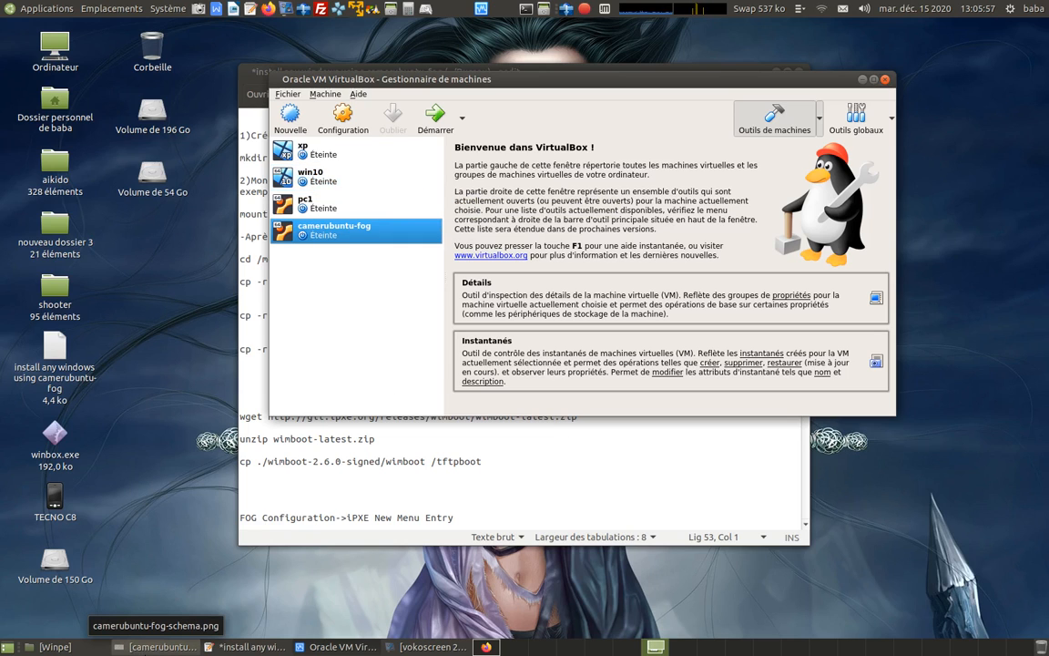
Examine the camerubuntu-fog network schema image showing the server, switch and four PCs, and minimize it.
left_click(155, 647)
scroll(796, 381, "up", 2)
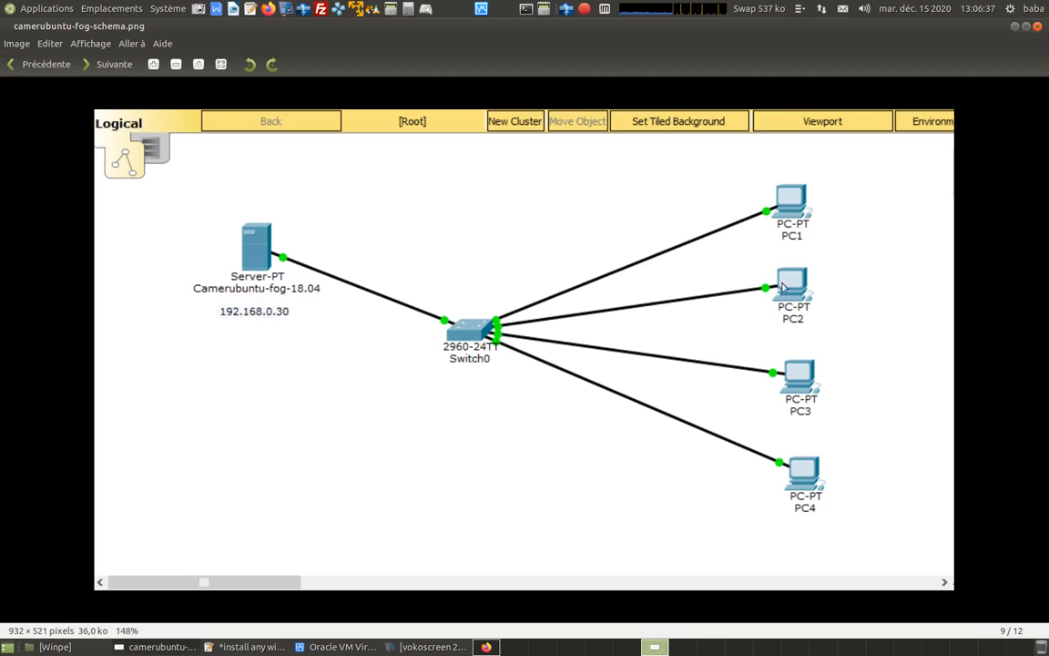
left_click(1015, 27)
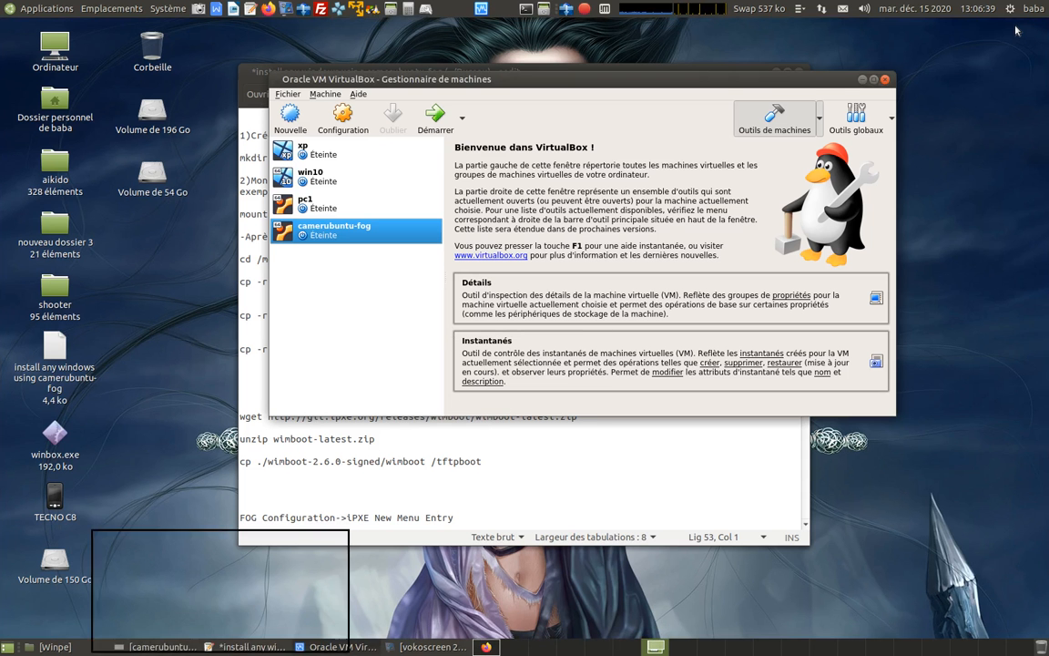
Start the pc1 virtual machine, boot the Ubuntu GUI entry and dismiss the mouse integration notice.
left_click(306, 204)
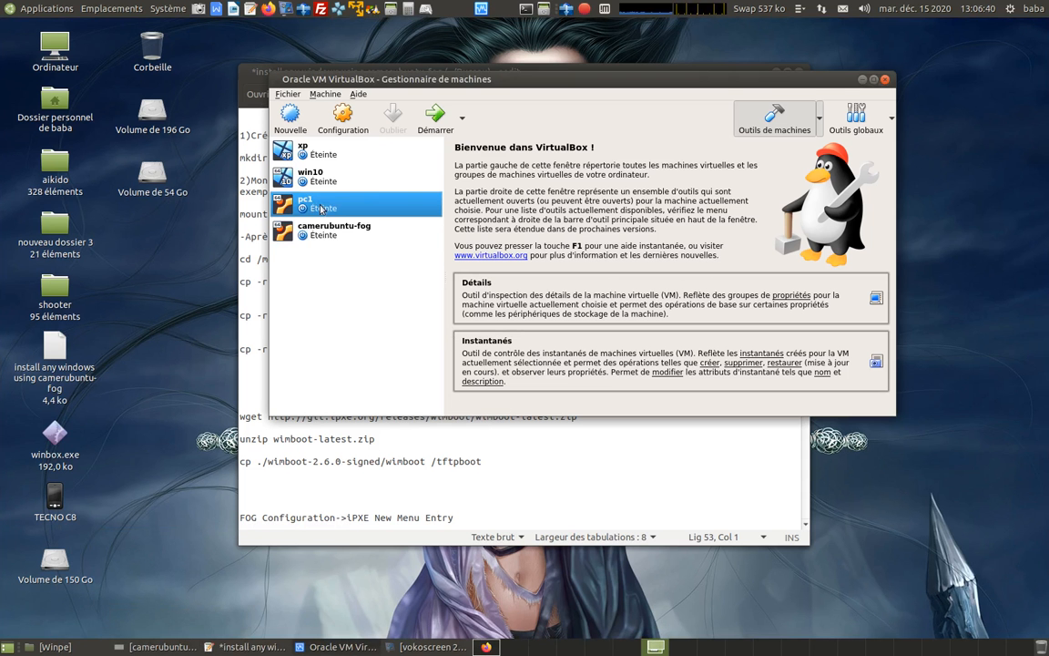
left_click(431, 125)
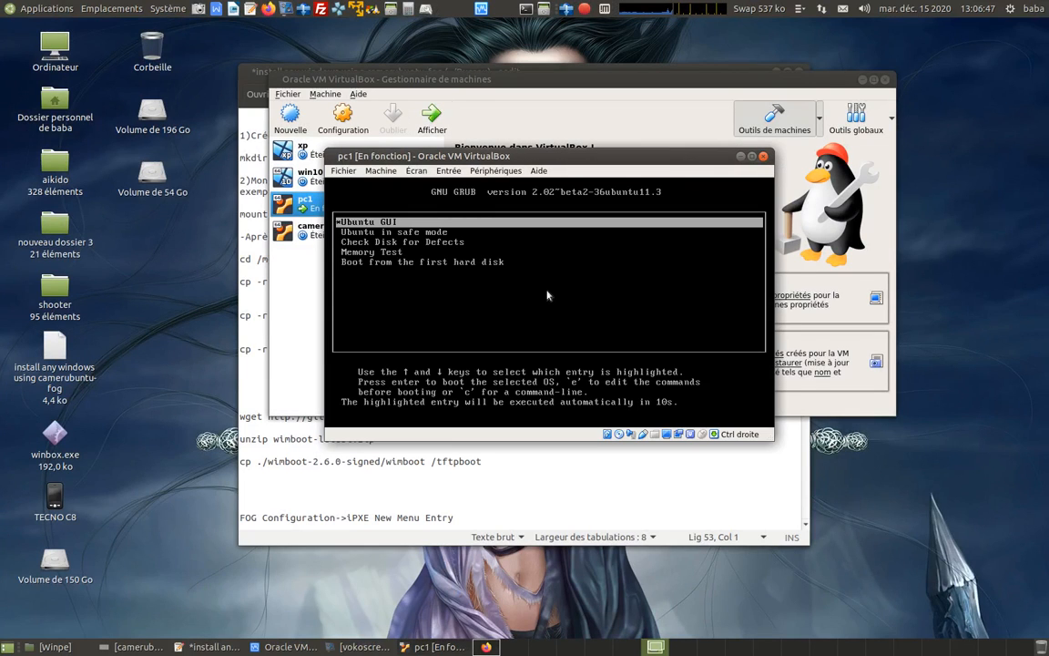
key("Return")
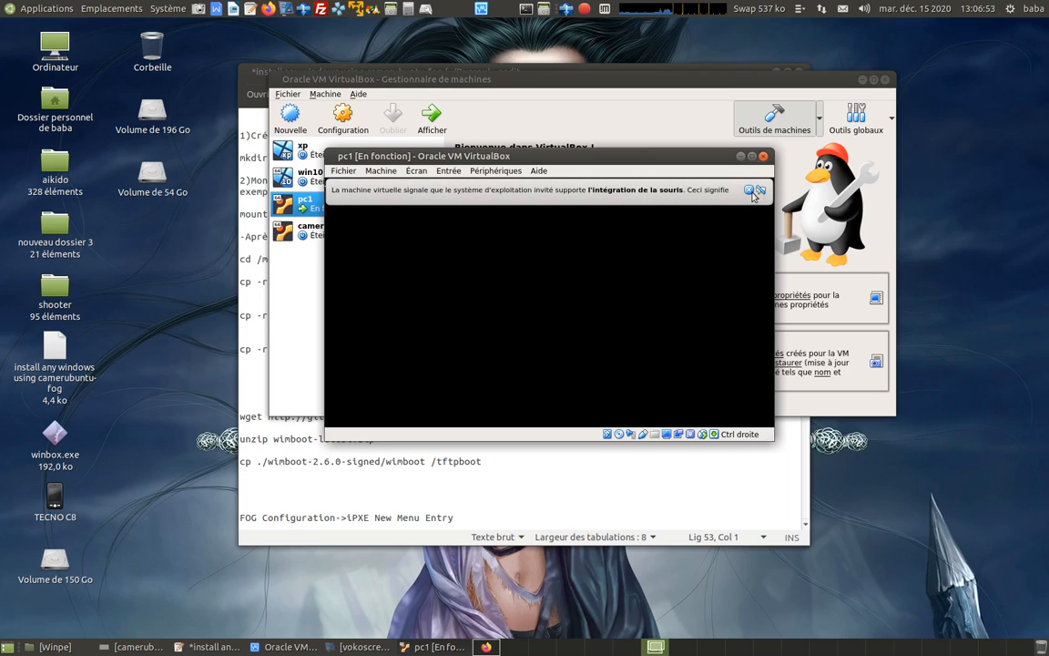
left_click(750, 190)
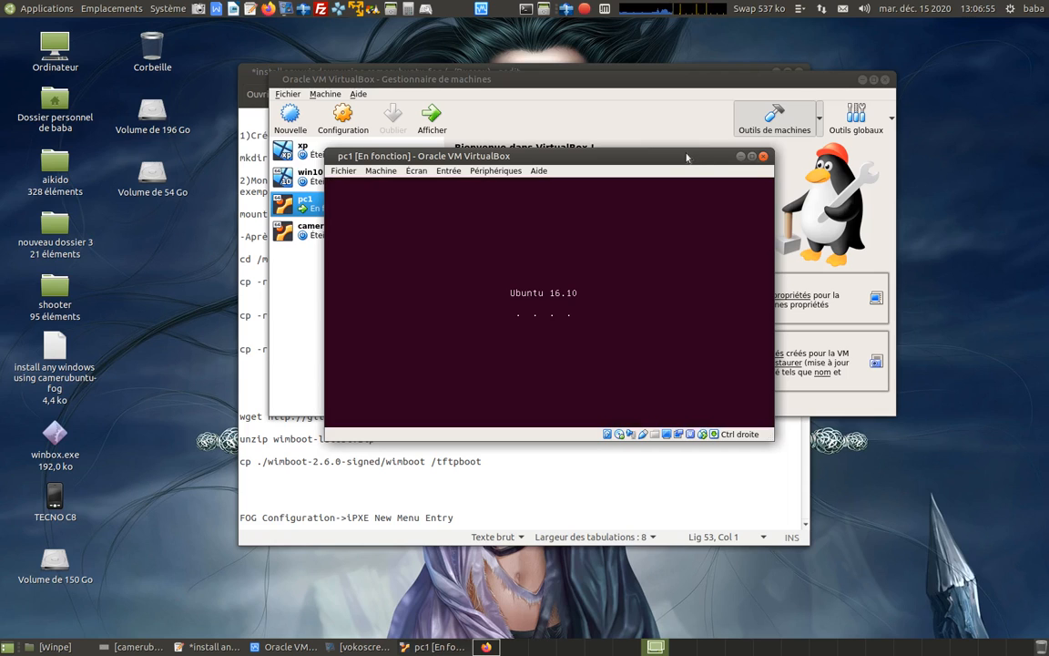
left_click(585, 13)
left_click(583, 75)
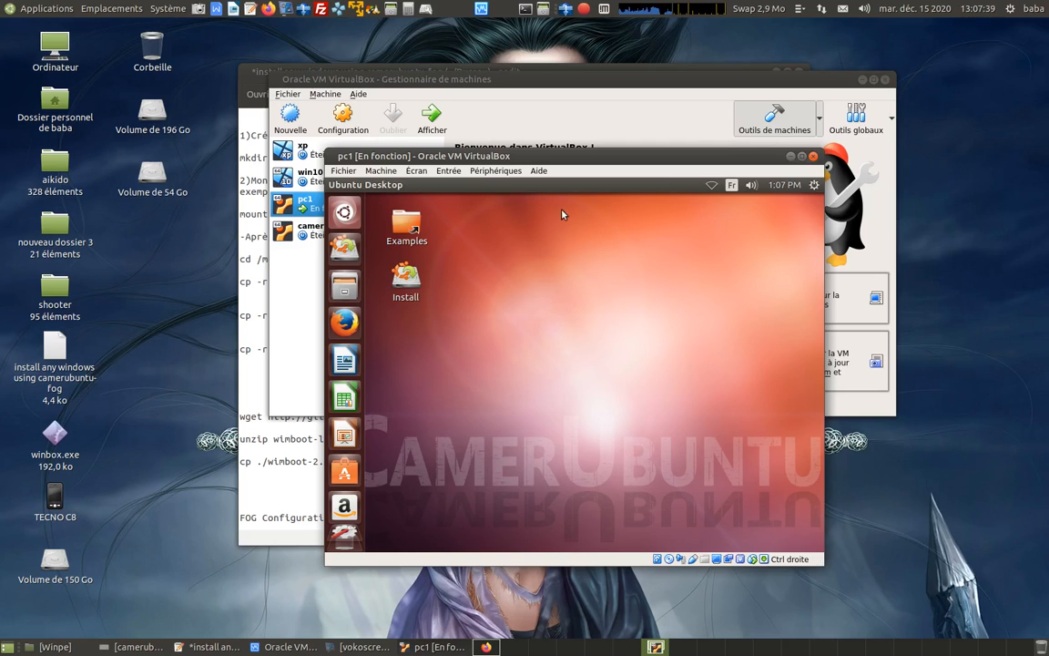
Launch the Ubuntu installer from the live desktop, choose Français as its language and continue to the installation type.
left_click(405, 284)
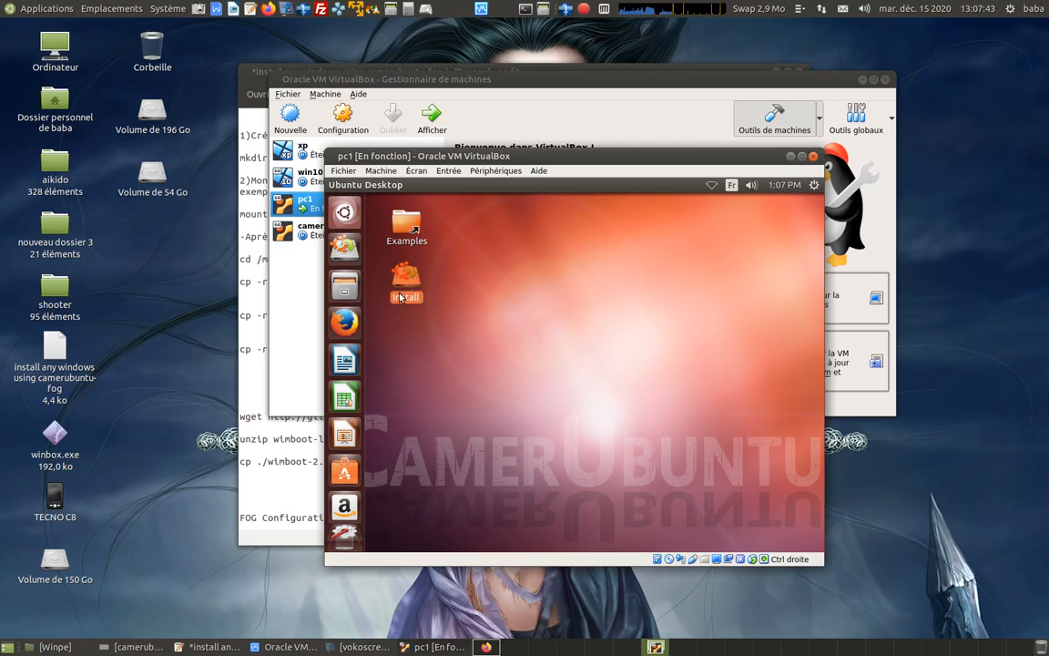
right_click(404, 291)
left_click(419, 272)
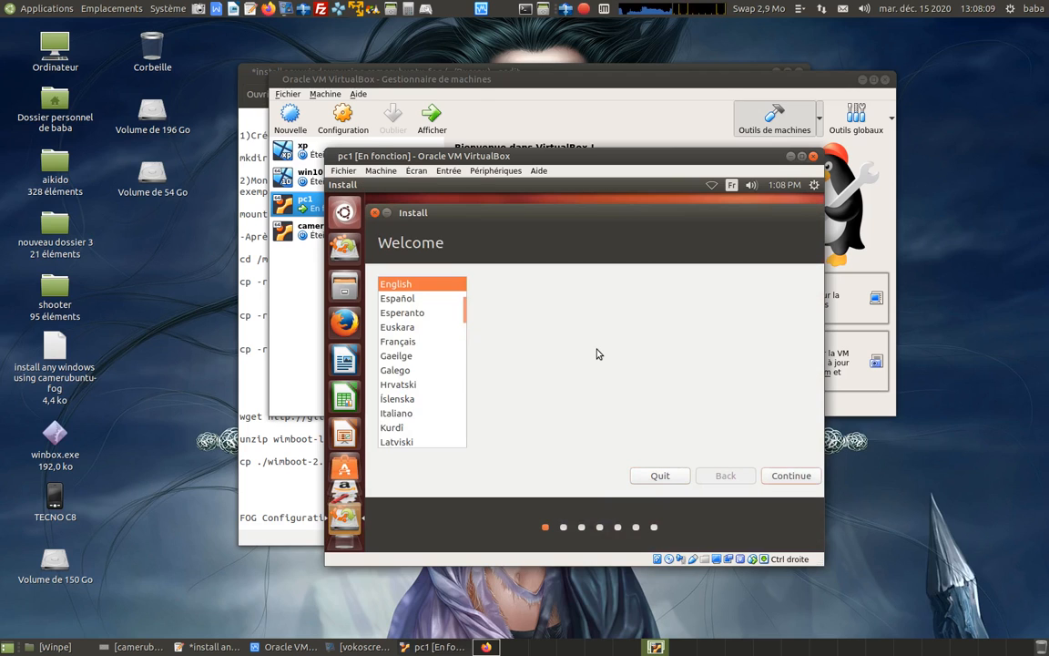
left_click(397, 342)
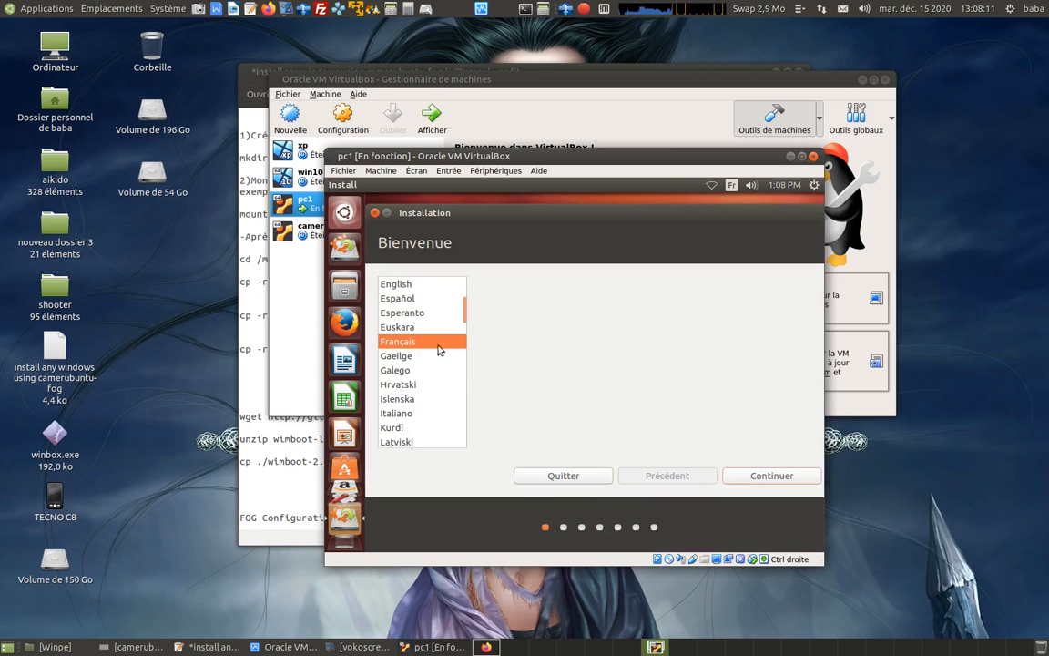
left_click(771, 476)
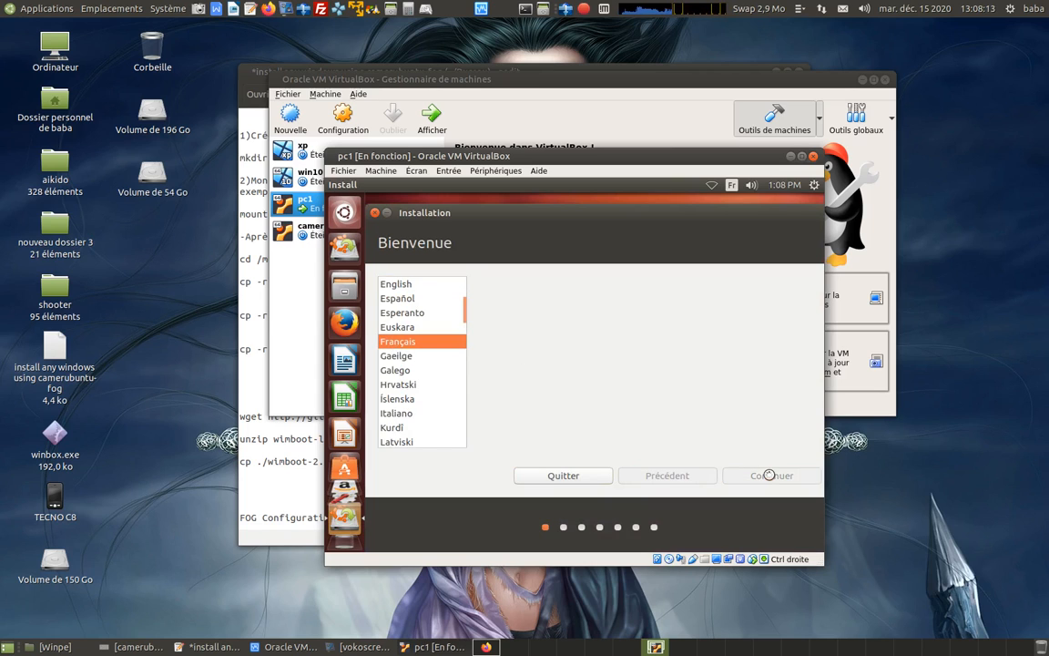
left_click(769, 476)
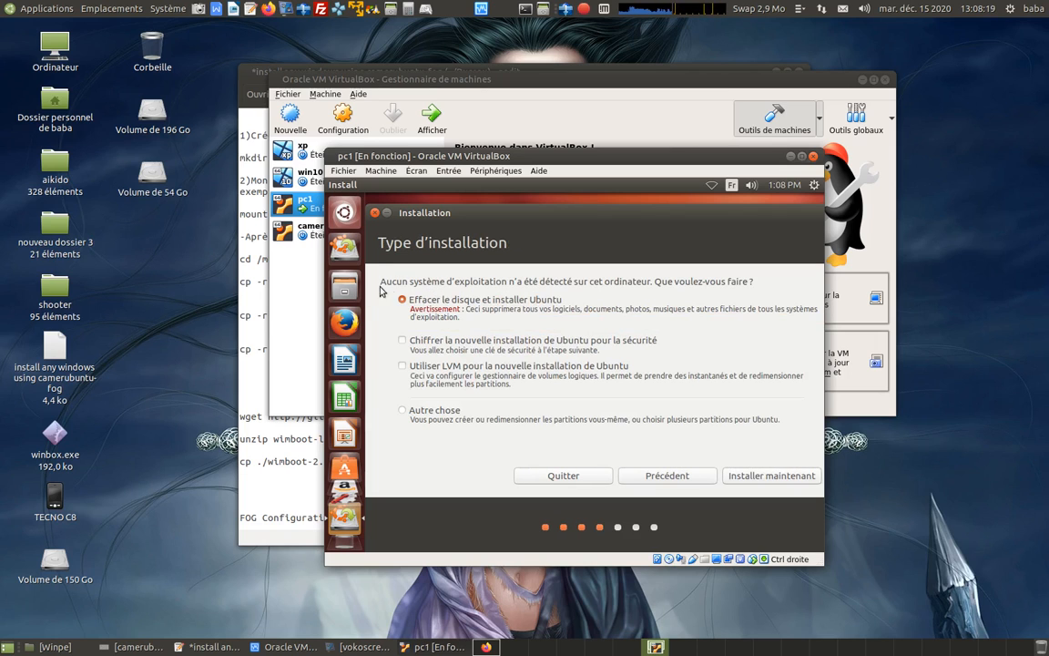
Install Ubuntu by erasing the disk and accept the French (legacy, alternative) keyboard layout.
left_click(760, 475)
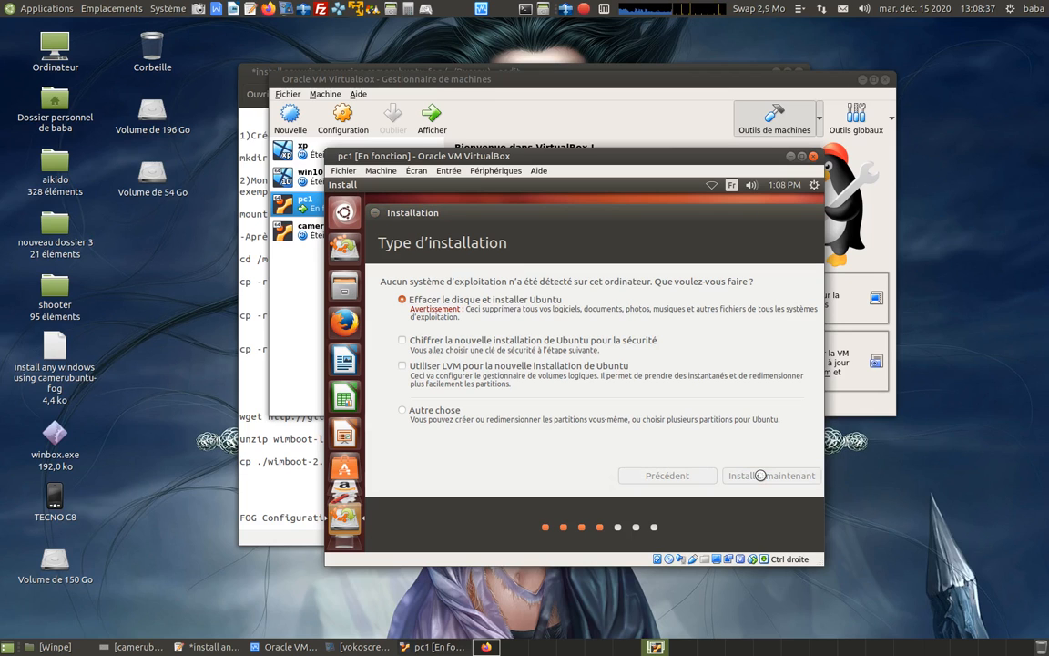
left_click(745, 433)
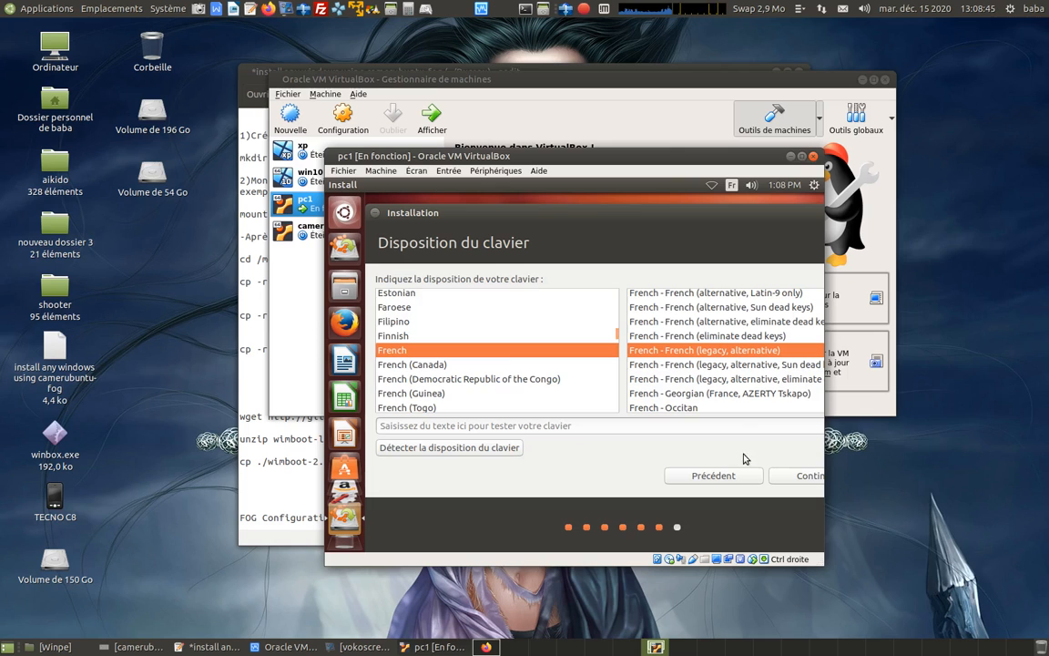
left_click(787, 477)
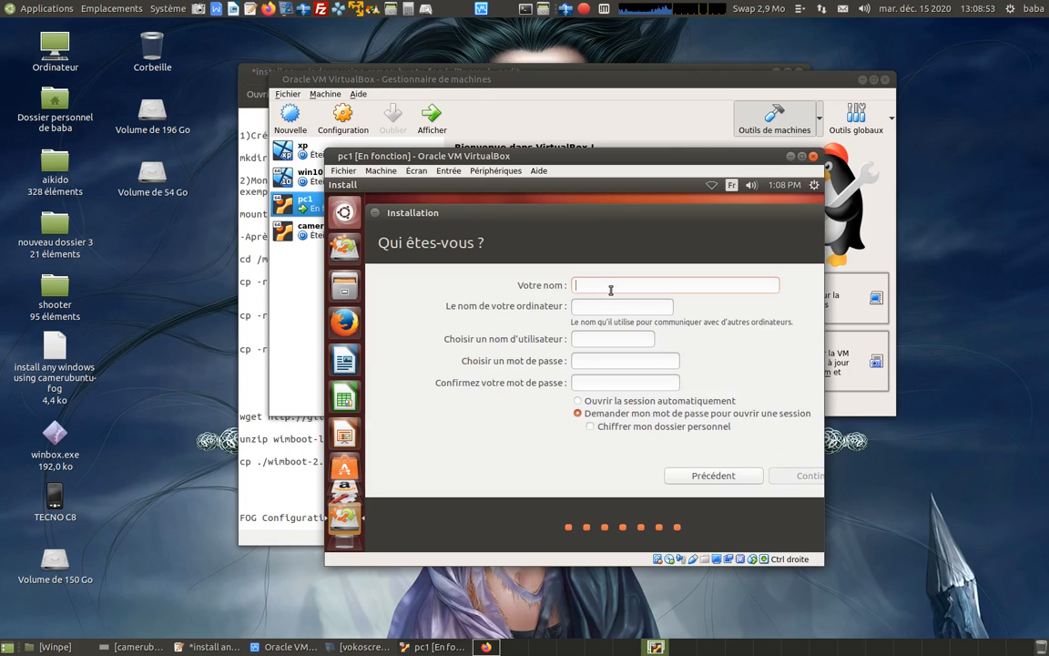
Enter serveurfog as the user's name and shorten the computer name to serveurfog.
type("serveur")
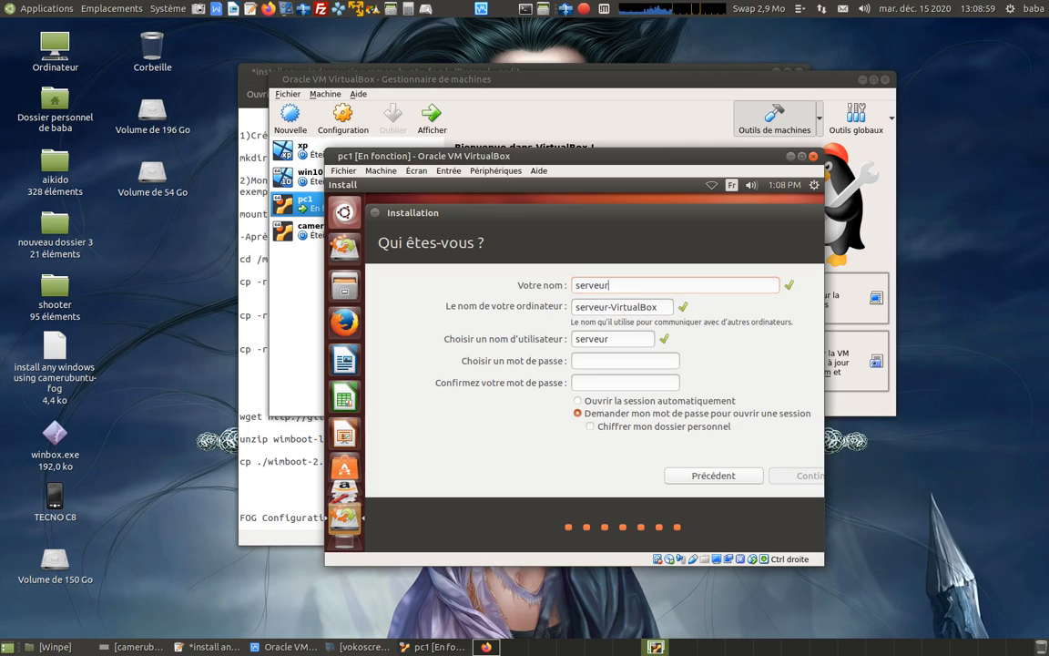
type("fog")
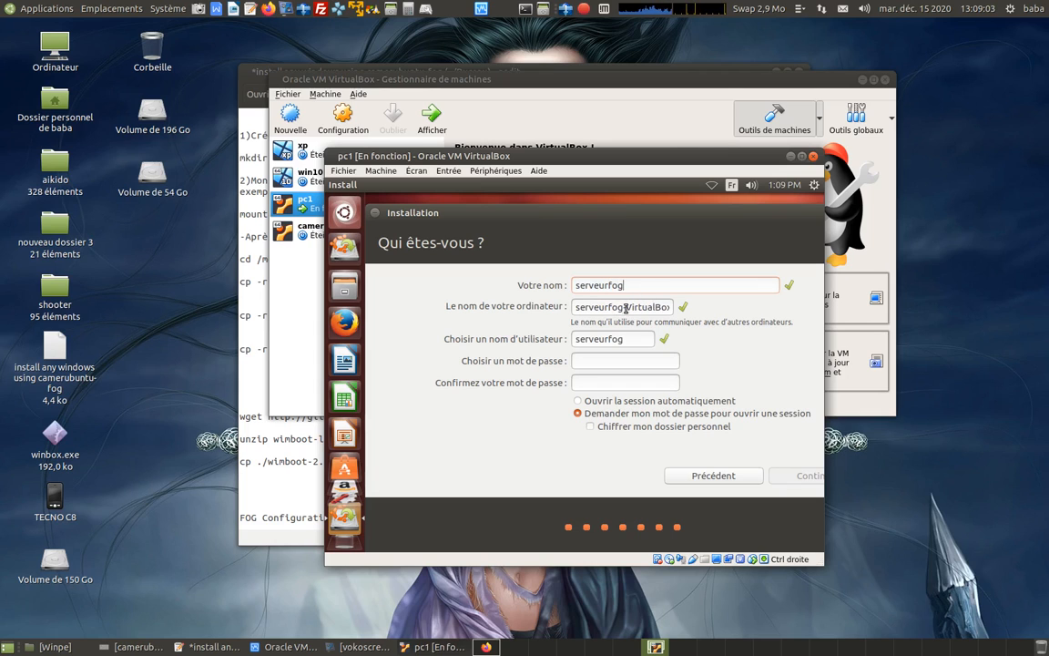
left_click_drag(626, 309, 663, 311)
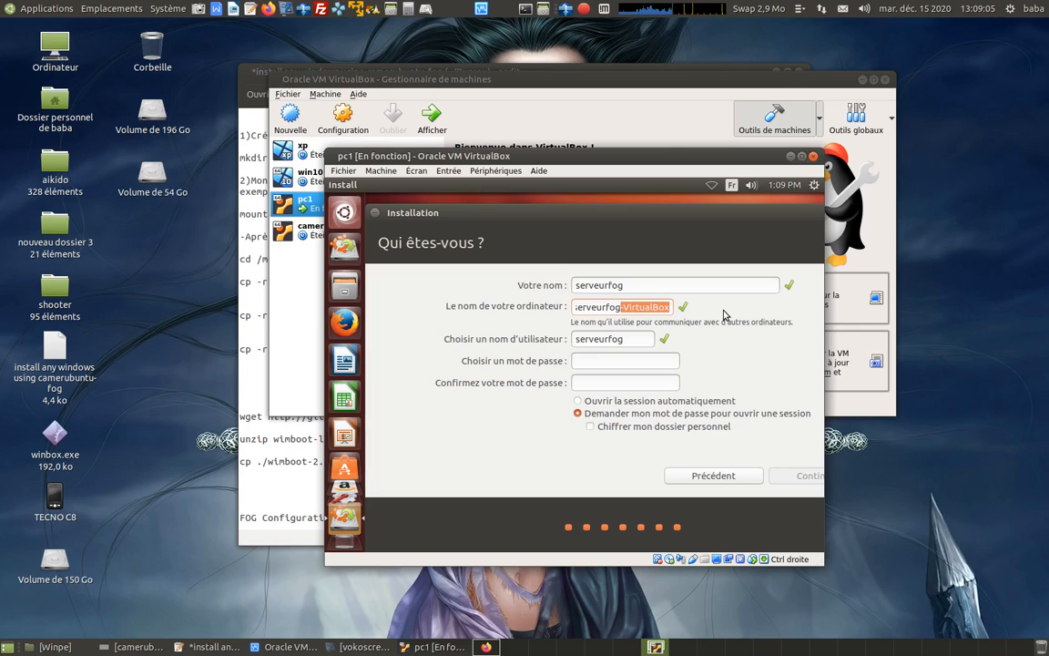
key("BackSpace")
Enter and confirm the account password, and continue the installation.
left_click(592, 358)
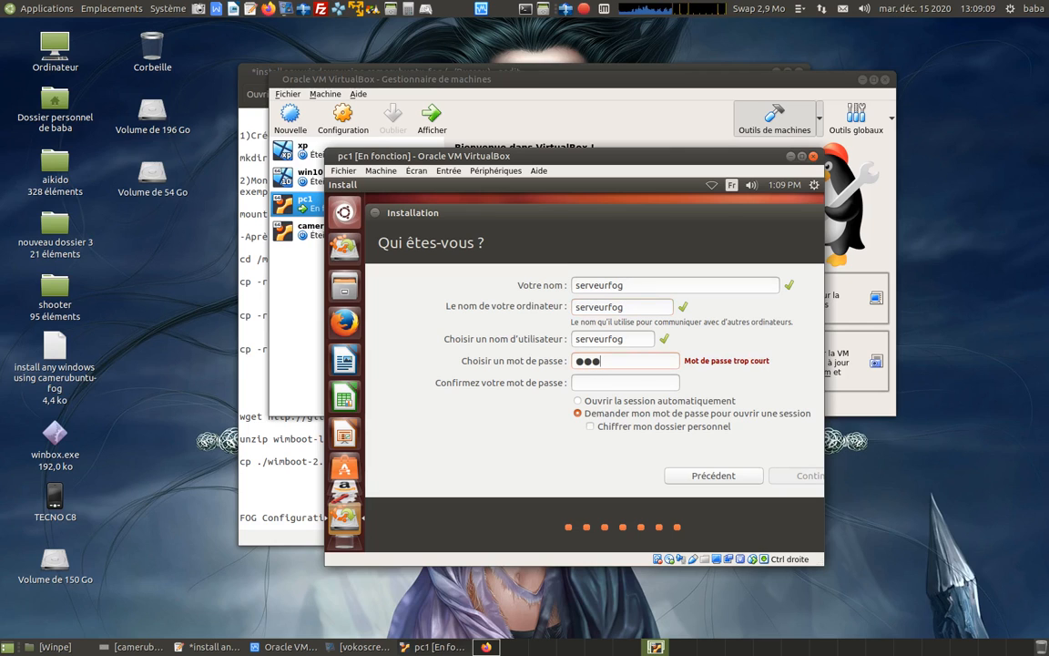
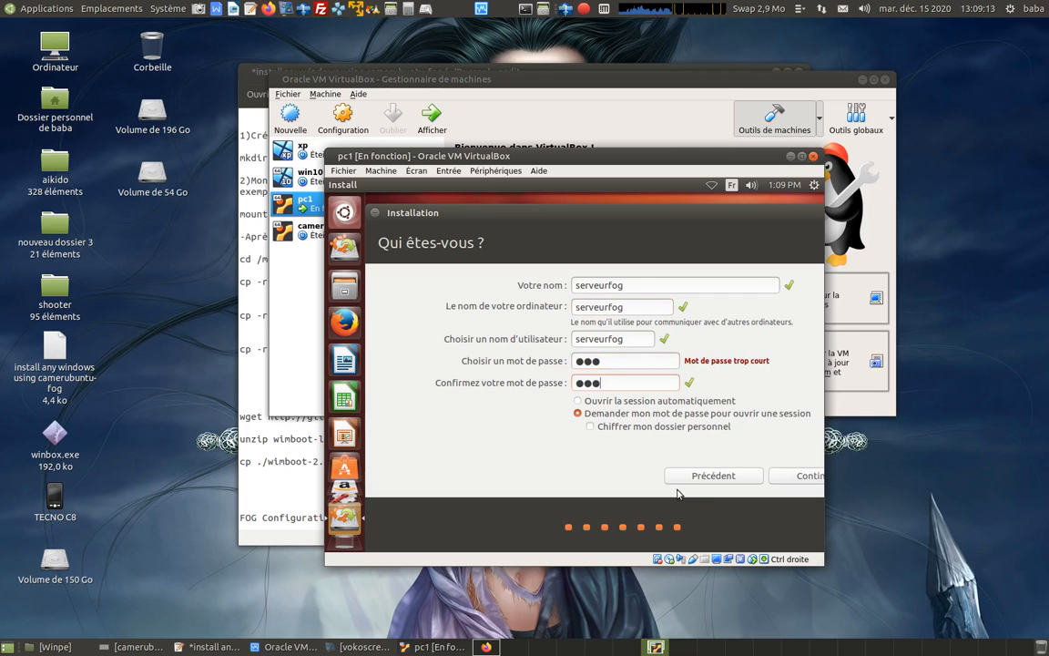
left_click(785, 477)
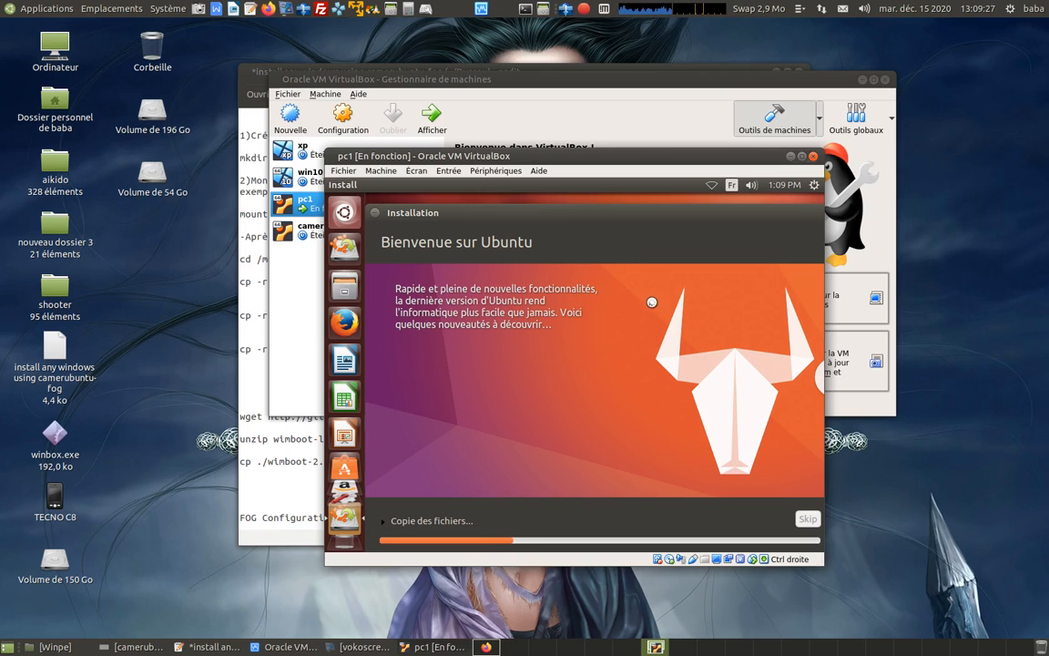
left_click(585, 9)
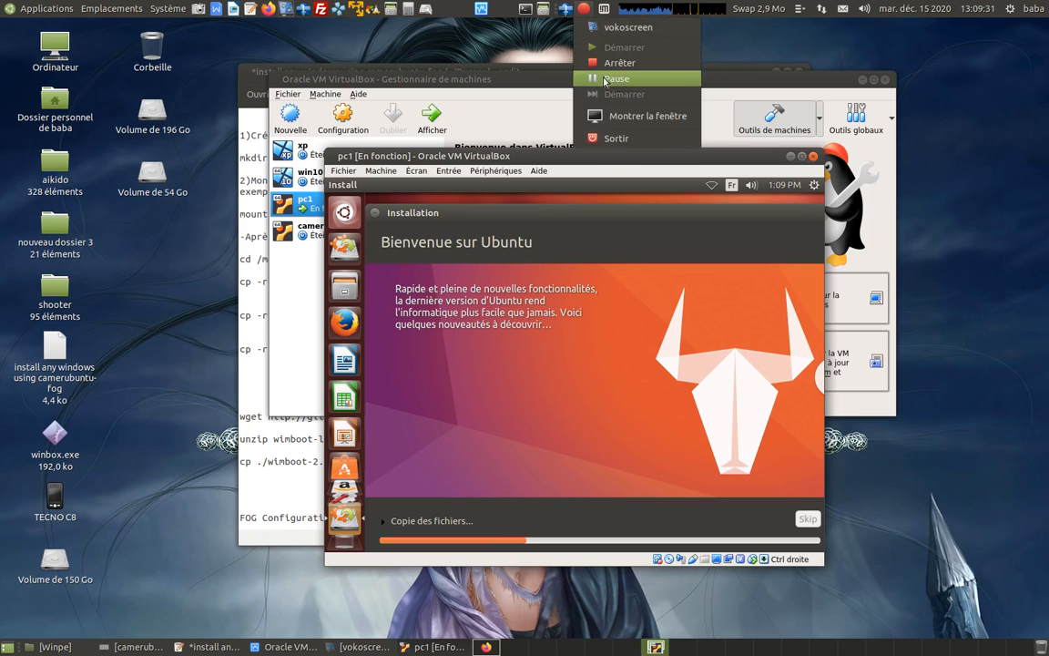
left_click(605, 79)
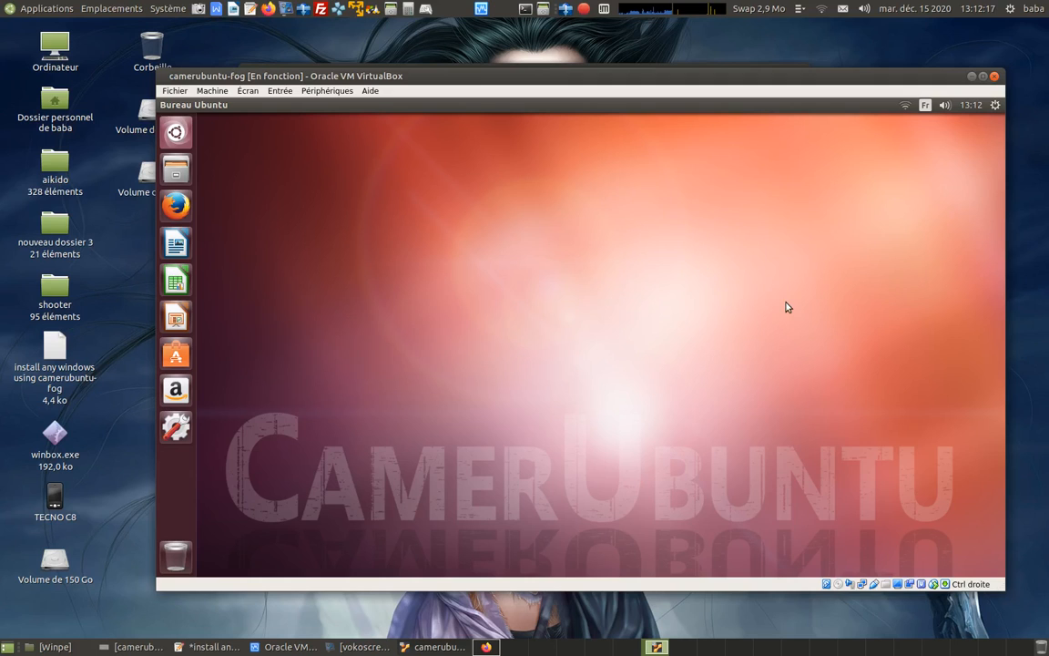
left_click(904, 106)
left_click(894, 208)
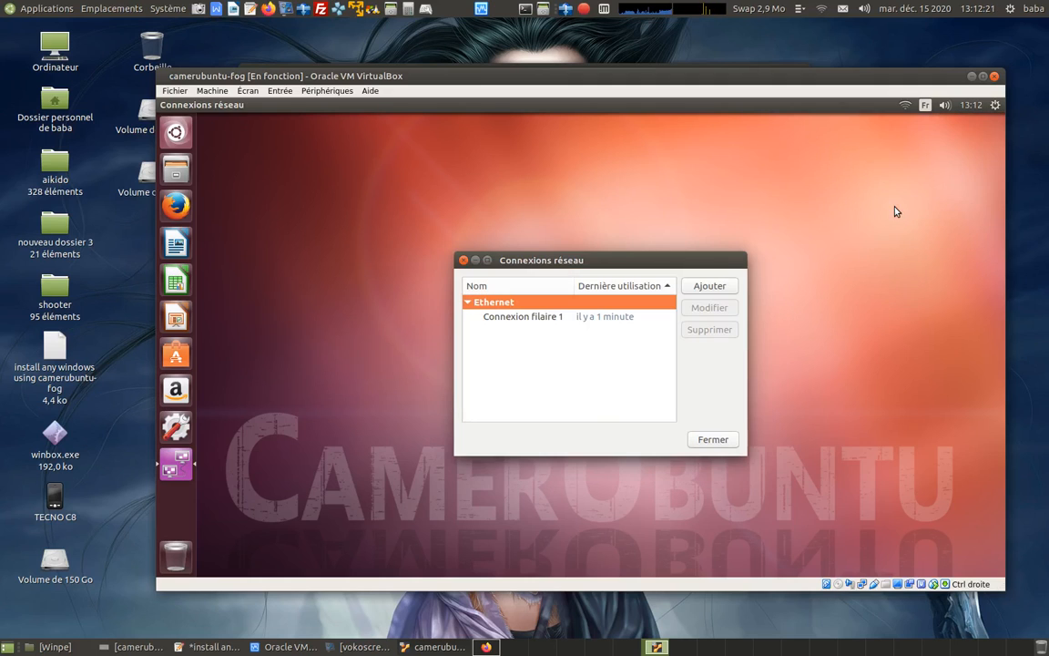
left_click(521, 316)
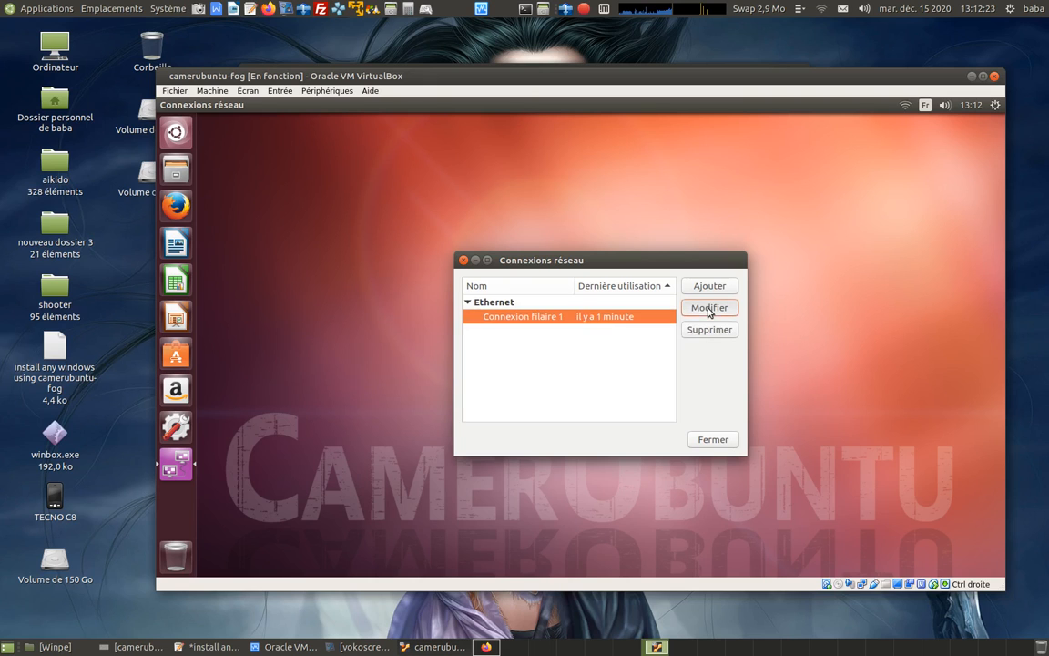
left_click(709, 308)
left_click(635, 254)
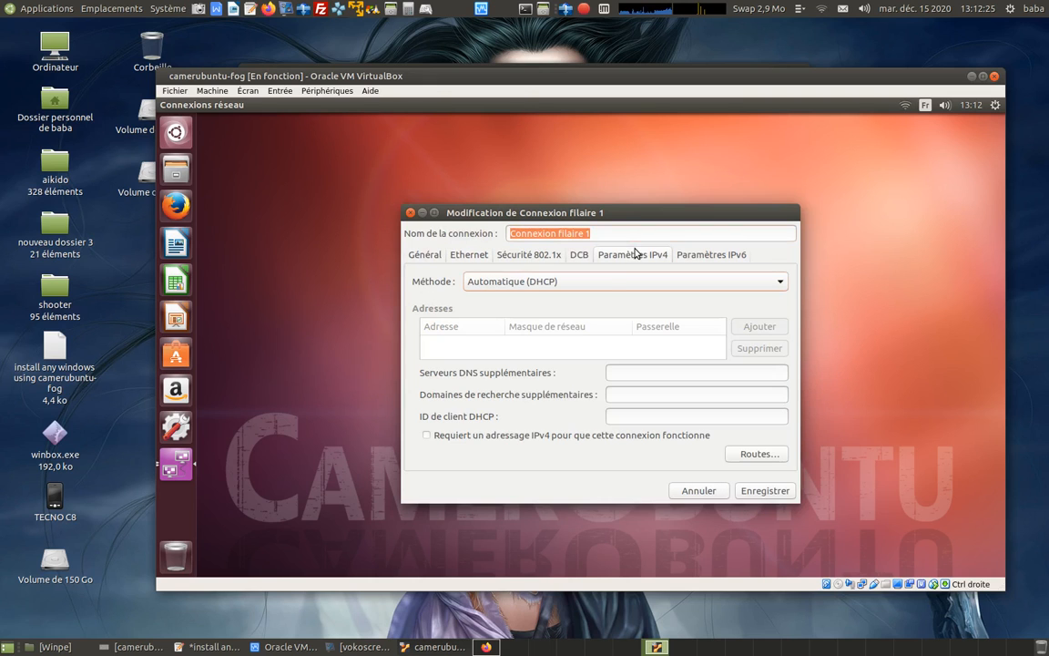
left_click(609, 280)
left_click(608, 313)
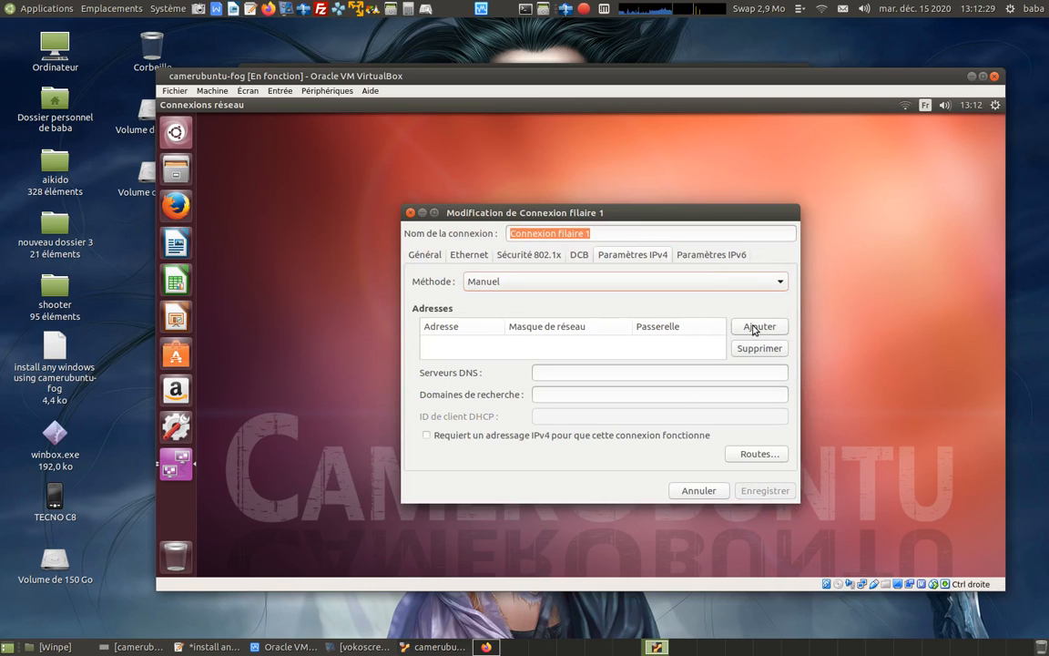
left_click(694, 490)
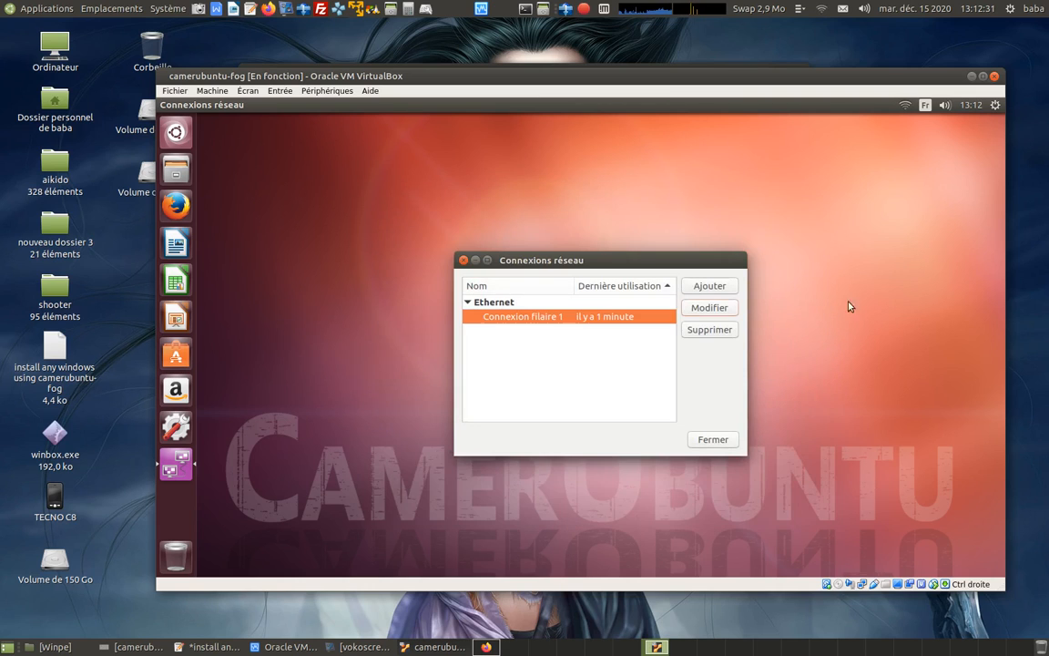
left_click(713, 439)
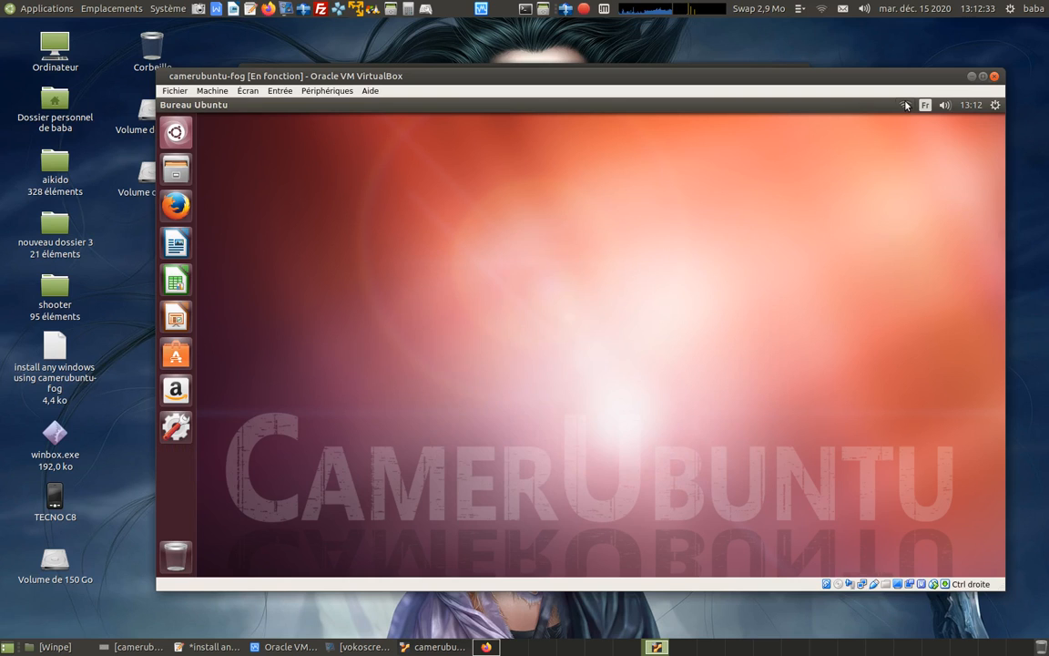
Open the IPv4 settings of the wired connection Connexion filaire 1 and set its method to Manuel.
left_click(906, 105)
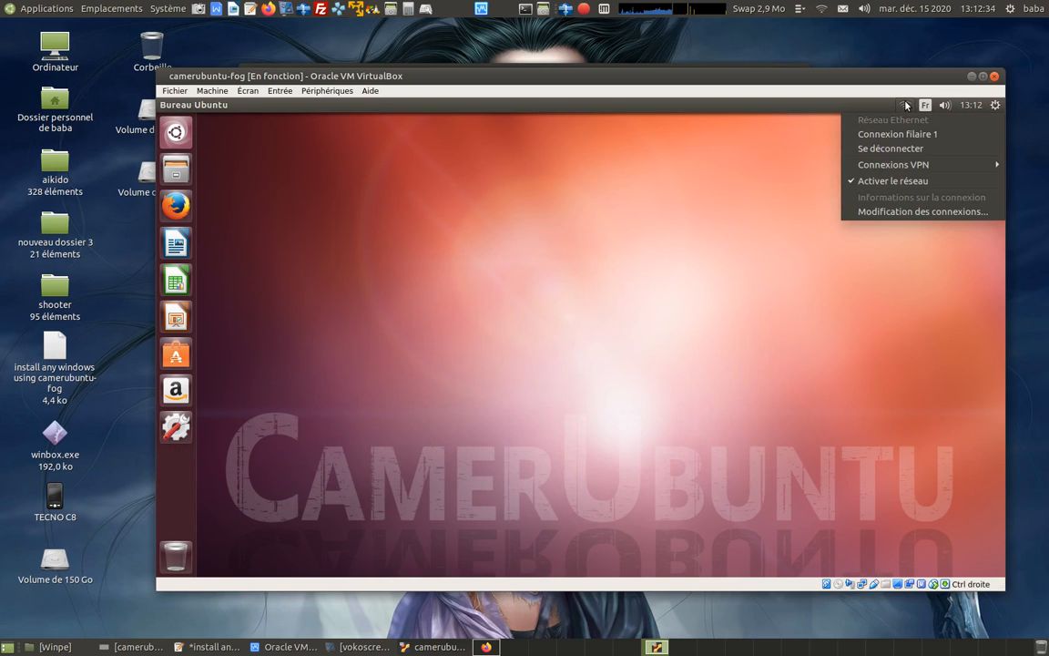
left_click(906, 213)
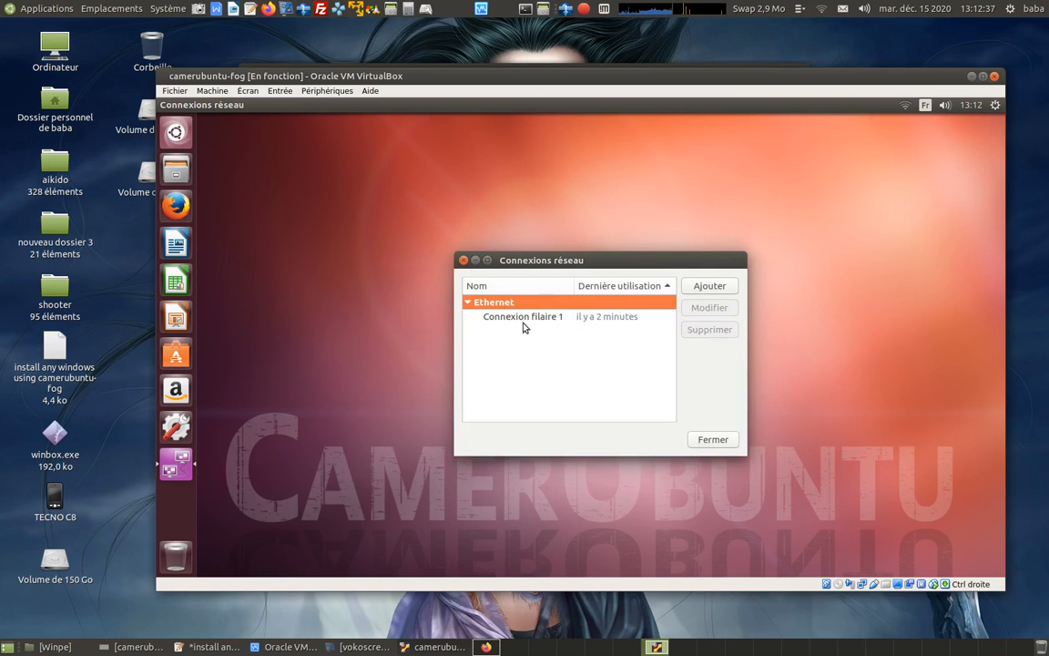
left_click(565, 321)
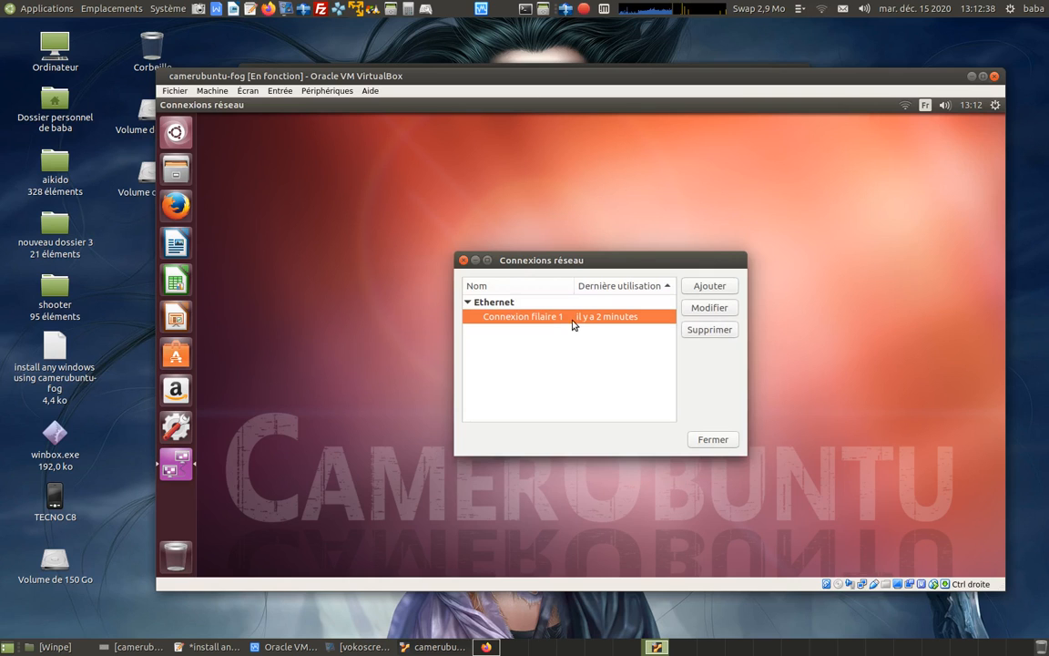
left_click(707, 309)
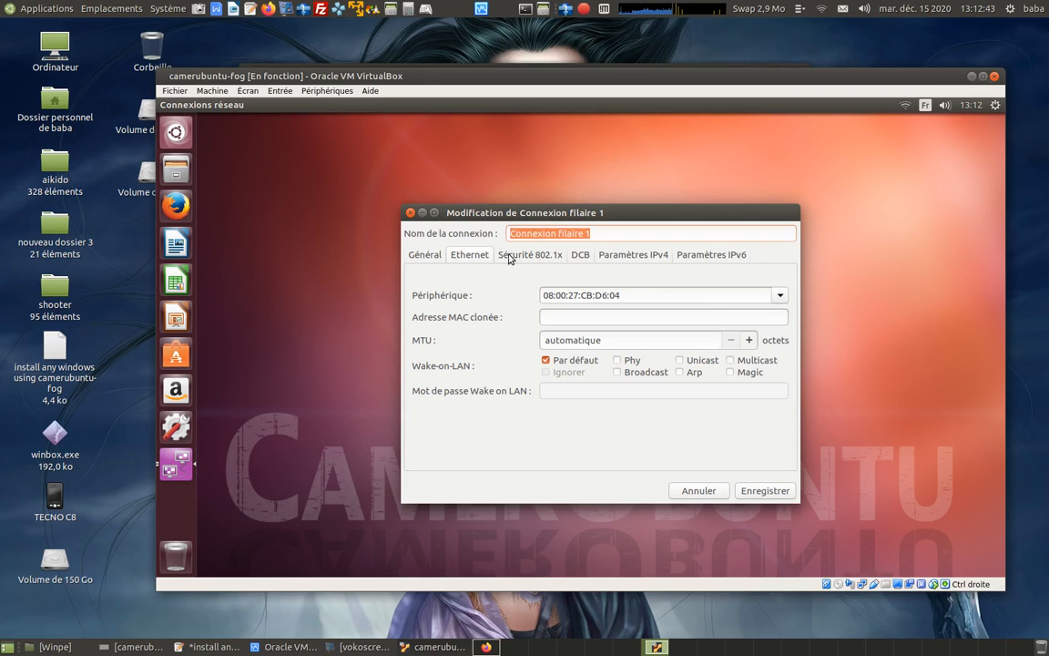
left_click(629, 256)
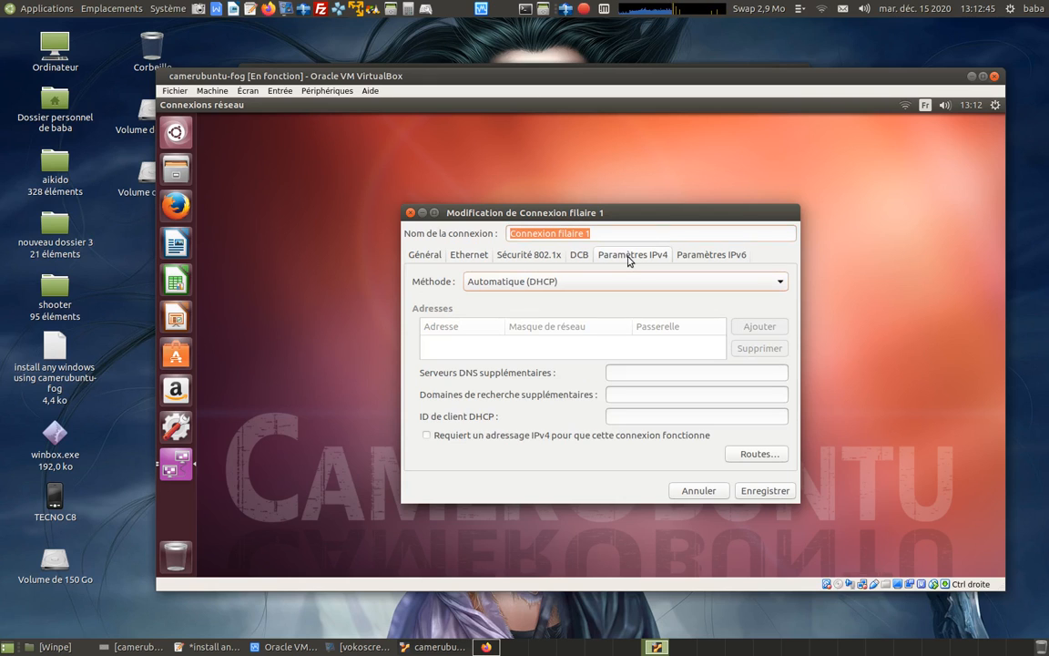
left_click(588, 283)
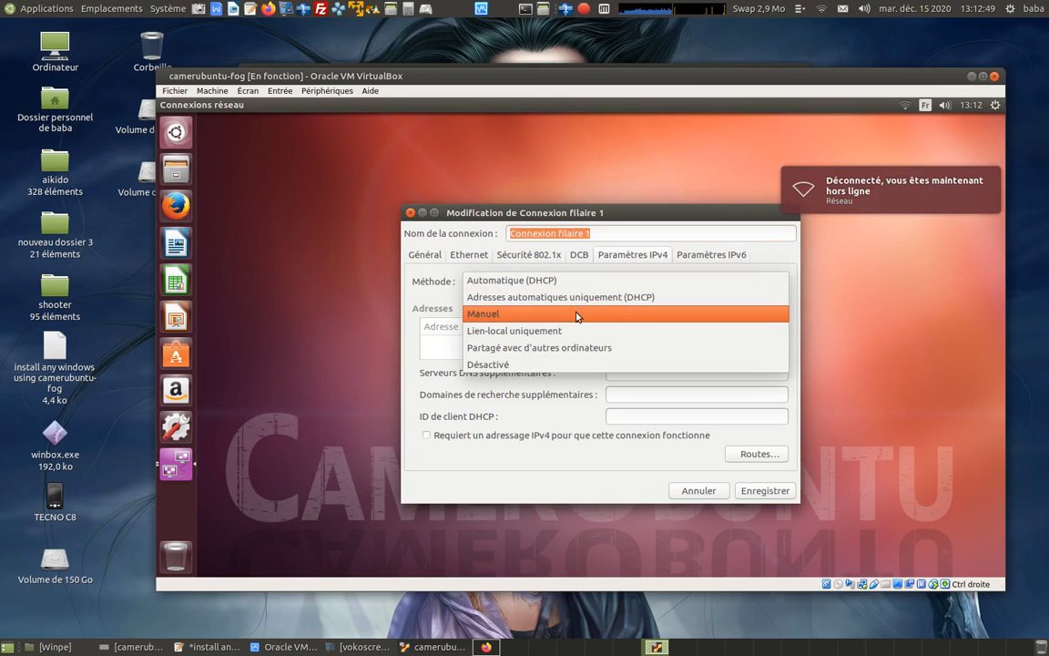
left_click(576, 314)
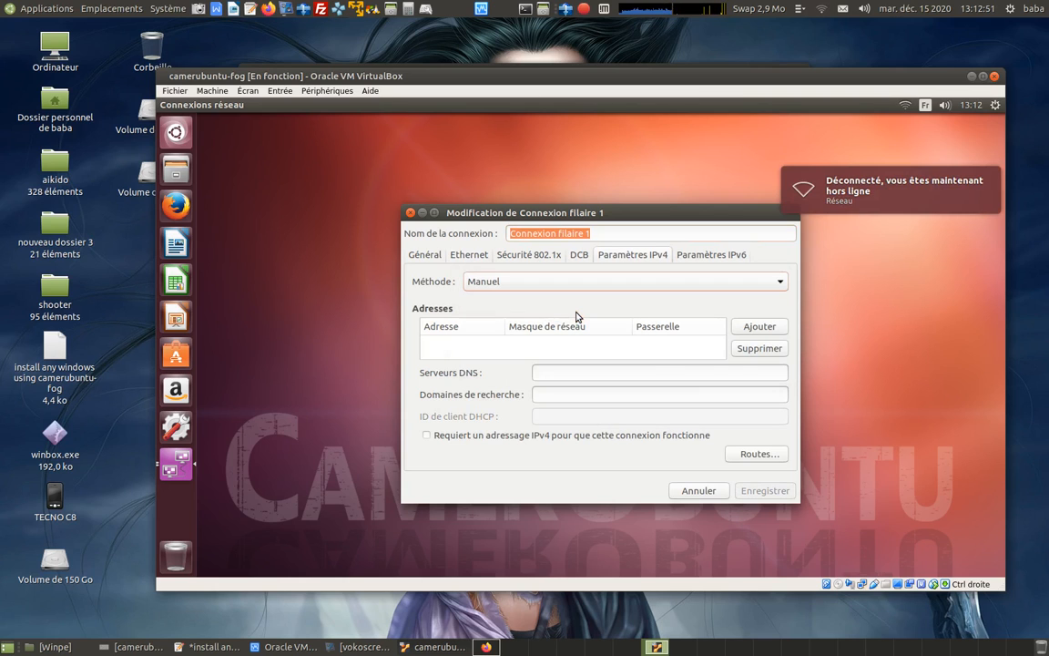
Add the address 192.168.0.30 with netmask 255.255.255.0 and no gateway, save the connection and close the network connections.
left_click(760, 327)
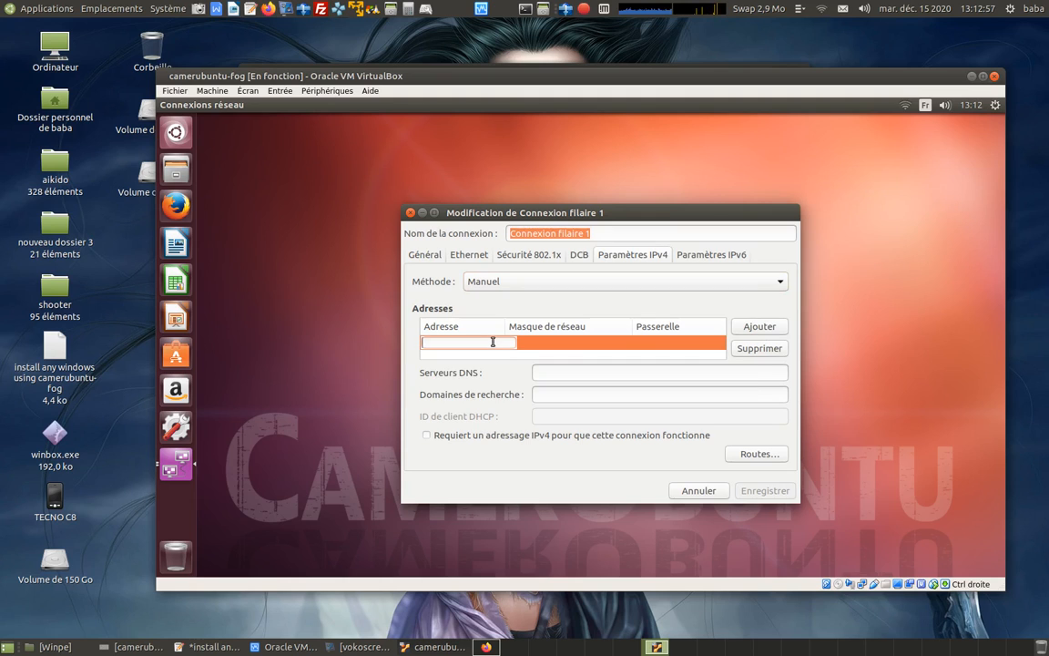
type("192")
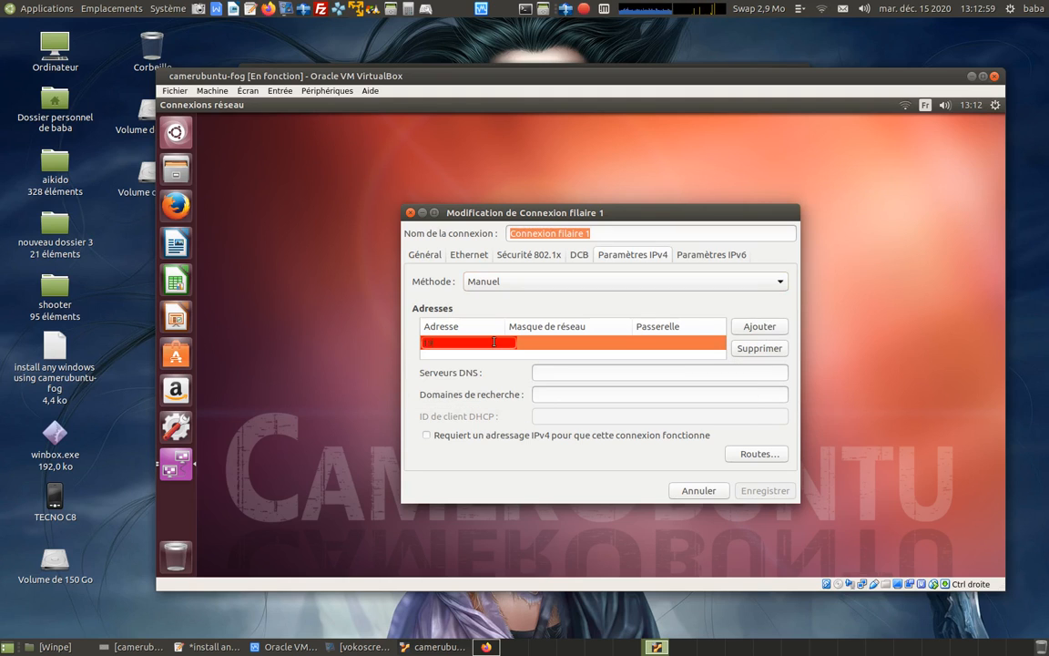
type(".168.0.30")
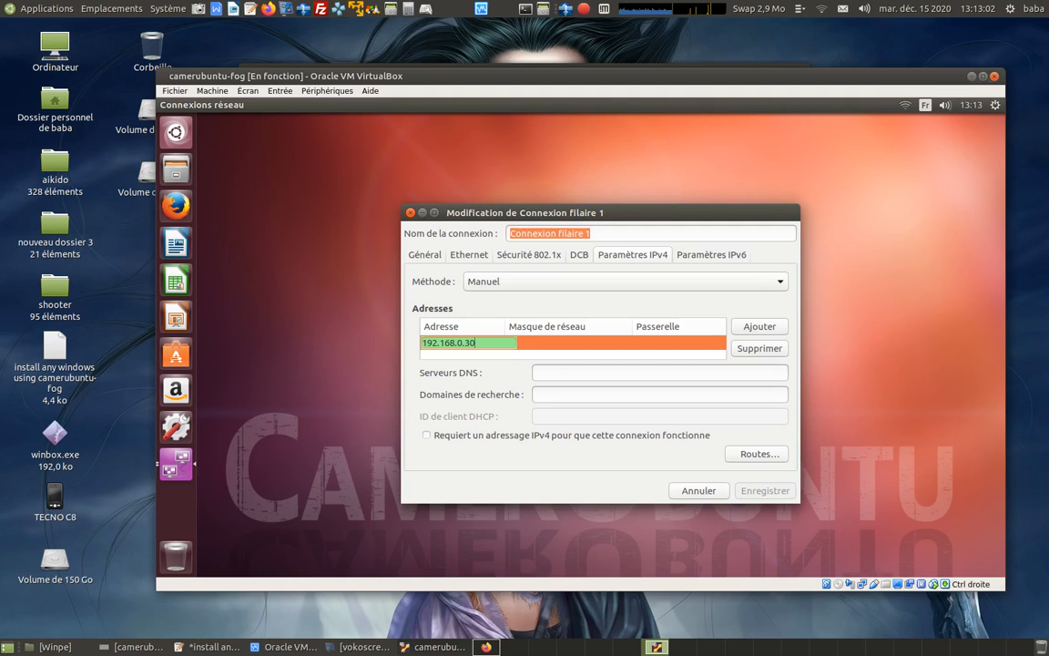
left_click(575, 342)
type("255")
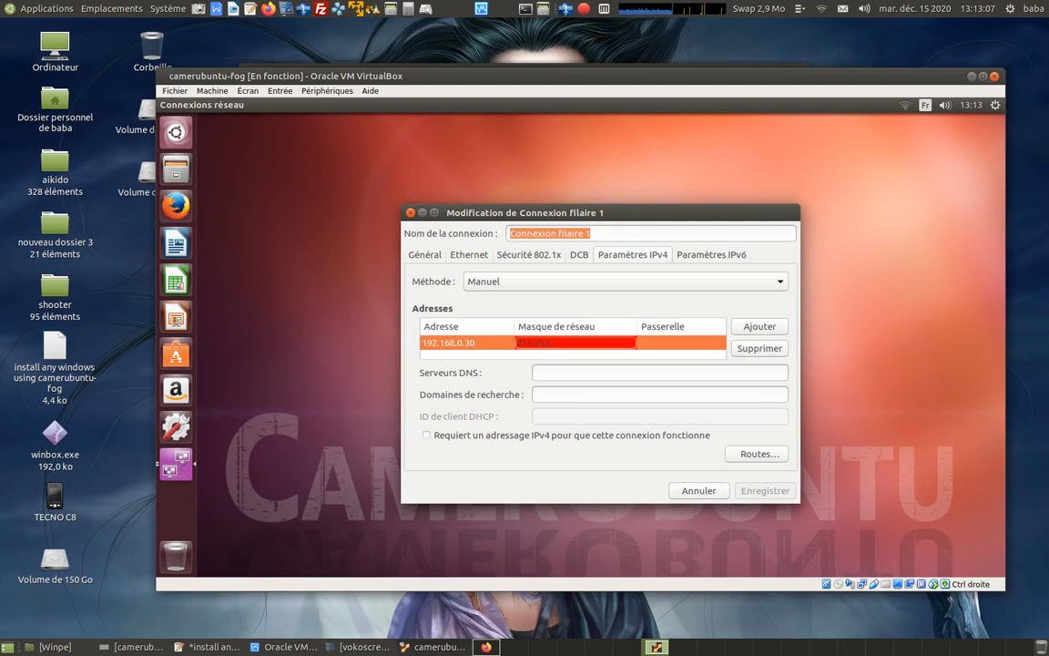
type(".255.255.0")
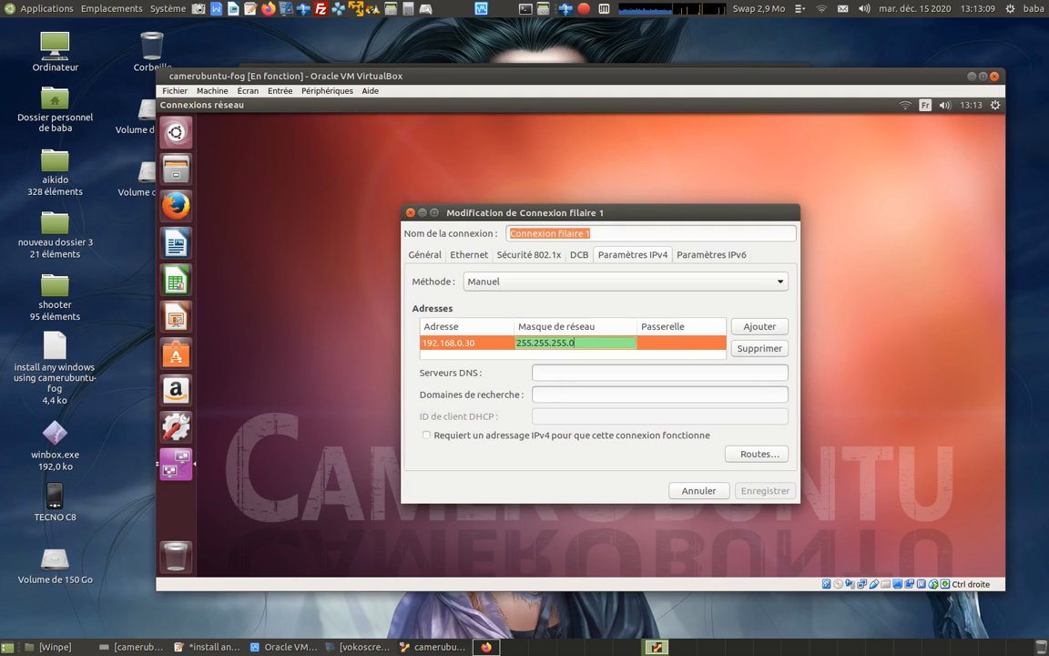
left_click(671, 343)
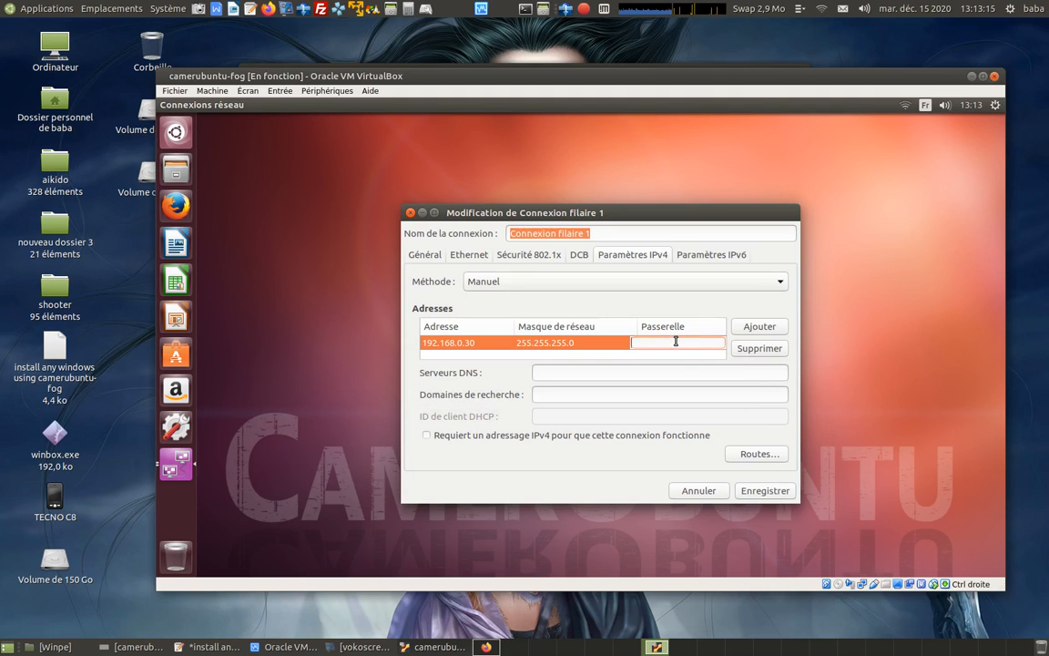
left_click(771, 491)
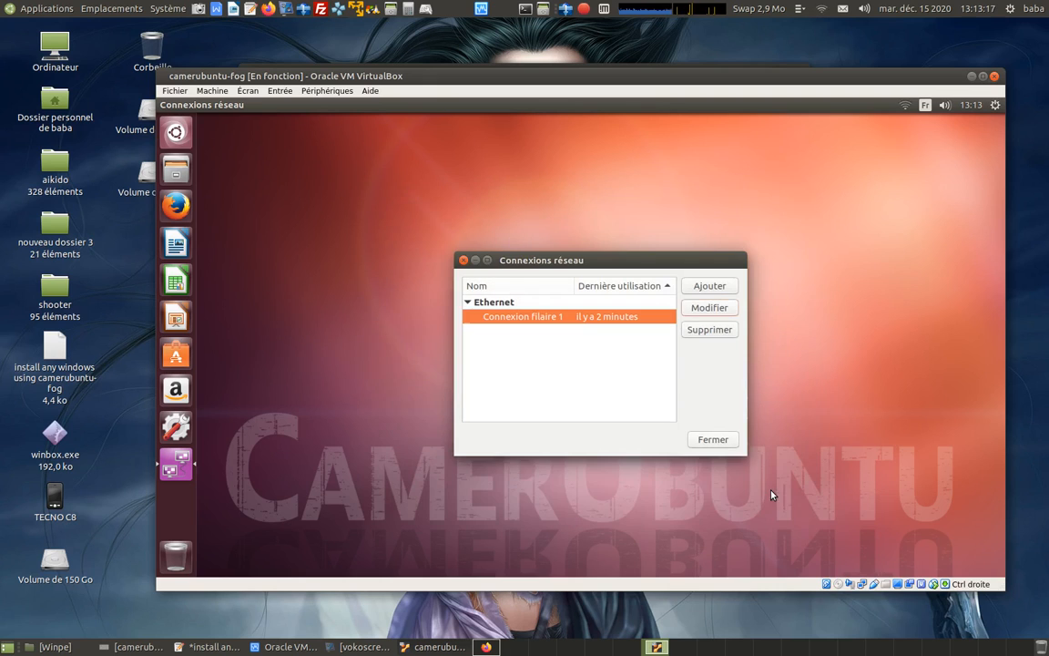
left_click(713, 440)
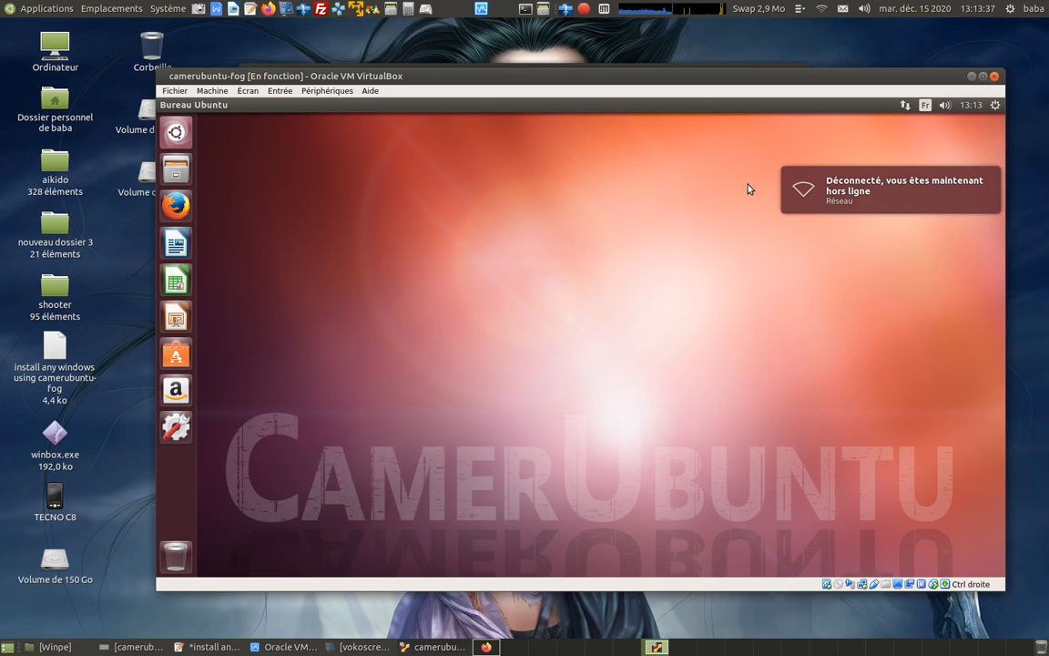
Open a terminal in the virtual machine and enlarge its text by three zoom levels.
key("ctrl+alt+t")
left_click_drag(499, 116, 696, 161)
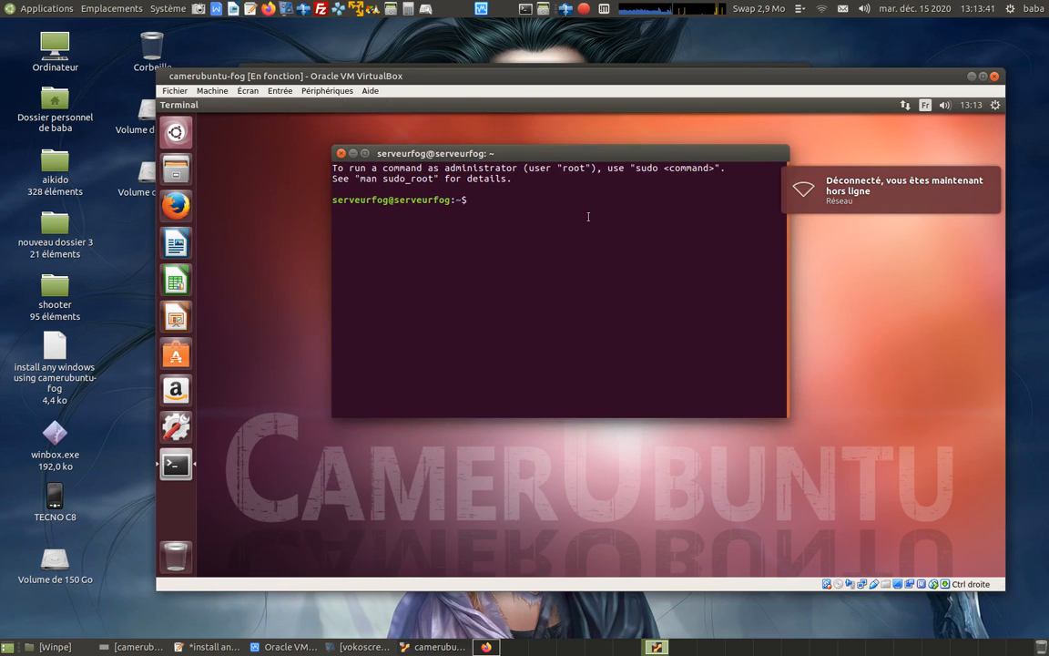
left_click(335, 105)
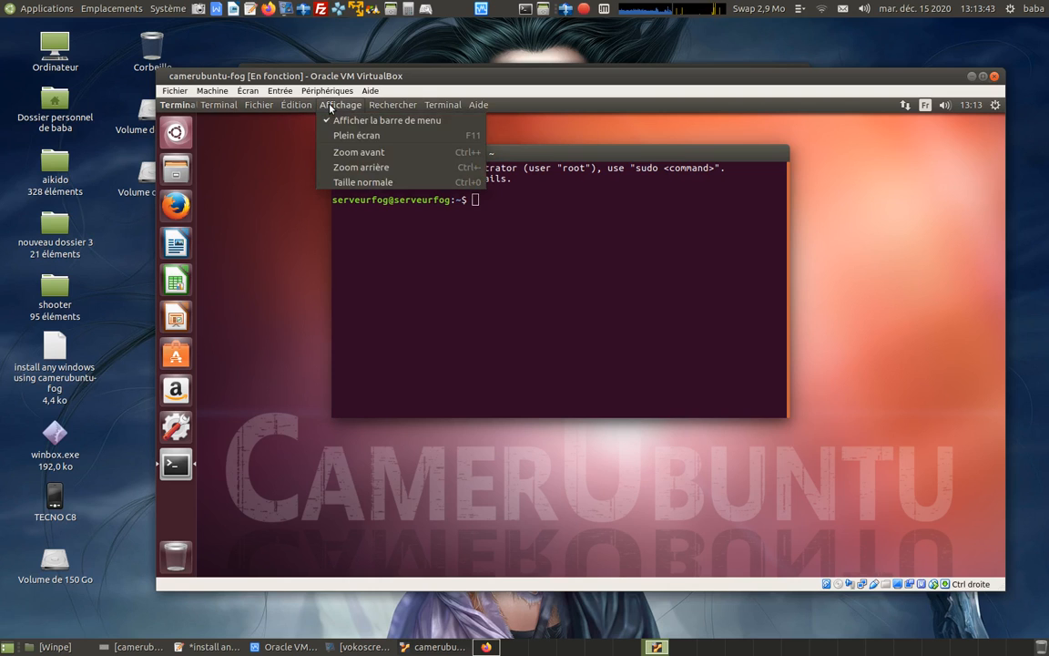
left_click(352, 153)
left_click(335, 104)
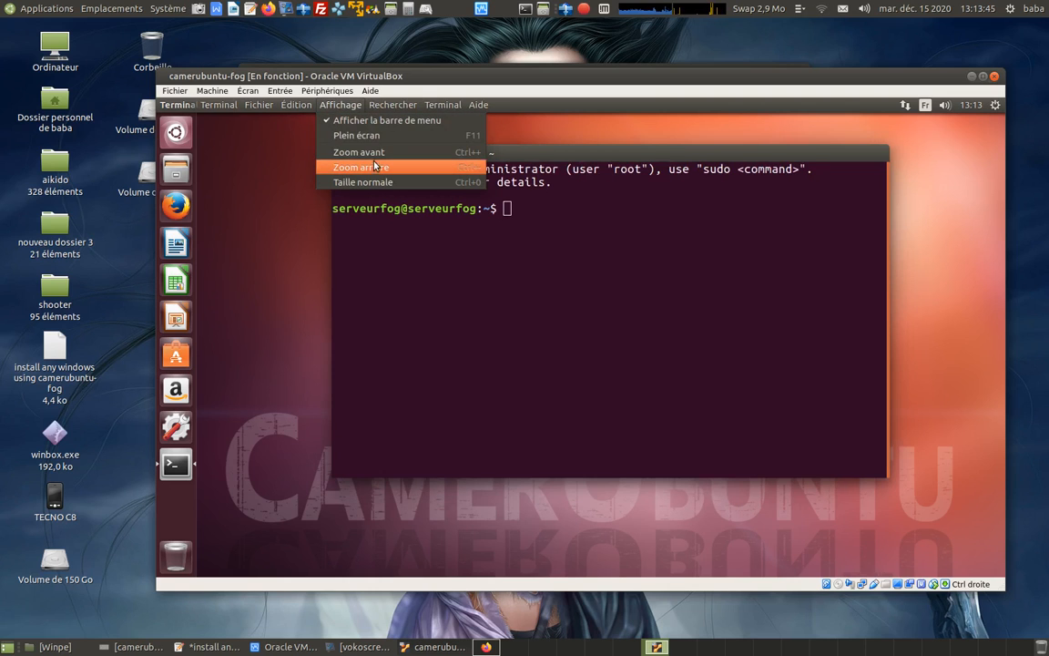
left_click(376, 158)
left_click(335, 105)
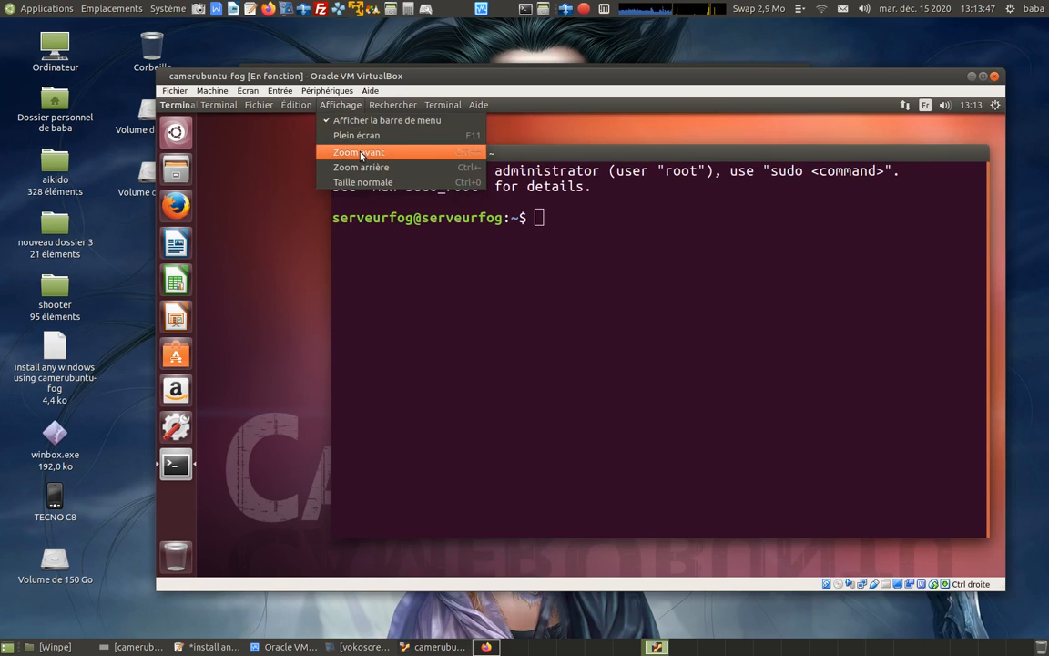
left_click(360, 150)
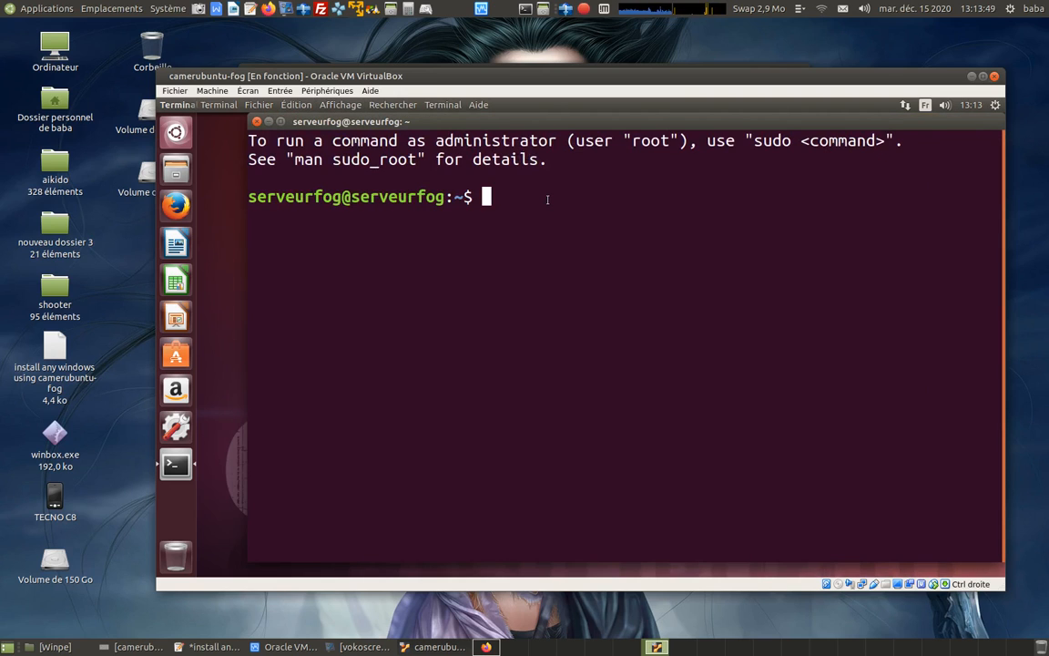
Run sudo dpkg-reconfigure openssh-server in the terminal and enter the sudo password.
type("sudo")
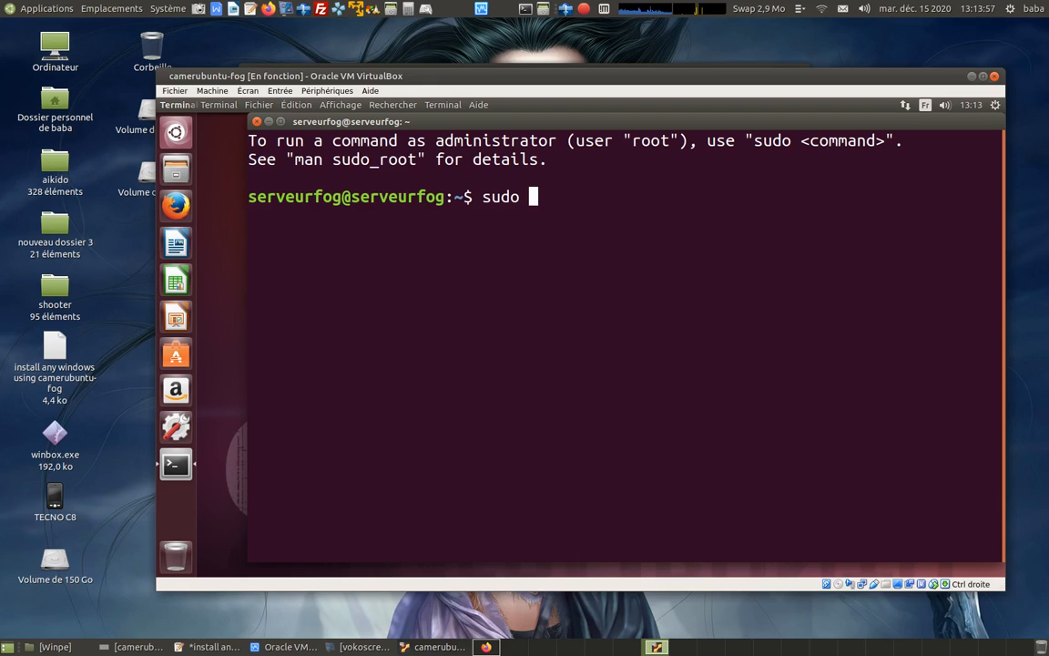
type("dpkg-reco")
key("Tab")
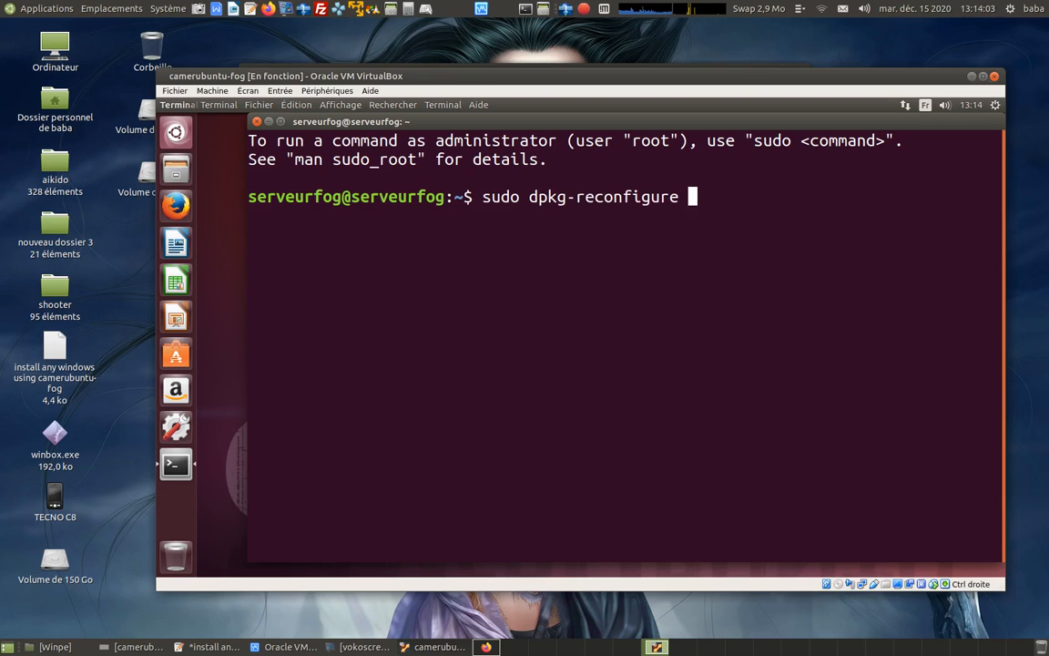
type("openssh-serv")
key("Tab")
key("Return")
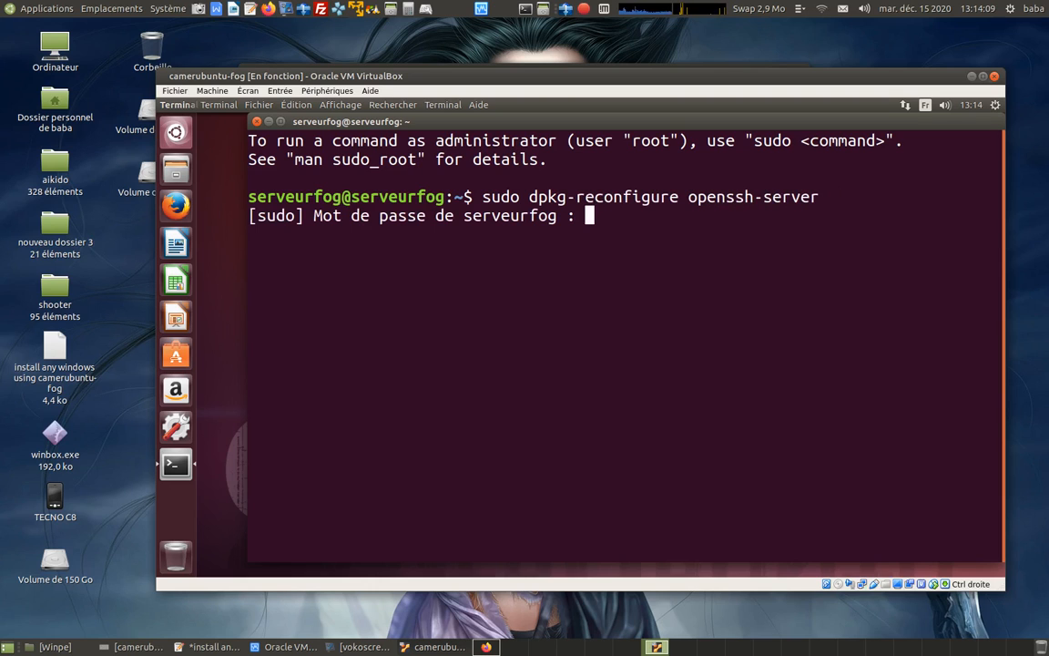
key("Return")
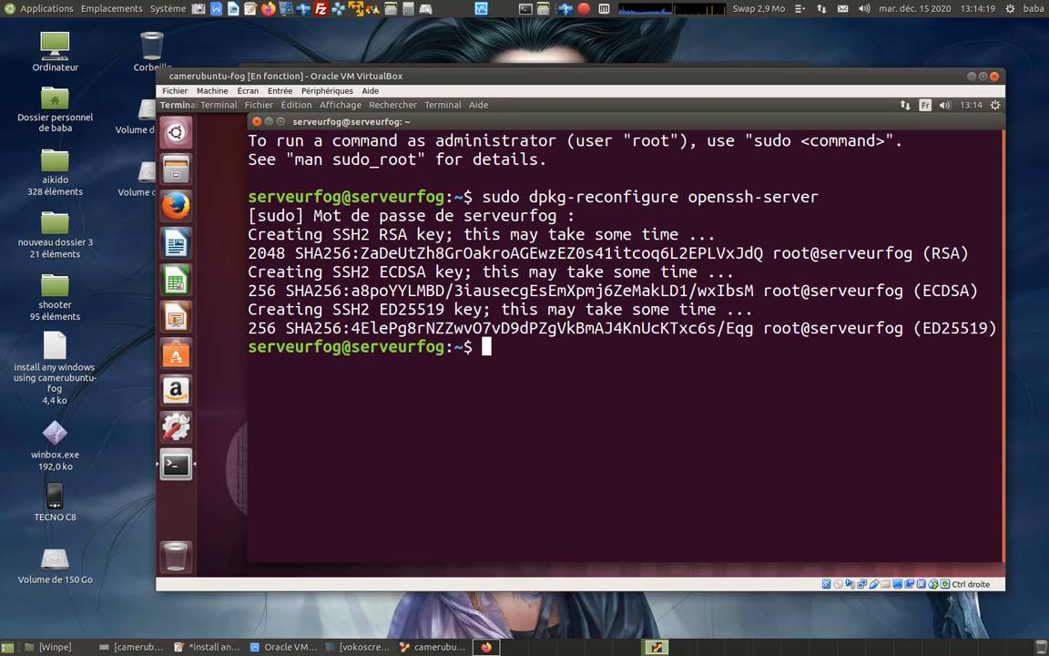
Clear the terminal and restart the server with sudo reboot.
type("sudo")
key("ctrl+l")
type("reb")
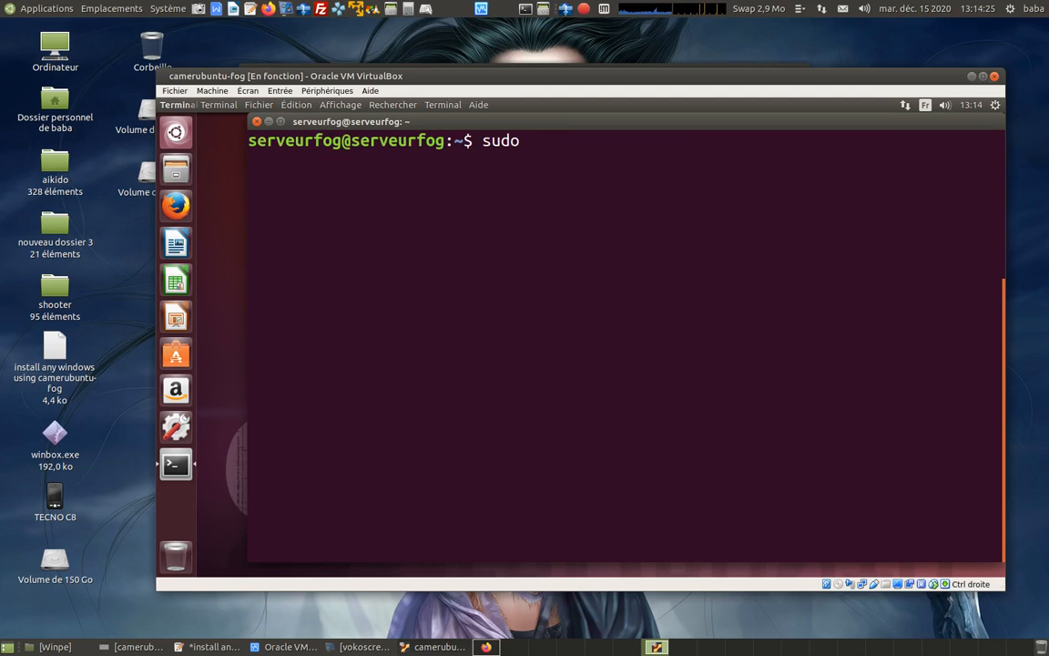
type("oot")
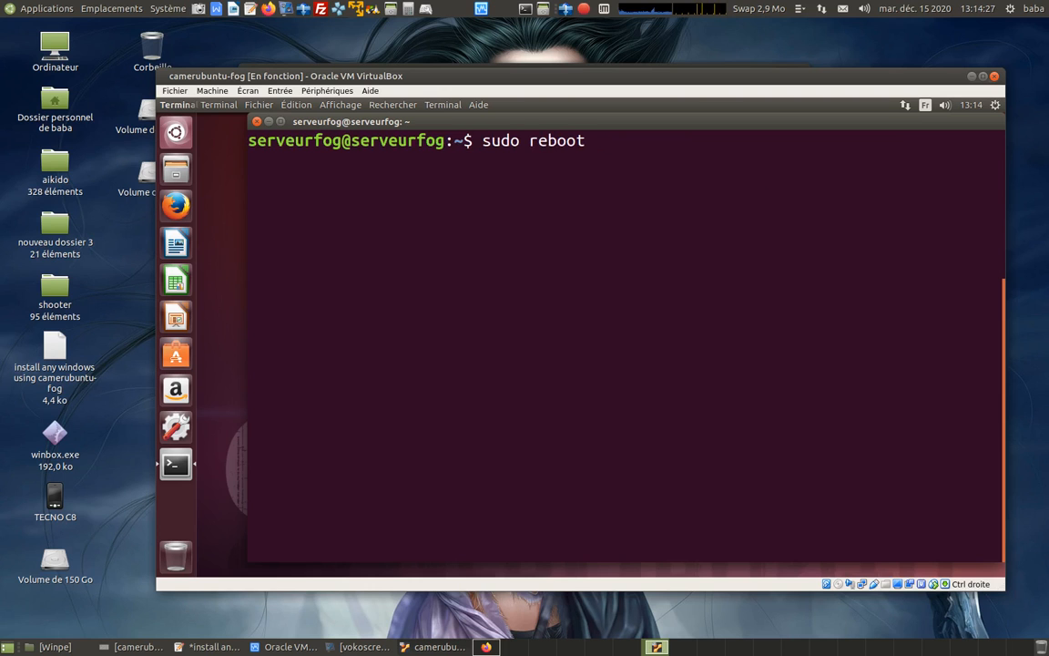
key("Return")
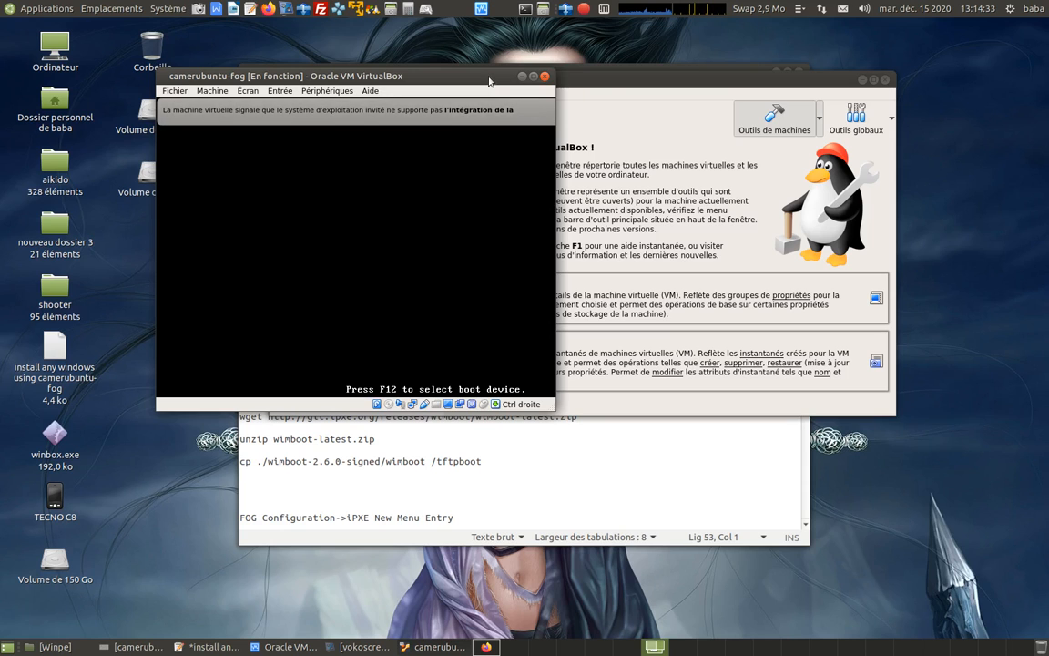
Dismiss the mouse integration notice on the restarting virtual machine, and minimise its window and the VirtualBox manager.
left_click_drag(489, 82, 624, 86)
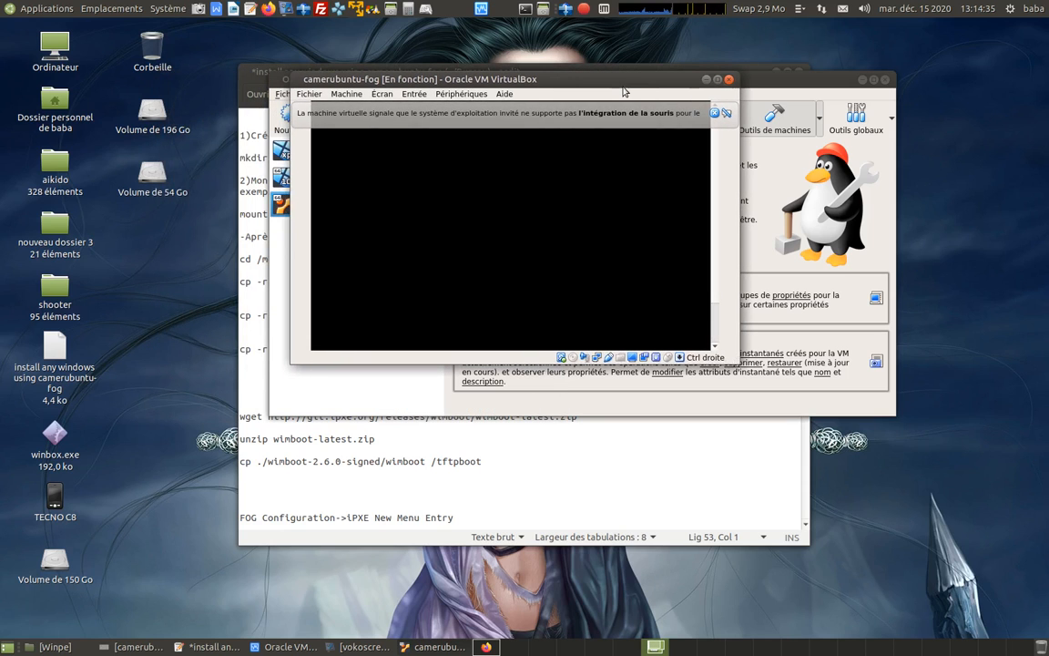
left_click(714, 114)
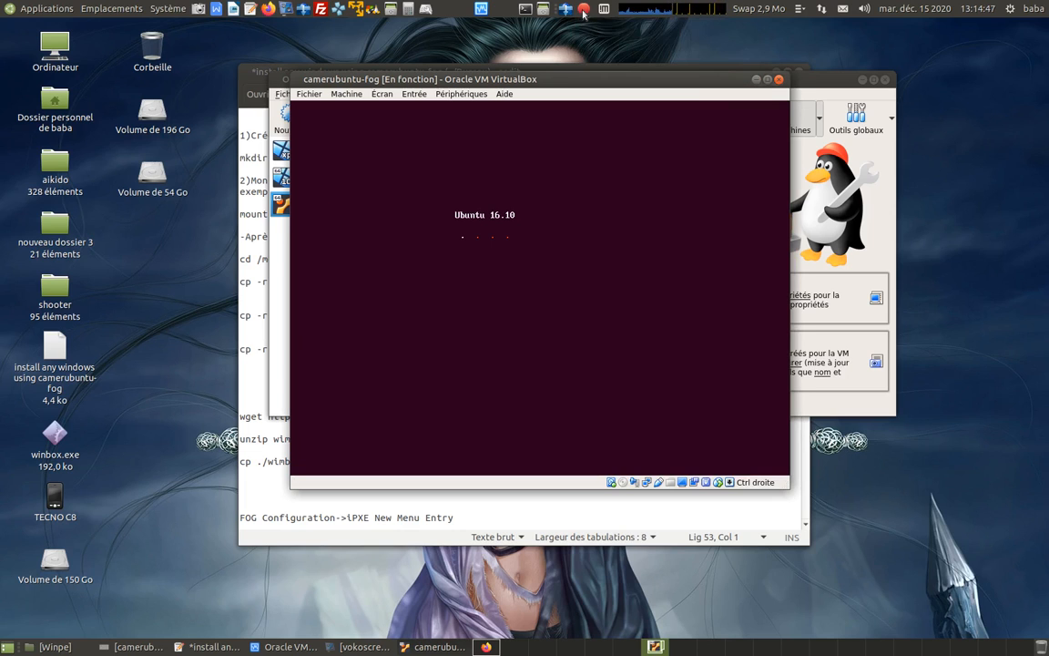
left_click(583, 13)
left_click(617, 79)
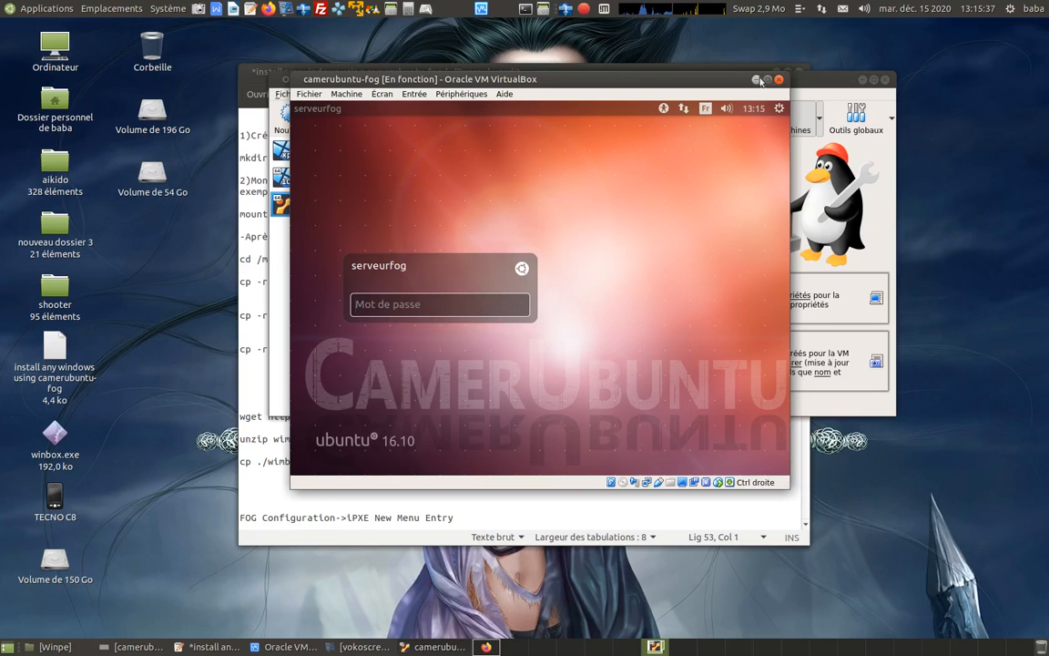
left_click(757, 80)
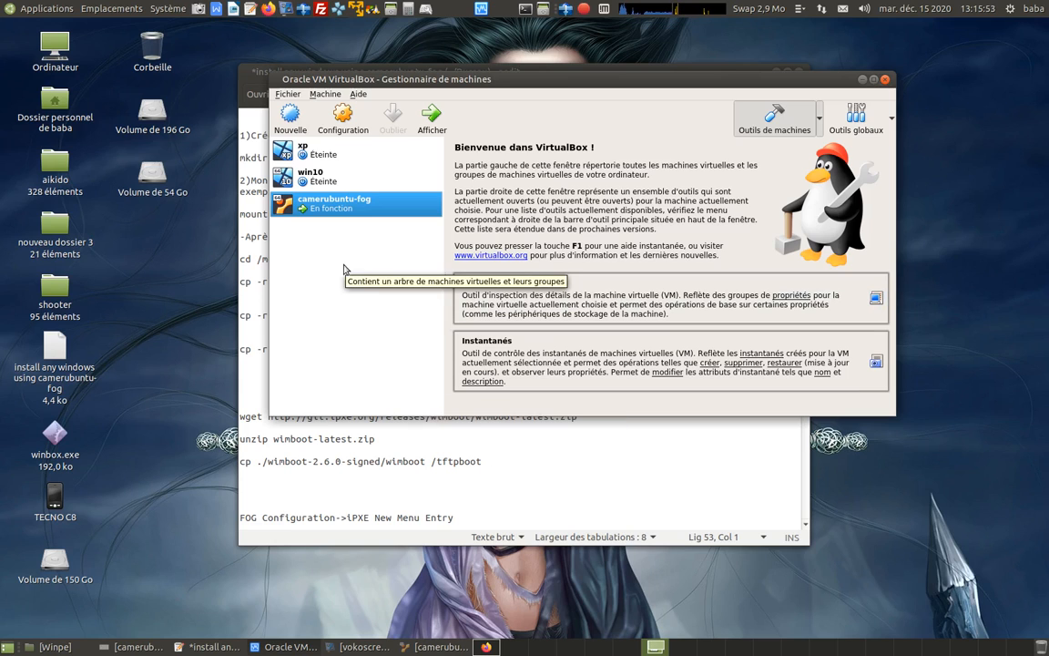
left_click(861, 80)
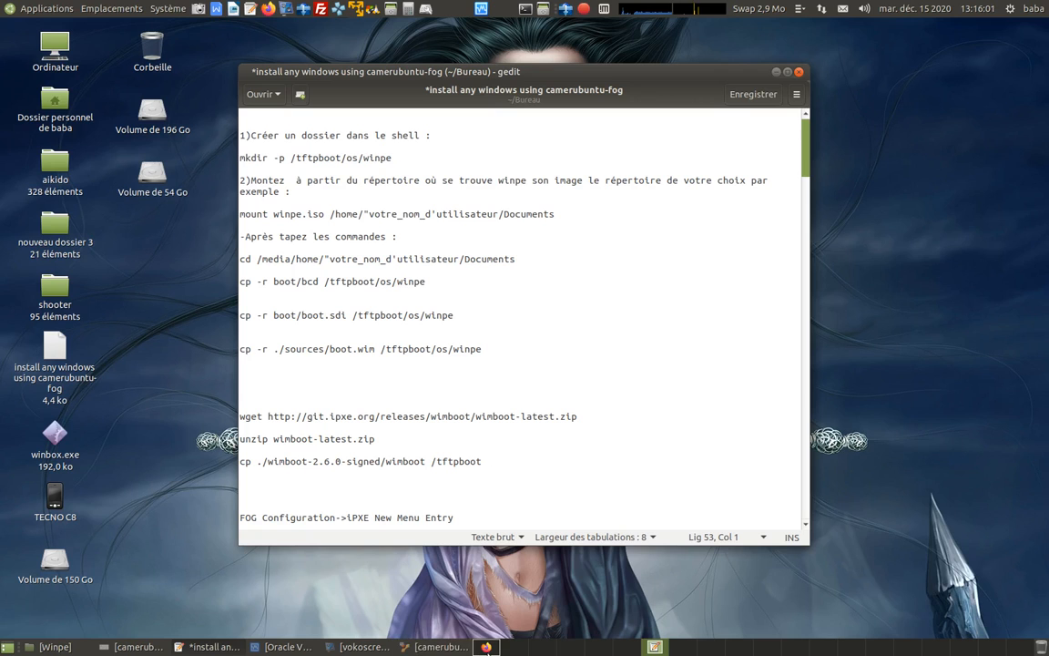
Switch to Firefox and load the FOG management page at 192.168.0.30/fog/management/.
left_click(487, 647)
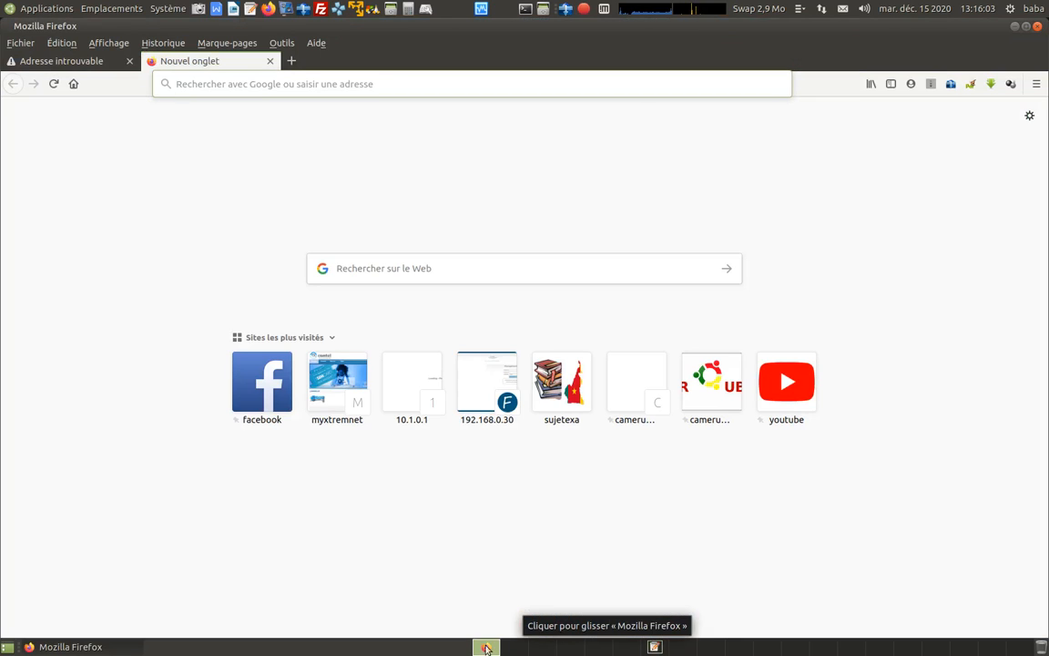
left_click(197, 172)
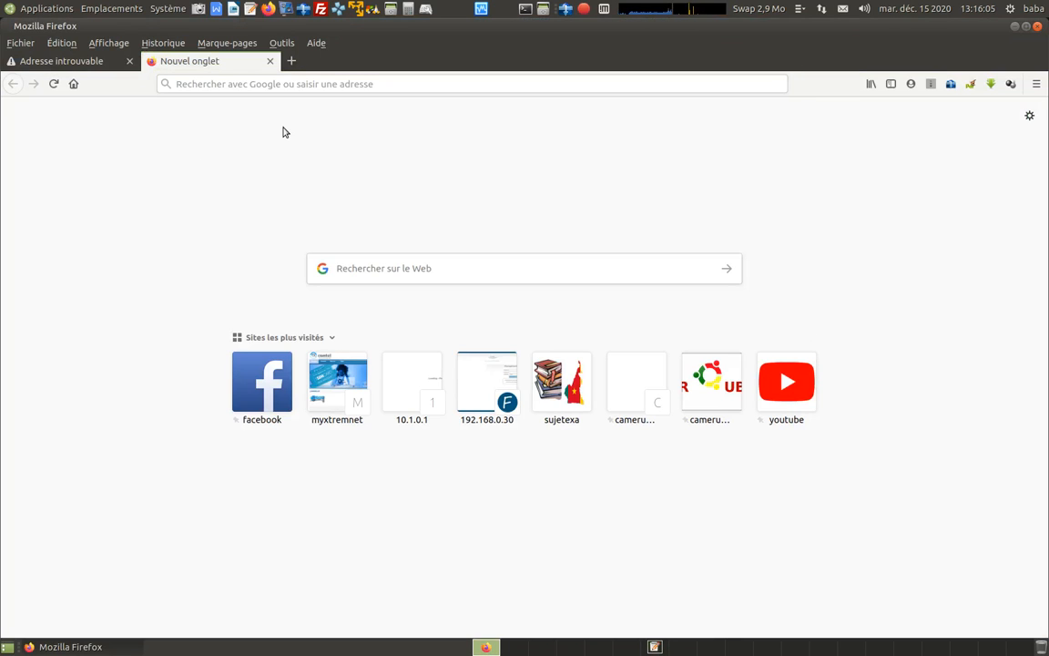
left_click(299, 83)
type("192.")
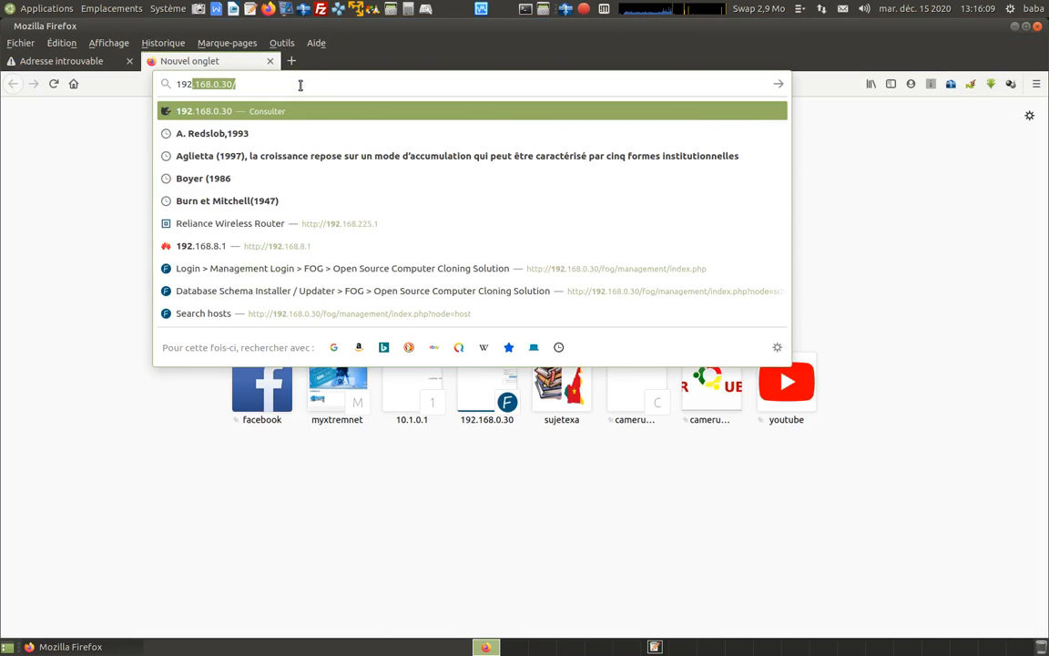
type("1")
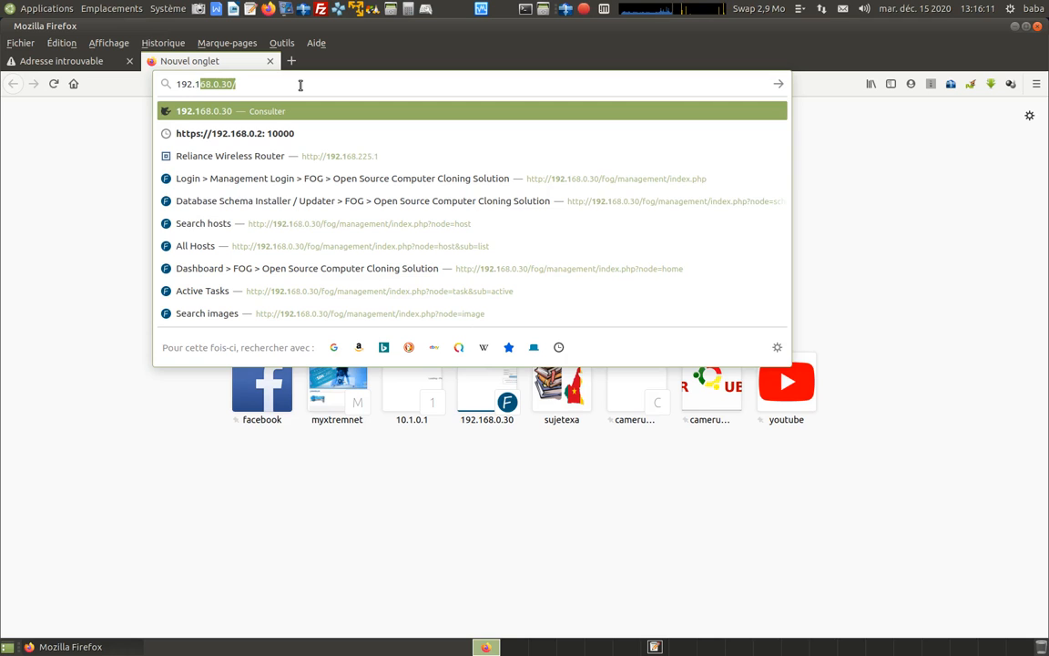
type("68.0.30")
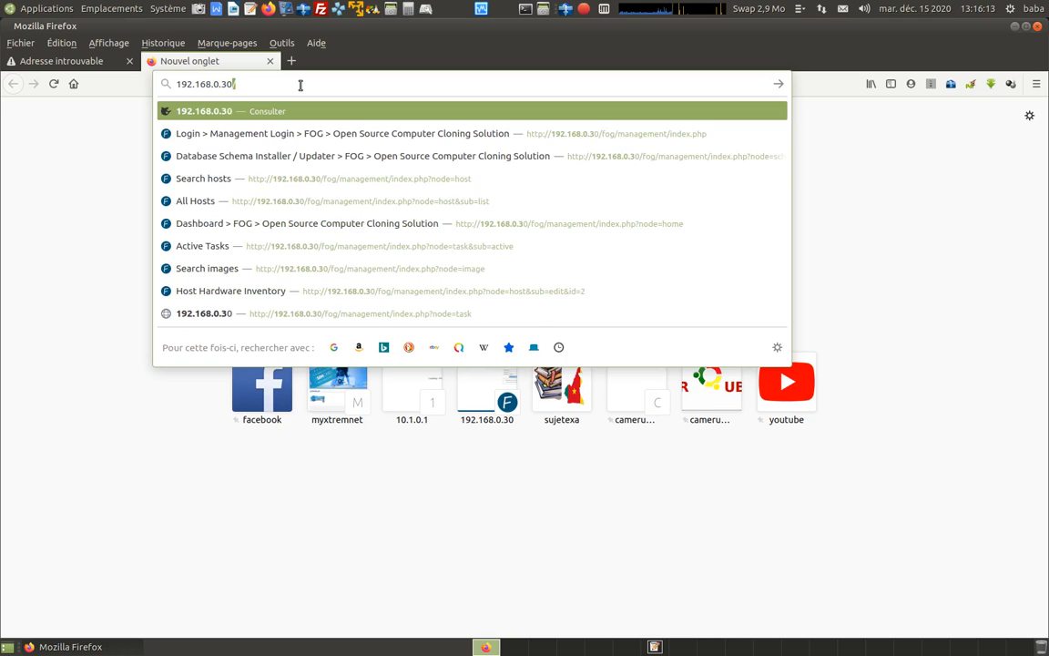
type("/fog")
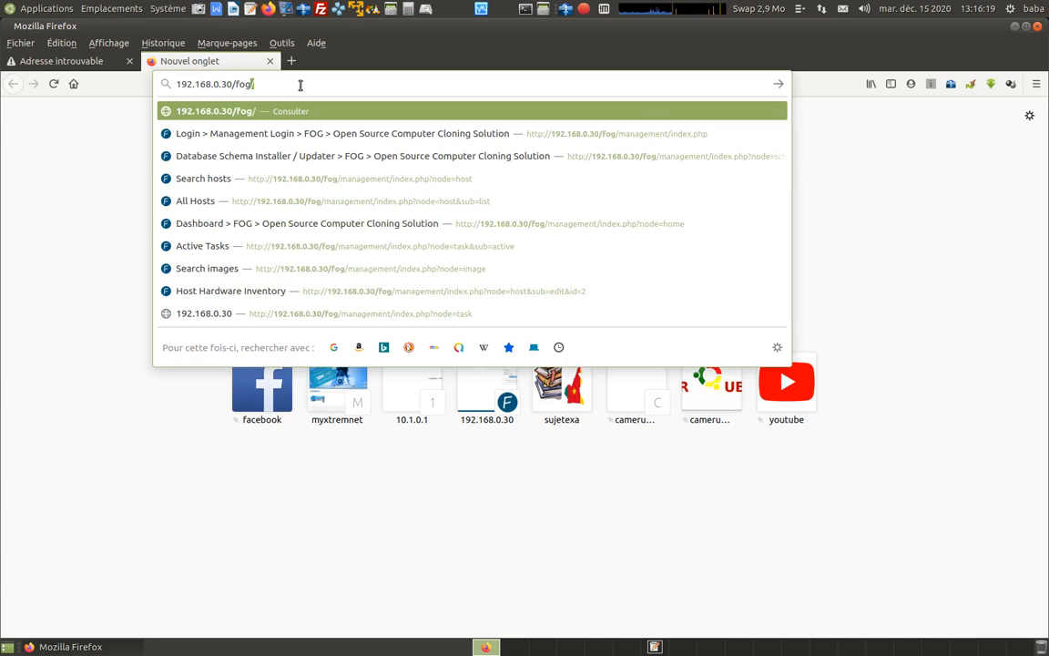
type("/ma")
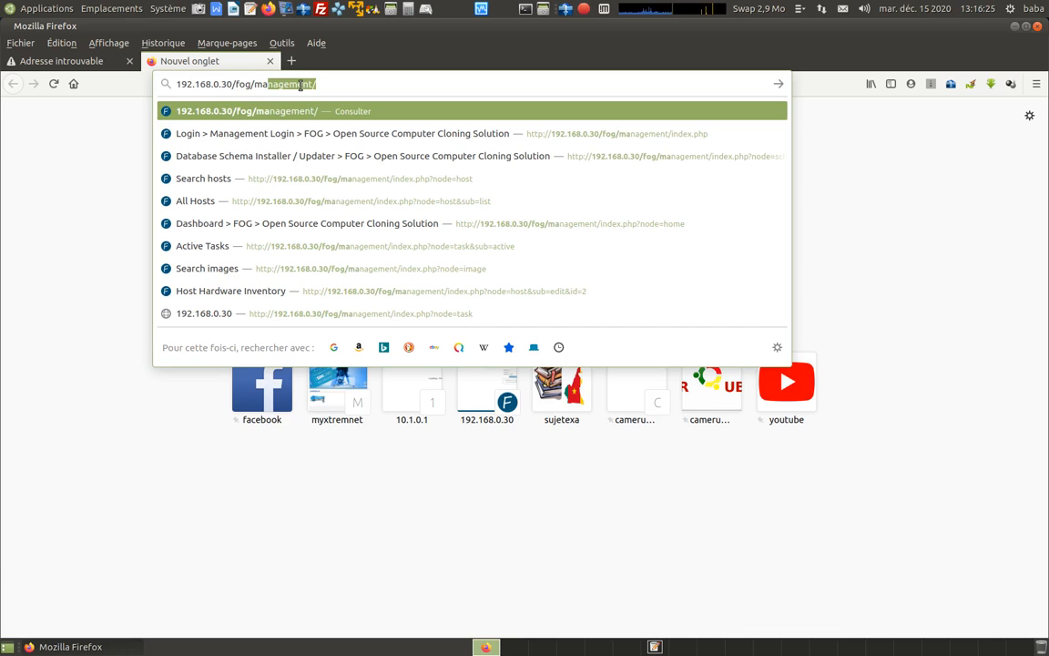
key("Right")
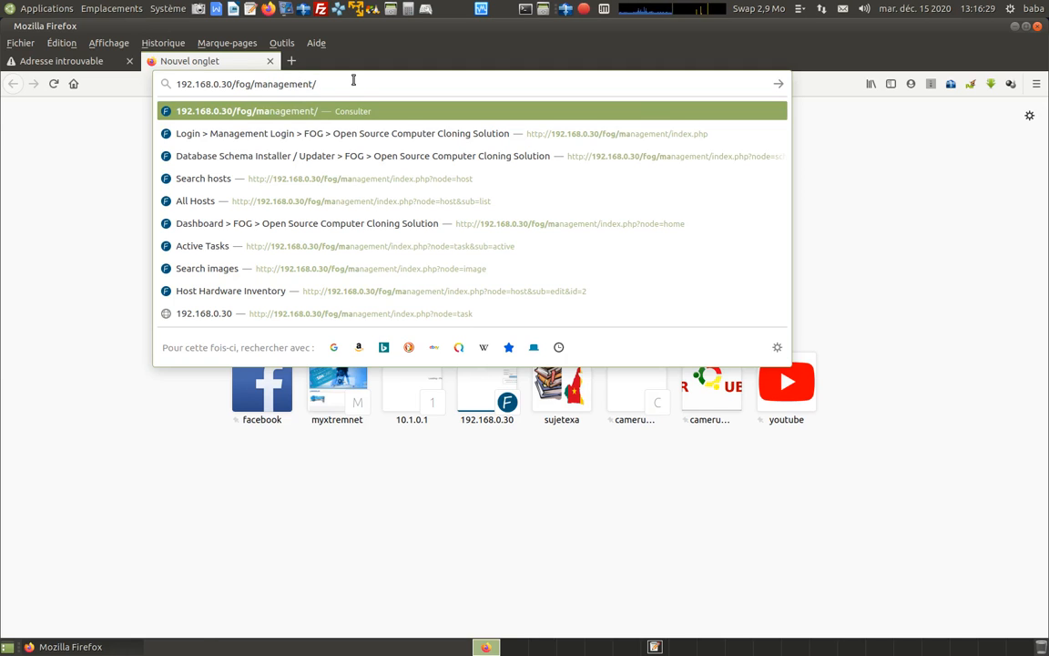
key("Return")
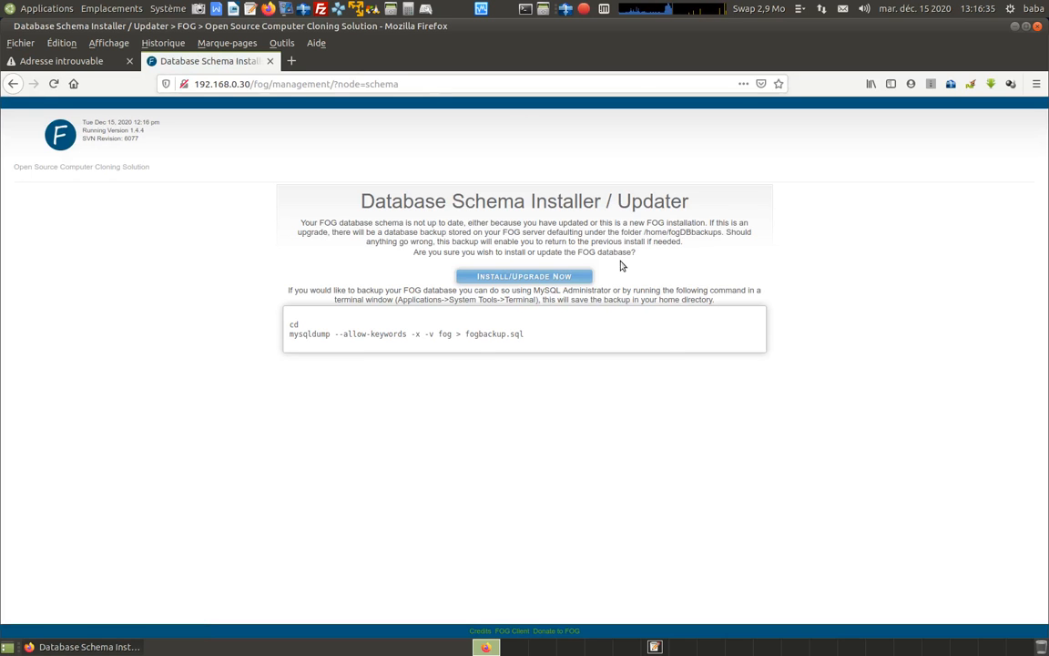
Install the FOG database schema and continue to the management login page.
left_click(527, 279)
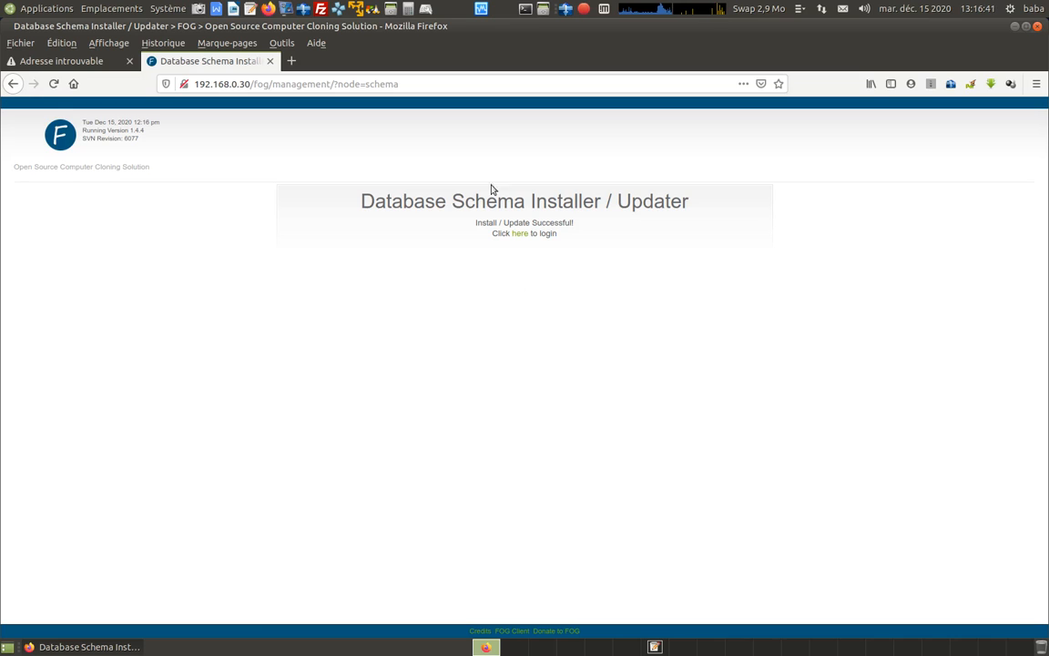
left_click(521, 236)
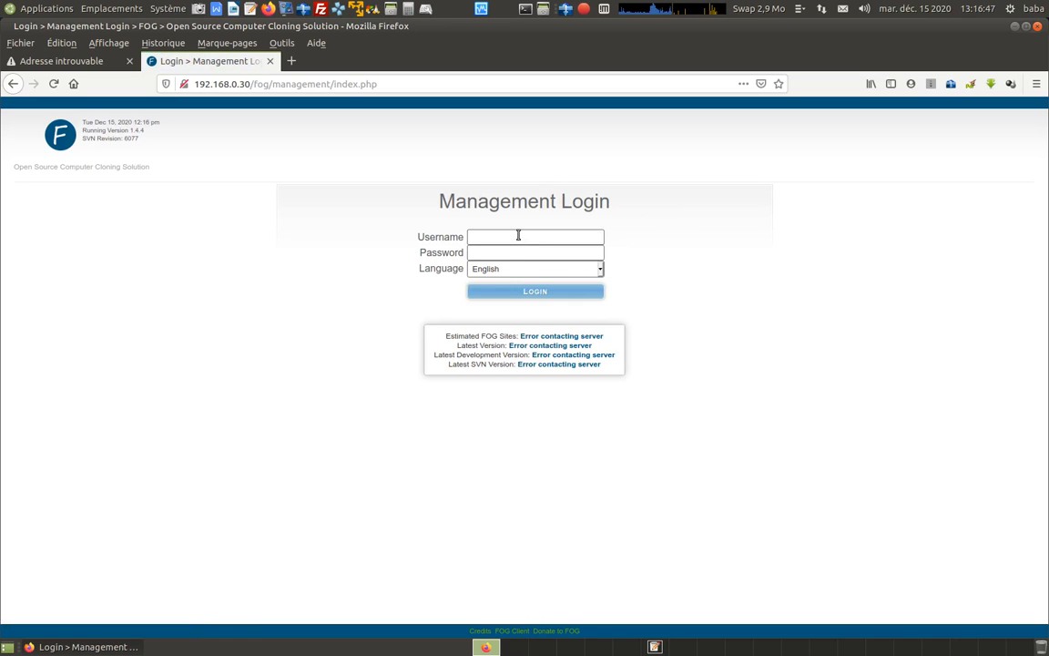
Log in to FOG management with the username fog and the account password.
type("fog")
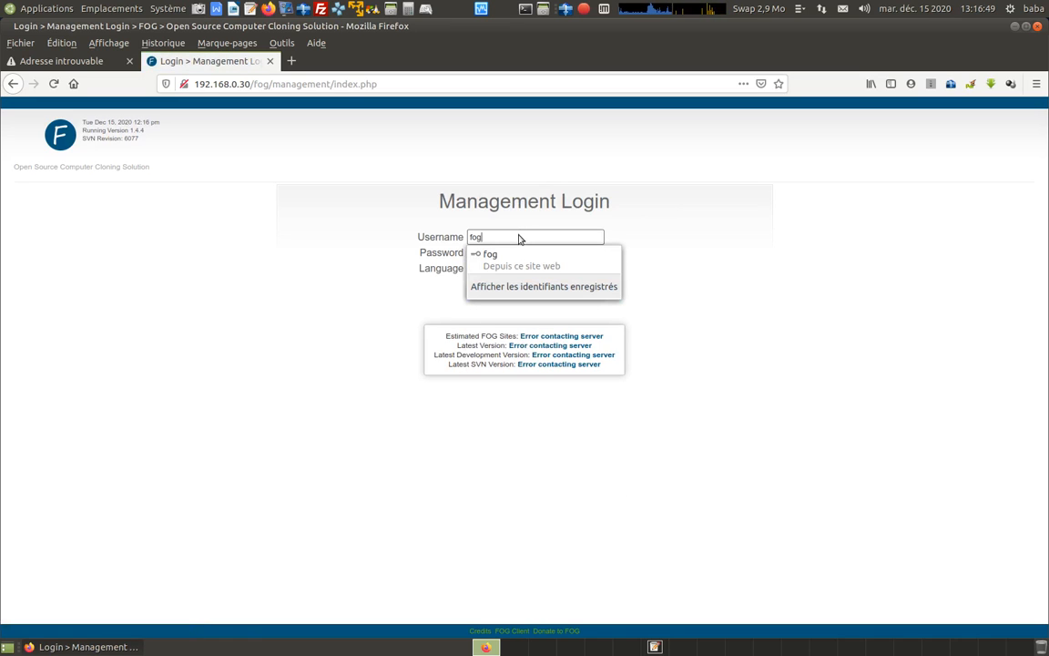
left_click(519, 236)
left_click(517, 256)
type("•")
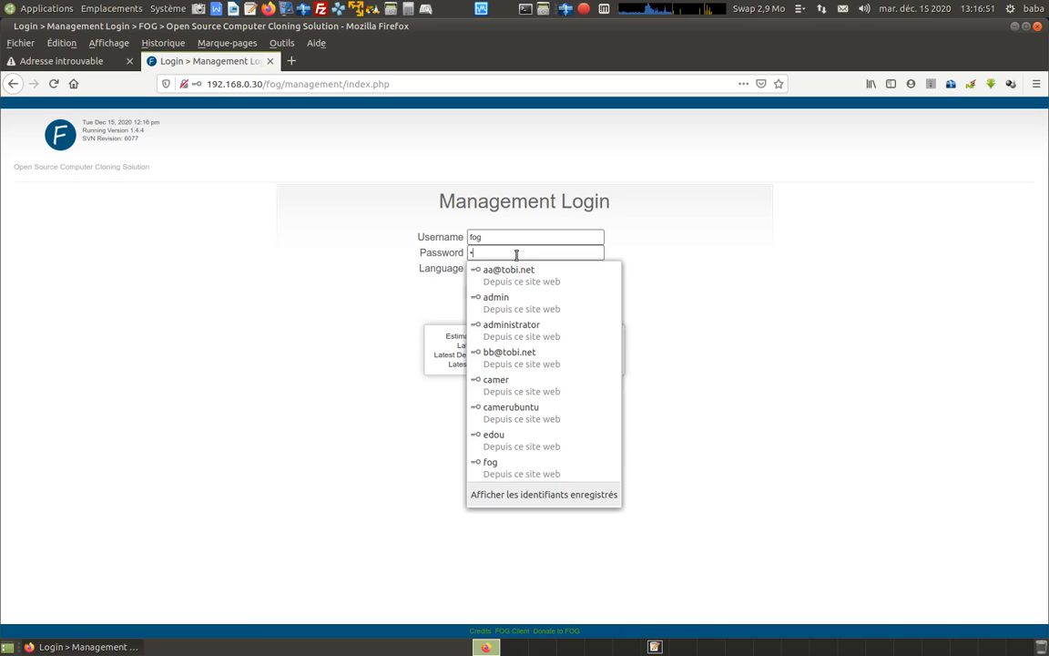
type("a")
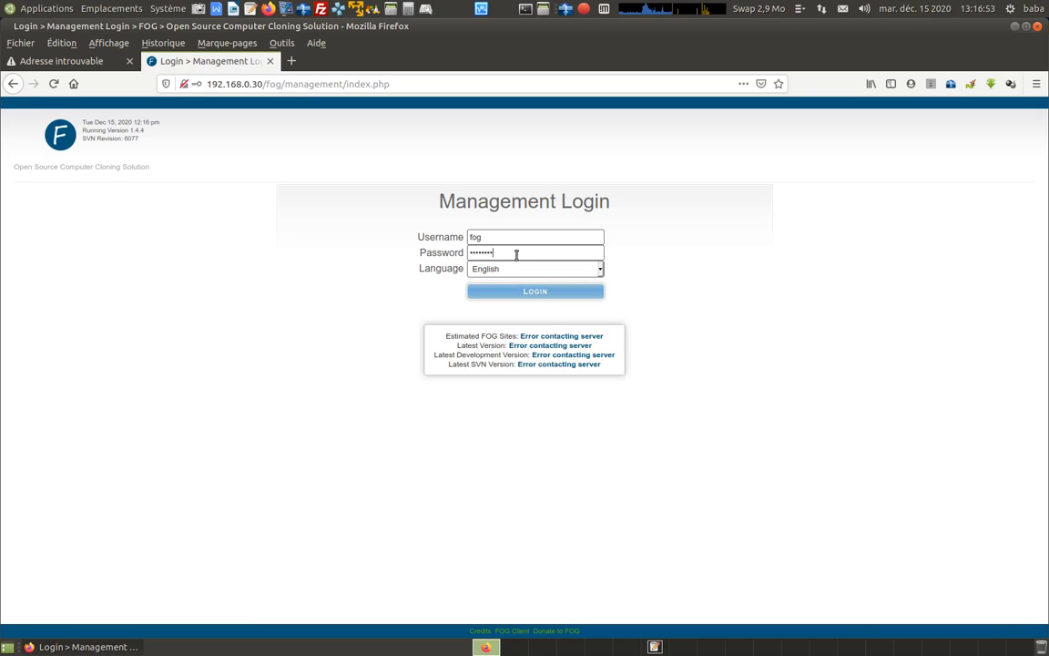
left_click(534, 290)
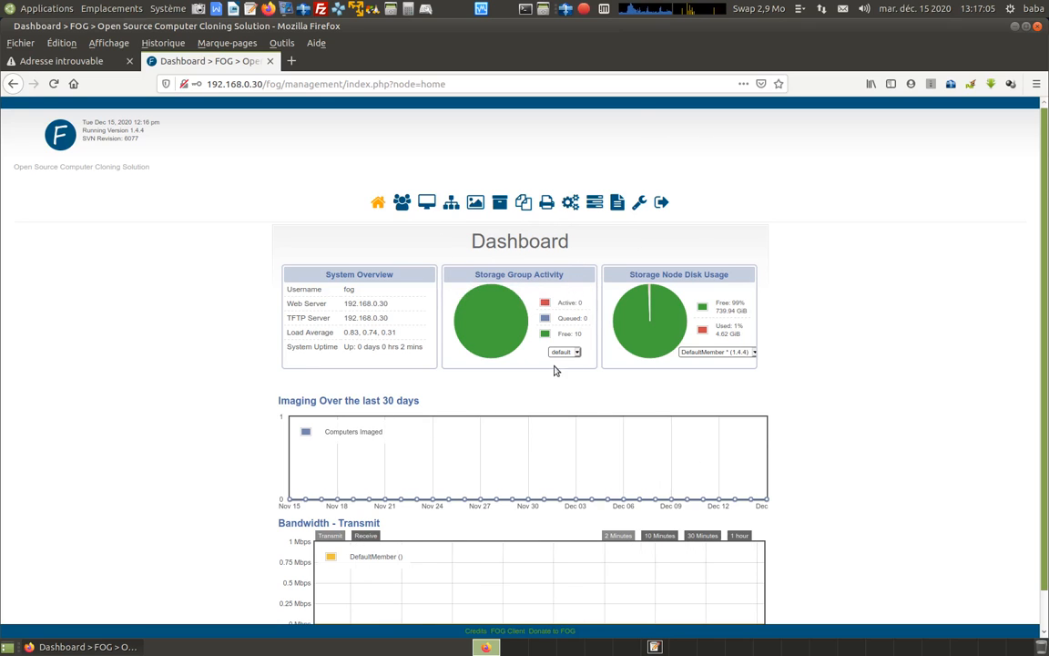
Open a terminal on the host beside the installation notes, and check that the camerubuntu-fog virtual machine has restarted.
left_click(653, 647)
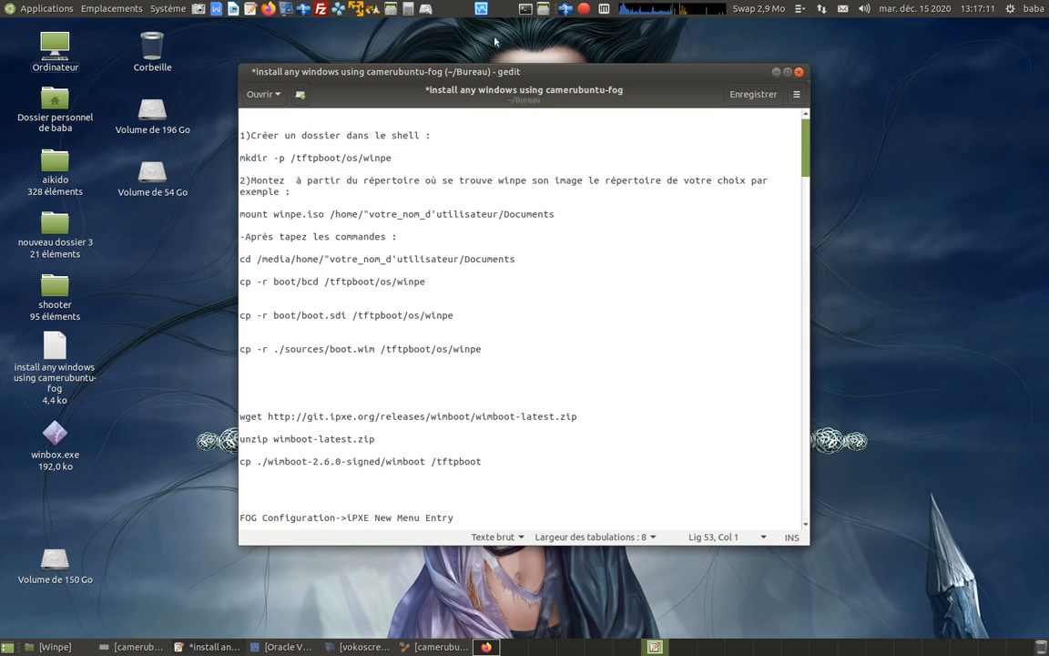
left_click(475, 8)
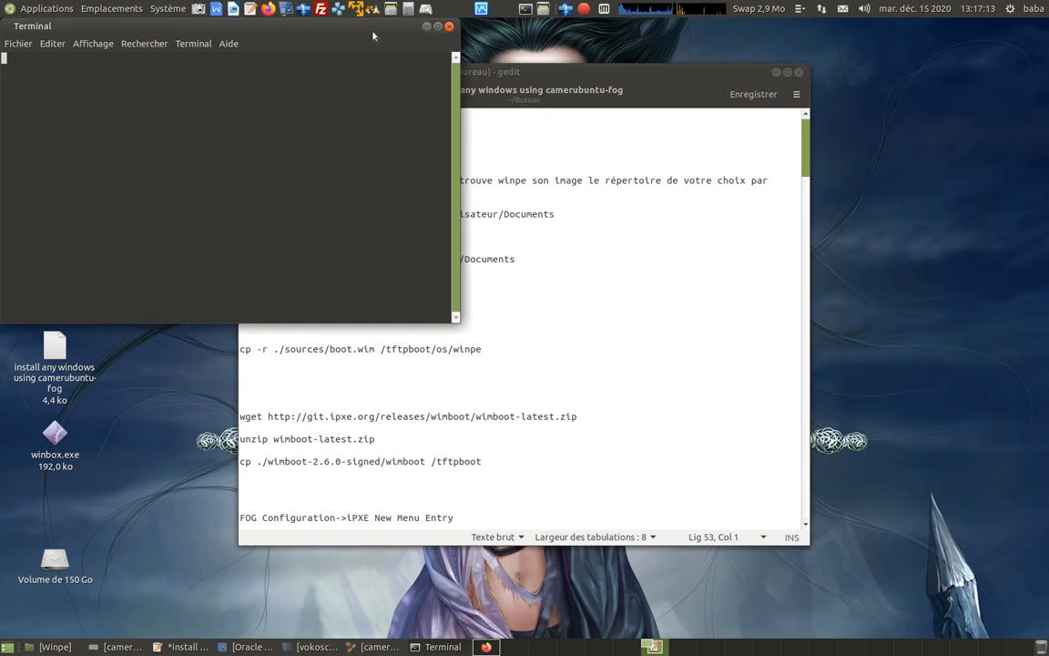
left_click(383, 647)
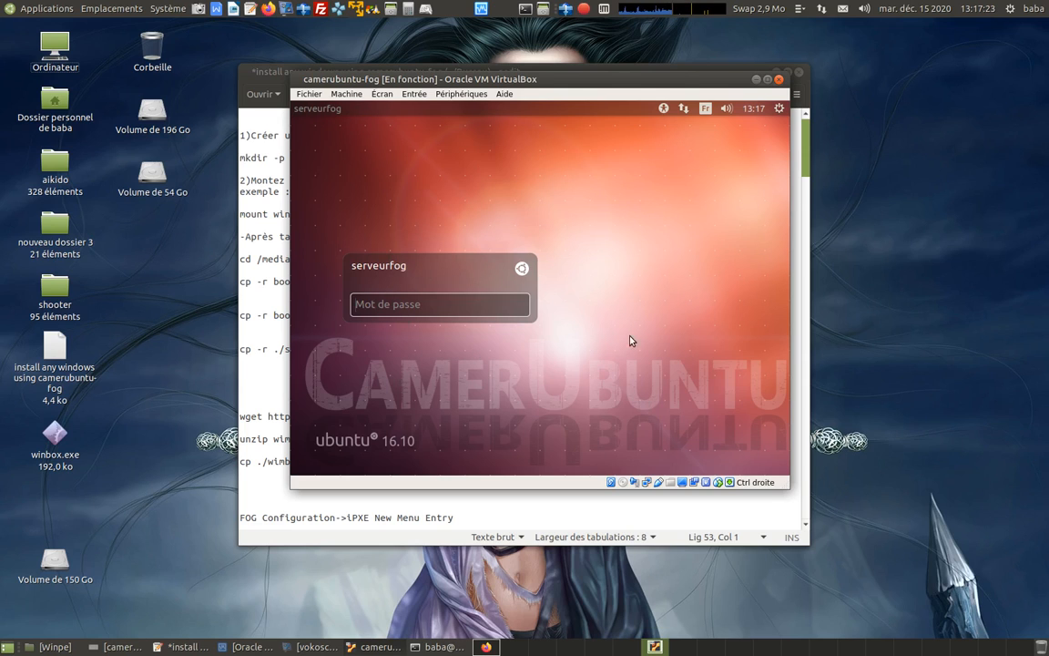
left_click(756, 80)
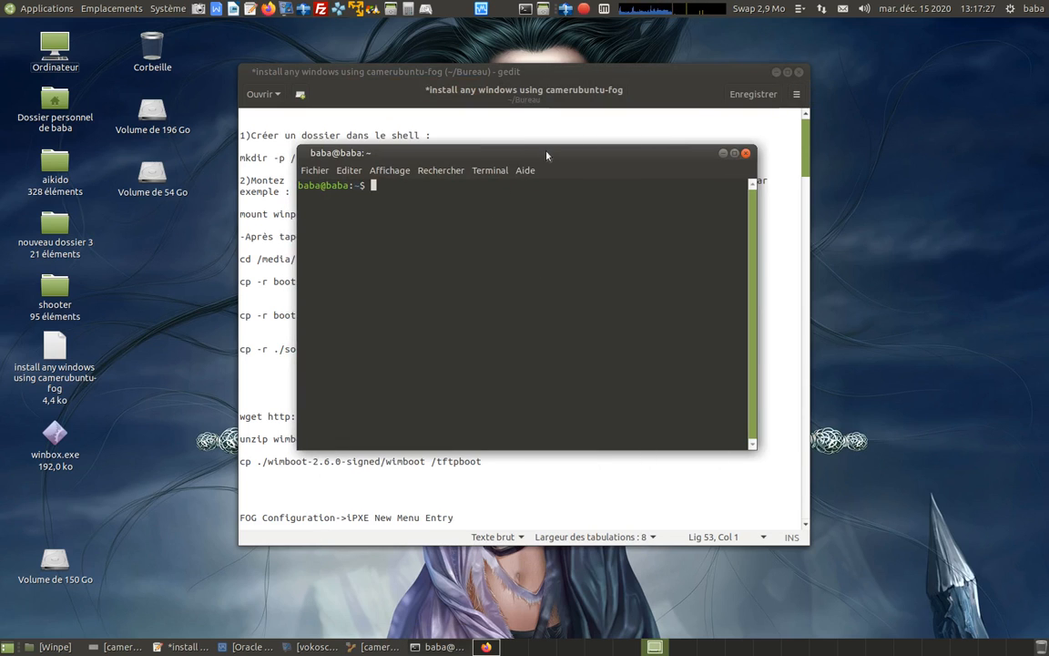
left_click_drag(547, 157, 704, 154)
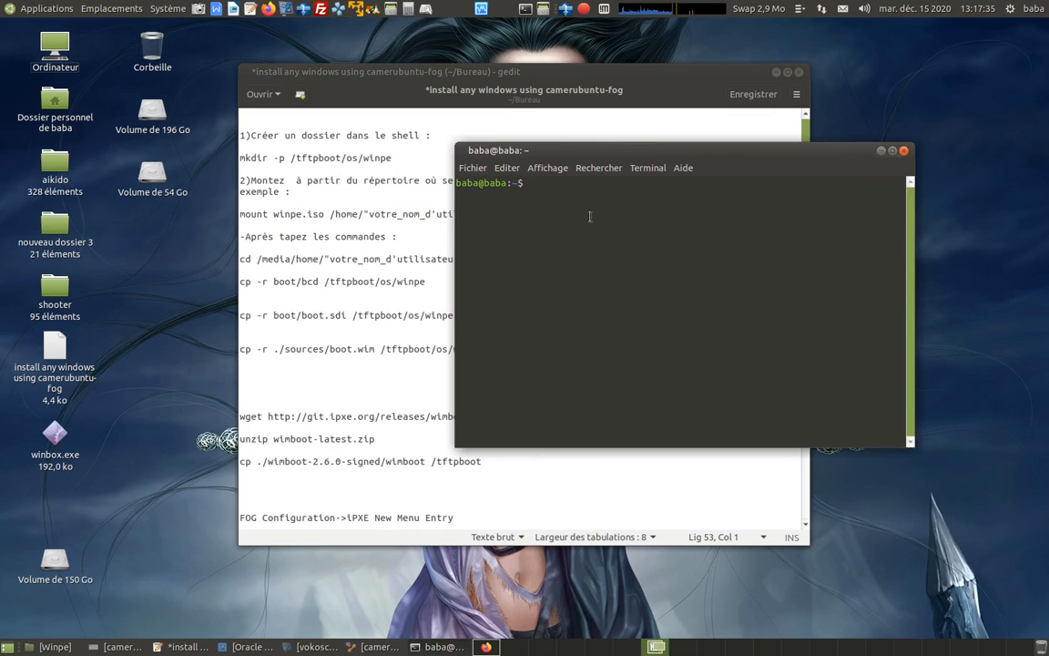
type("ssh")
type("serc")
key("BackSpace")
type("veurfog@")
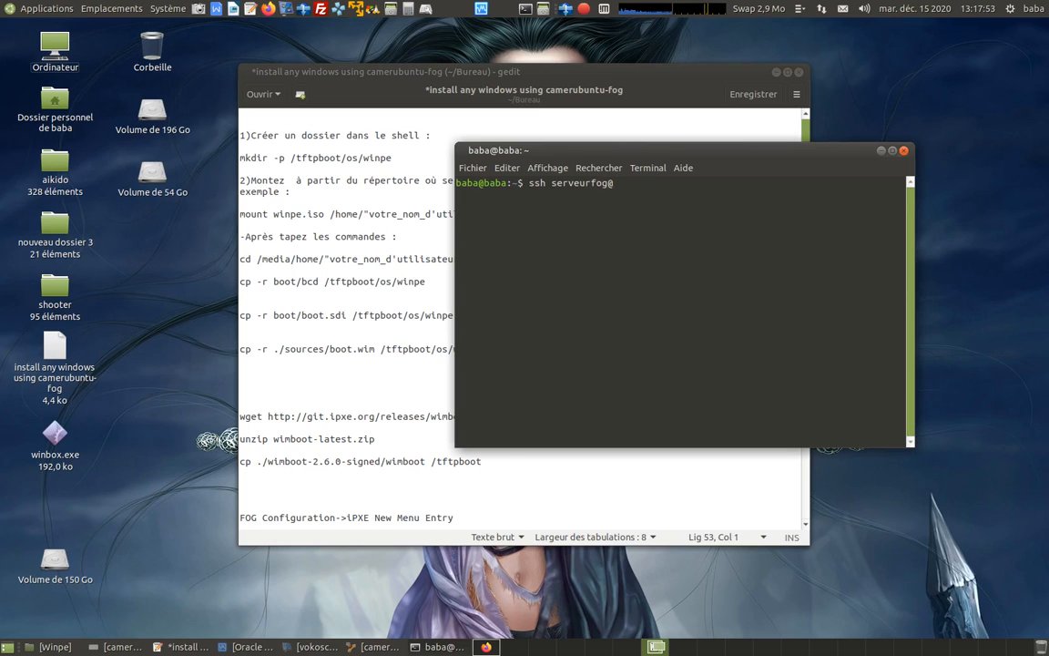
type("192.168.0.30")
key("Return")
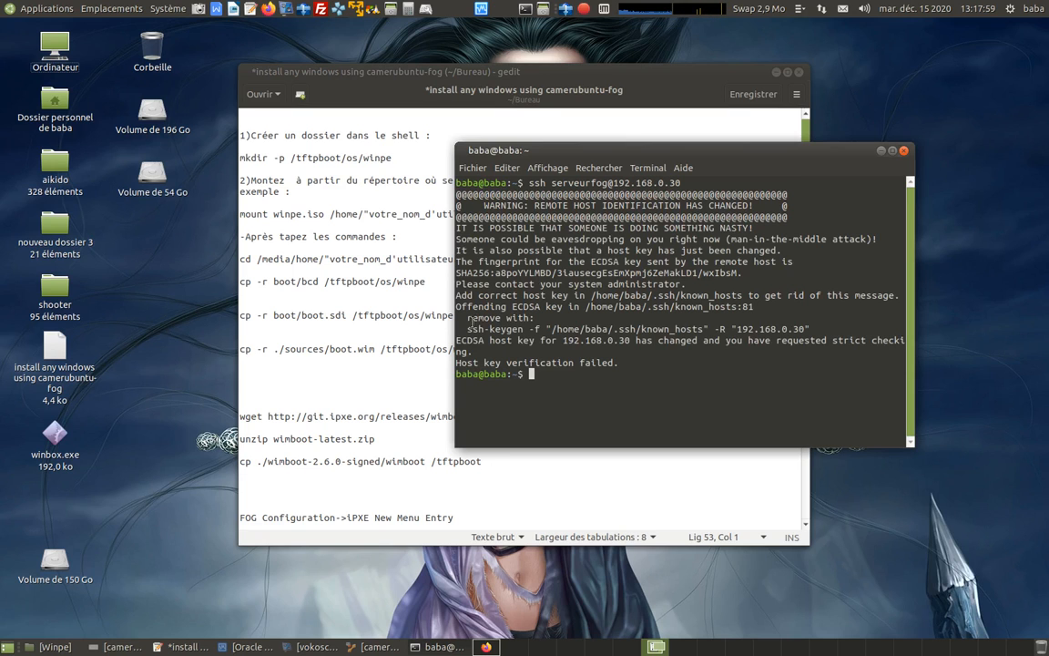
Run the suggested ssh-keygen command to remove the 192.168.0.30 key from known_hosts, and clear the terminal.
left_click_drag(466, 329, 816, 325)
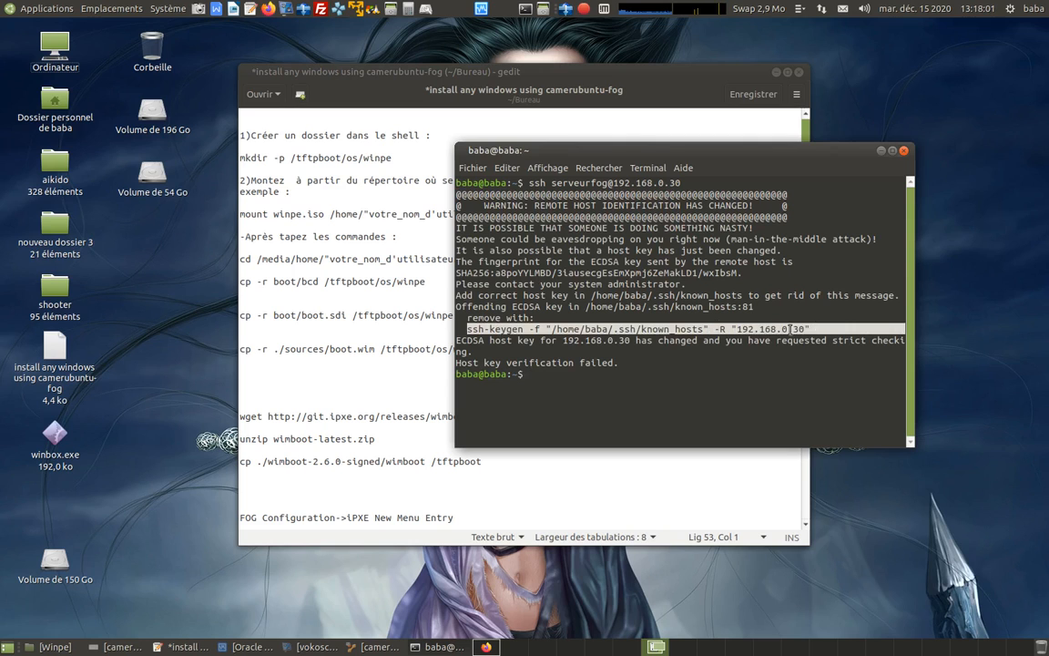
right_click(711, 297)
left_click(752, 353)
right_click(551, 374)
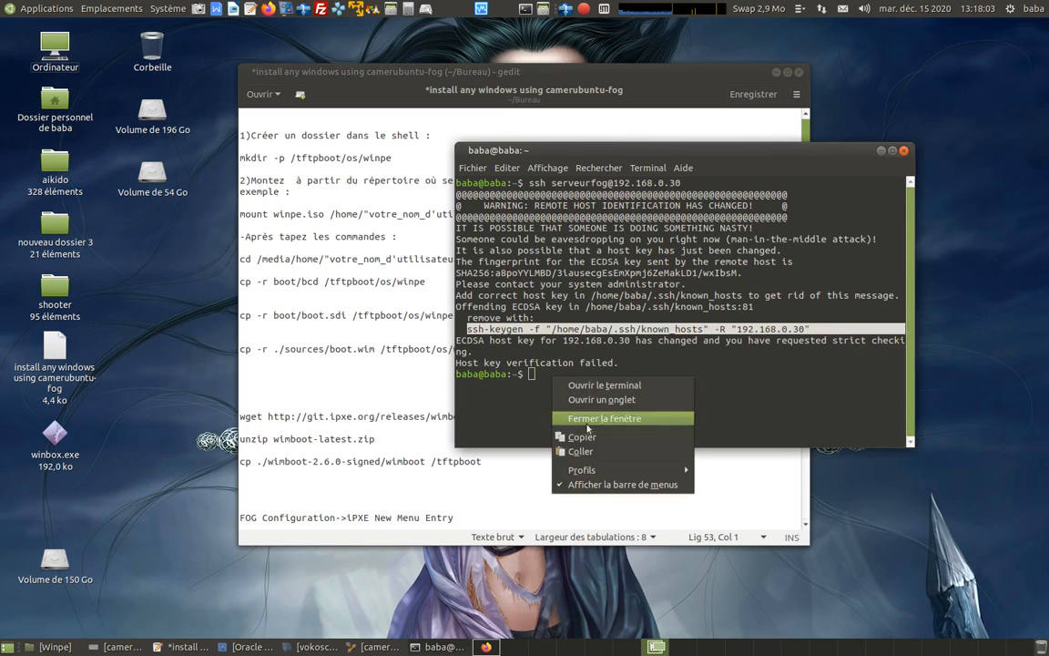
left_click(534, 407)
key("ctrl+l")
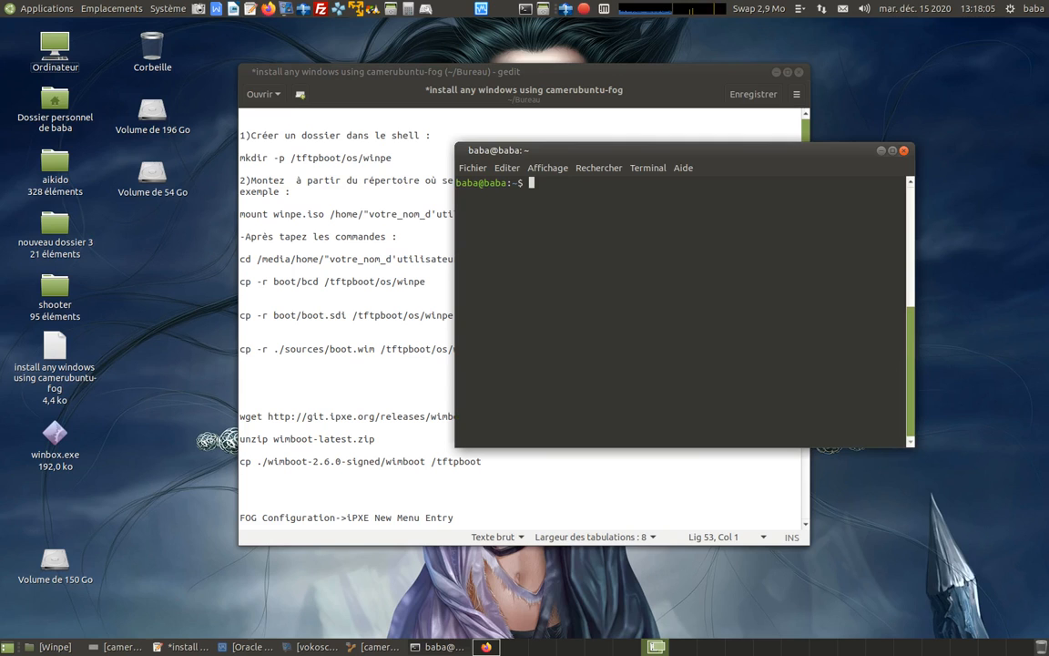
key("Up")
key("Up")
key("Up")
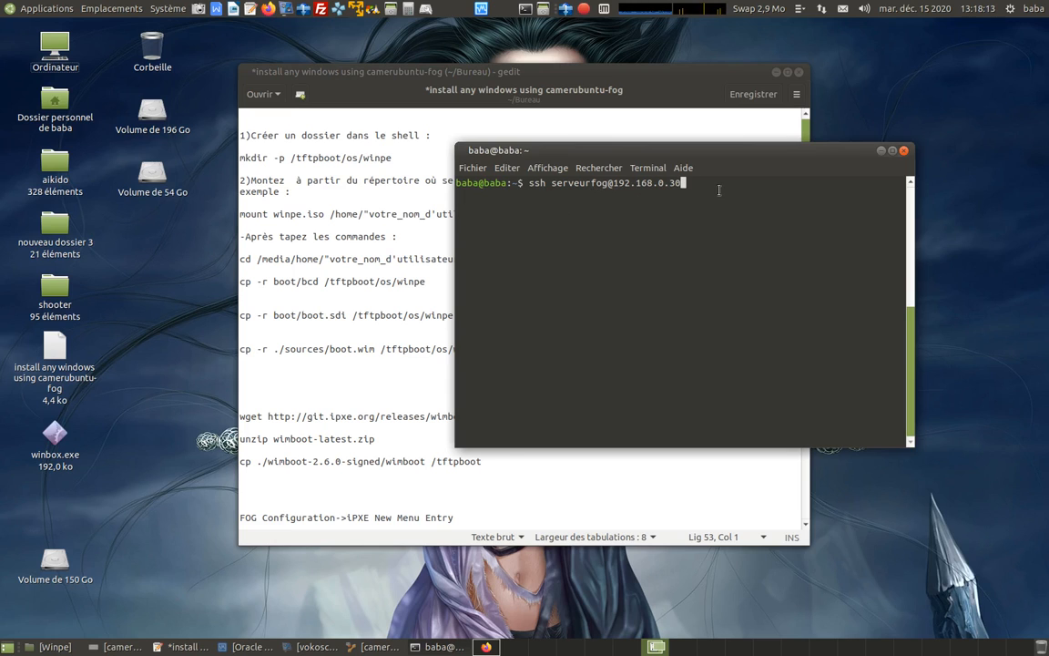
key("Return")
type("yes")
key("Return")
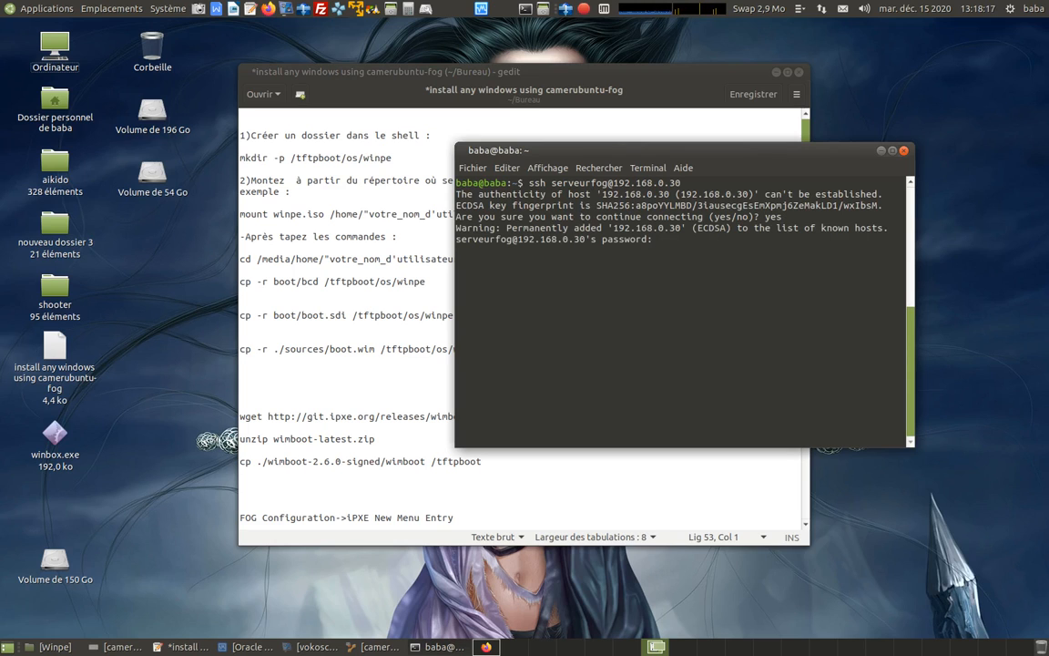
key("Return")
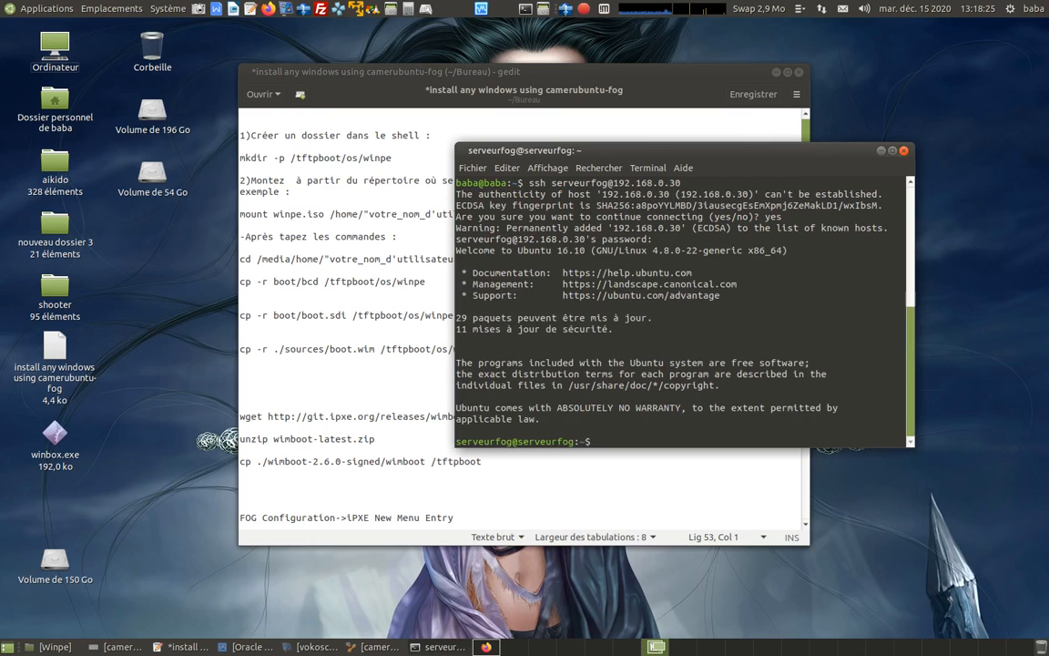
key("ctrl+l")
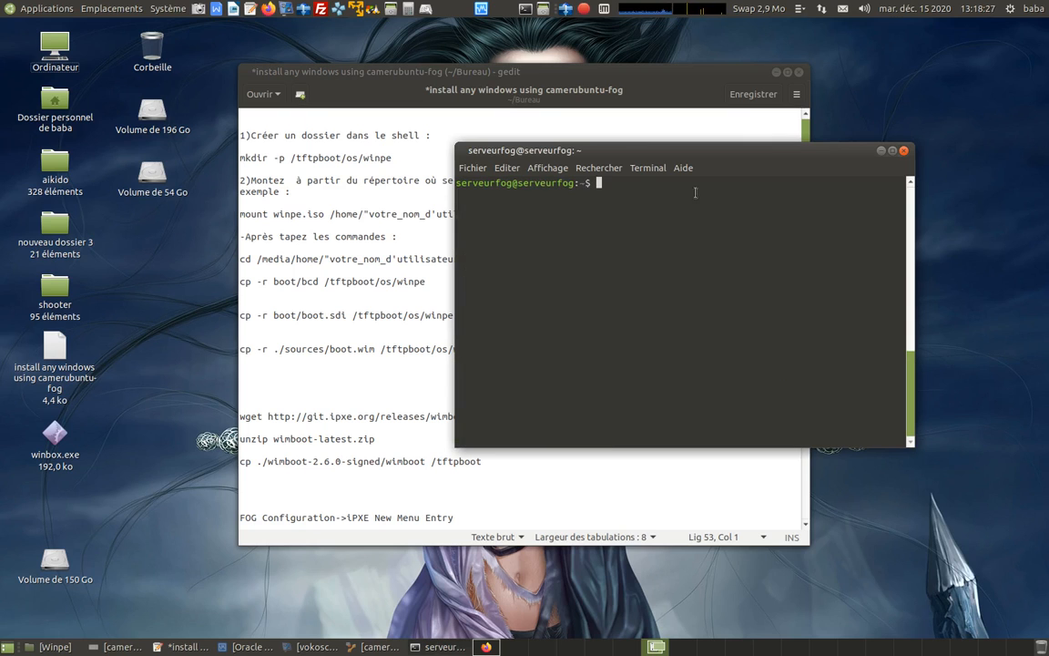
Review the Windows installation notes and the network diagram in camerubuntu-fog-schema.png, and minimise the diagram.
left_click(386, 316)
scroll(444, 264, "down", 1)
scroll(443, 266, "up", 1)
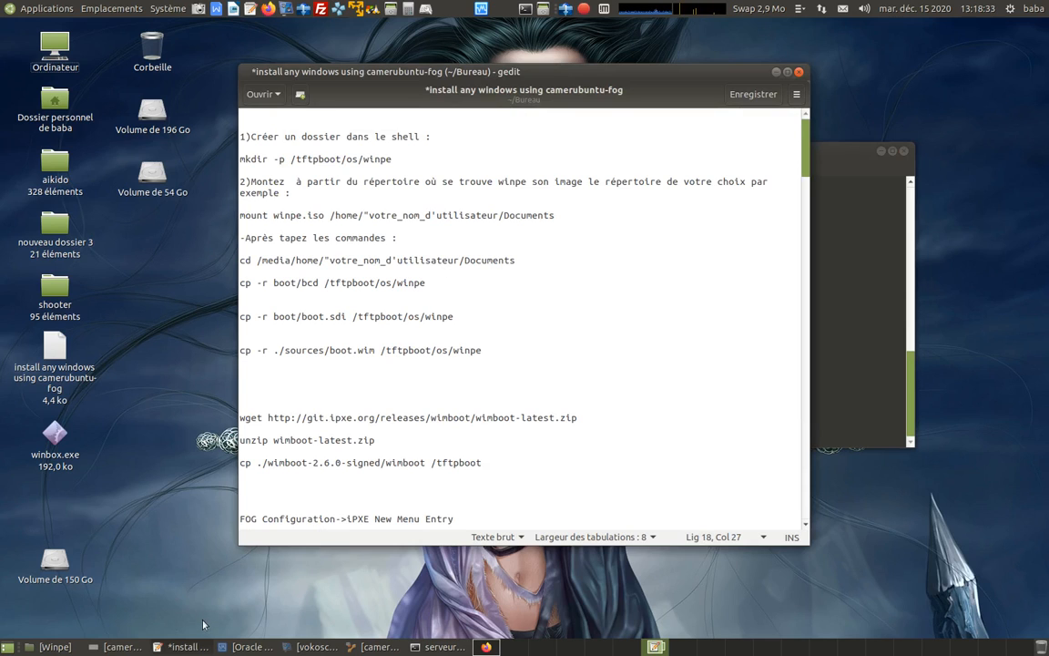
left_click(118, 647)
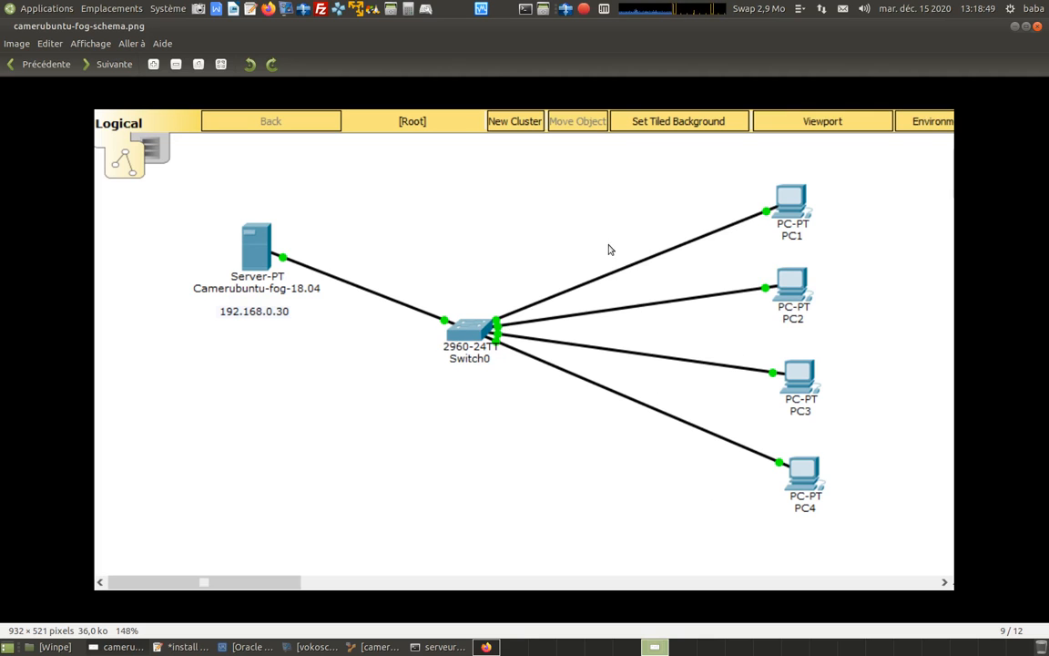
left_click(1014, 28)
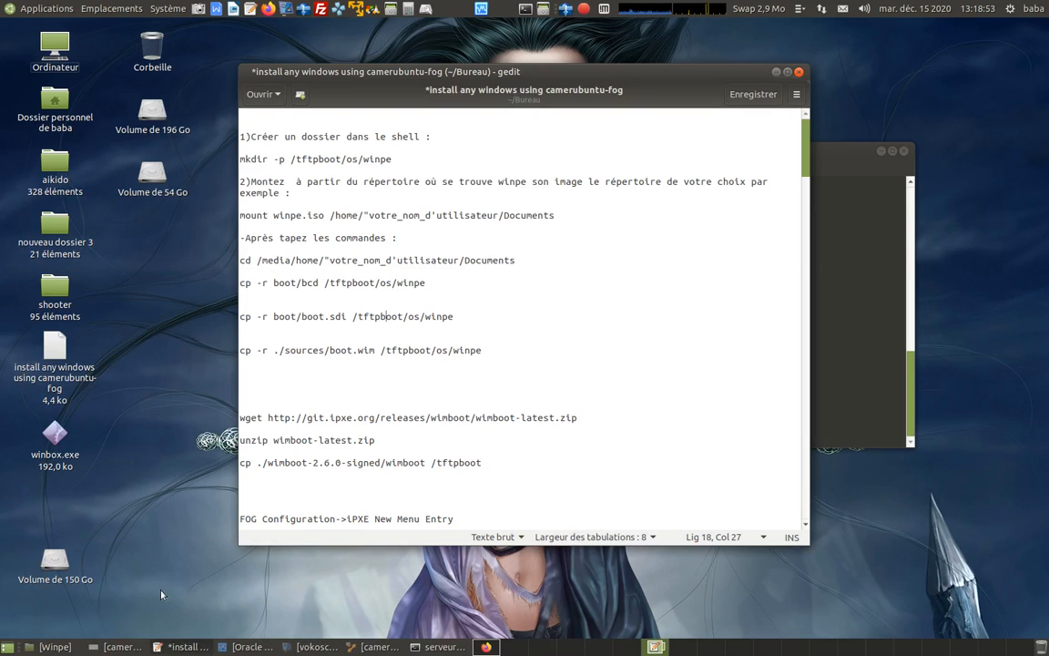
Show the Winpe folder and select wimboot-latest.zip, Win10_2004_French_x64.iso and winpe.iso.
left_click(55, 648)
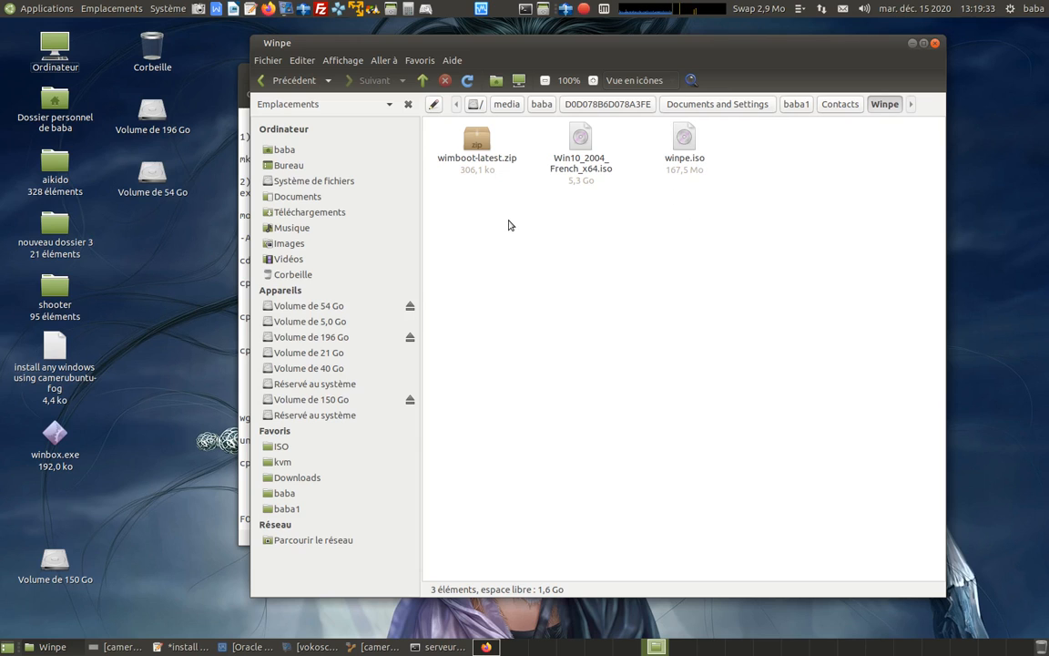
left_click_drag(443, 142, 688, 153)
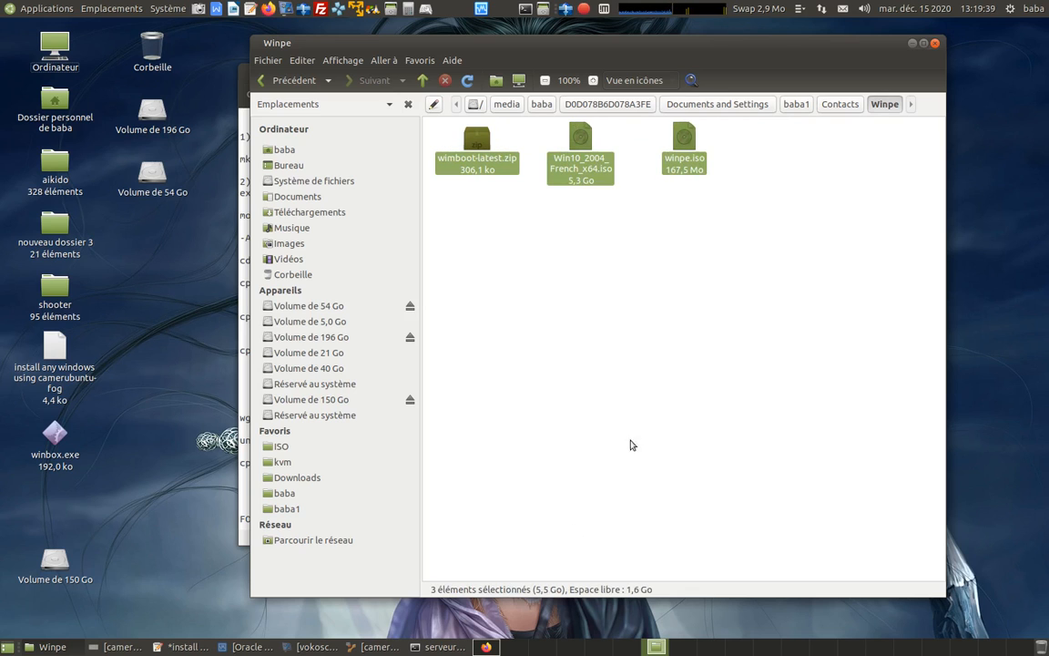
Log in to the serveurfog desktop in the camerubuntu-fog virtual machine with the account password, and reposition the machine's window.
left_click(373, 647)
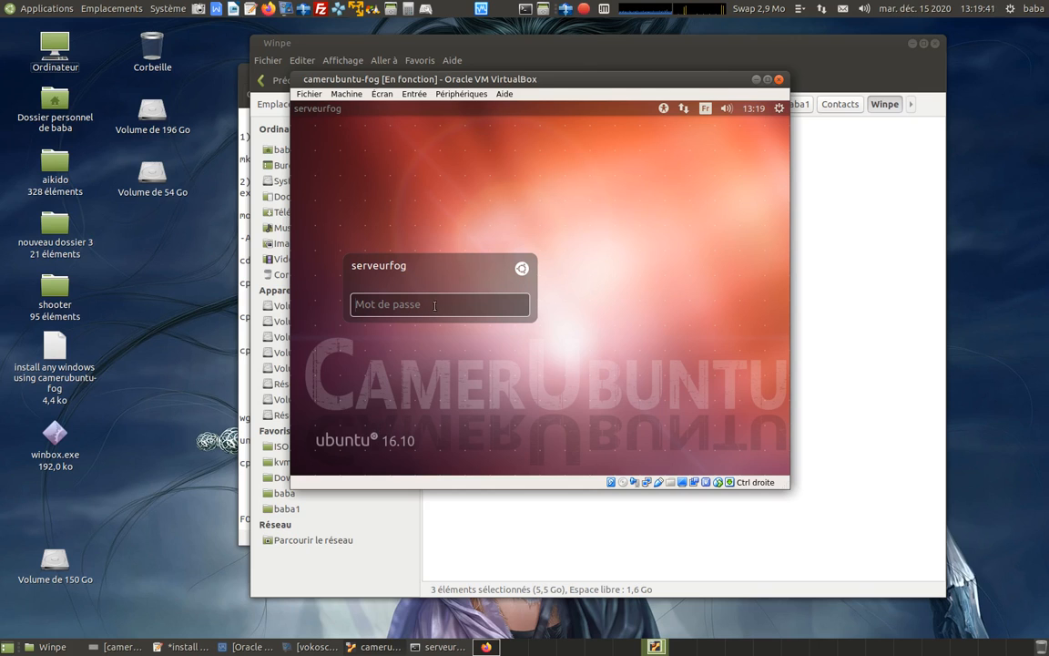
type("xxx")
key("Return")
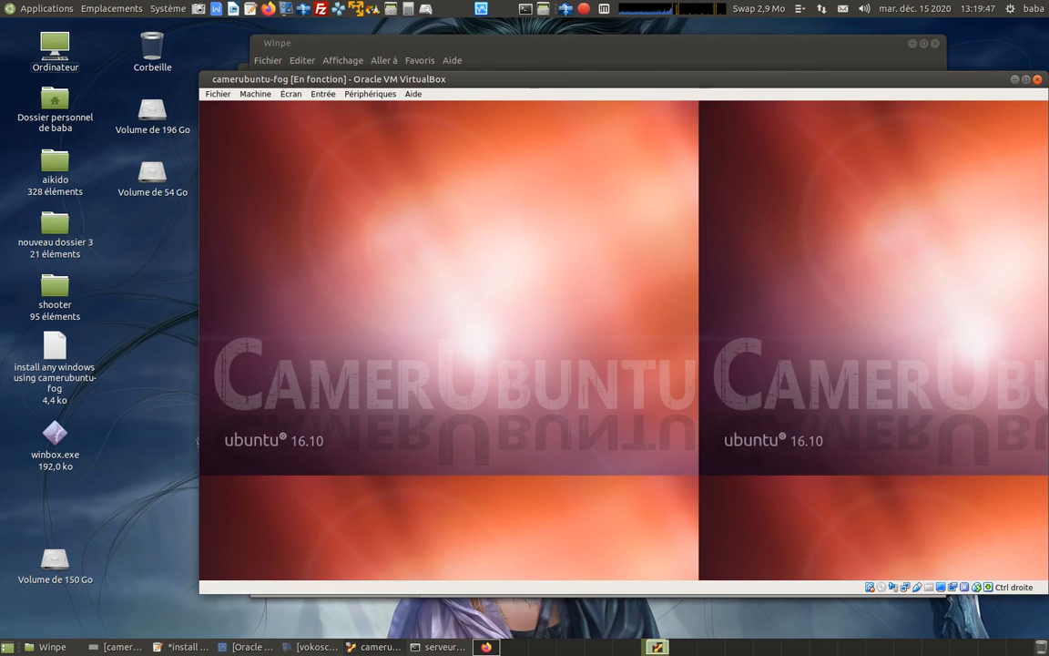
left_click_drag(619, 76, 602, 55)
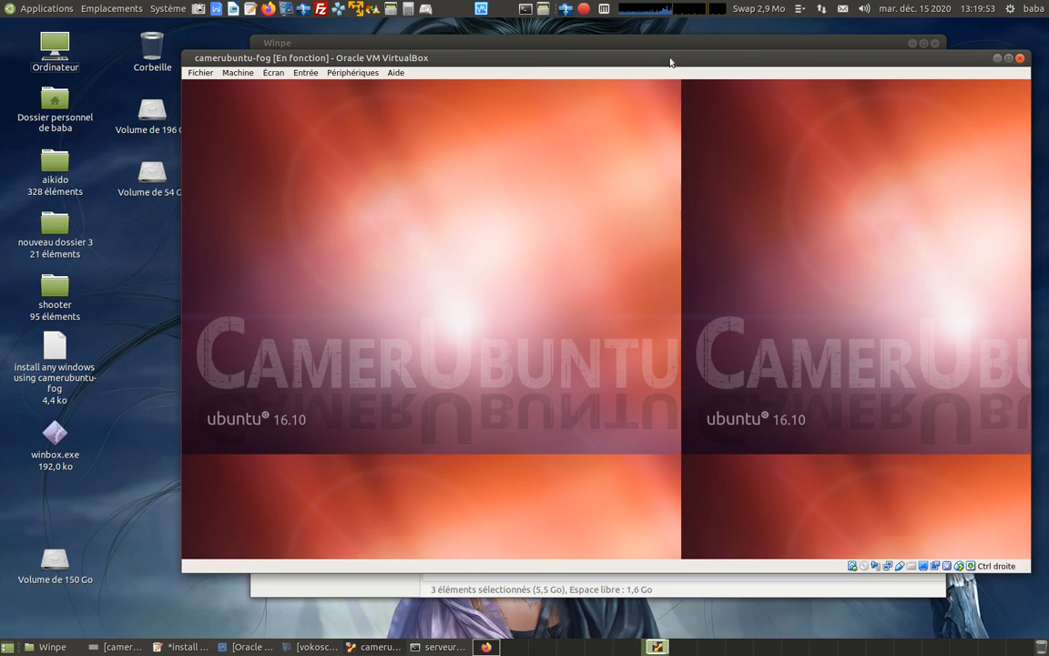
Review the Winpe folder, check the virtual machine's home, Documents and Bureau folders, and minimise the windows.
left_click(47, 646)
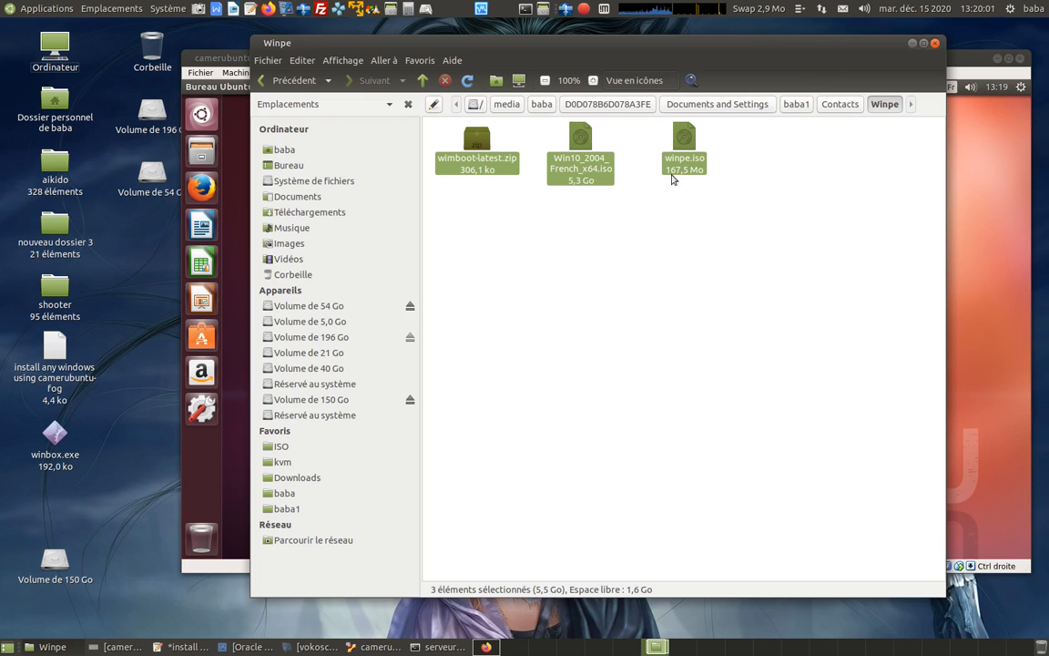
left_click(913, 44)
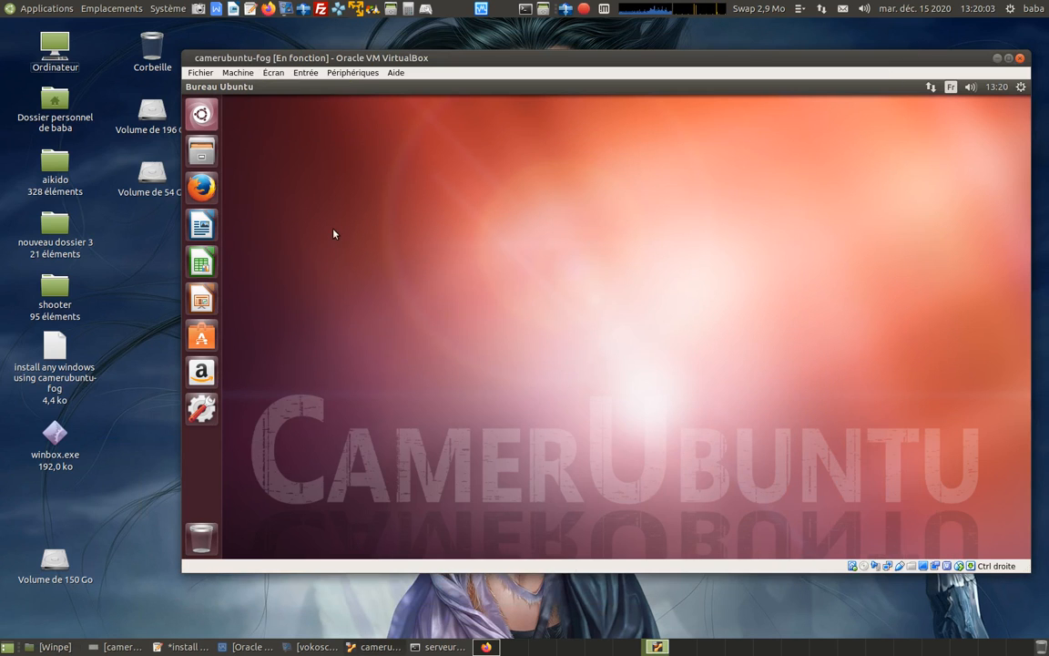
left_click(204, 152)
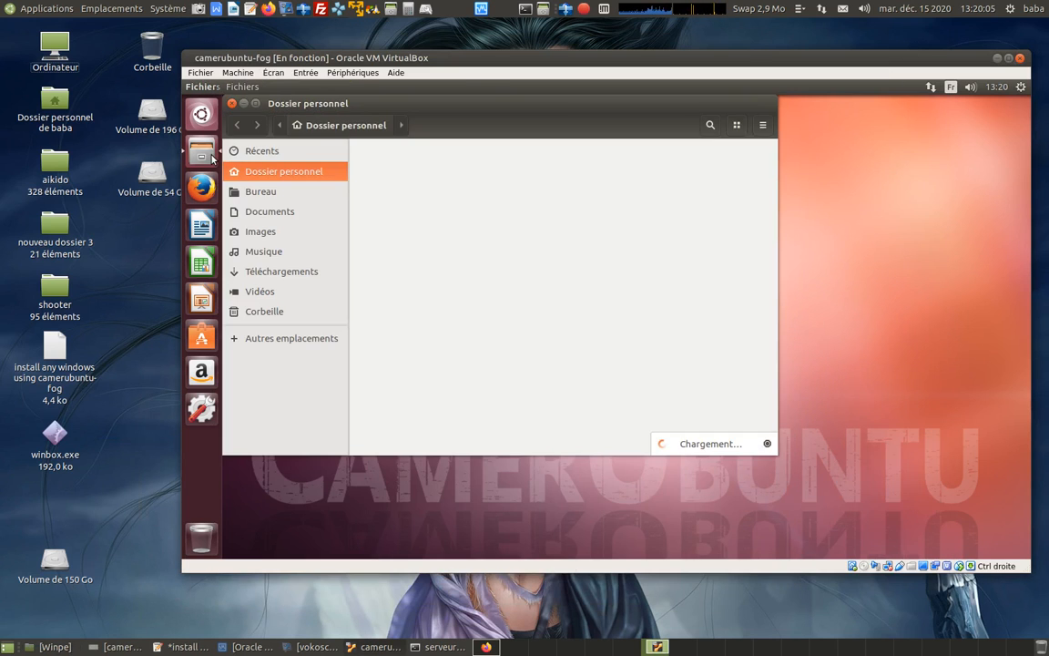
left_click(268, 211)
left_click(278, 171)
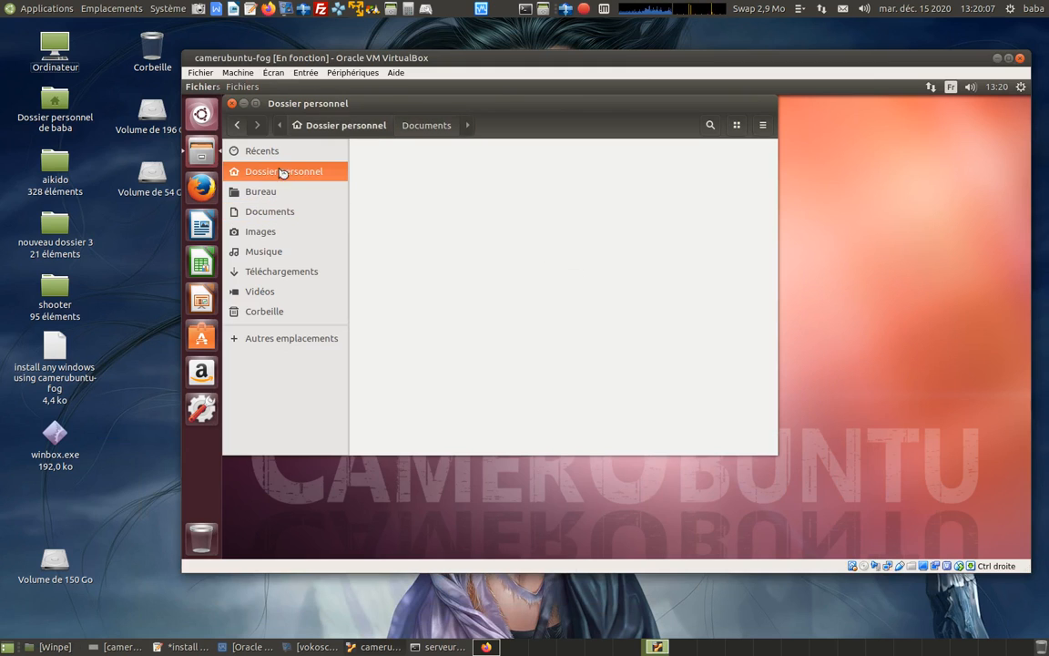
left_click(270, 235)
left_click(283, 191)
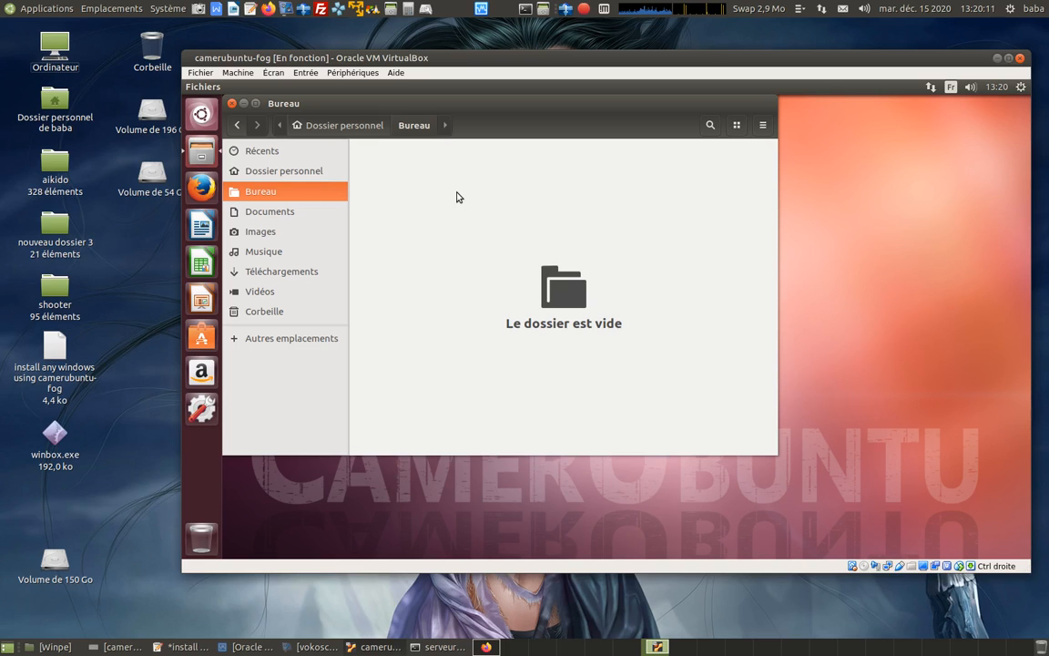
left_click(243, 105)
left_click(998, 57)
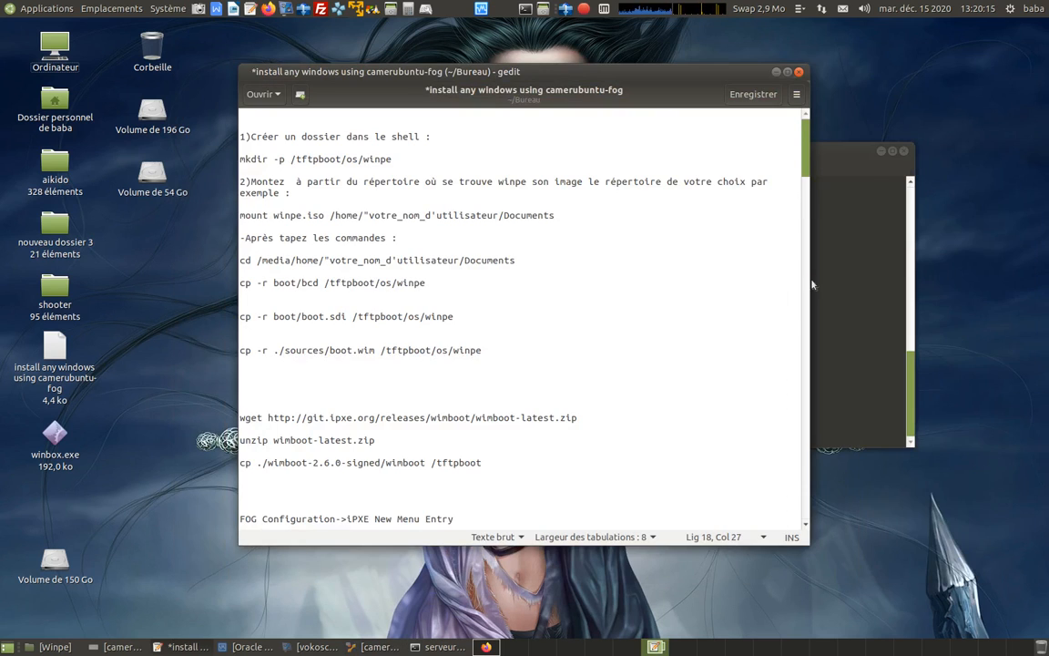
Connect FileZilla to host 192.168.0.30 as serveurfog, entering the account password.
left_click(321, 10)
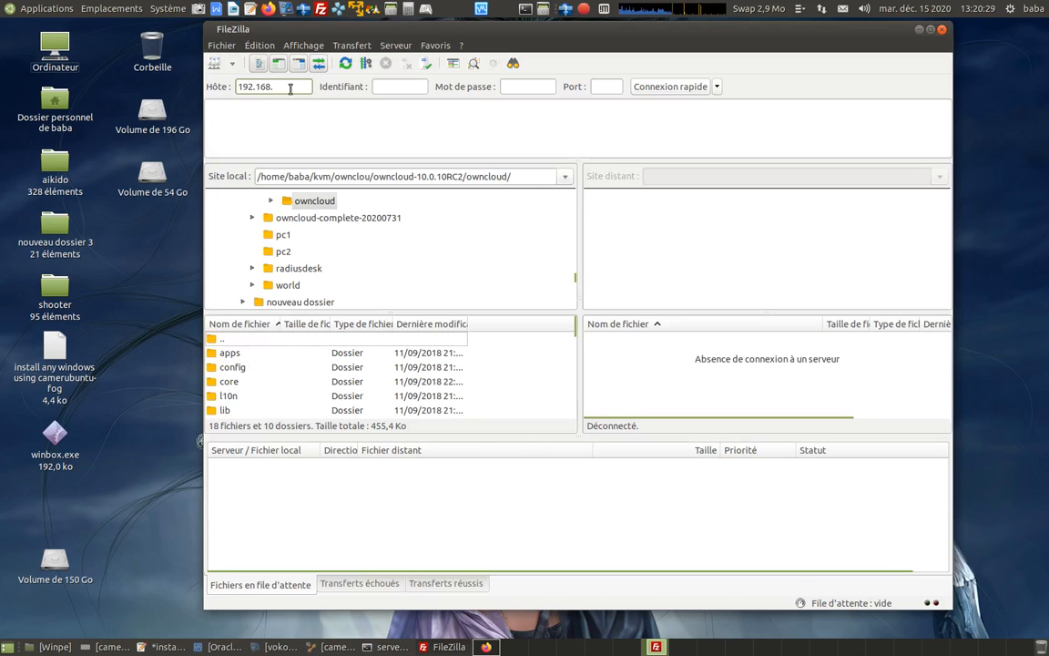
left_click(400, 86)
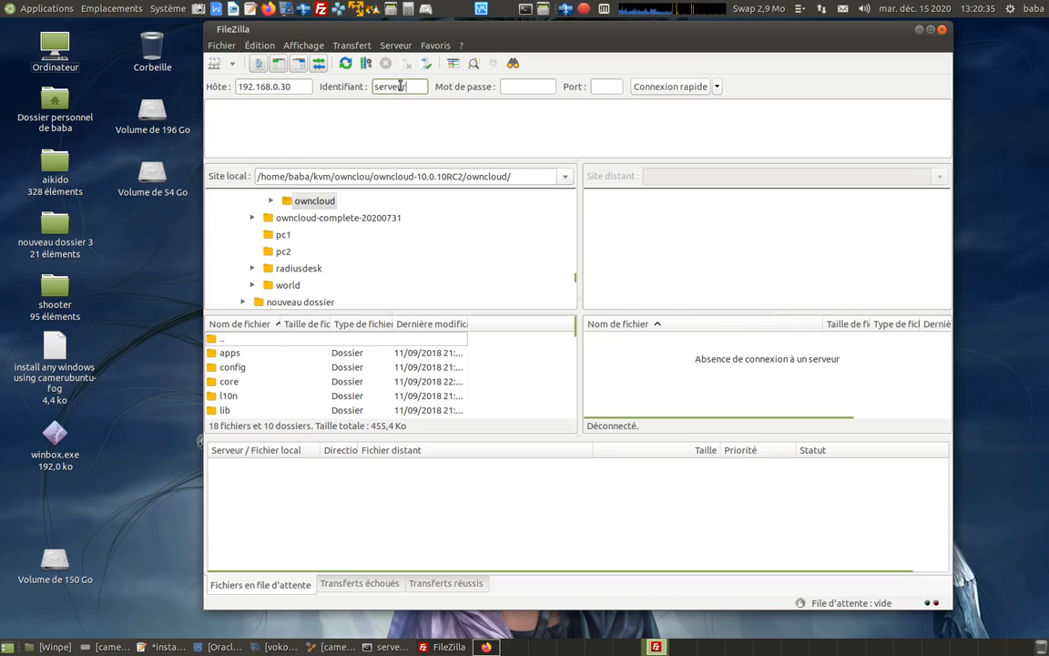
left_click(519, 89)
type("••")
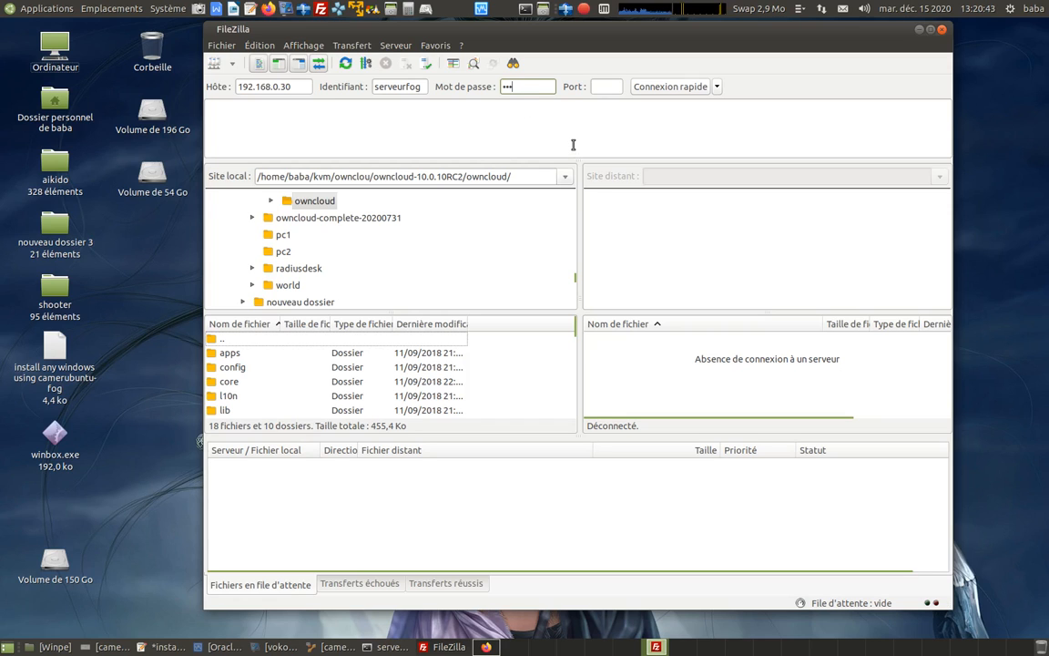
left_click(670, 87)
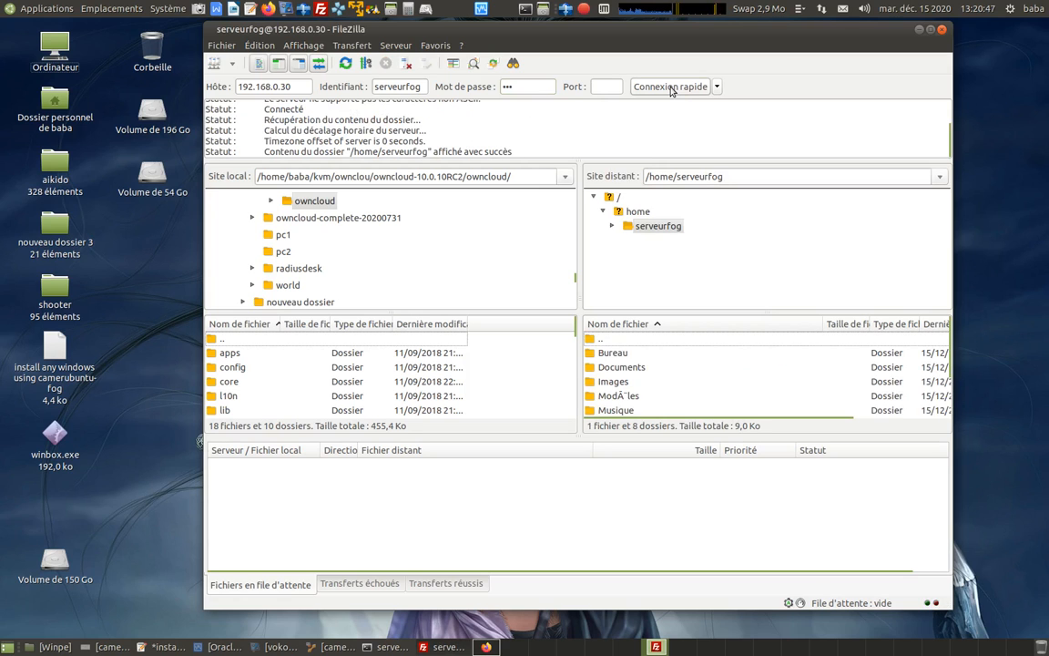
Upload wimboot-latest.zip, Win10_2004_French_x64.iso and winpe.iso from the Winpe folder to /home/serveurfog/Documents, and minimise the local folder.
double_click(620, 367)
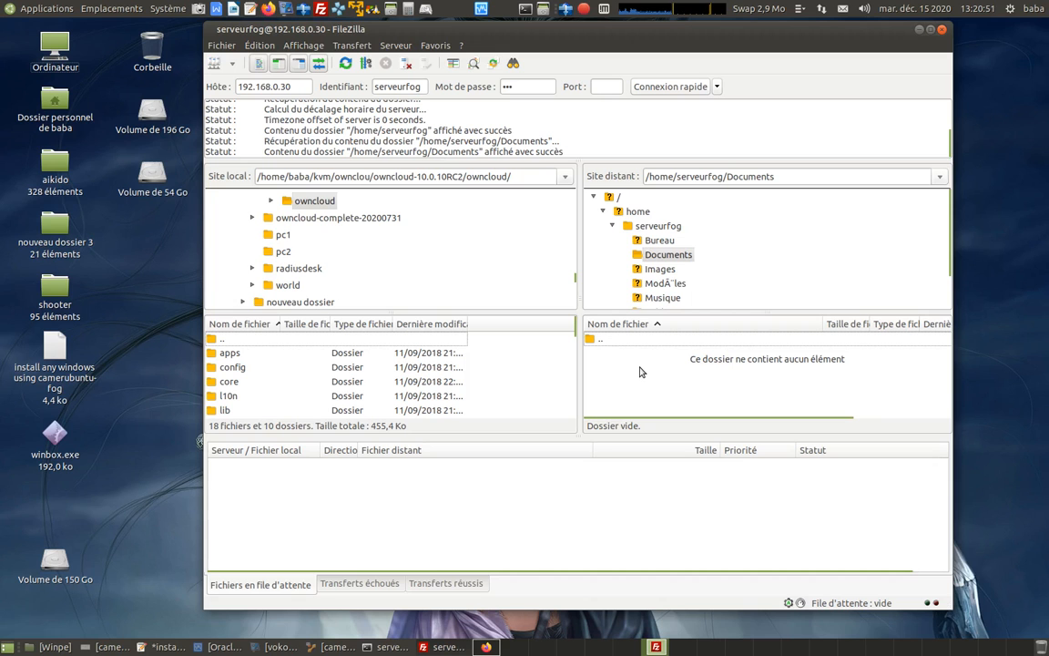
left_click(50, 647)
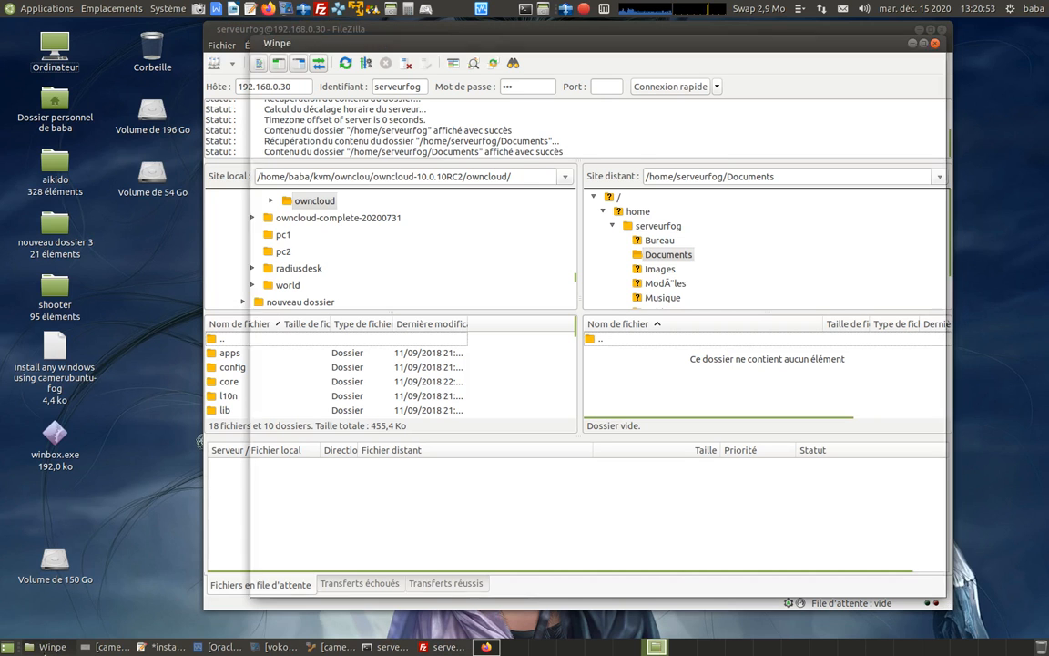
left_click_drag(657, 55, 362, 92)
left_click_drag(246, 175, 697, 359)
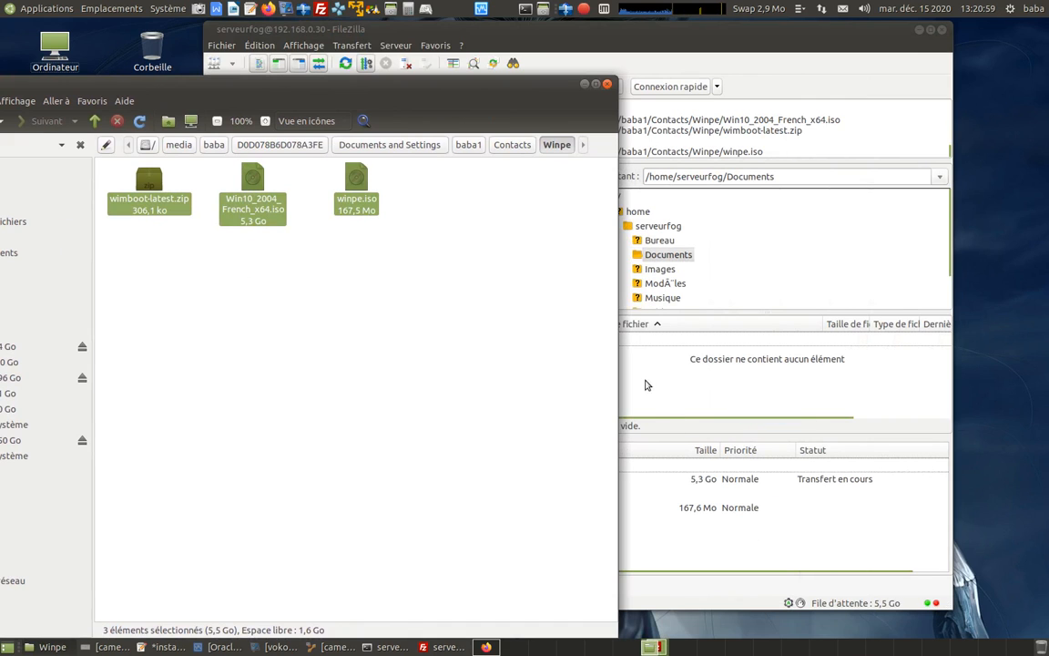
left_click(583, 85)
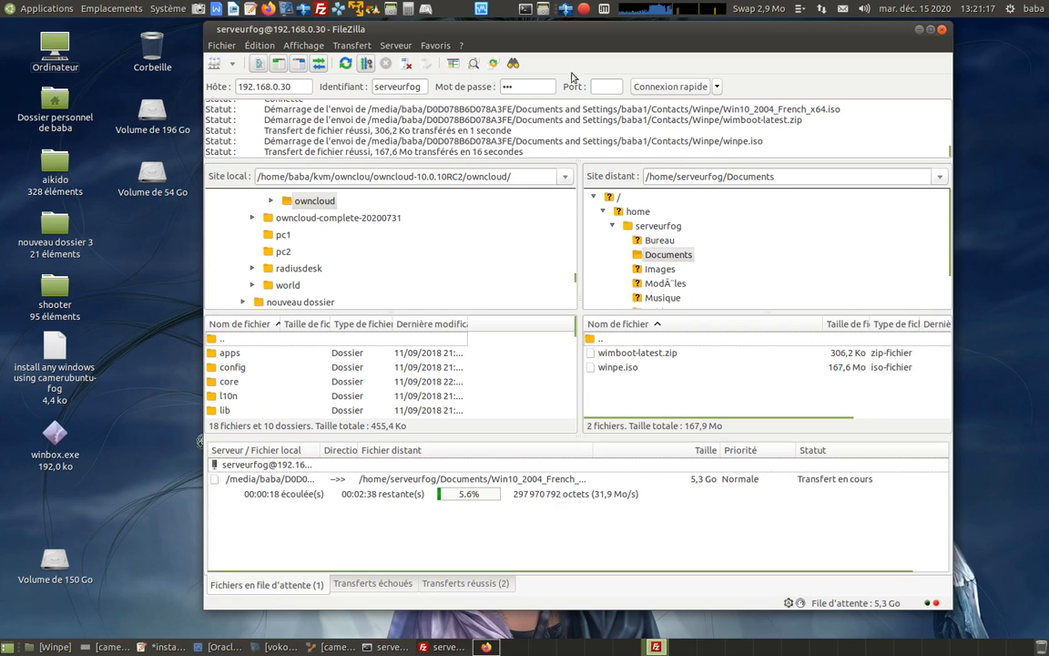
left_click(584, 10)
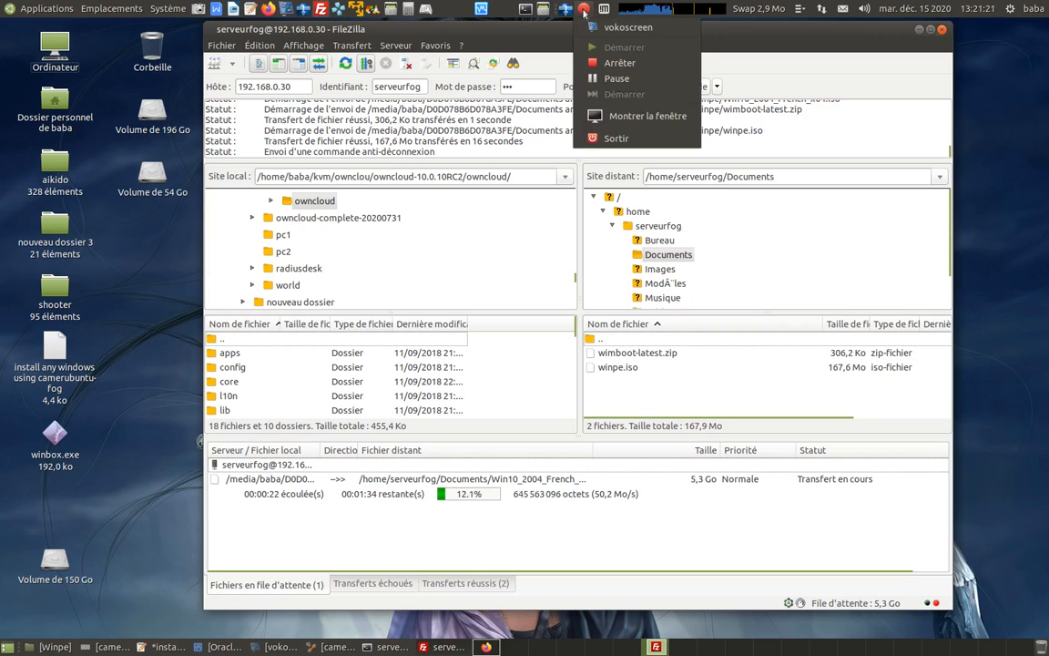
left_click(615, 79)
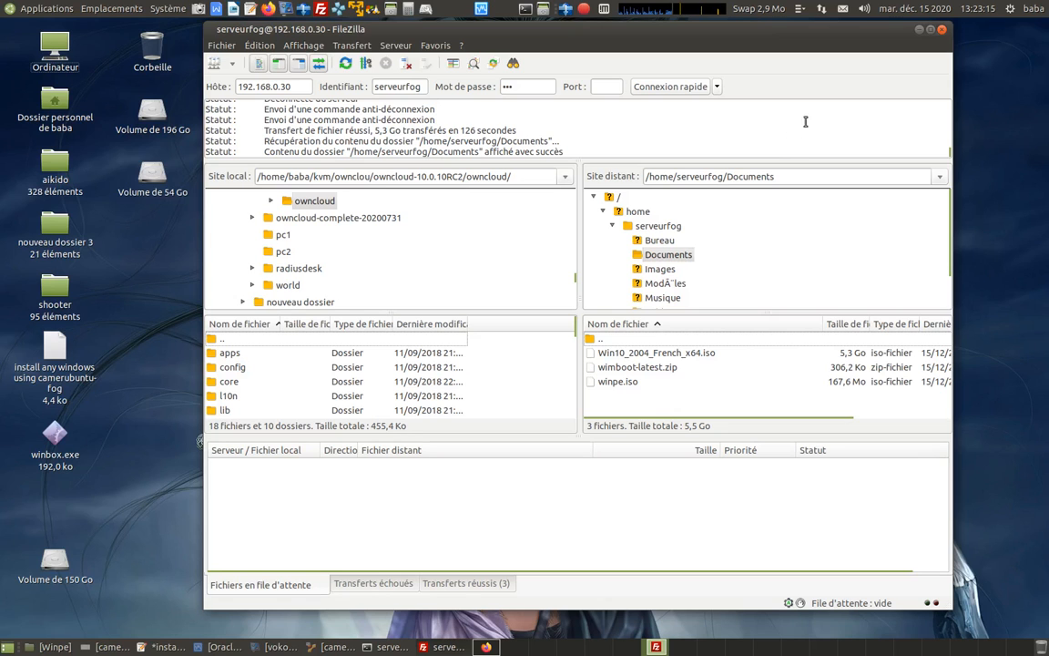
Close FileZilla and, in the SSH terminal, change to Documents/ and list its files with ls.
left_click(942, 30)
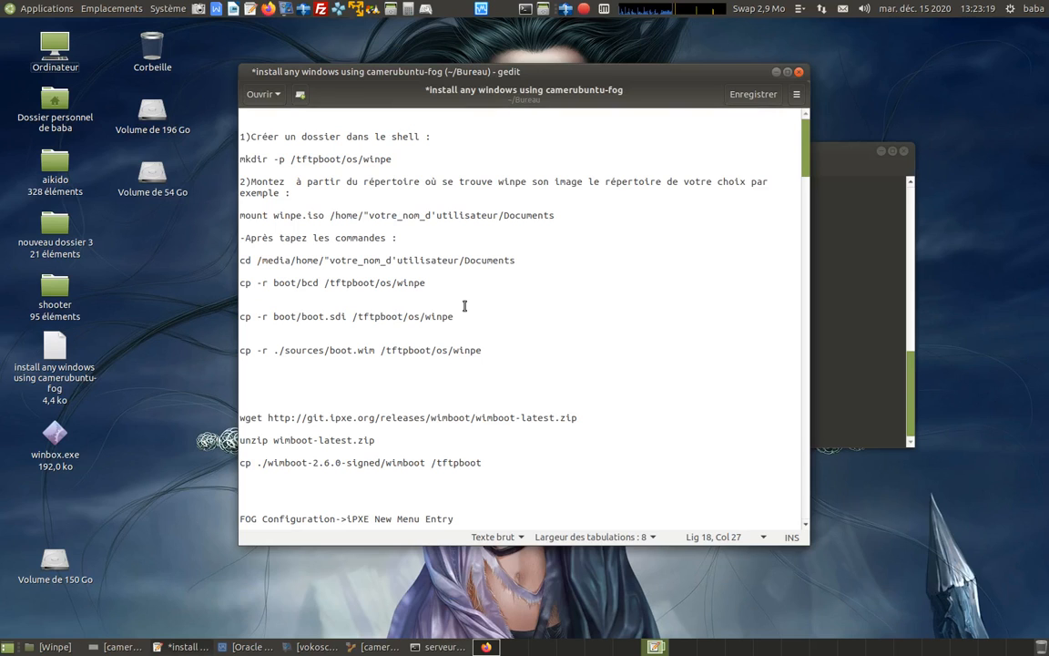
left_click(852, 278)
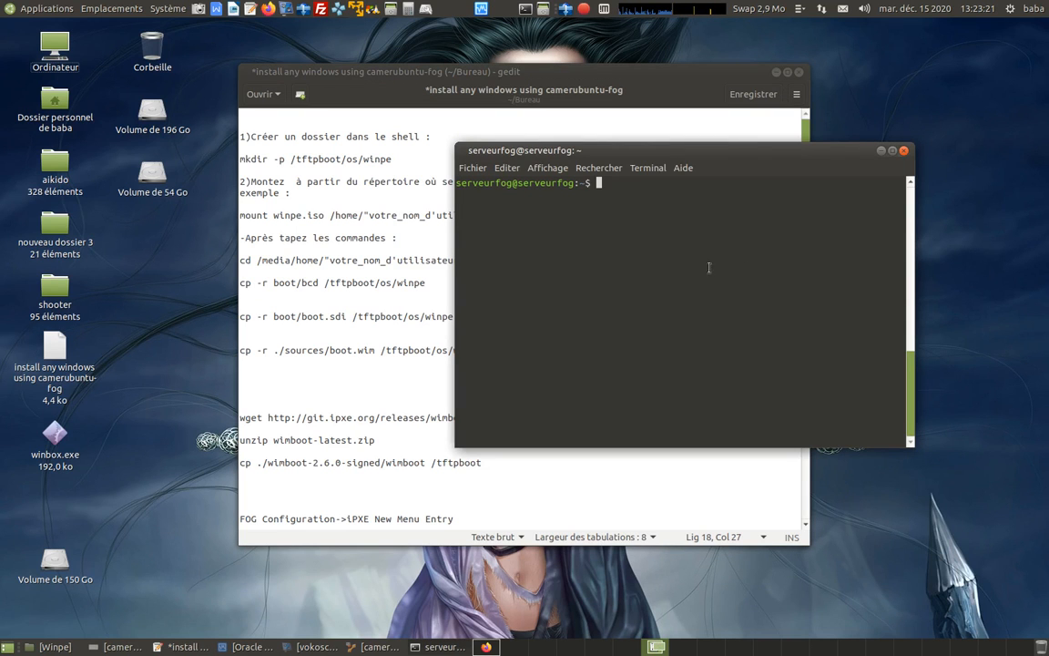
left_click_drag(739, 166, 634, 202)
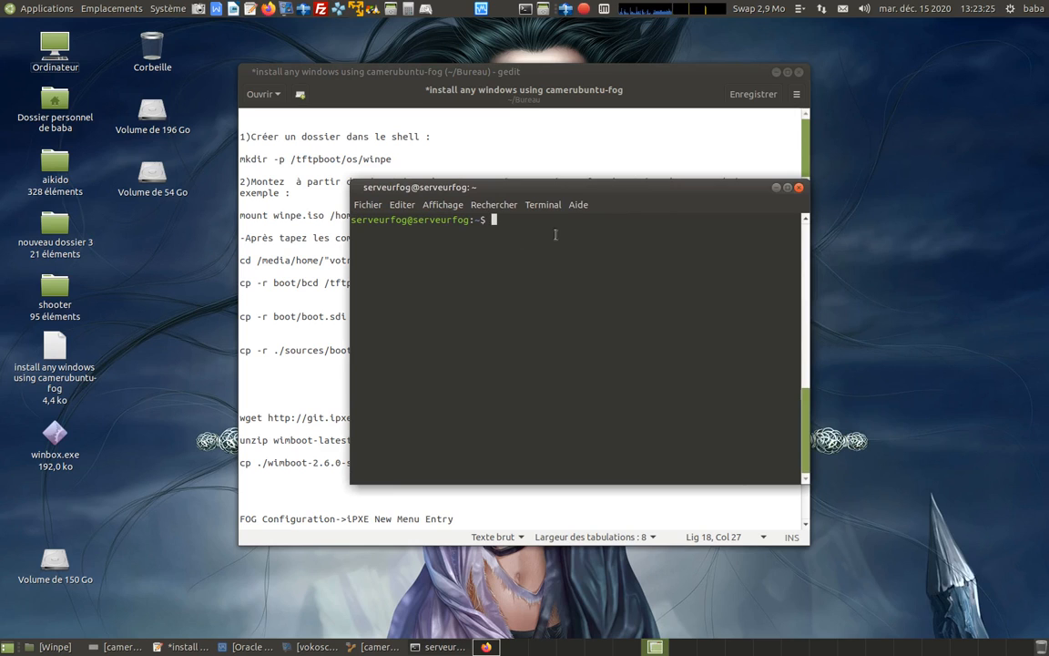
type("cd Documents/")
key("Return")
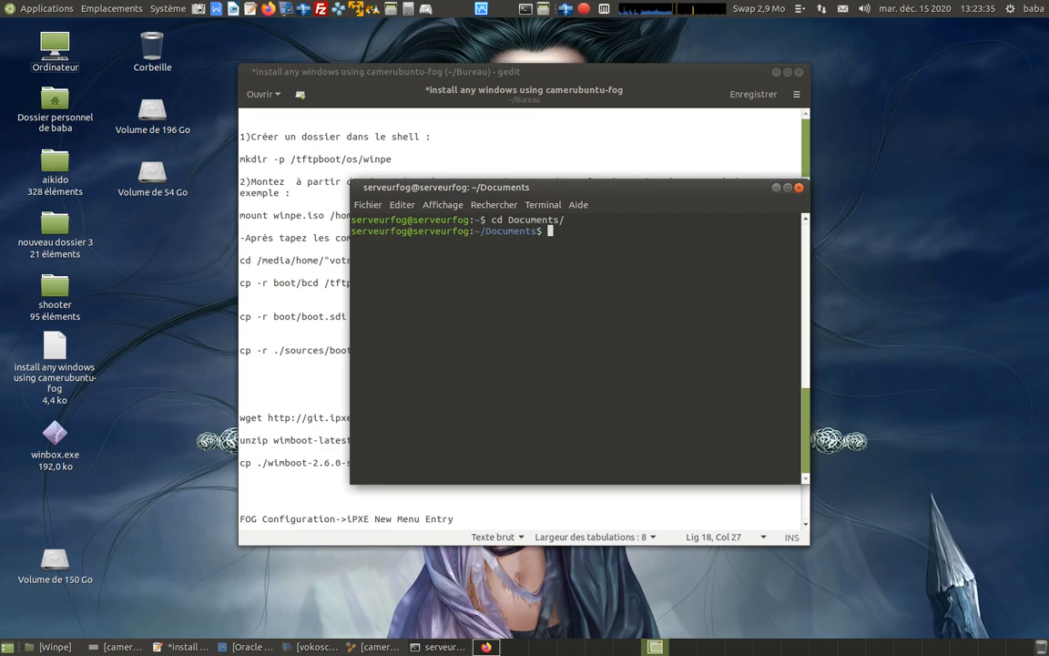
type("ls")
key("Return")
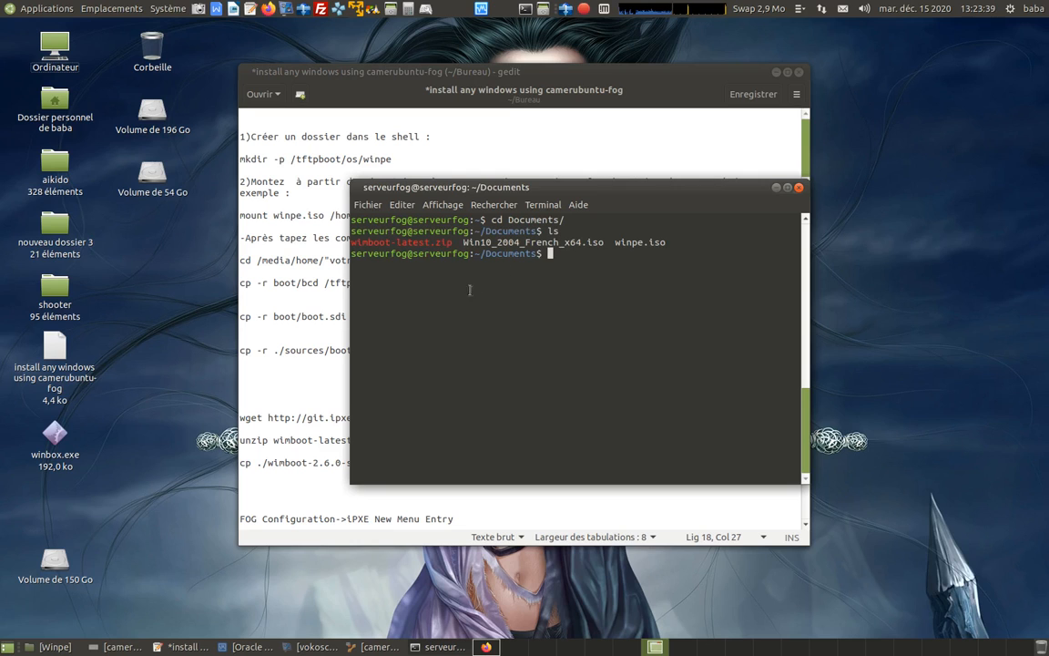
Glance at the installation notes, then enlarge the terminal text by three zoom levels and list the Documents files again.
left_click(290, 238)
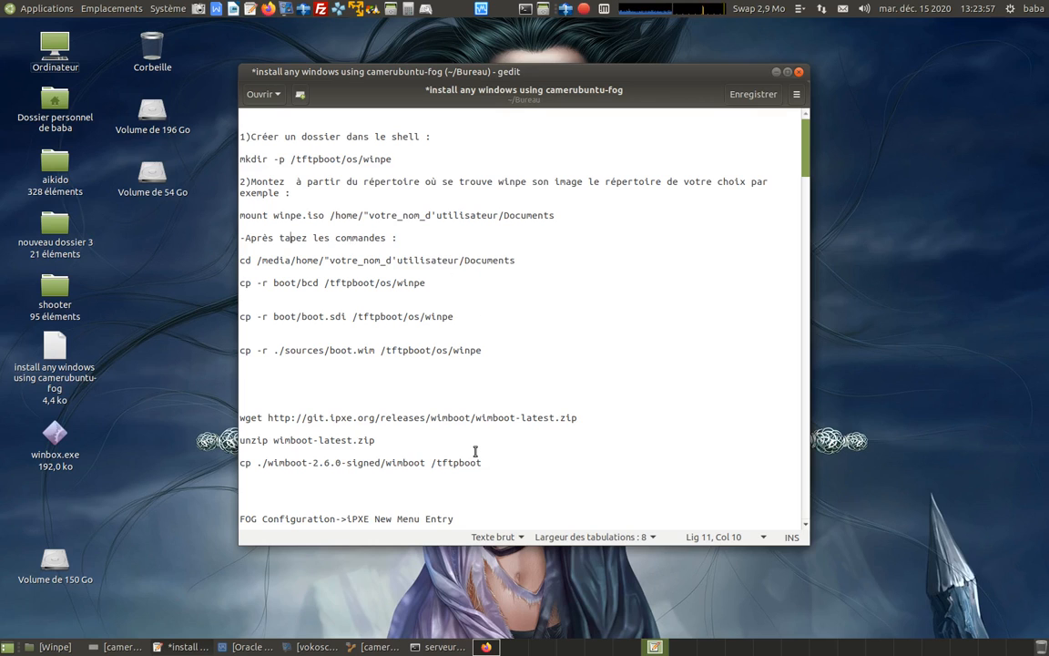
left_click(439, 647)
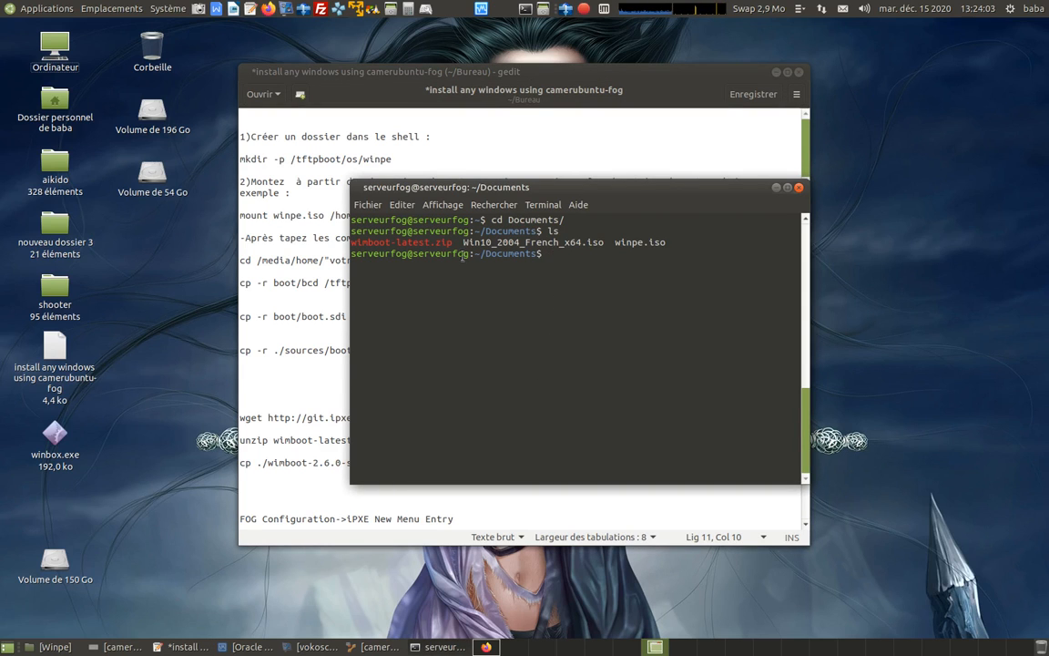
left_click(445, 204)
left_click(458, 256)
left_click(442, 204)
left_click(458, 256)
left_click(462, 209)
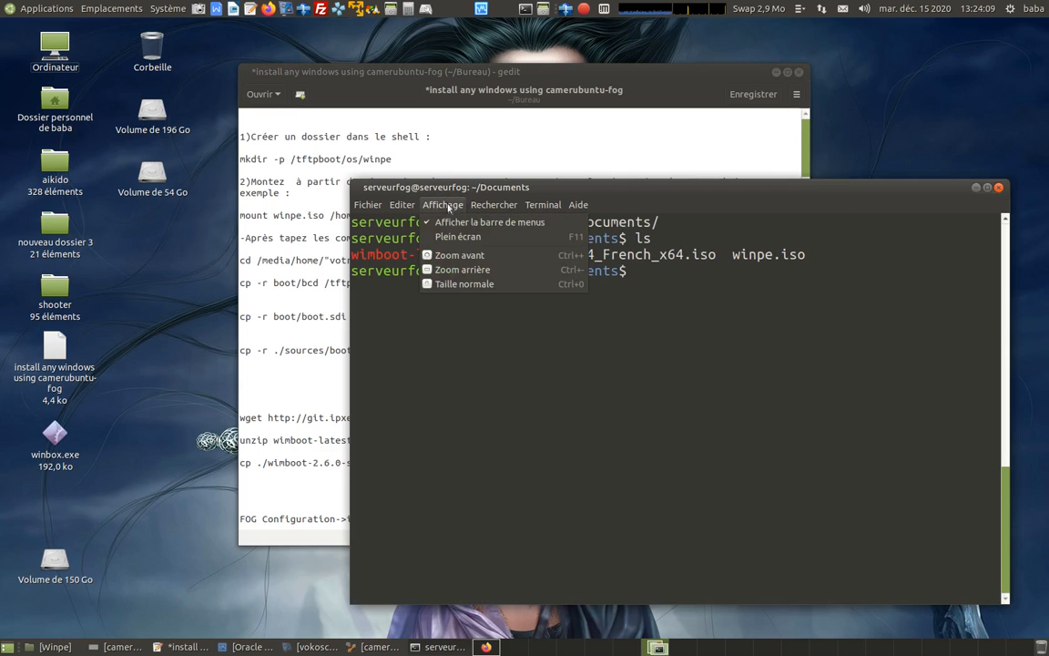
left_click(449, 258)
left_click_drag(588, 153, 473, 90)
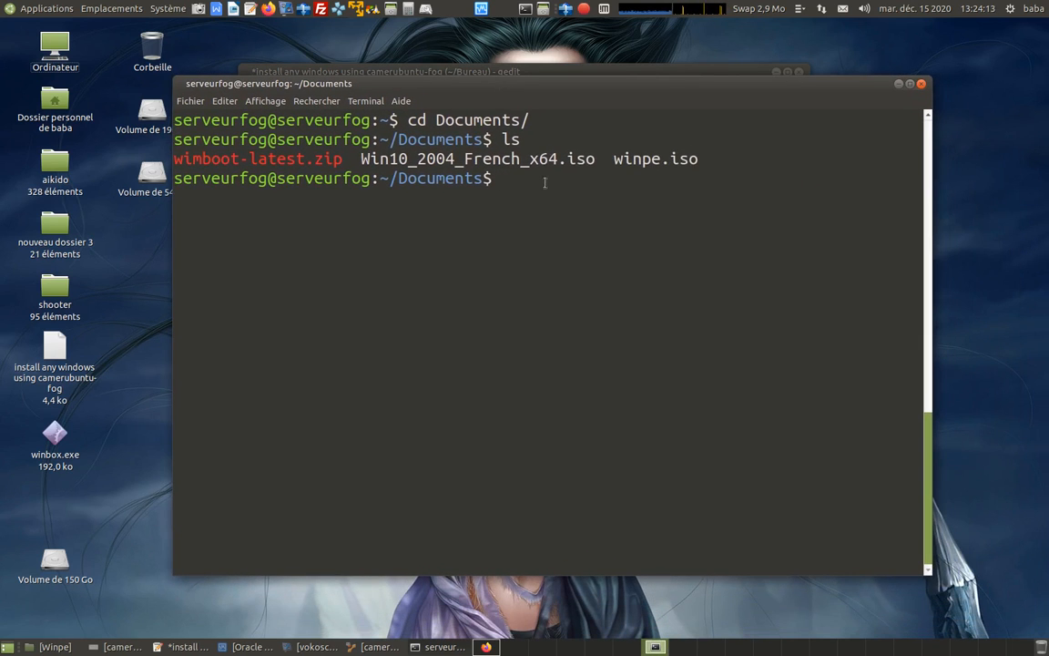
type("ls")
key("Return")
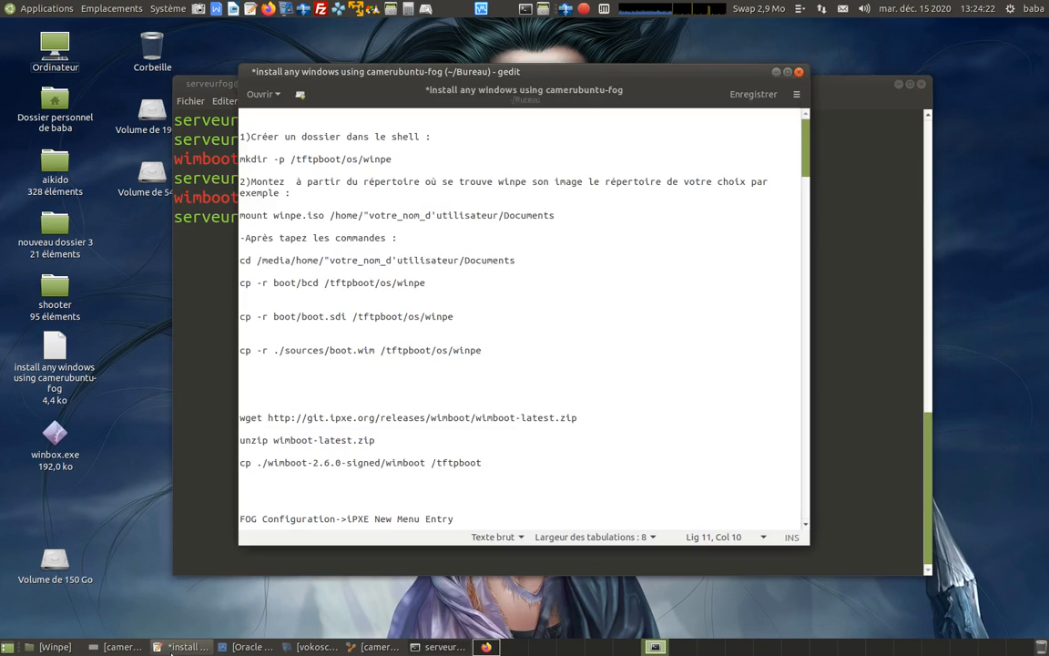
Copy the command mkdir -p /tftpboot/os/winpe from the installation notes and paste it at the SSH terminal prompt.
left_click(174, 648)
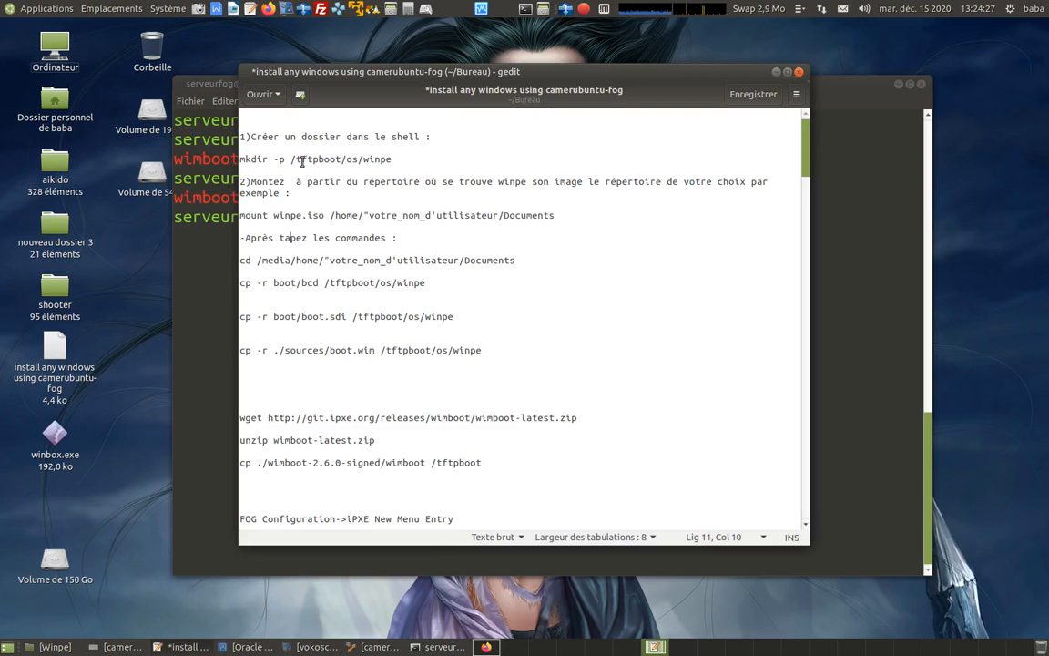
left_click_drag(241, 158, 399, 160)
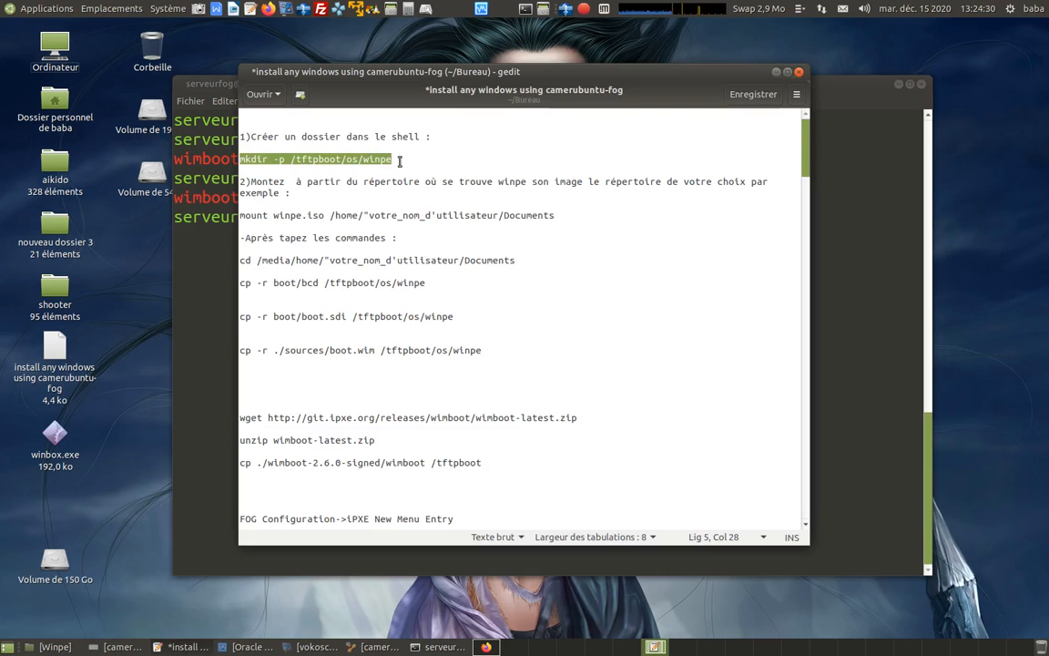
right_click(377, 157)
left_click(401, 216)
left_click(817, 371)
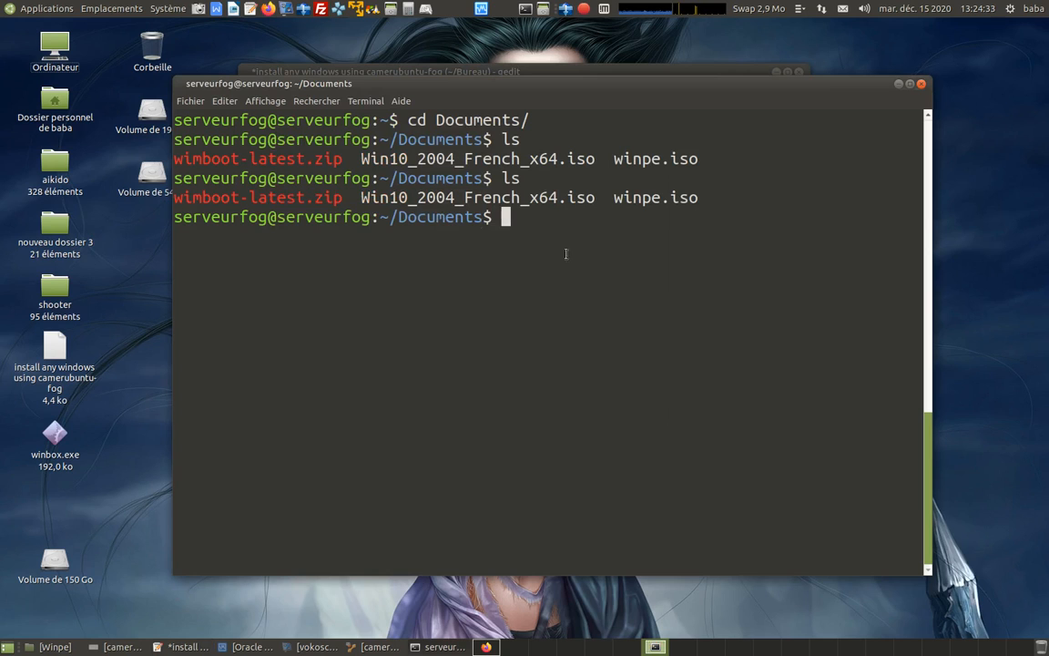
right_click(504, 219)
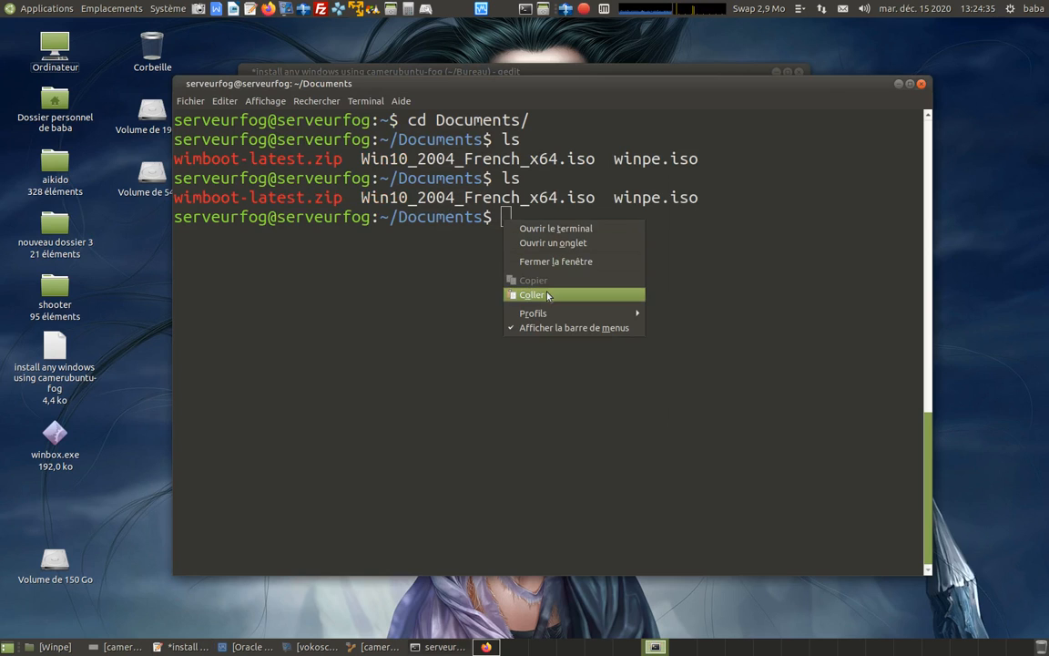
left_click(531, 294)
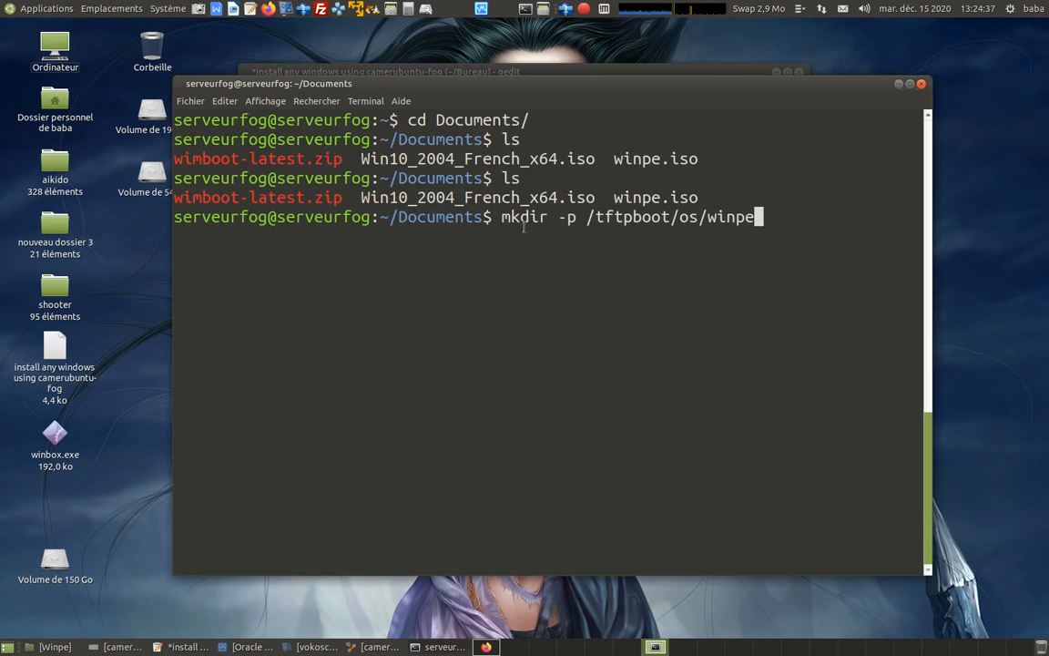
Erase the pasted mkdir command from the terminal prompt without running it.
key("BackSpace")
key("BackSpace")
key("BackSpace")
key("BackSpace")
key("BackSpace")
key("BackSpace")
key("BackSpace")
key("BackSpace")
key("BackSpace")
key("BackSpace")
key("BackSpace")
key("BackSpace")
key("BackSpace")
key("BackSpace")
key("BackSpace")
key("BackSpace")
key("BackSpace")
key("BackSpace")
key("BackSpace")
key("BackSpace")
key("BackSpace")
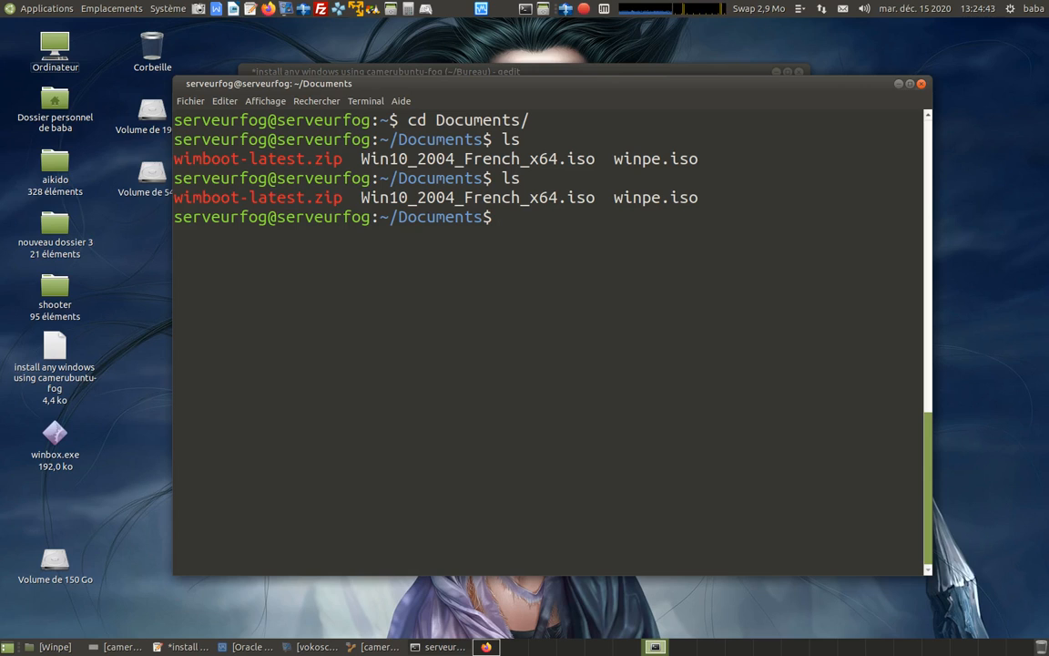
Start a root shell with sudo -s, entering the account's sudo password when asked.
type("sudo -s")
key("Return")
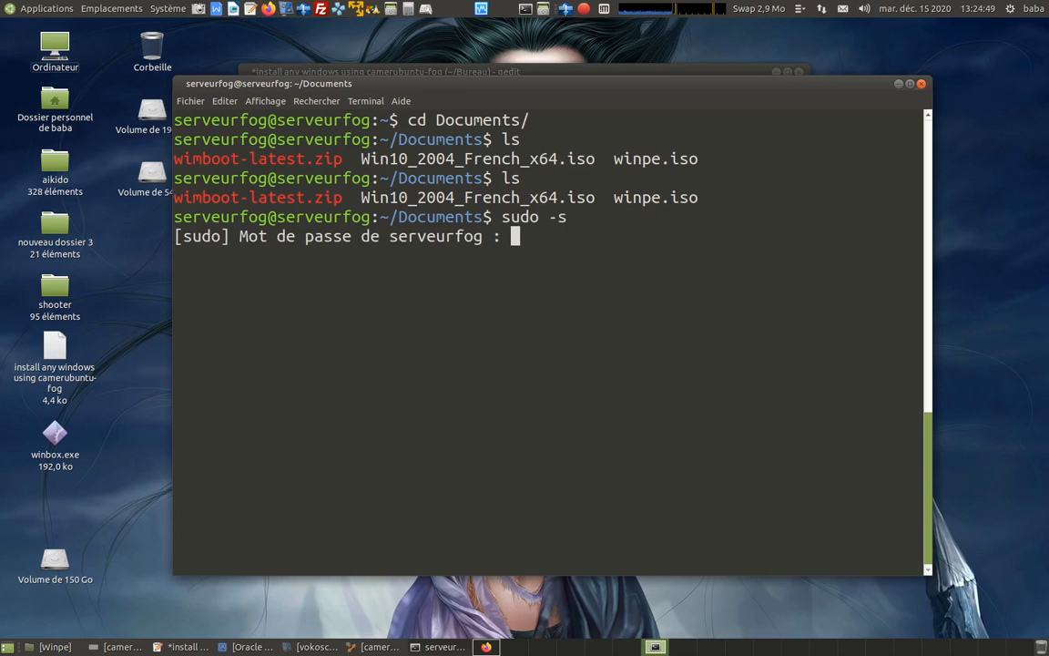
key("Return")
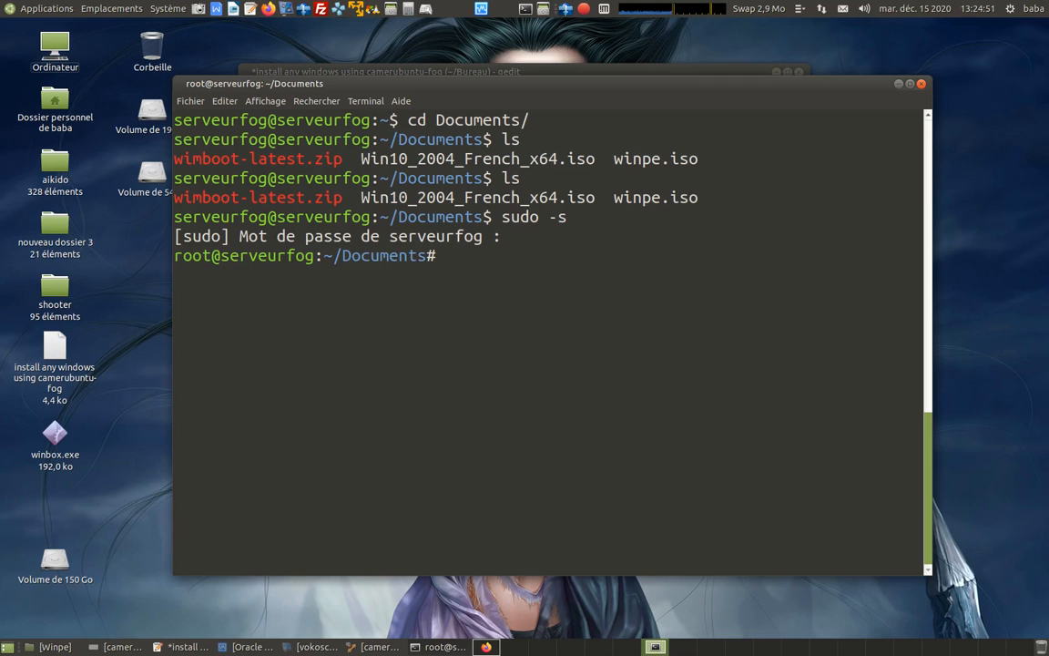
Paste the copied command mkdir -p /tftpboot/os/winpe at the root prompt and run it.
right_click(449, 256)
left_click(492, 333)
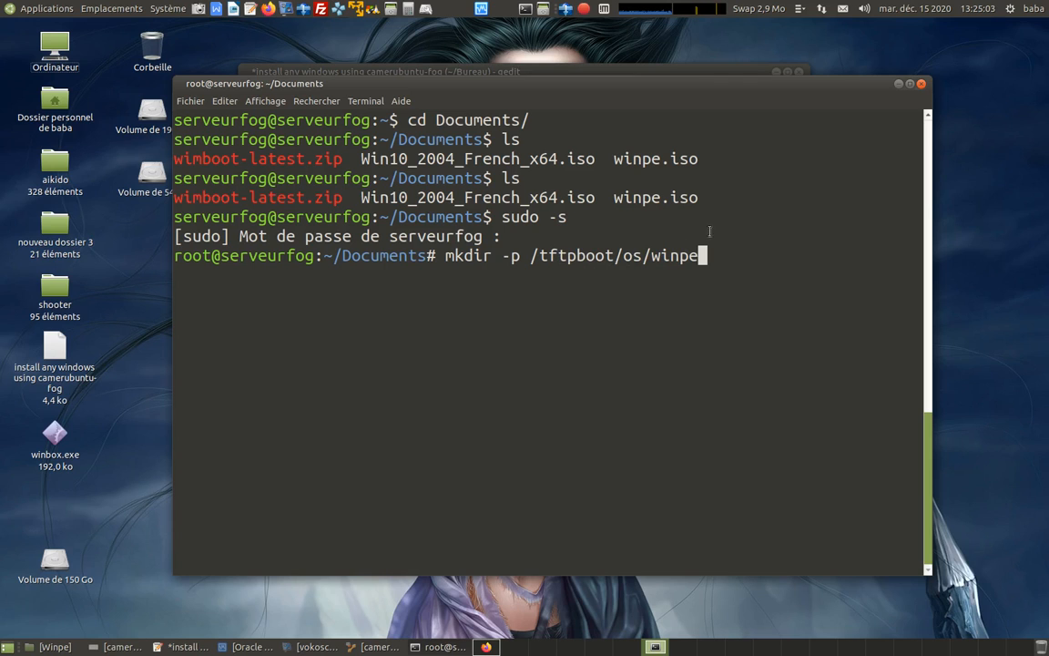
key("Return")
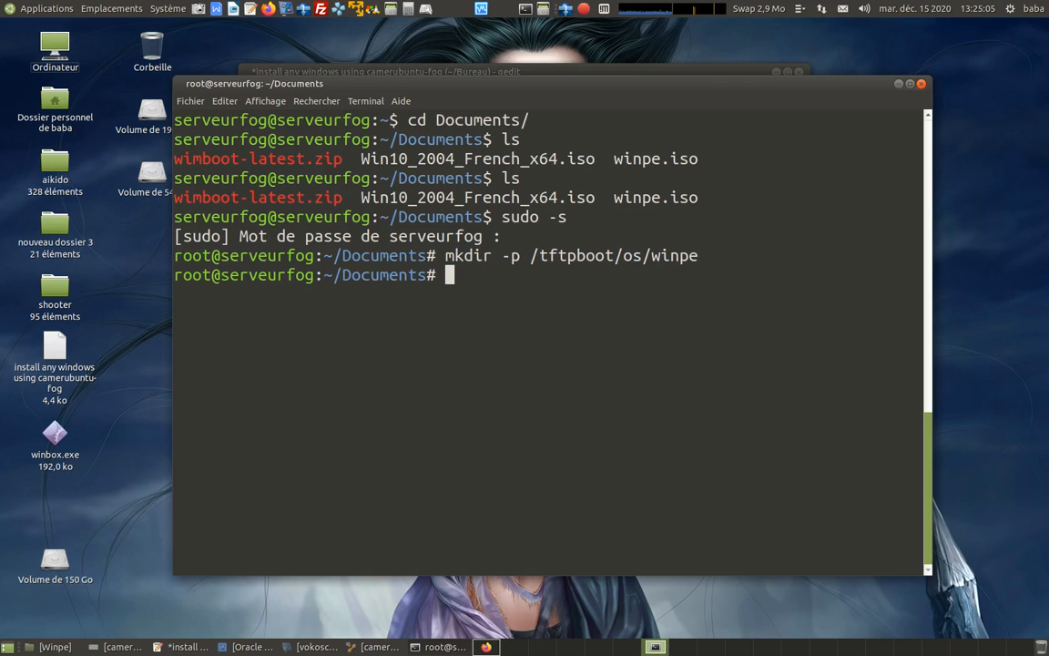
Check the mounting instructions in the installation notes, and list the Documents files in the terminal with ls.
left_click(185, 646)
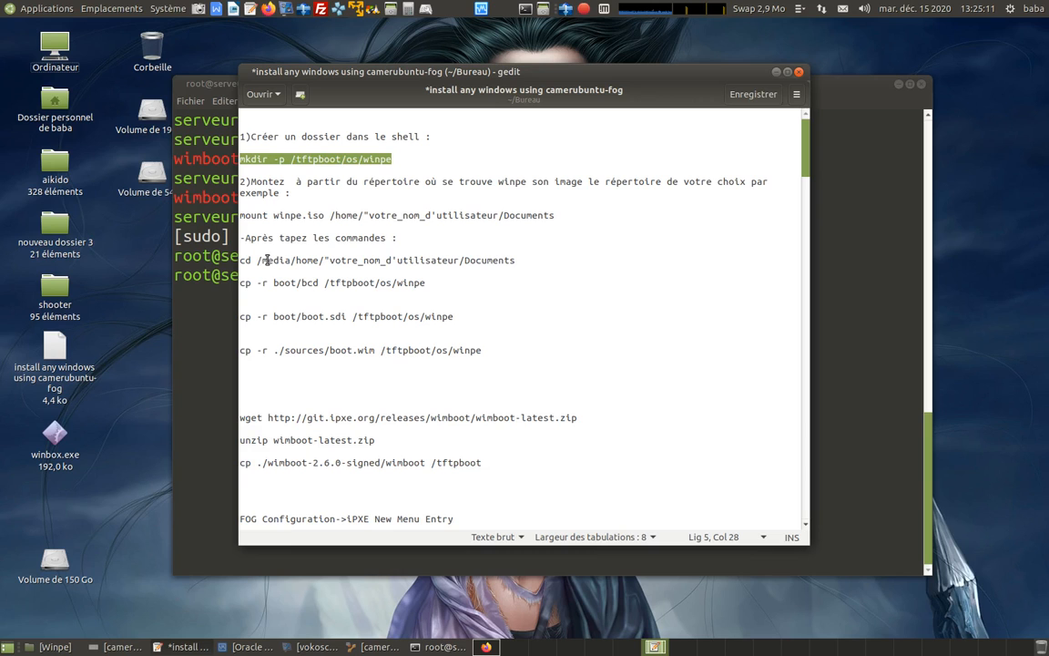
left_click(847, 290)
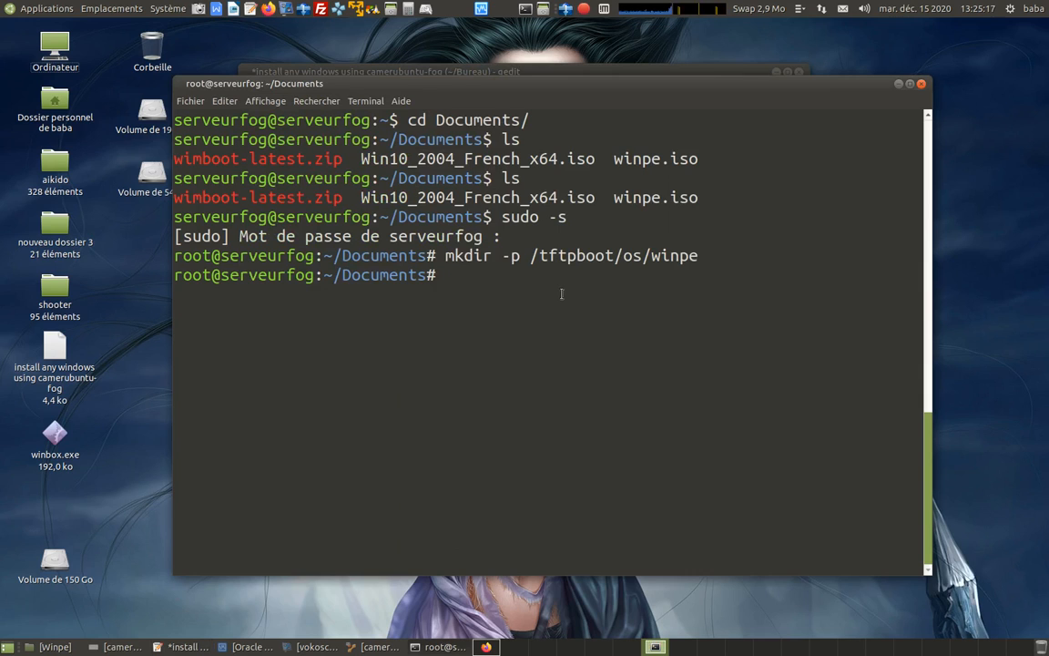
type("ls")
key("Return")
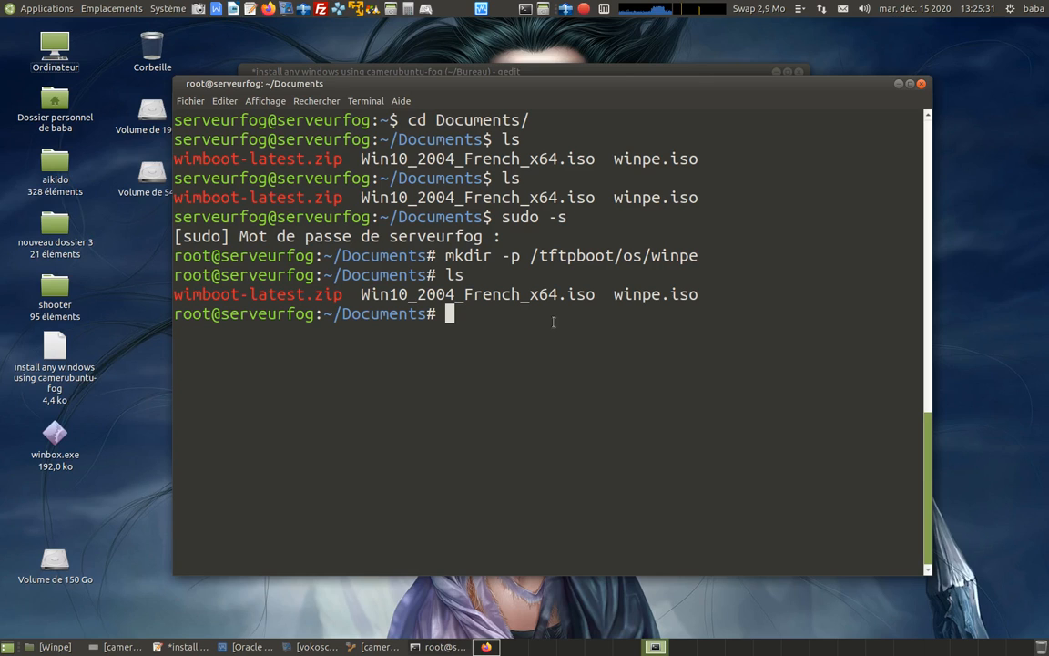
Mount the WinPE image by running mount winpe.iso /mnt/ in the terminal.
type("mount ")
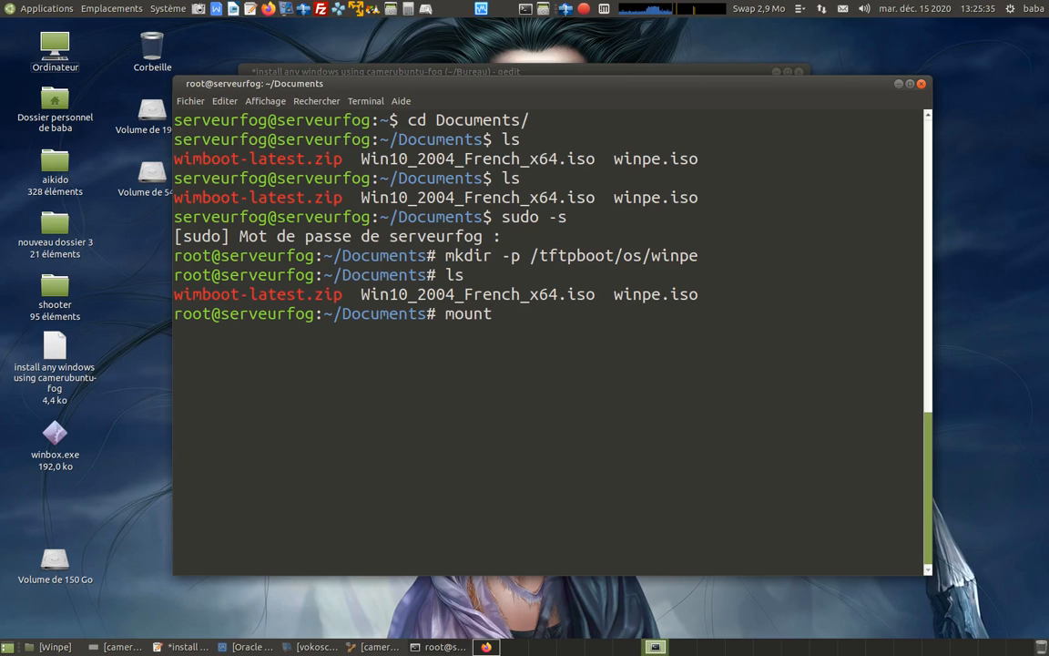
type("win")
key("Tab")
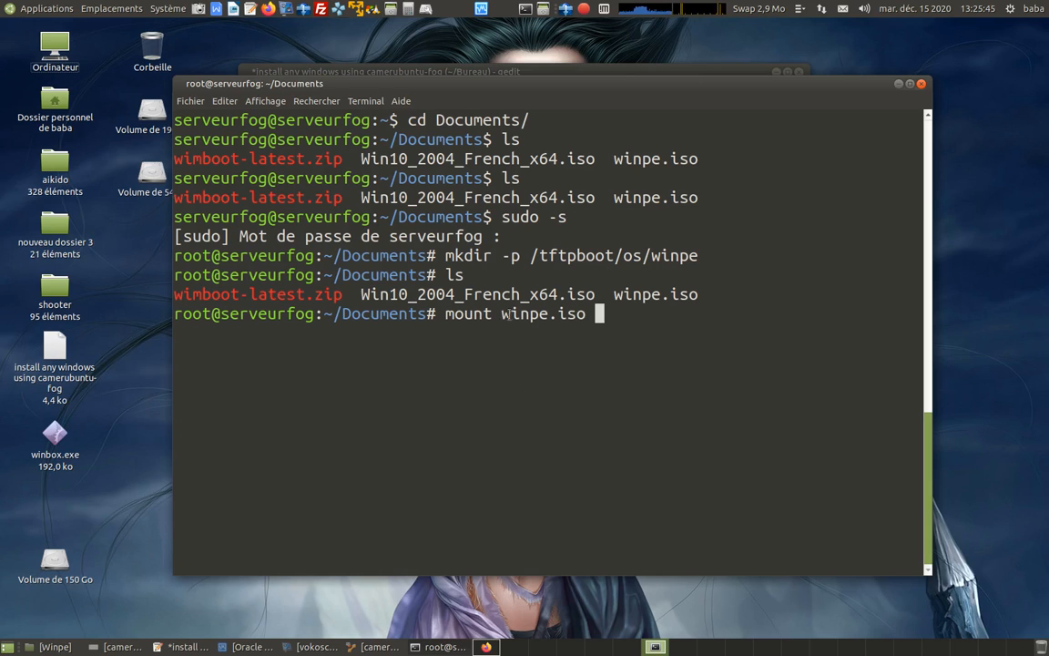
type("/mnt/")
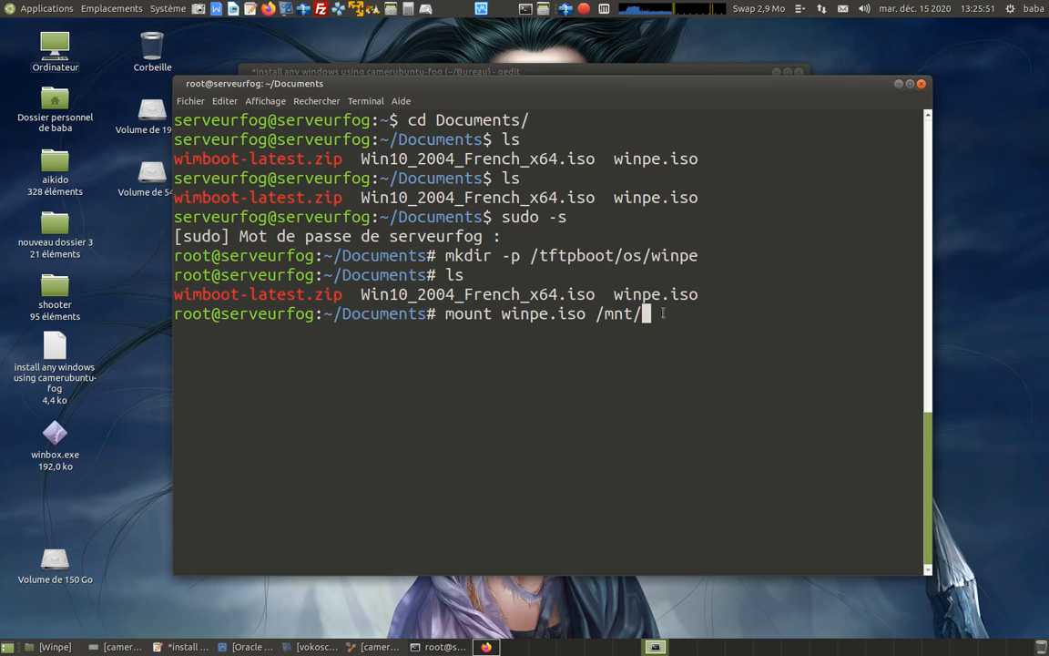
key("Return")
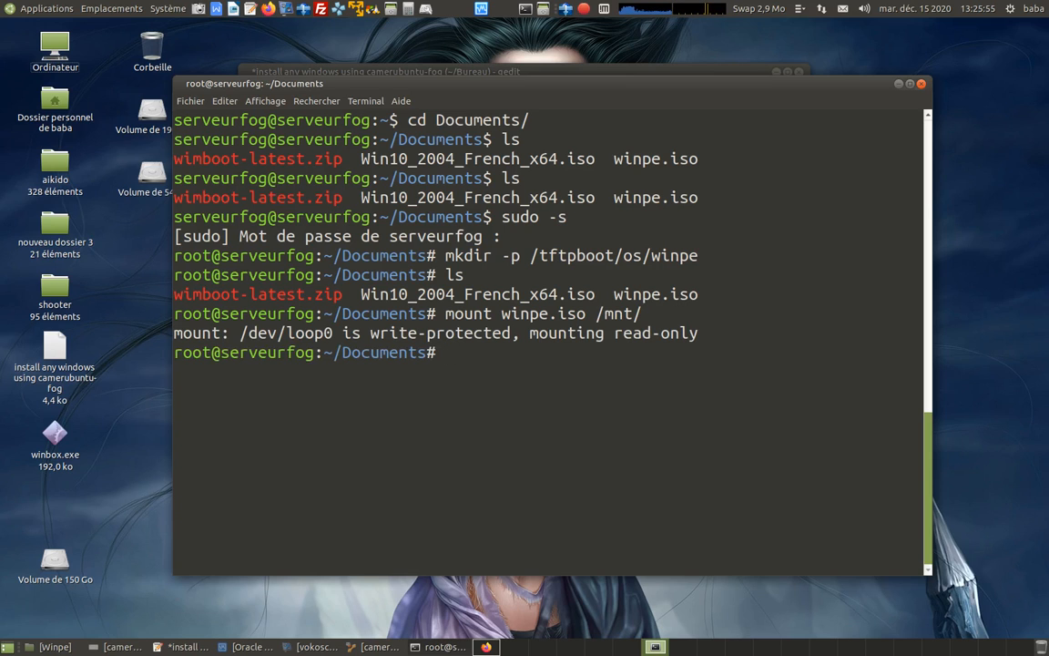
Consult the installation notes and change the terminal's working directory with cd /mnt/.
left_click(183, 646)
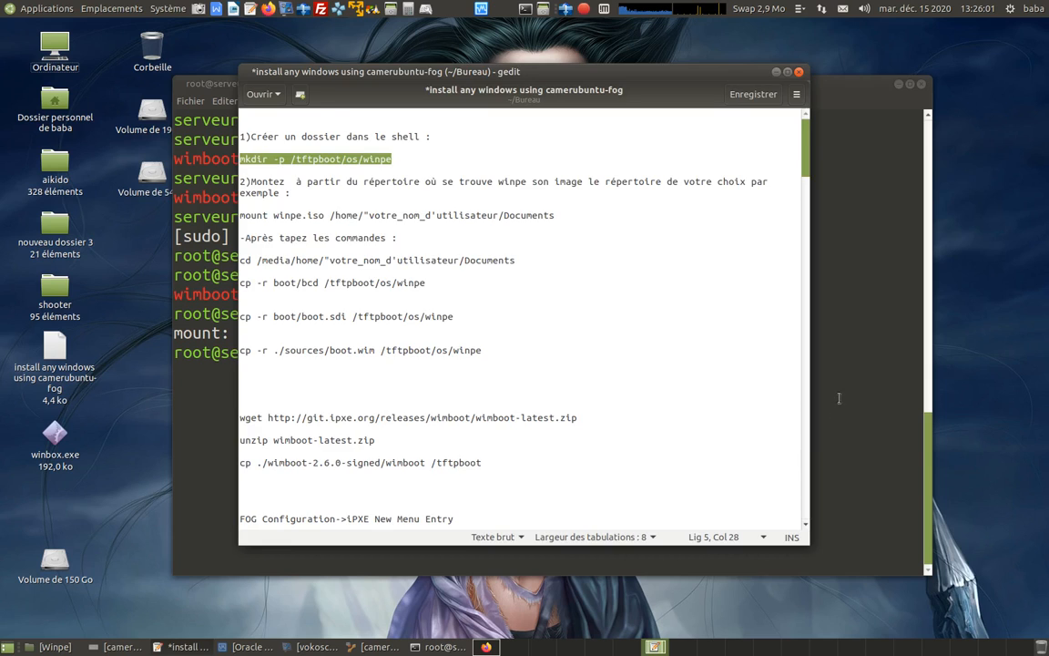
key("alt+Tab")
type("cd ")
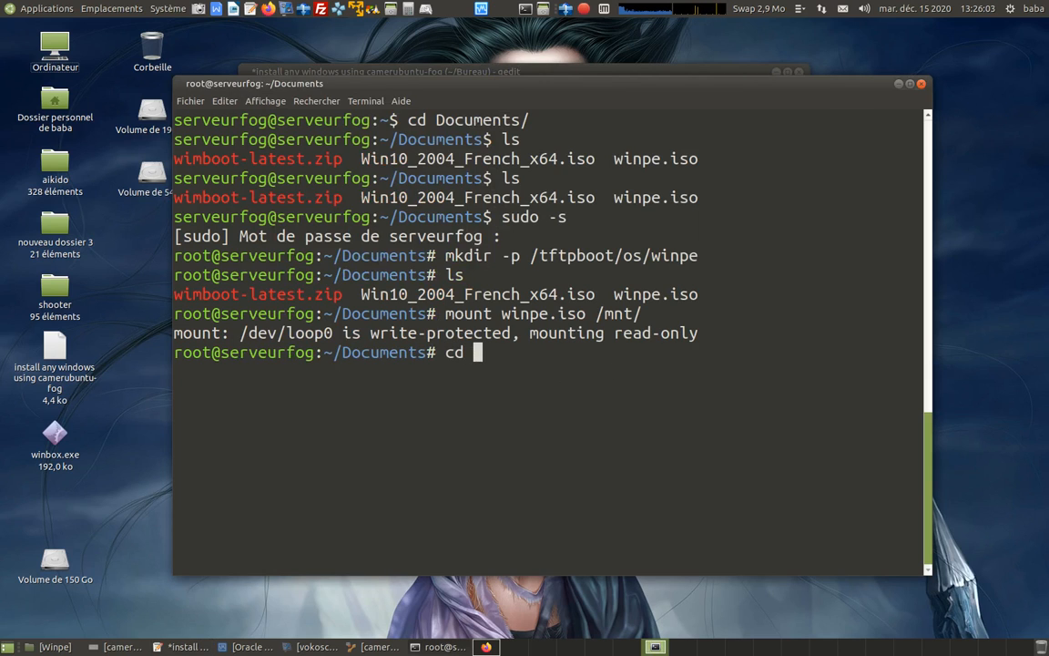
type("/mnt/")
key("Return")
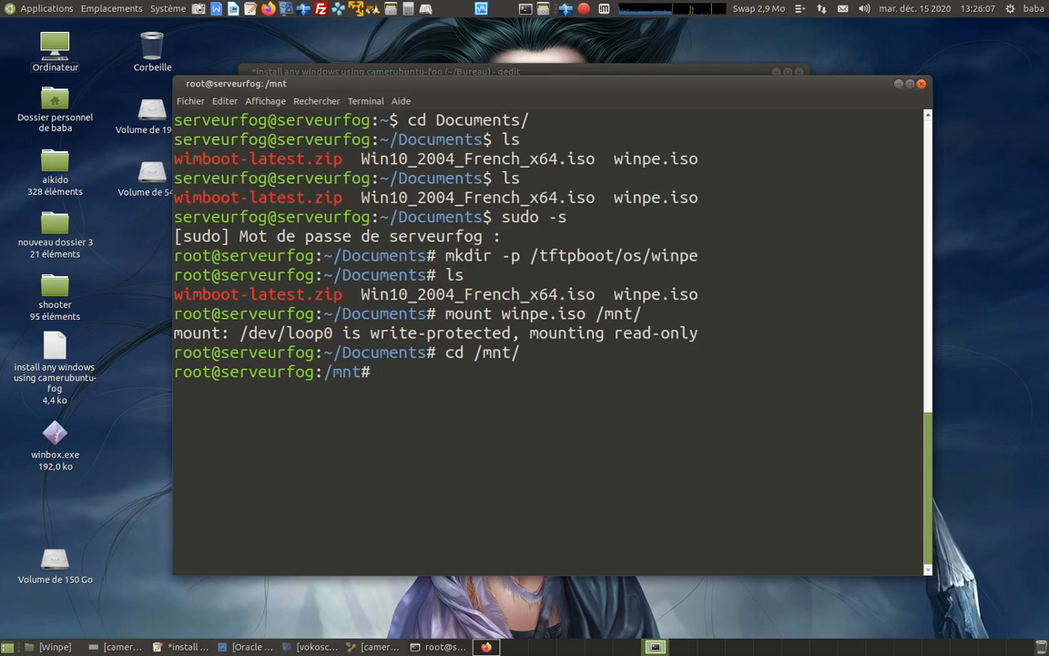
Clear the terminal and list the contents of the mounted WinPE image with ls.
key("ctrl+l")
type("ls")
key("Return")
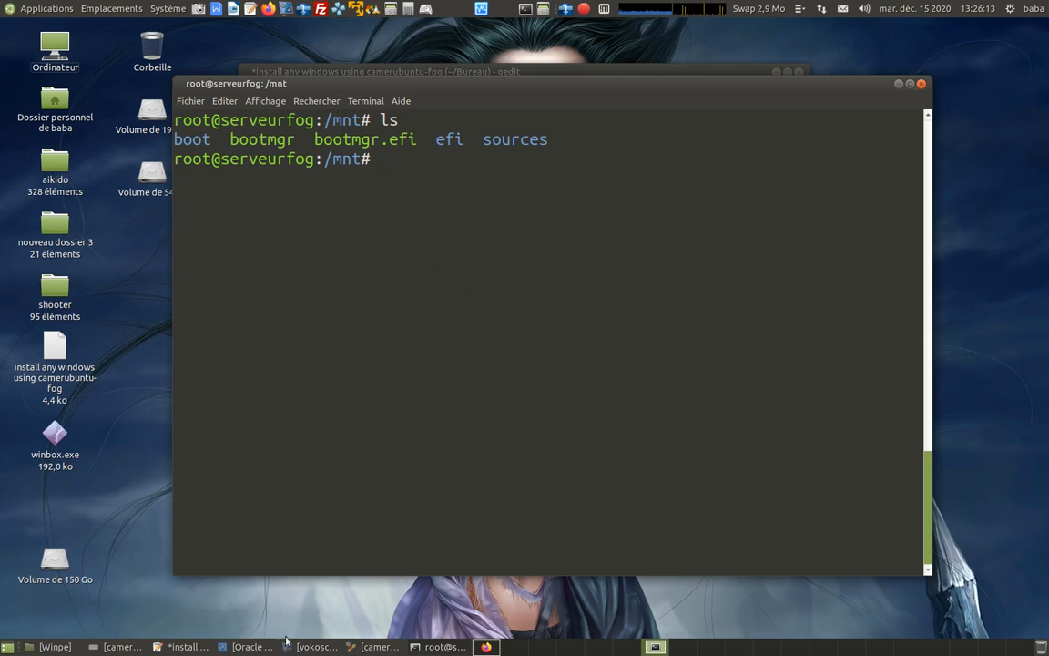
Copy the command cp -r boot/bcd /tftpboot/os/winpe from the installation notes and run it in the terminal.
left_click(182, 647)
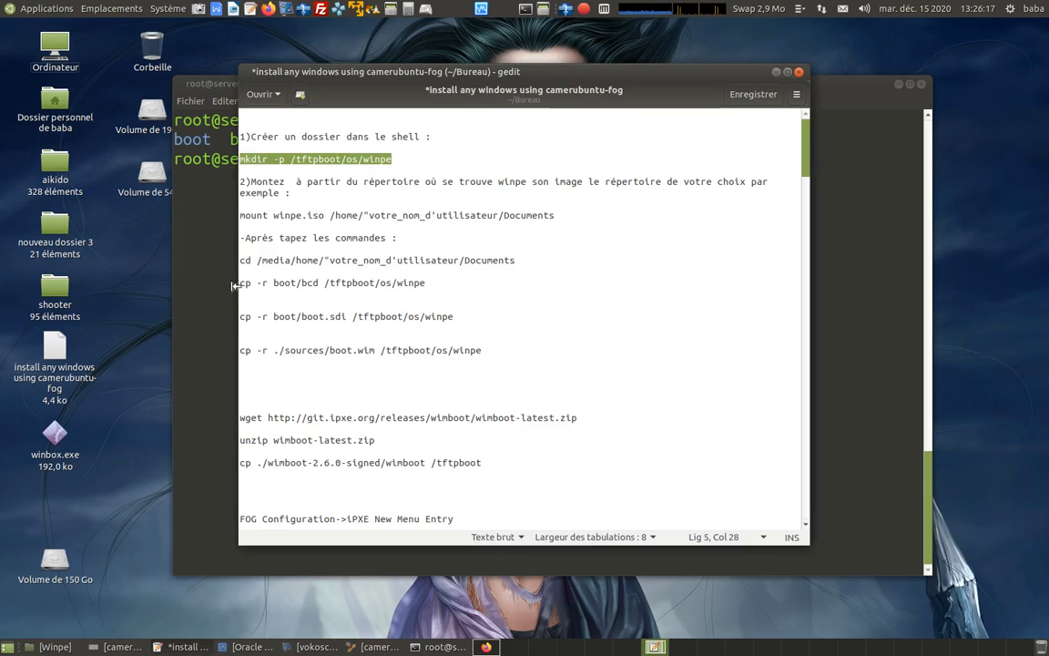
left_click_drag(240, 282, 434, 280)
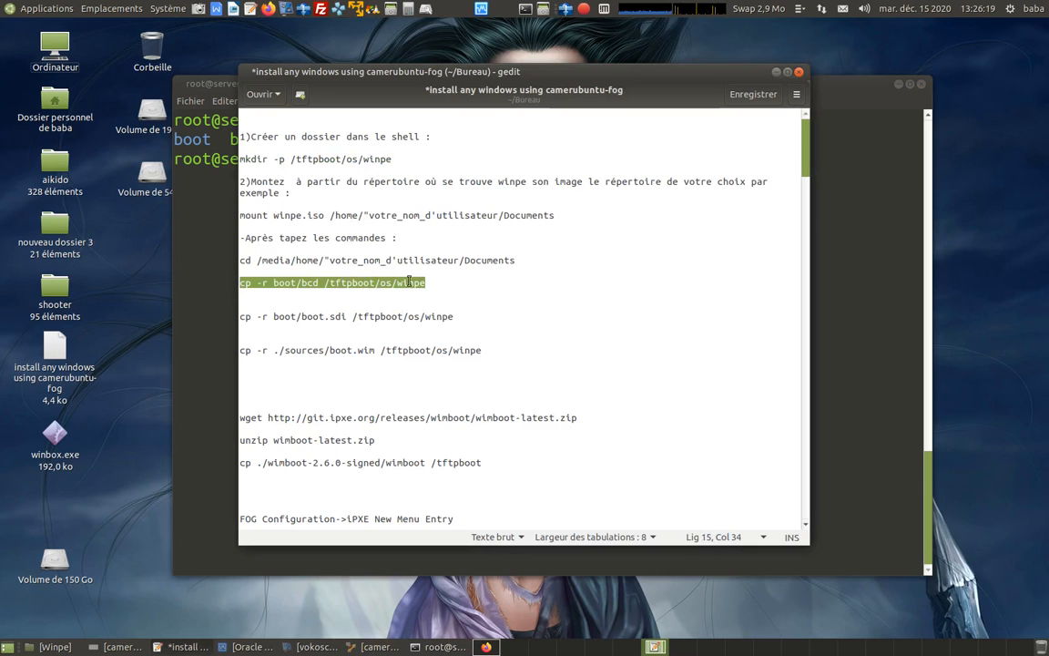
right_click(410, 282)
left_click(437, 337)
left_click(818, 322)
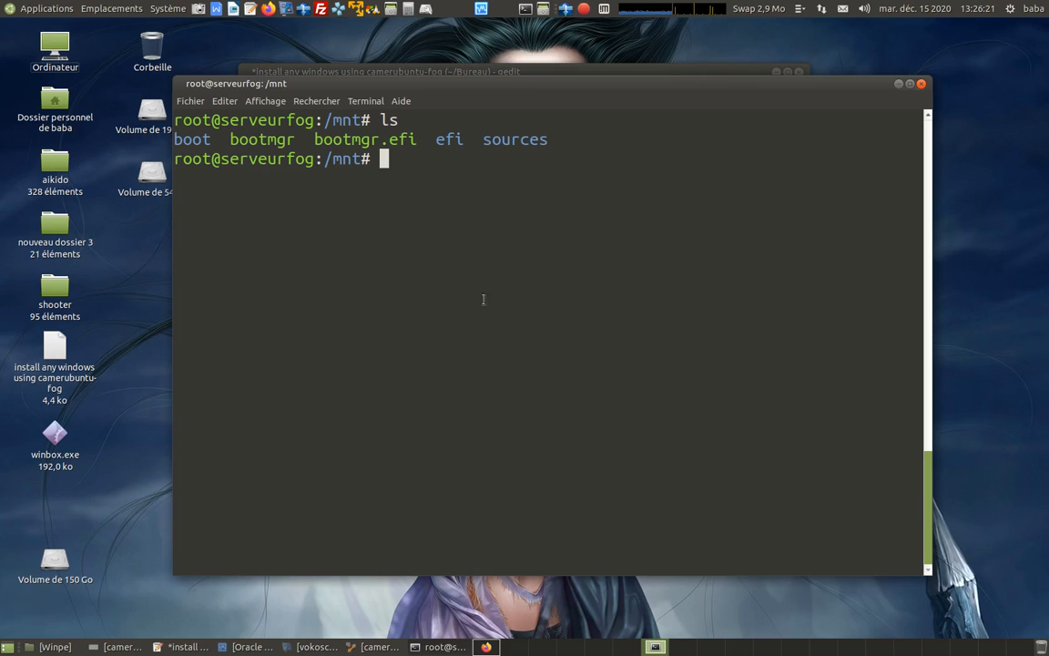
right_click(386, 161)
left_click(431, 238)
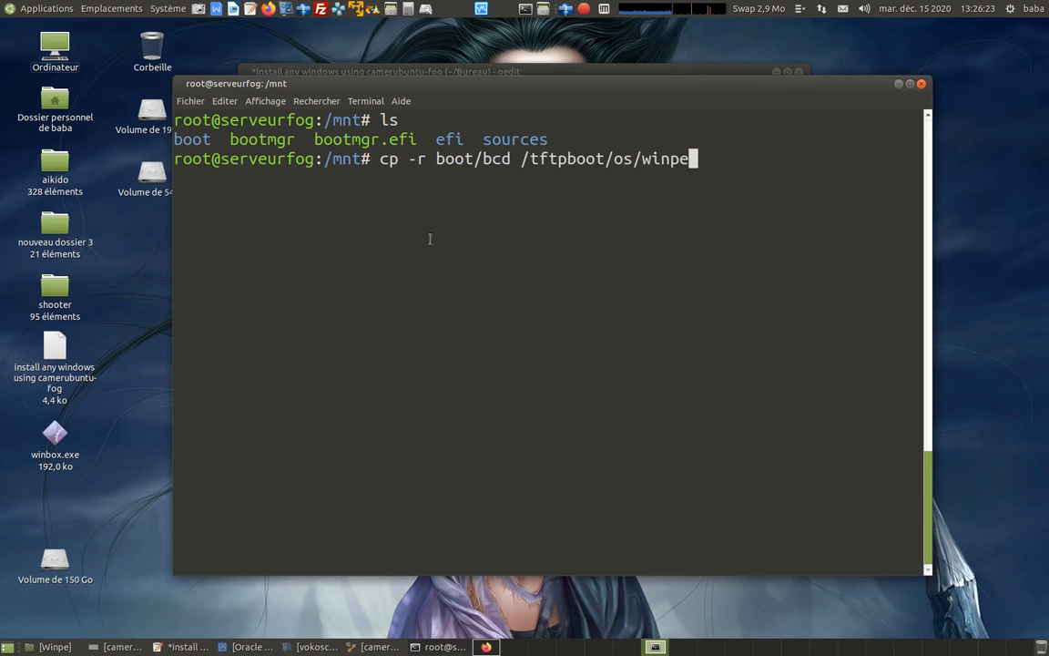
key("Return")
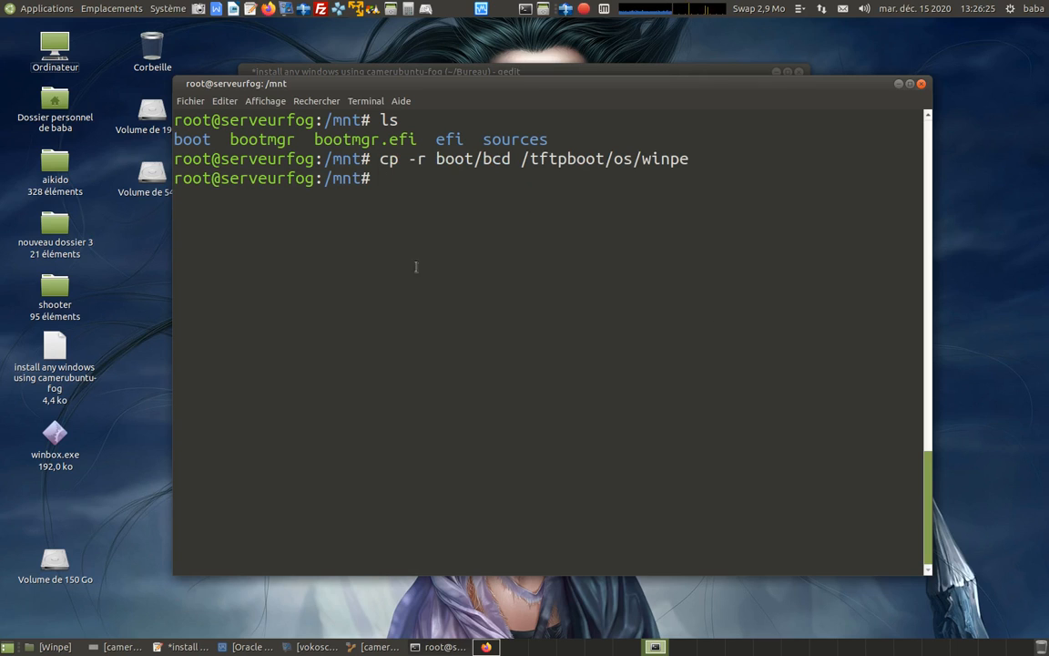
Copy the command cp -r boot/boot.sdi /tftpboot/os/winpe from the installation notes and run it in the terminal.
left_click(177, 646)
left_click_drag(239, 316, 453, 316)
right_click(445, 319)
left_click(492, 375)
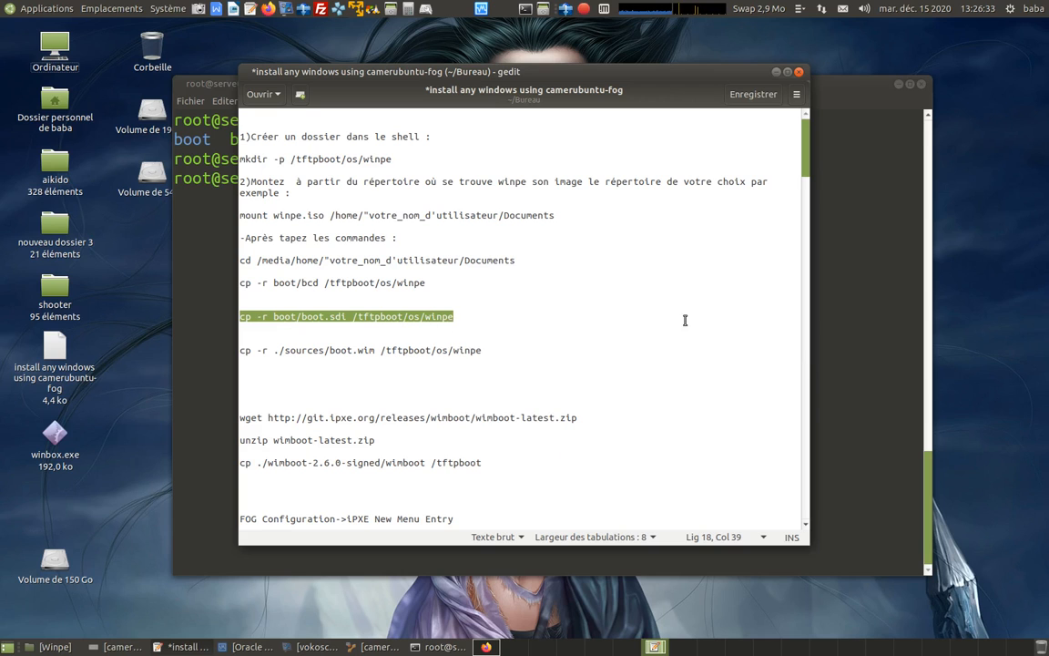
key("alt+Tab")
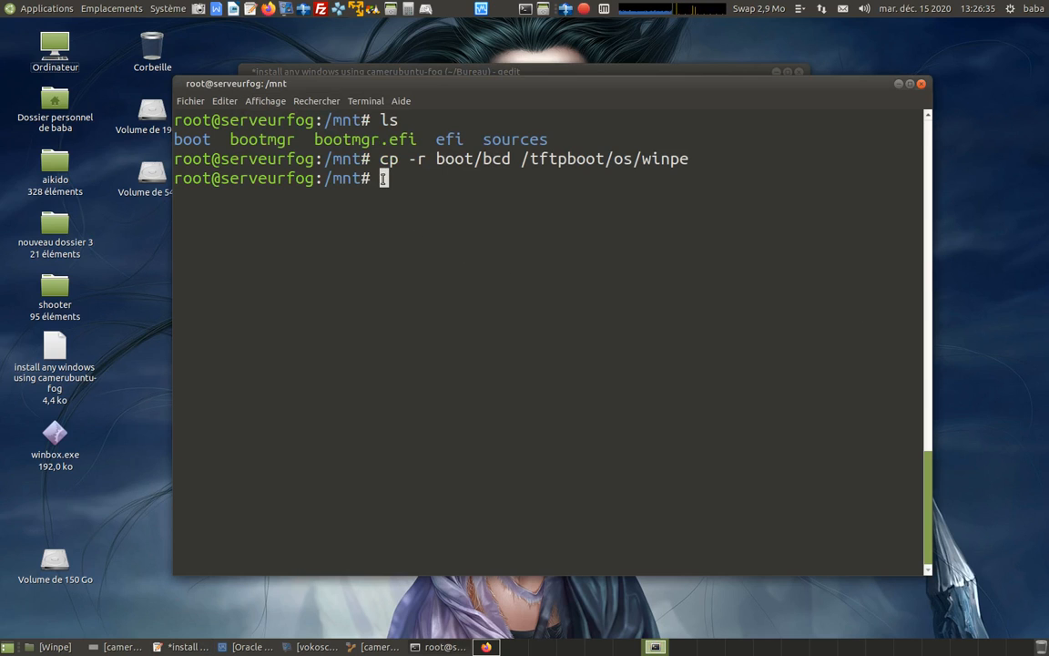
right_click(383, 179)
left_click(424, 256)
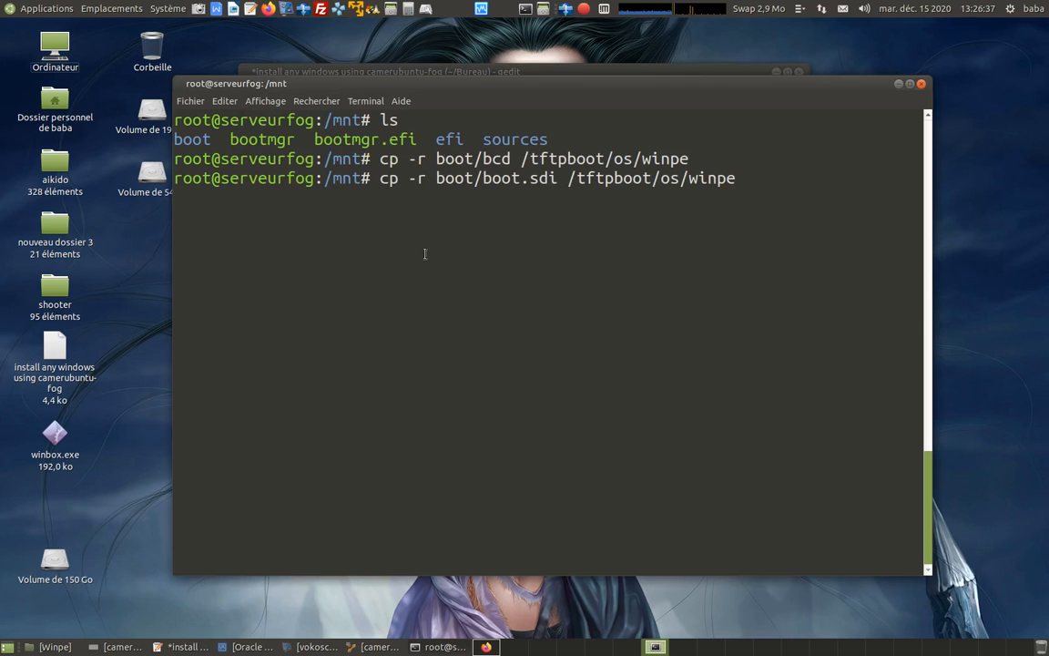
key("Return")
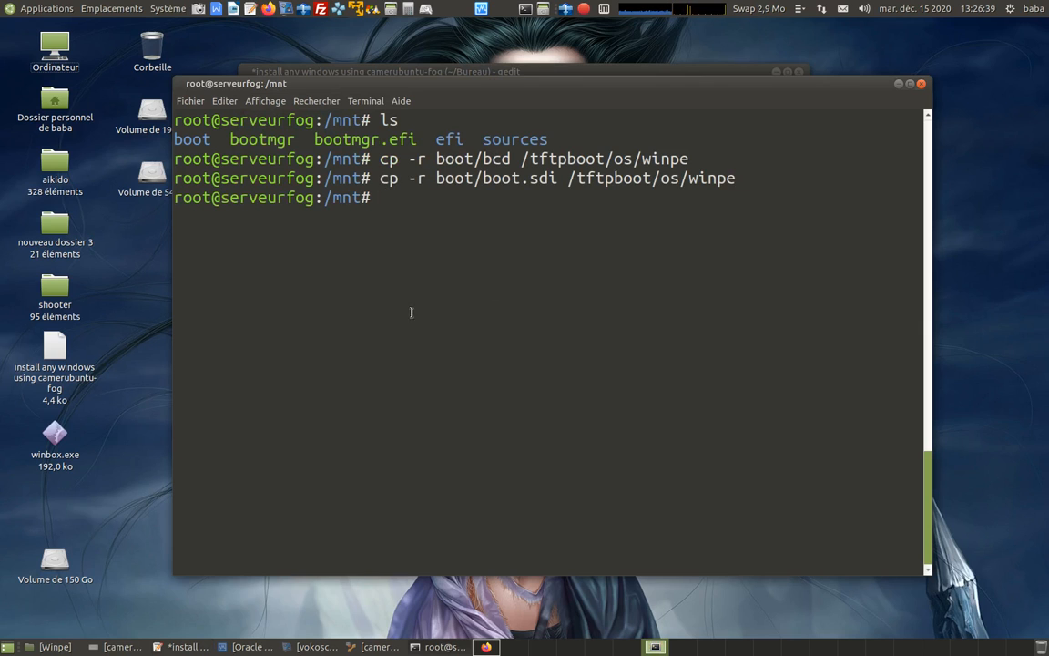
Copy the command cp -r ./sources/boot.wim /tftpboot/os/winpe from the installation notes and run it in the terminal.
left_click(185, 646)
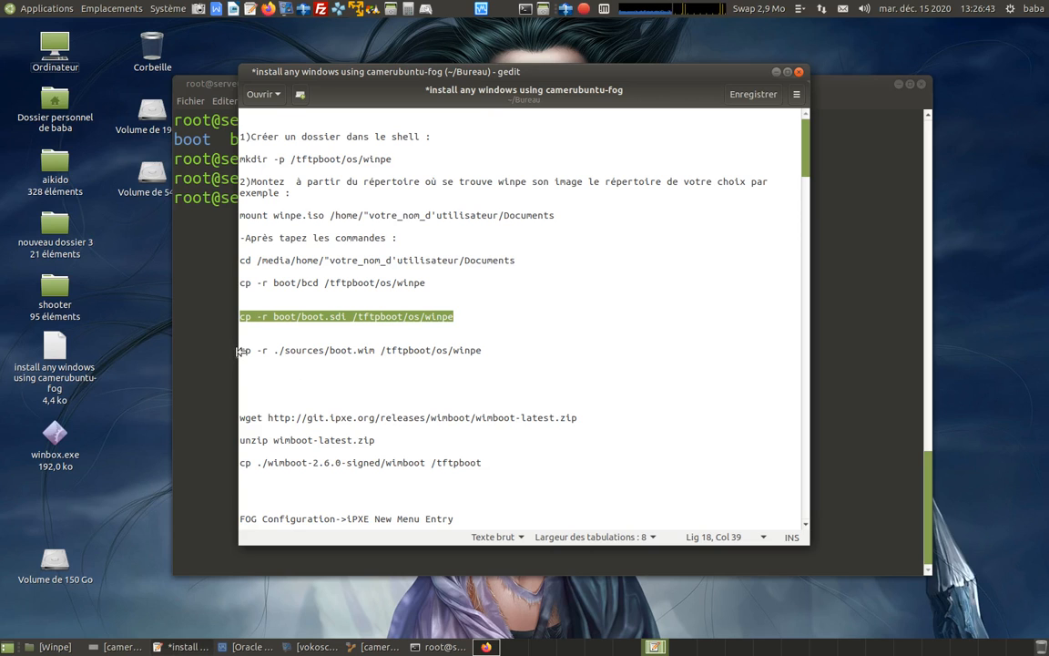
left_click_drag(239, 351, 481, 351)
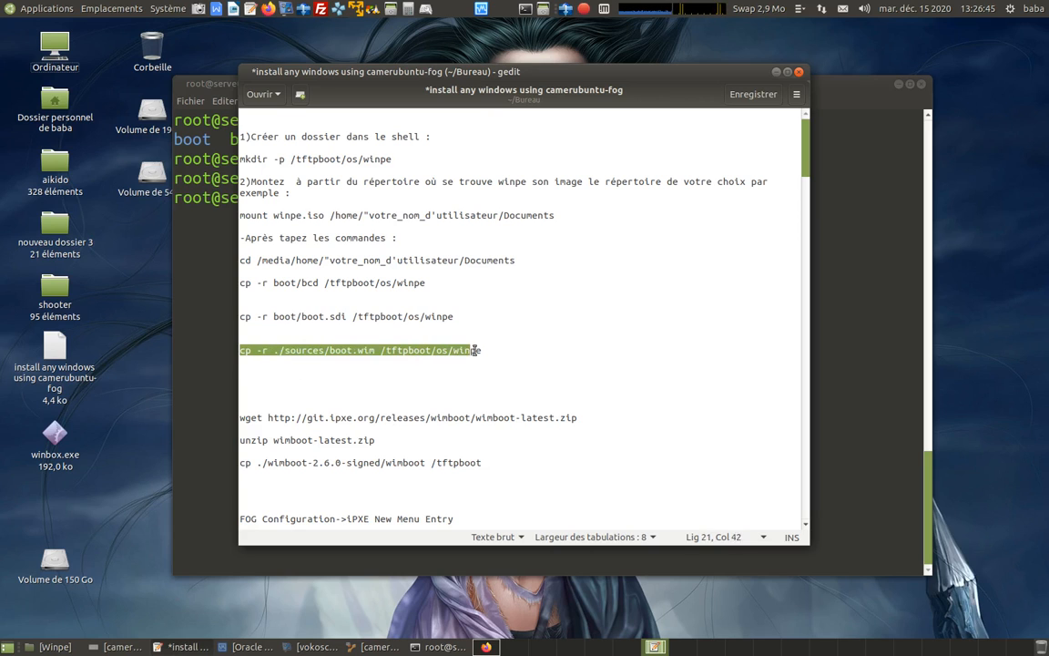
right_click(465, 352)
left_click(507, 408)
left_click(889, 355)
right_click(386, 201)
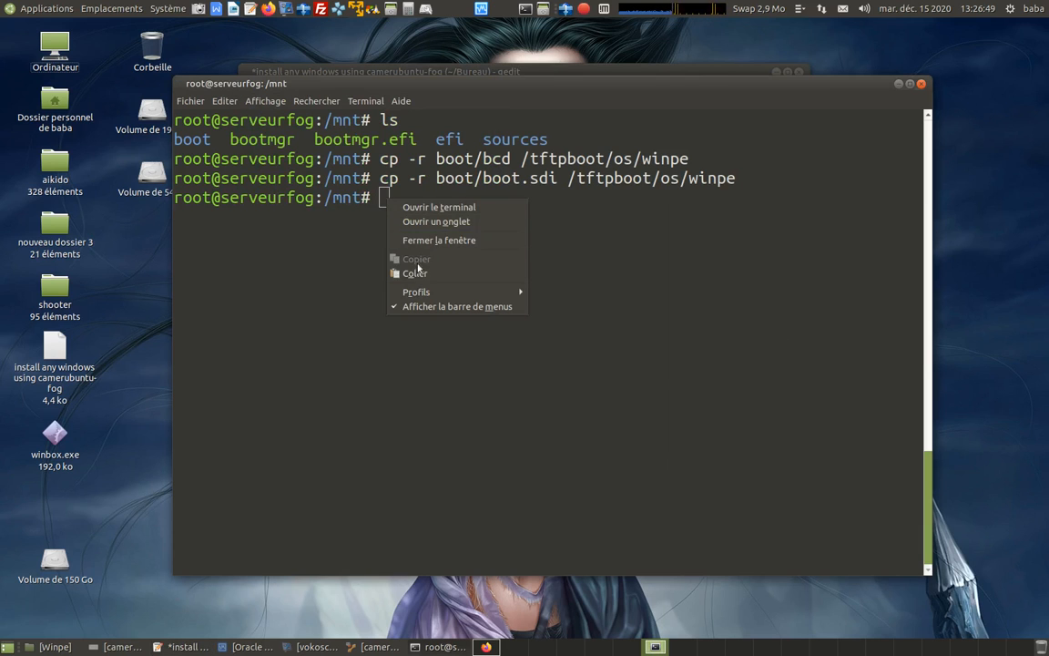
left_click(416, 271)
key("Return")
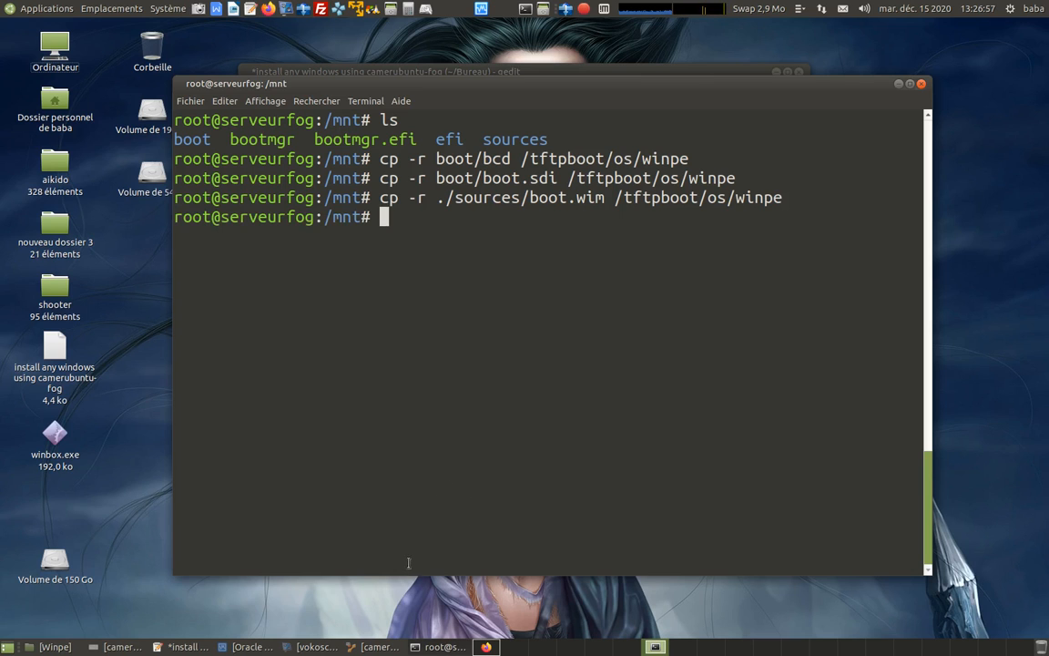
Copy the command unzip wimboot-latest.zip from the installation notes and return to the terminal.
left_click(181, 647)
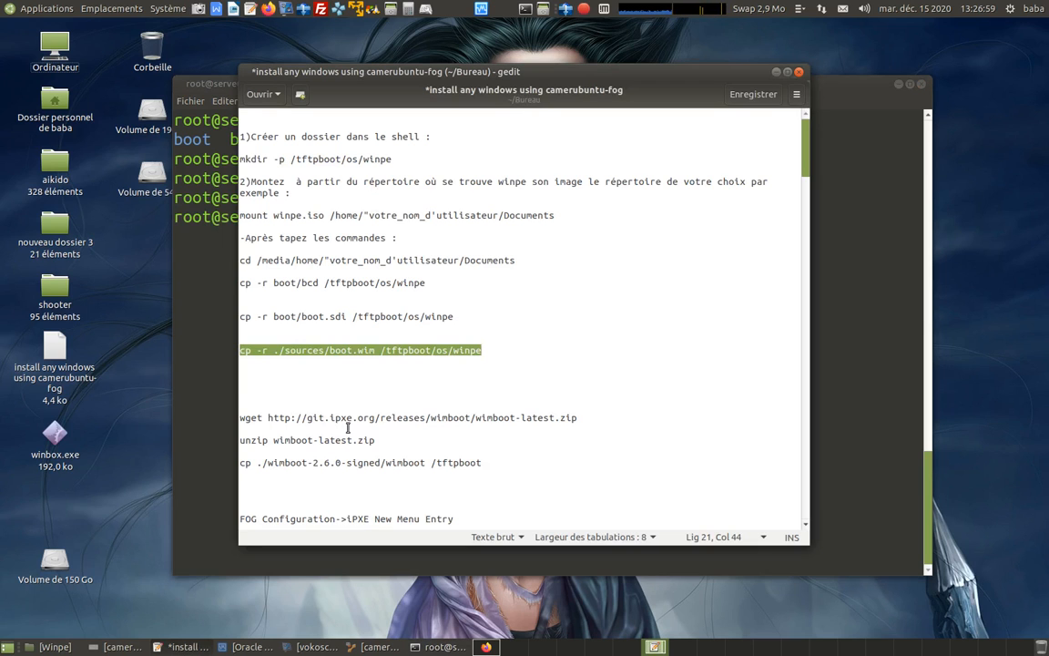
scroll(356, 367, "down", 1)
scroll(356, 366, "down", 1)
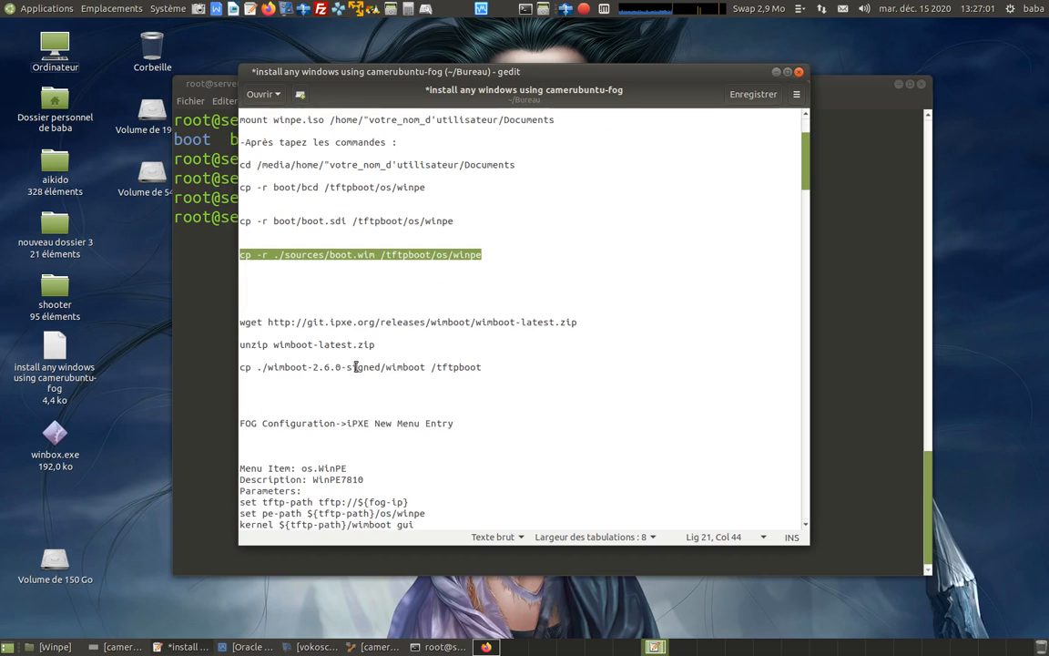
left_click_drag(241, 346, 373, 346)
right_click(372, 346)
left_click(424, 400)
left_click(840, 306)
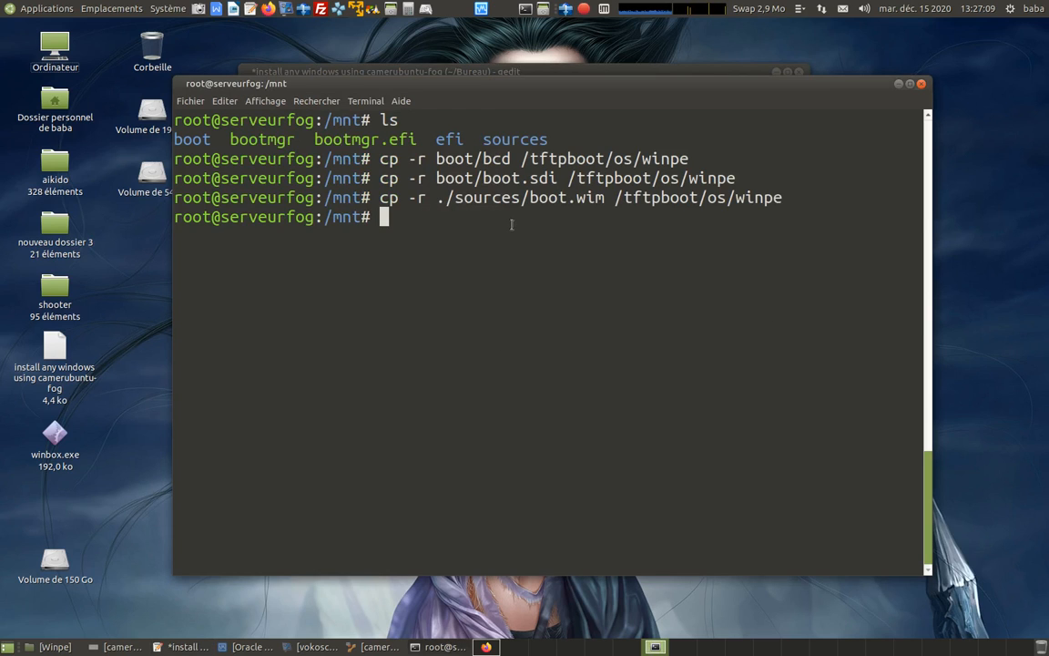
Leave /mnt for the root home directory with cd ~ and clear the terminal.
type("cd")
type("~")
key("Return")
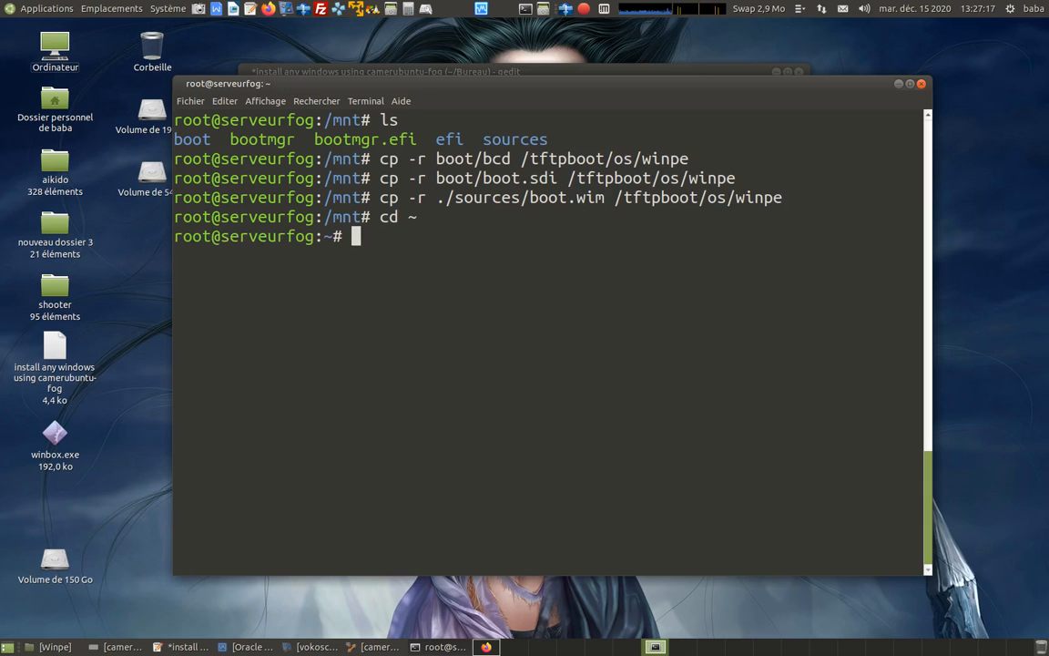
key("ctrl+l")
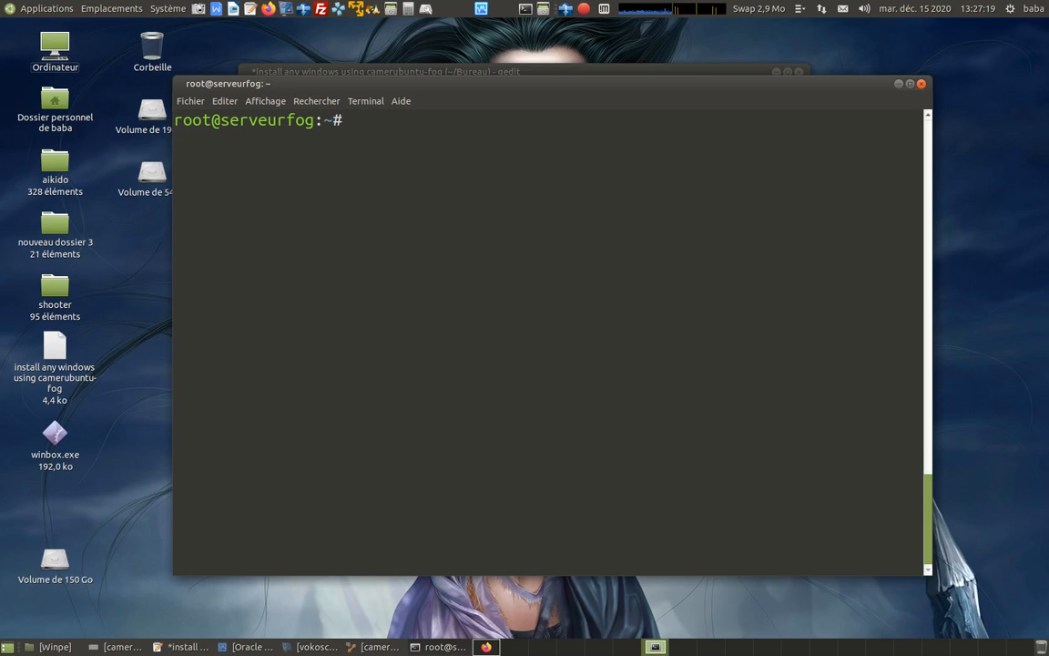
Change the working directory to /home/serveurfog/Documents/ in the terminal.
type("cd /home/")
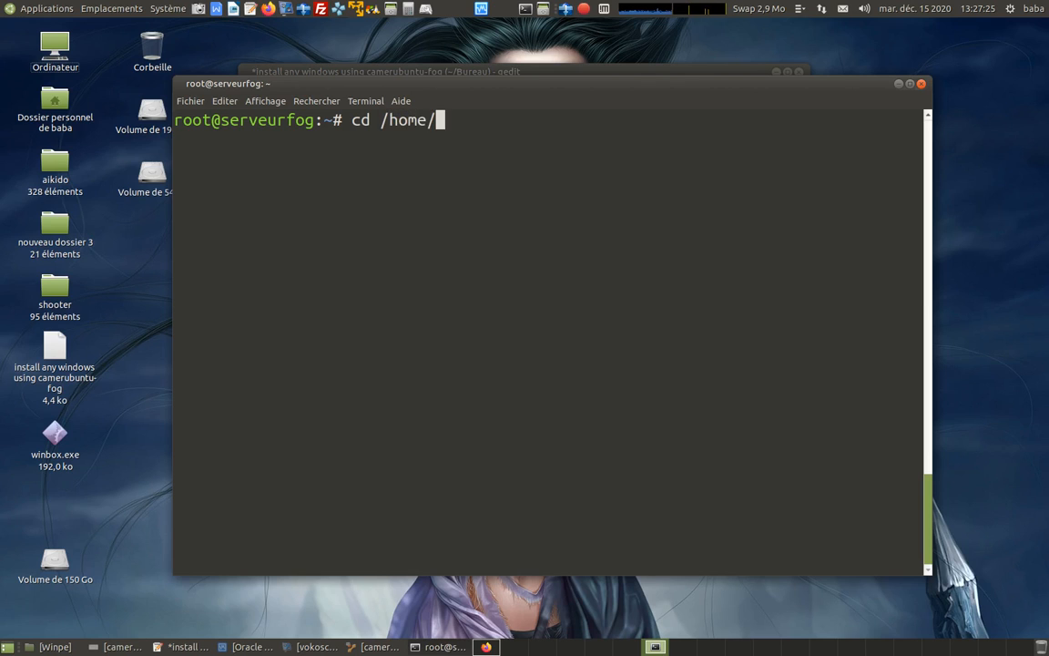
type("s")
key("Tab")
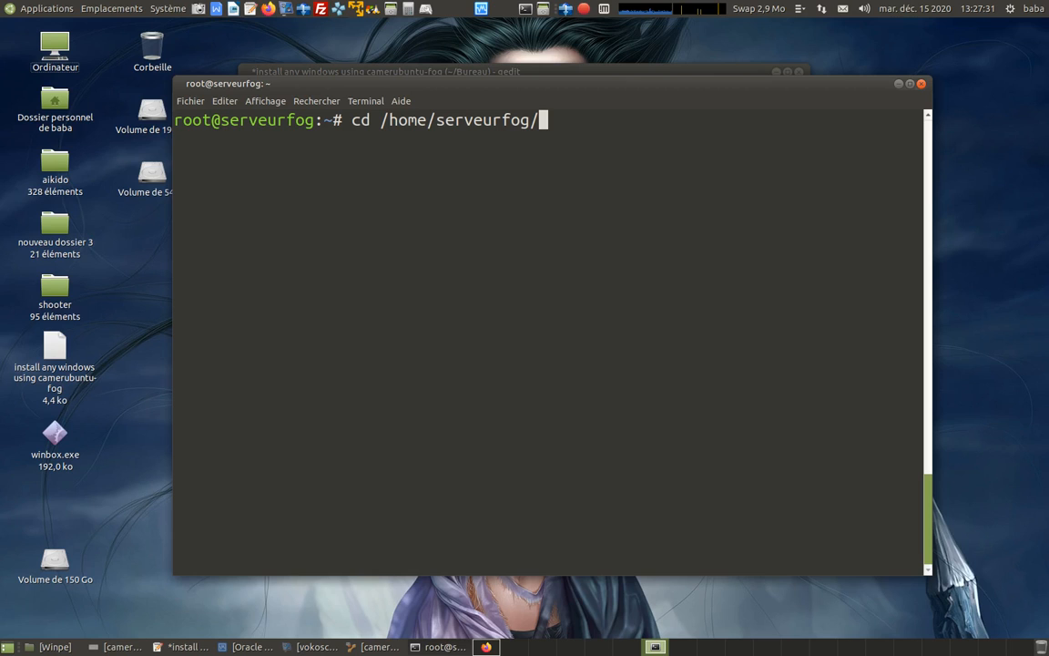
type("Doc")
key("Tab")
key("Return")
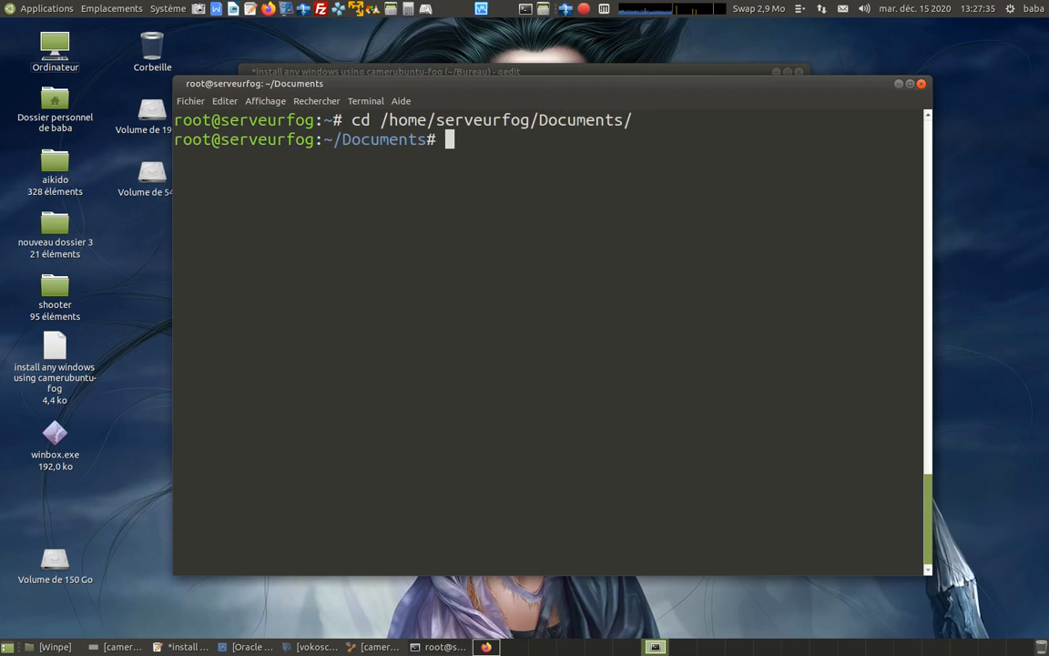
List the Documents folder, extract the archive with the copied command unzip wimboot-latest.zip, and clear the terminal.
key("ctrl+l")
type("ls")
key("Return")
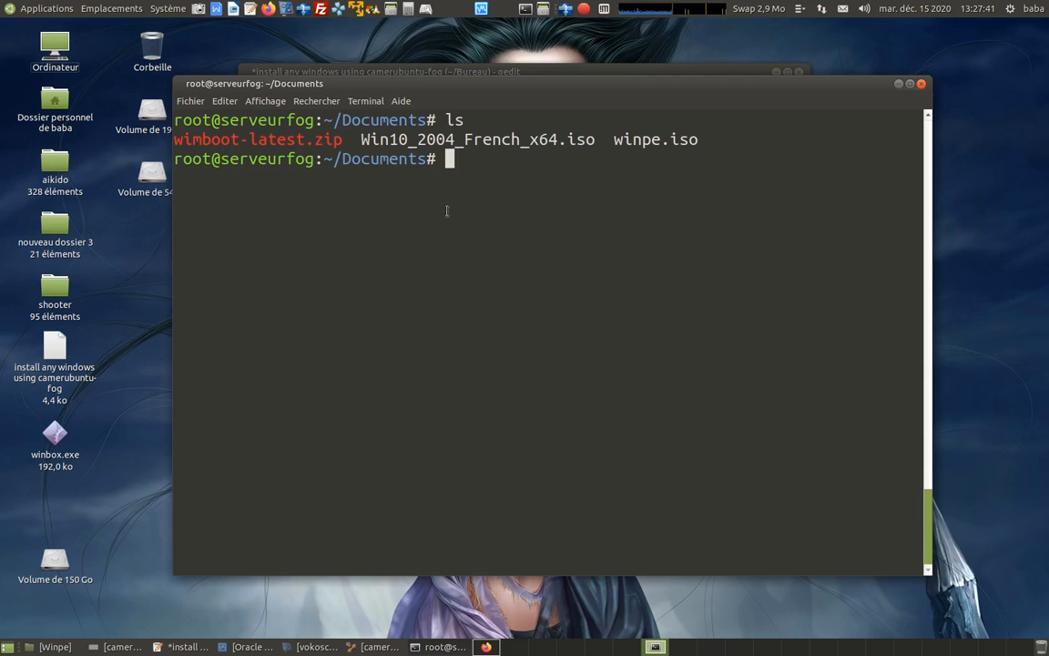
right_click(446, 151)
left_click(452, 232)
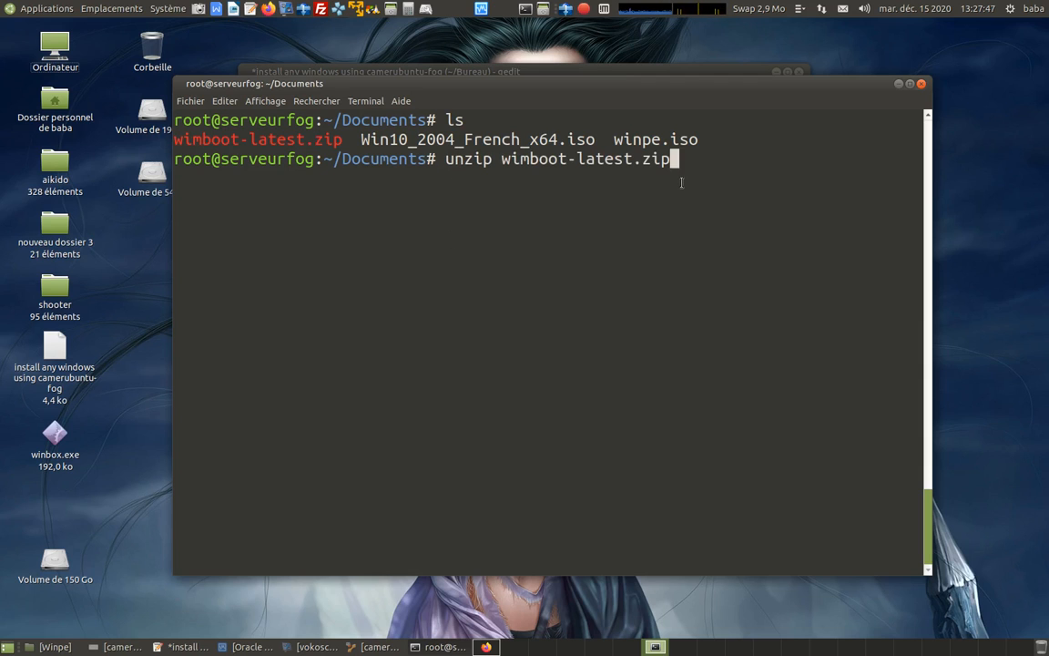
key("Return")
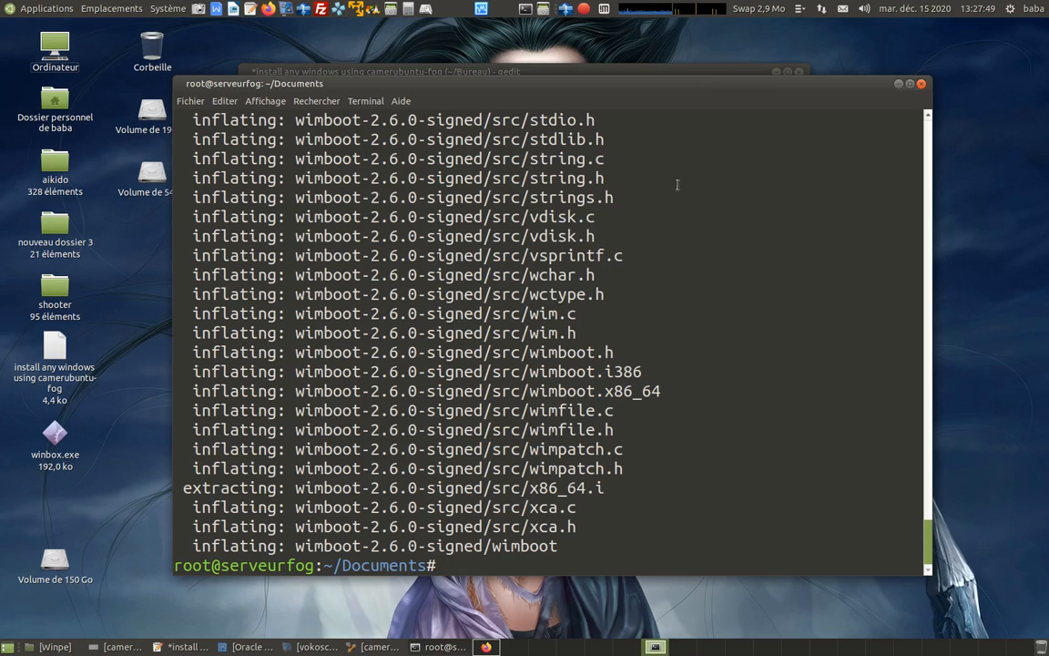
key("ctrl+l")
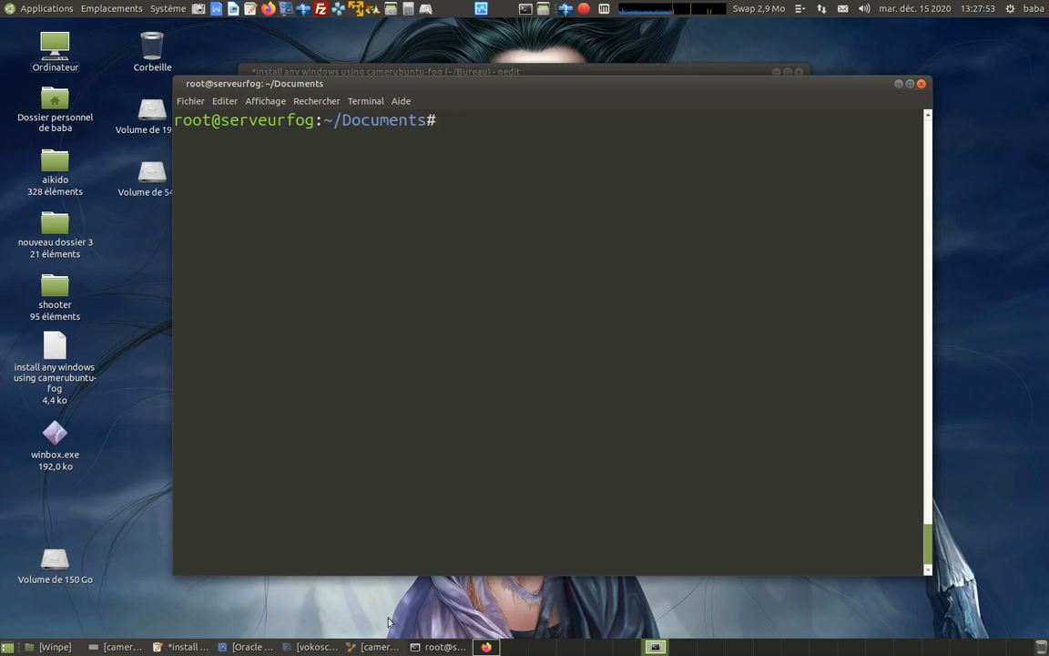
Copy the command cp ./wimboot-2.6.0-signed/wimboot /tftpboot from the installation notes and run it in the terminal.
left_click(185, 647)
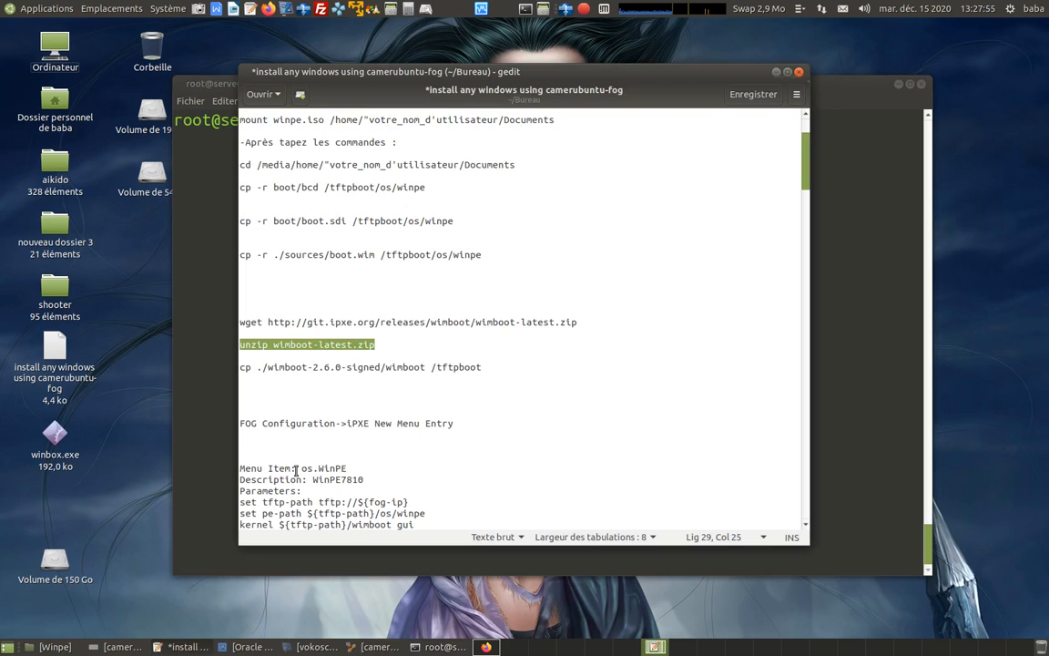
left_click_drag(240, 367, 486, 365)
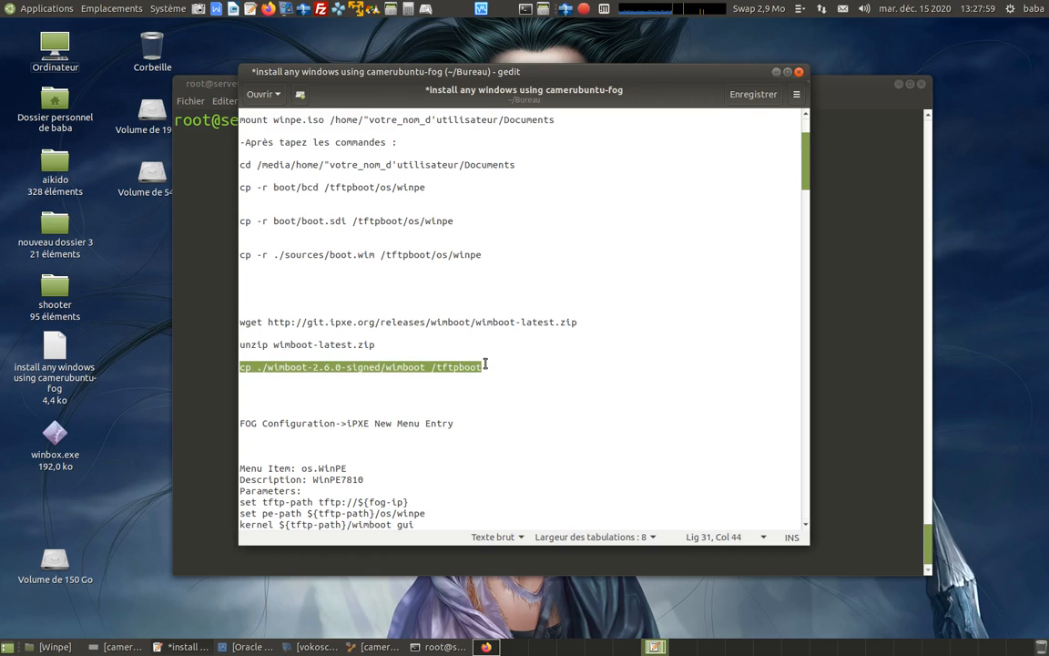
right_click(544, 424)
left_click(574, 487)
left_click(864, 322)
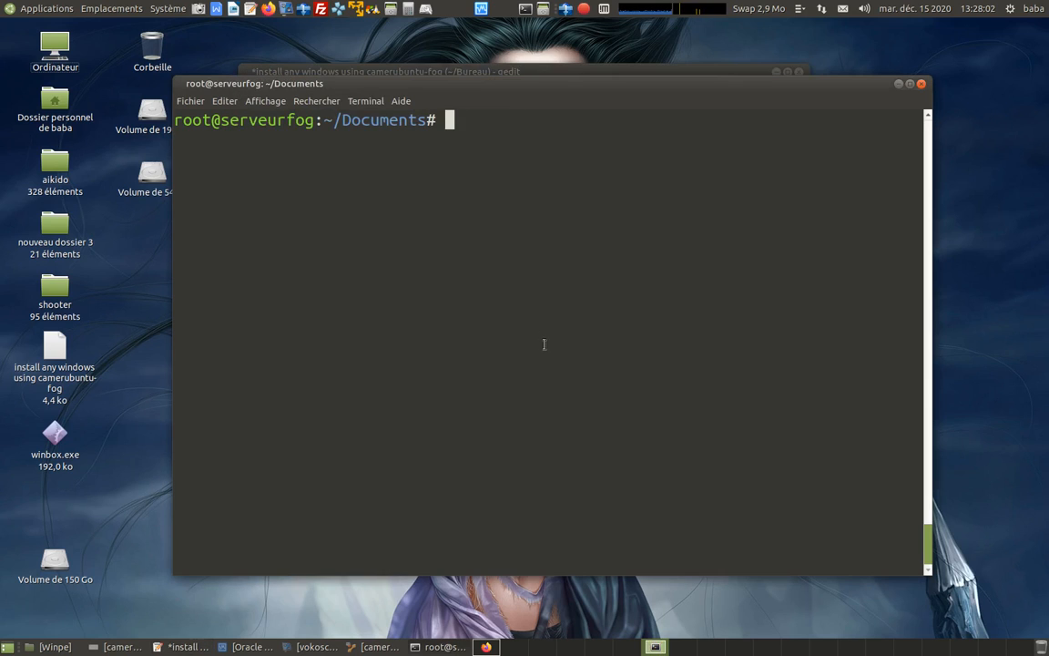
right_click(450, 123)
left_click(474, 196)
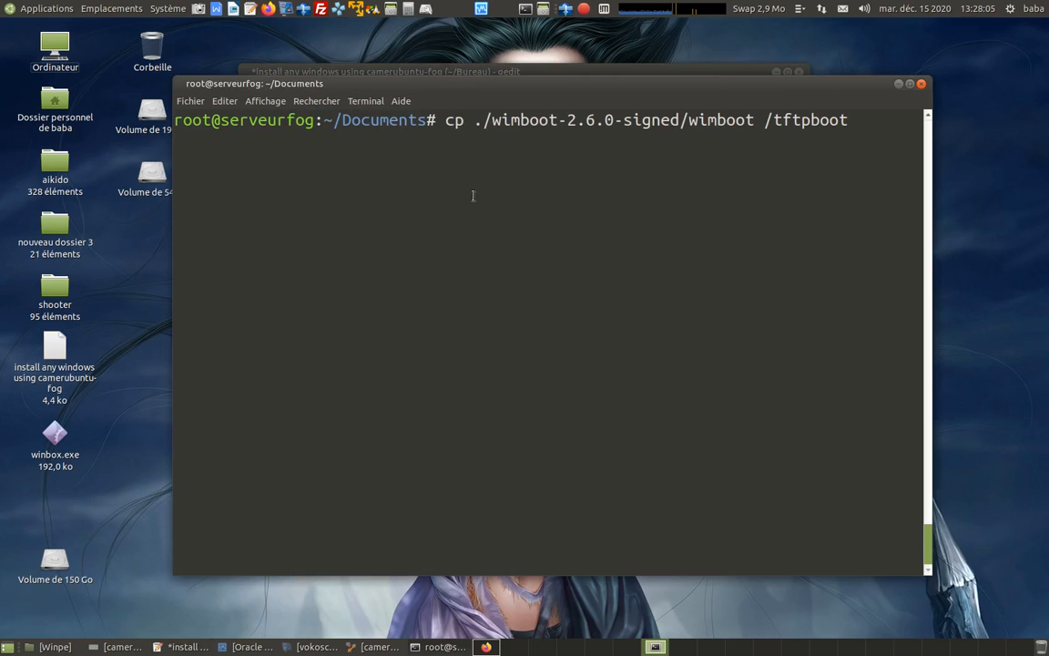
key("Return")
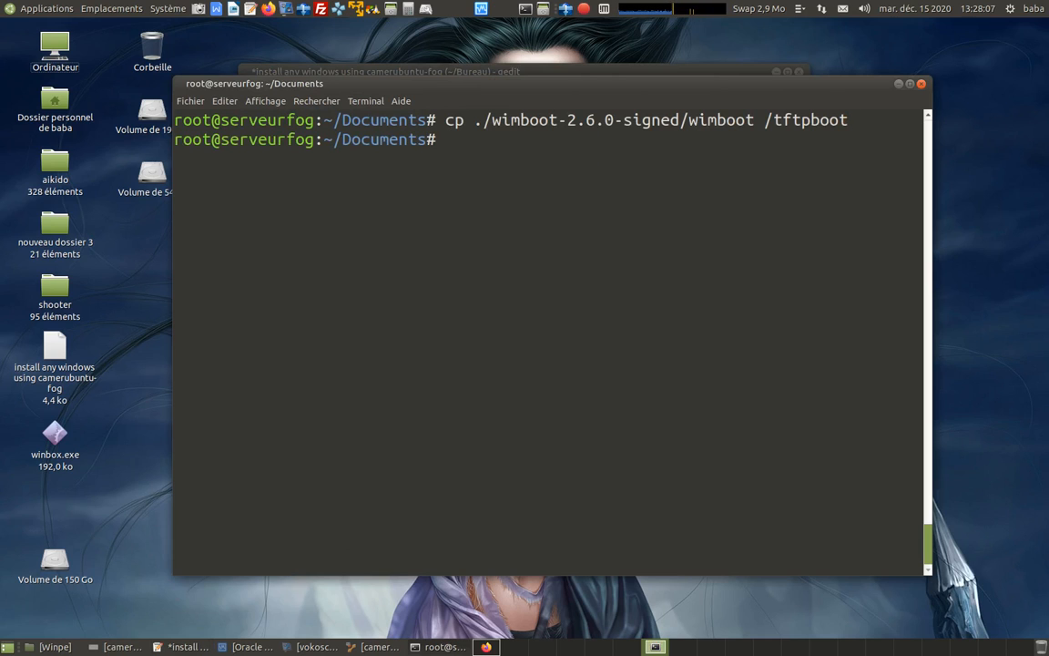
Consult the iPXE menu entry section of the notes and open FOG Configuration's iPXE New Menu Entry form in Firefox.
left_click(182, 647)
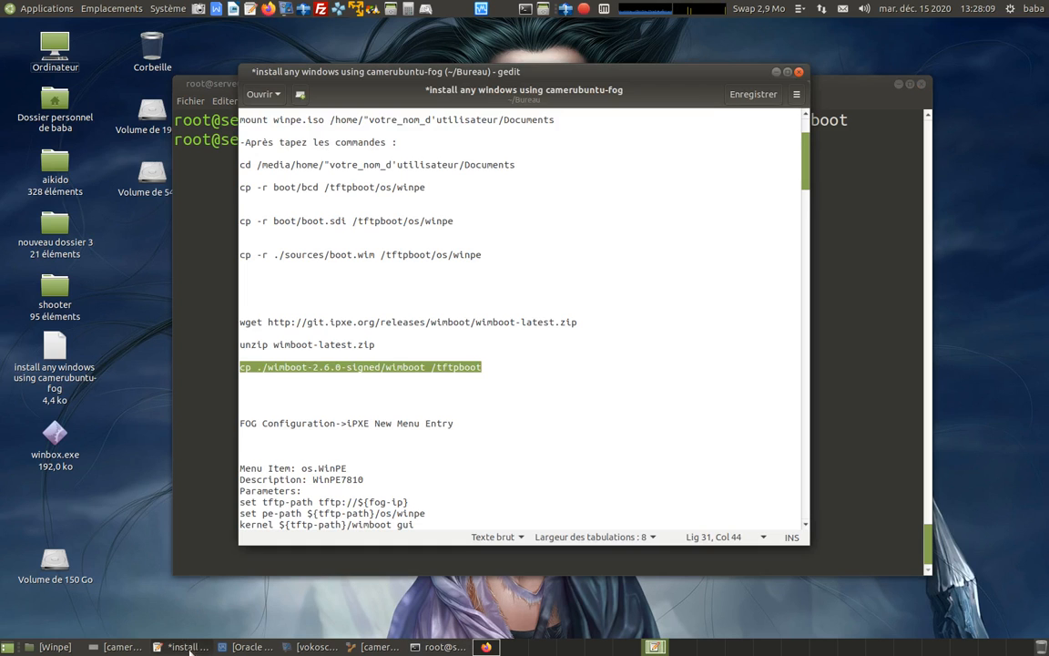
scroll(465, 339, "down", 3)
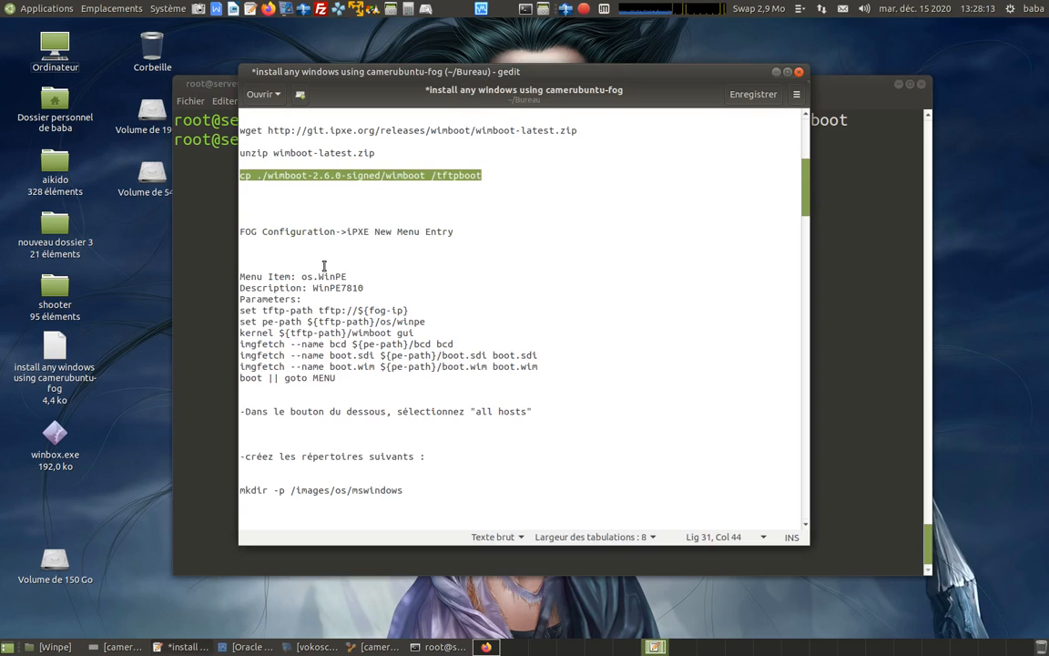
left_click(405, 248)
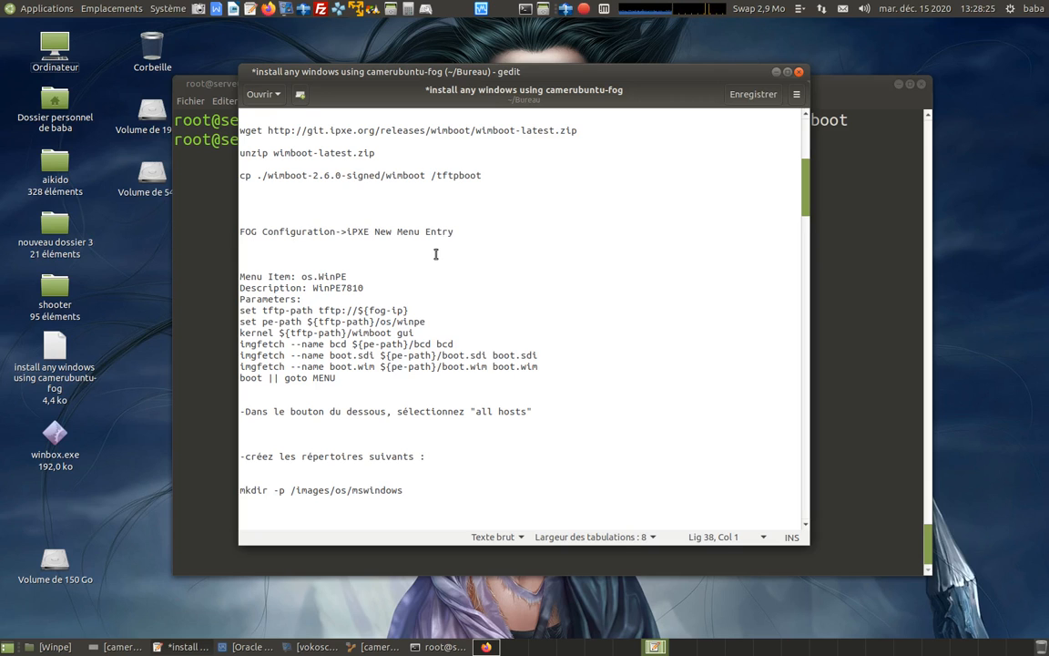
scroll(434, 256, "down", 1)
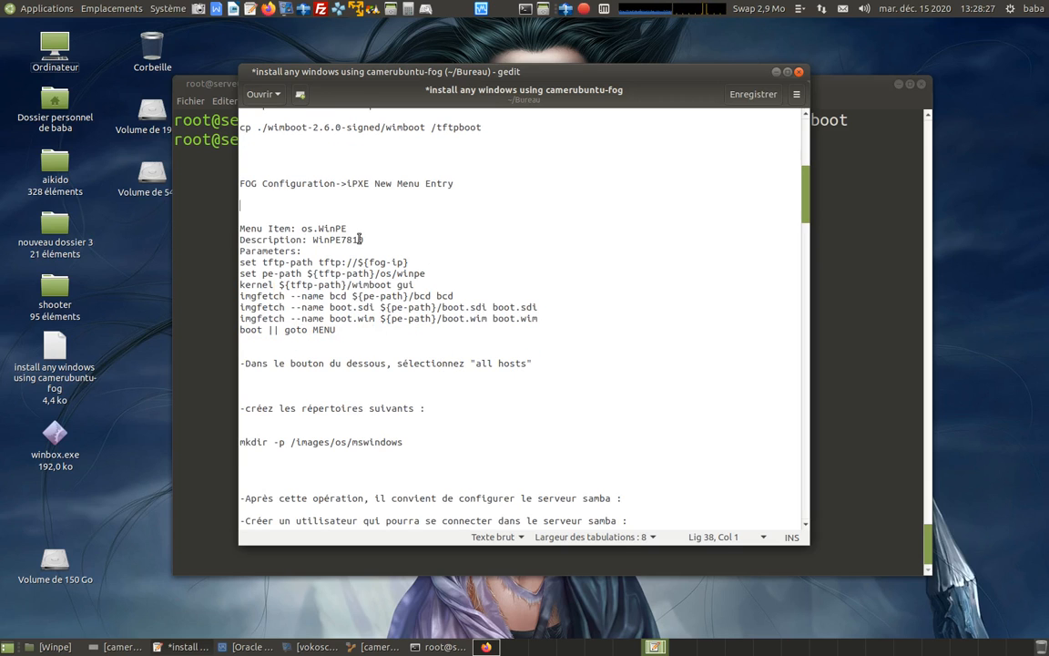
left_click(487, 647)
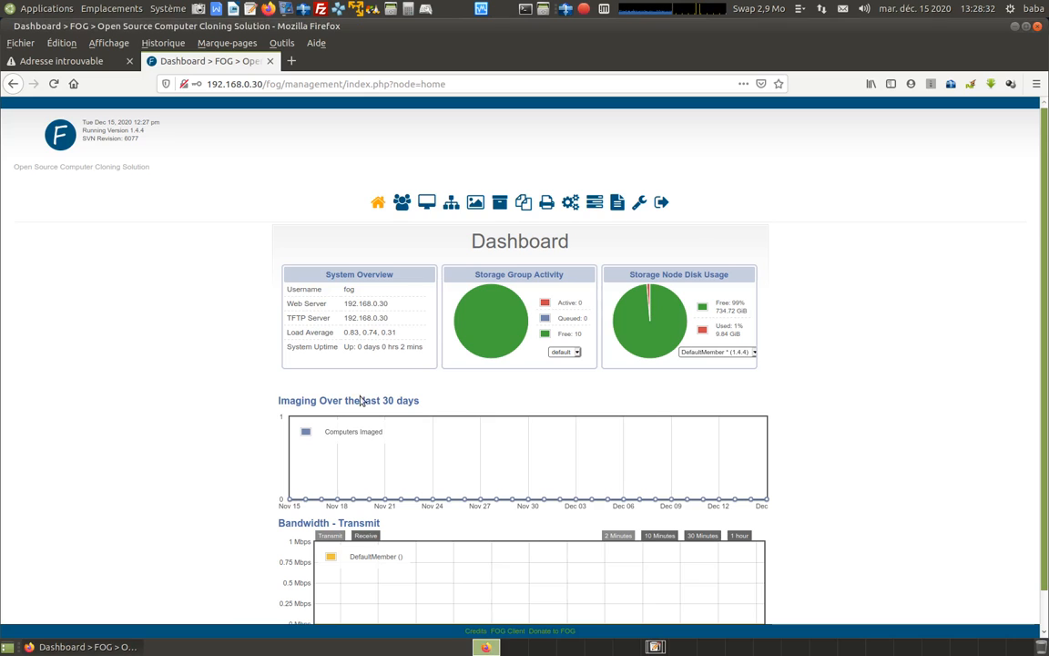
left_click(377, 205)
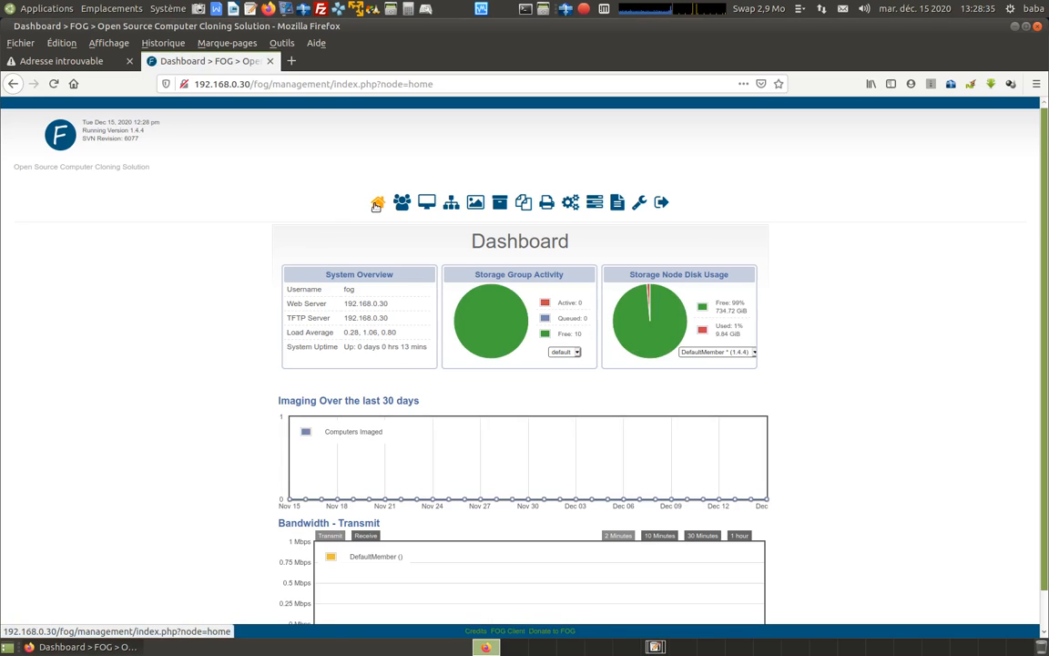
left_click(640, 208)
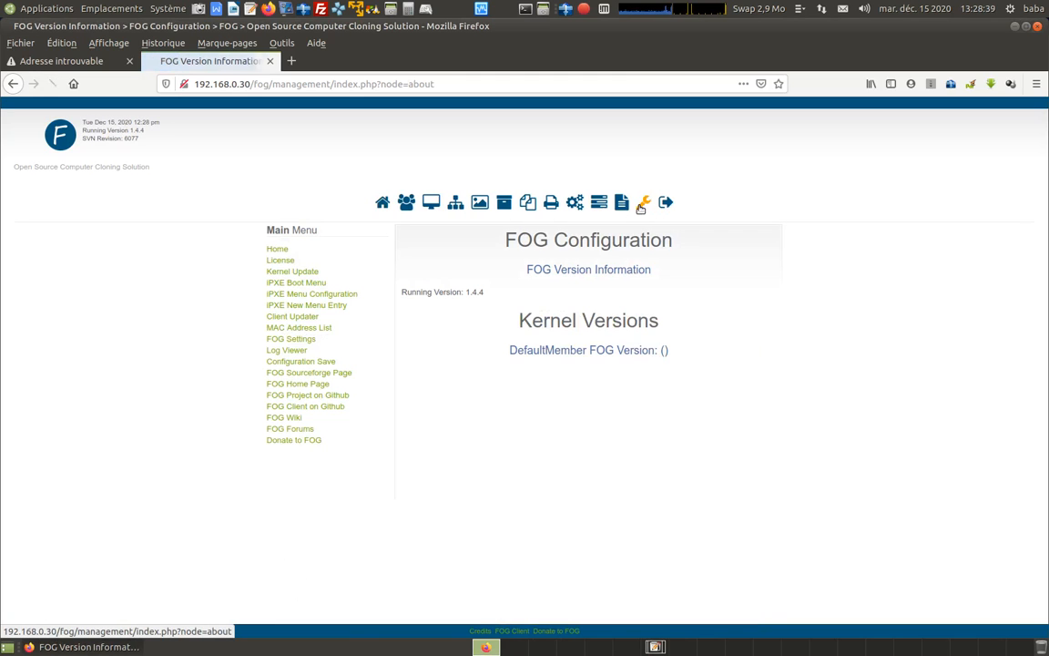
left_click(311, 307)
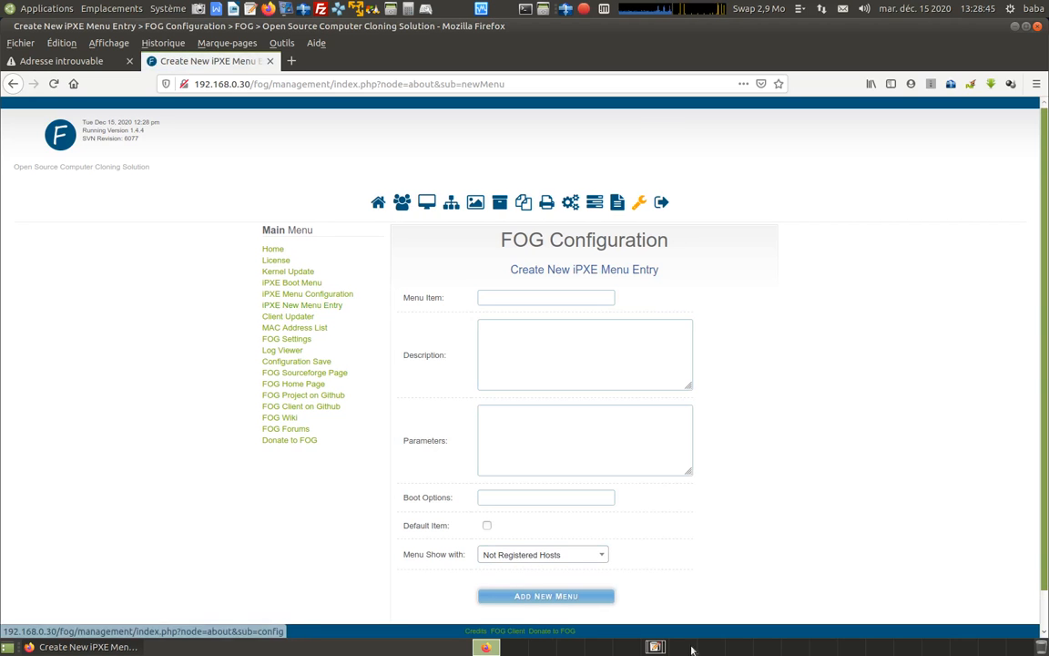
Copy os.WinPE from the installation notes into the Menu Item field of the new iPXE entry.
left_click(656, 647)
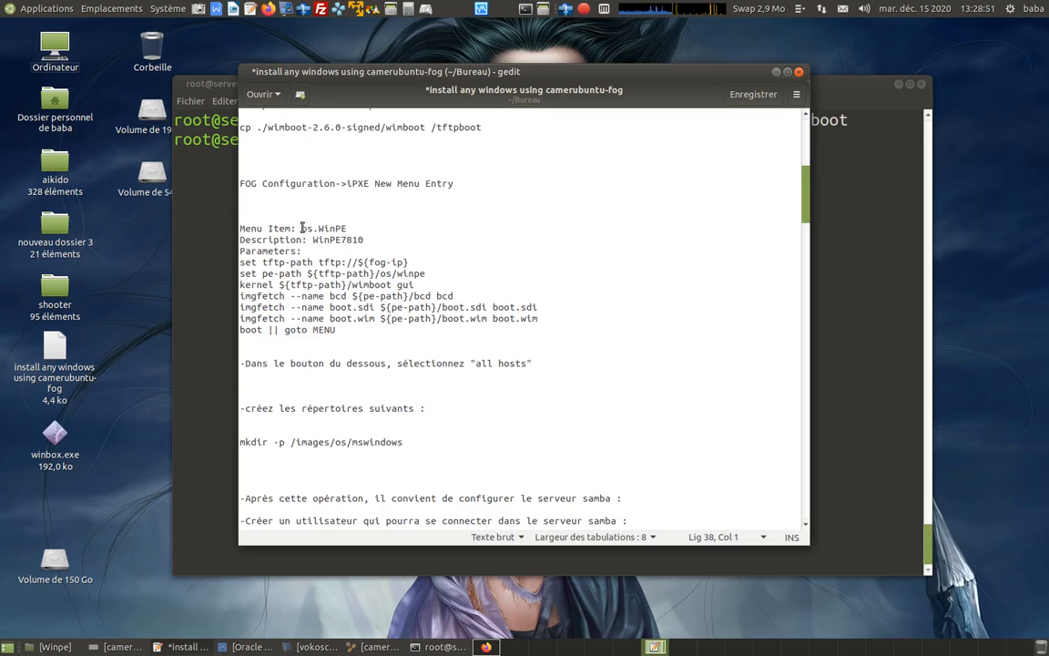
left_click_drag(301, 228, 350, 227)
right_click(332, 227)
left_click(388, 273)
left_click(486, 646)
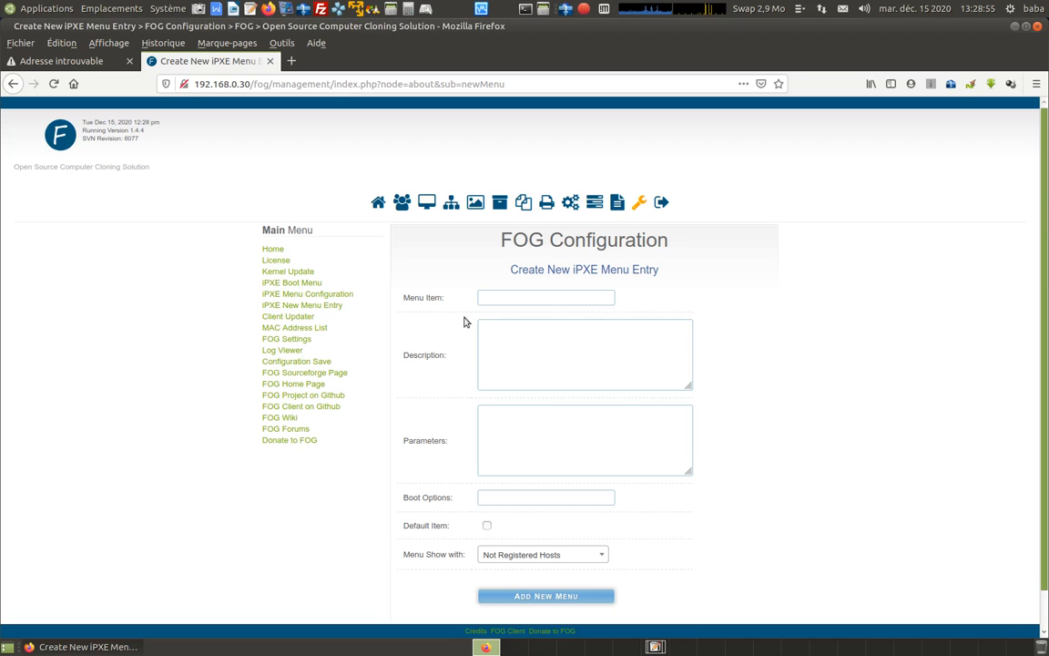
right_click(494, 296)
left_click(532, 347)
left_click(715, 299)
Copy WinPE7810 from the installation notes into the Description field of the new iPXE entry.
left_click(656, 646)
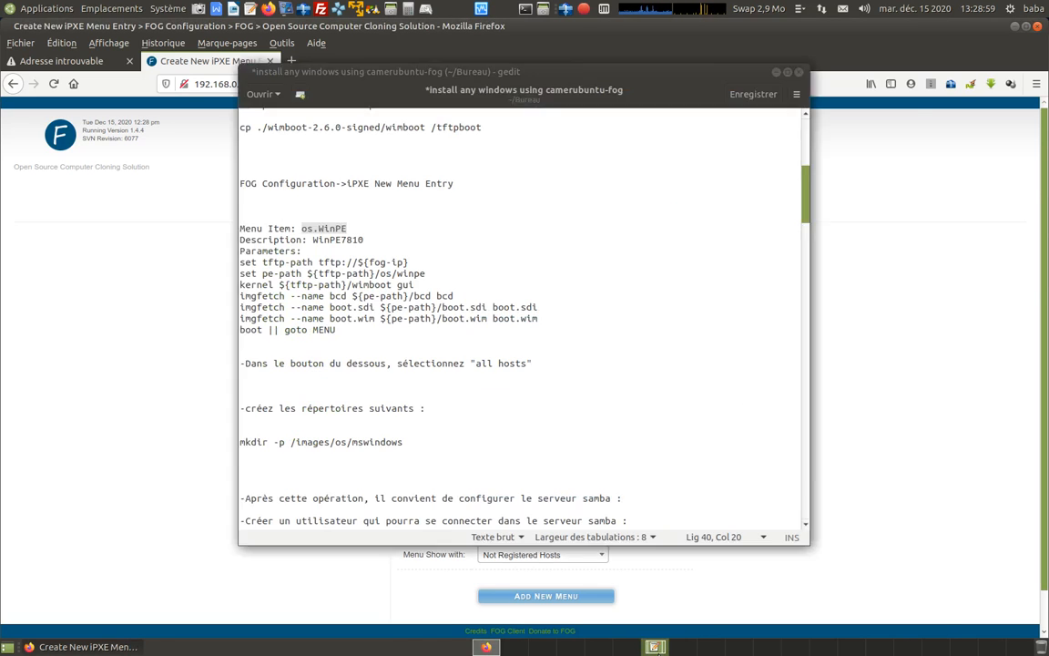
left_click_drag(310, 240, 364, 241)
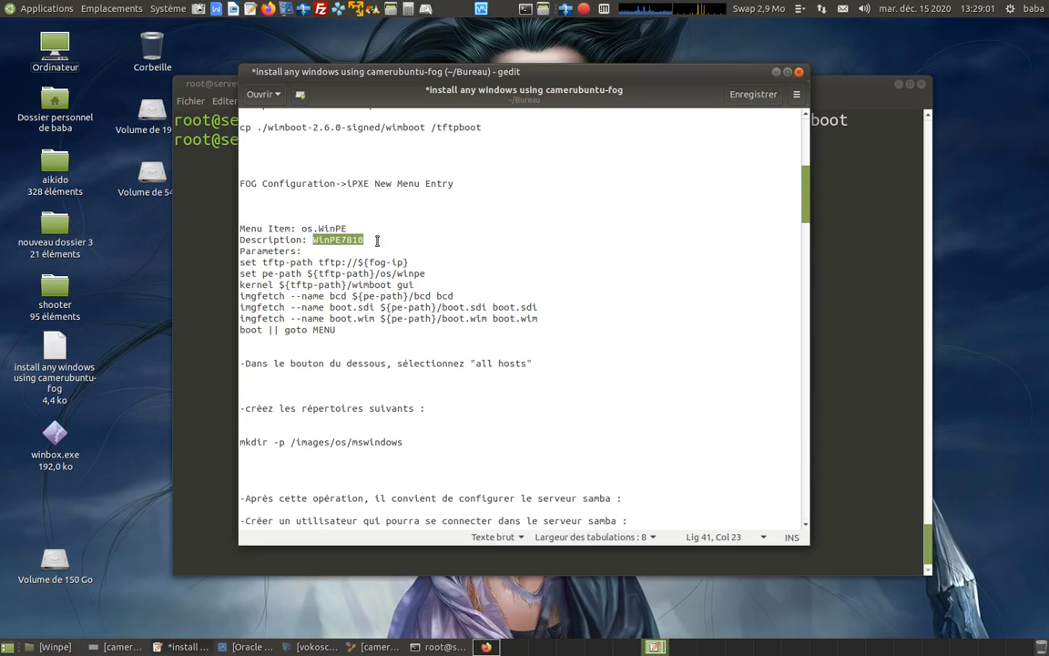
right_click(347, 240)
left_click(398, 296)
left_click(487, 647)
left_click(524, 343)
right_click(484, 328)
left_click(534, 378)
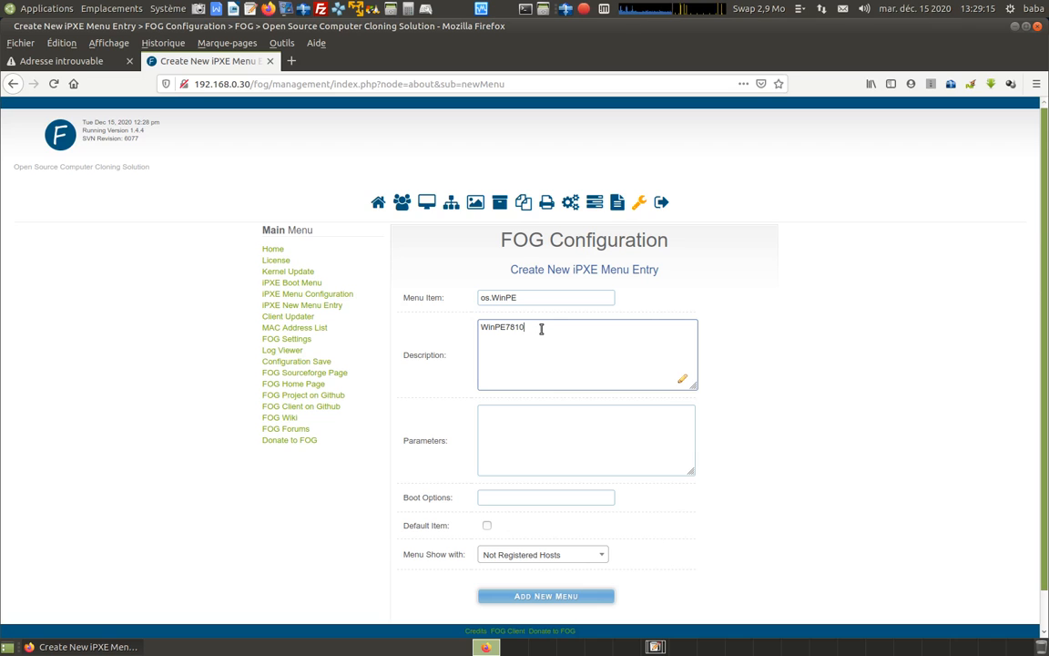
Copy the parameter lines from "set tftp-path tftp://${fog-ip}" through "boot || goto MENU" from the notes into the iPXE entry's Parameters field.
left_click(536, 428)
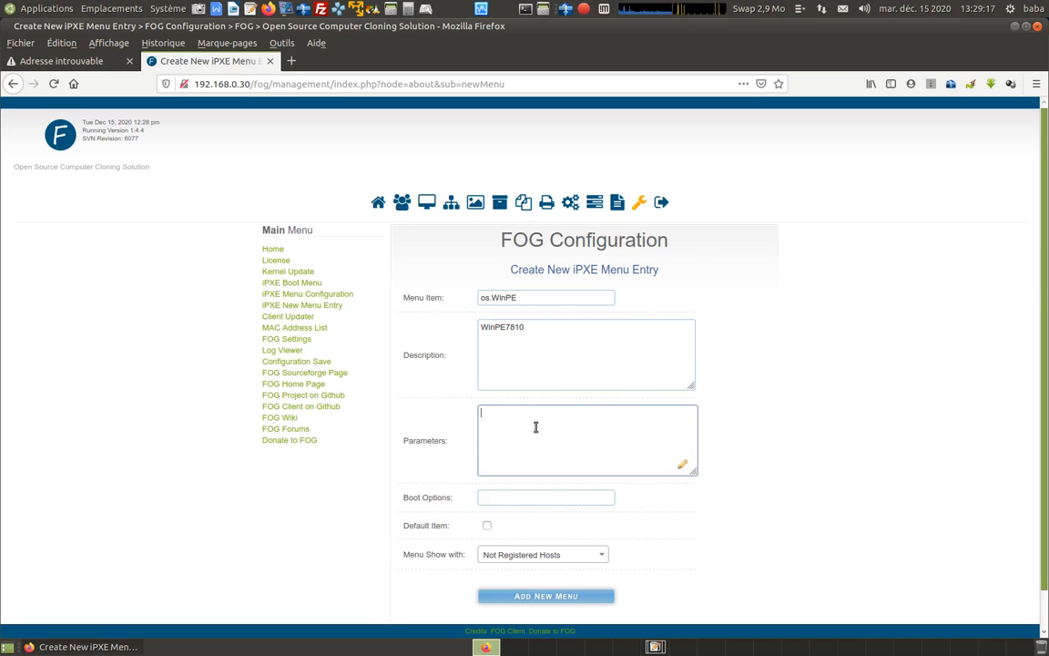
scroll(532, 424, "down", 1)
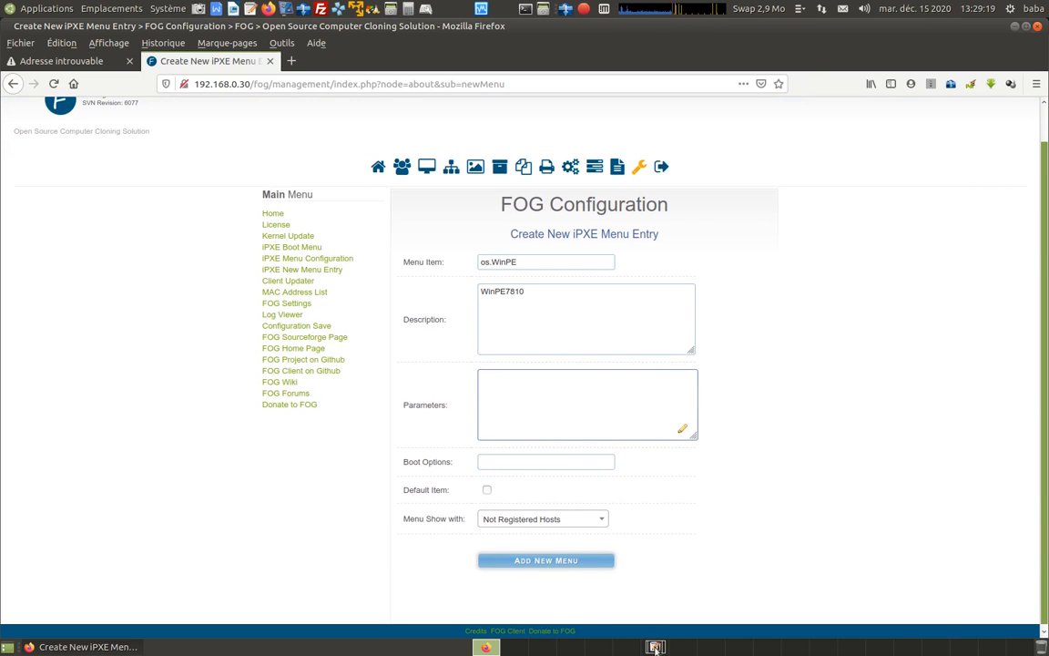
left_click(656, 647)
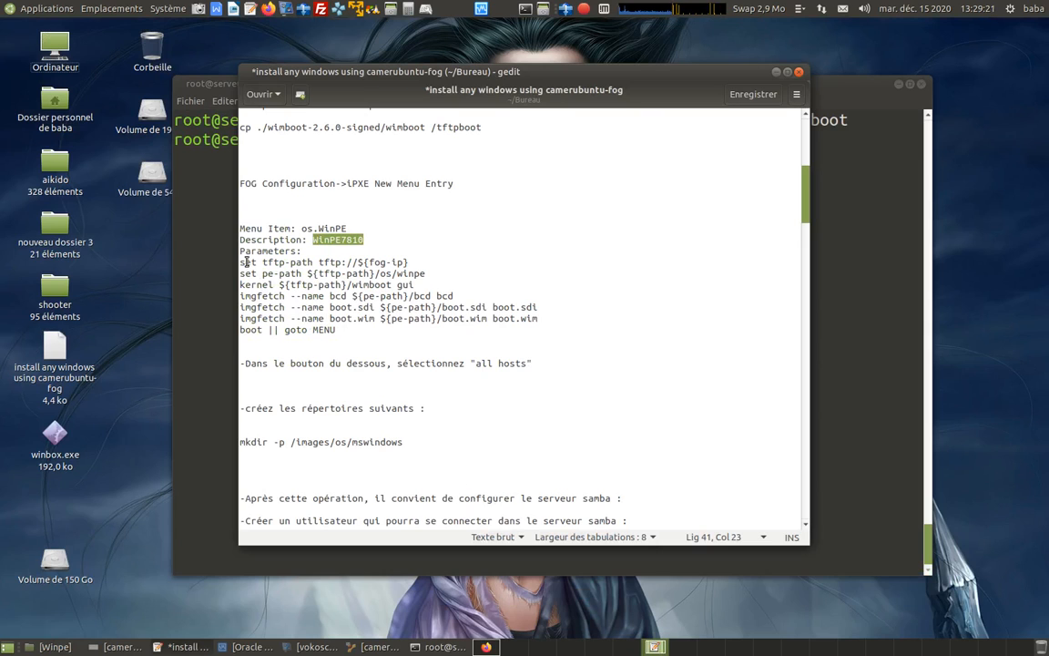
left_click_drag(240, 263, 335, 330)
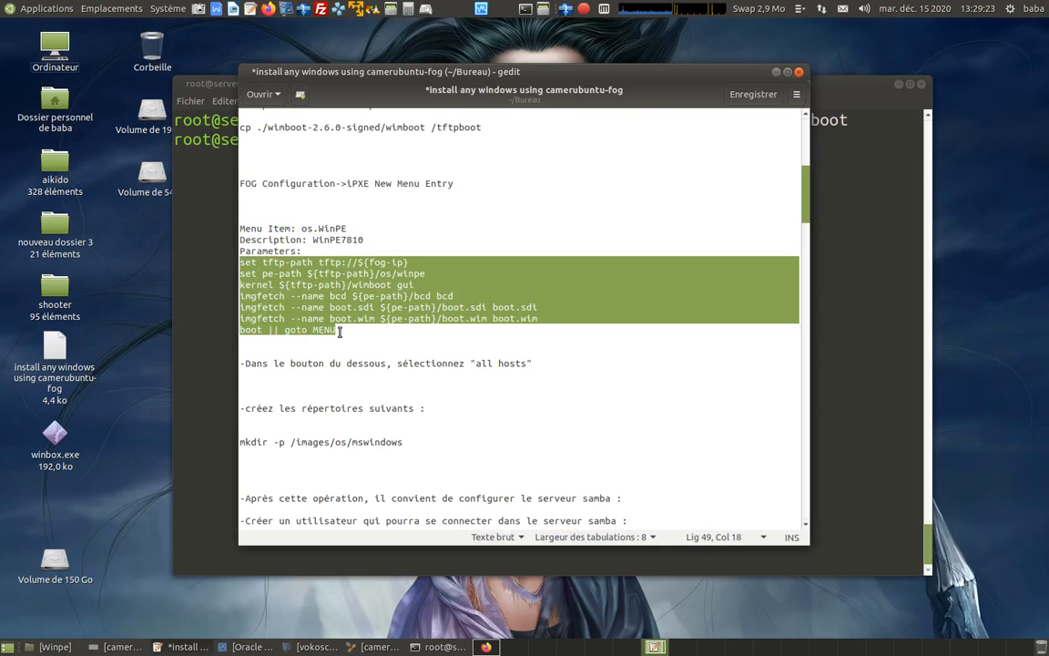
right_click(350, 286)
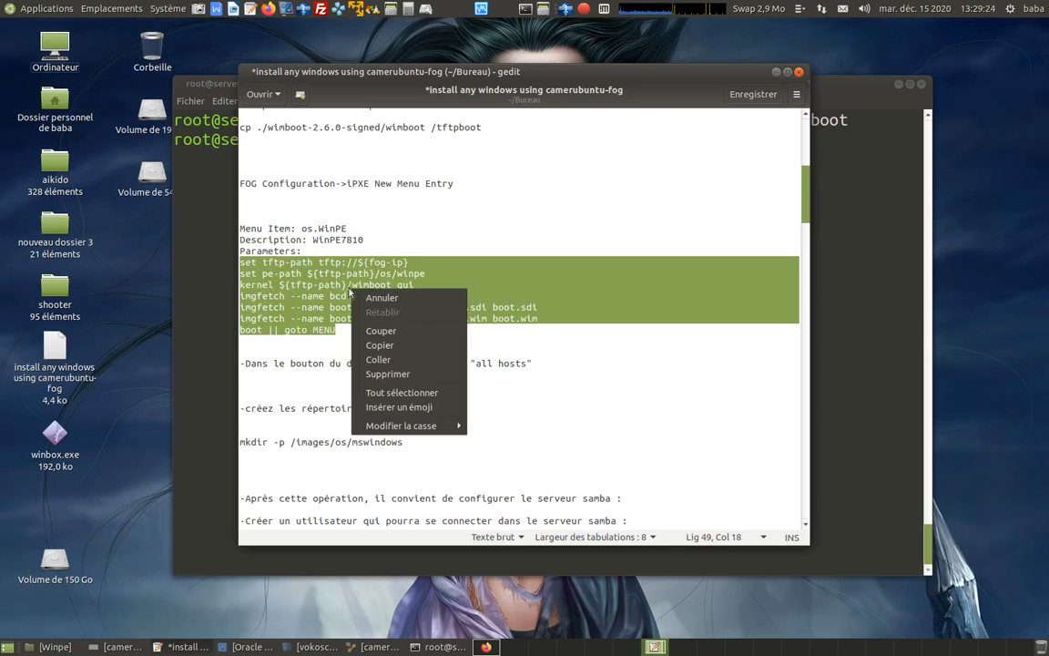
left_click(393, 346)
left_click(302, 251)
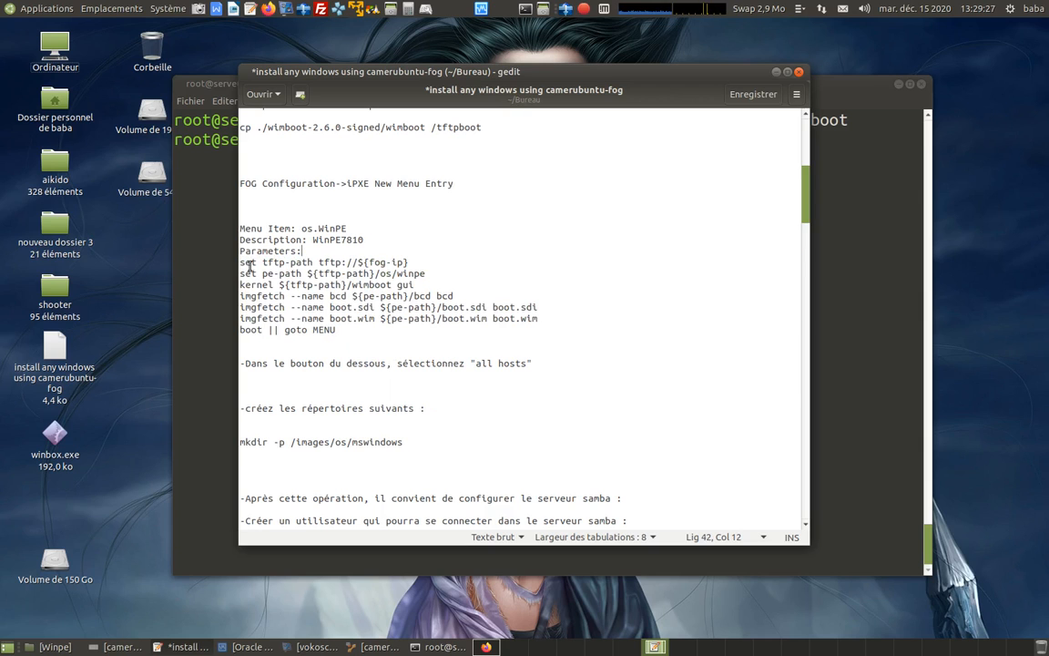
left_click_drag(240, 264, 344, 331)
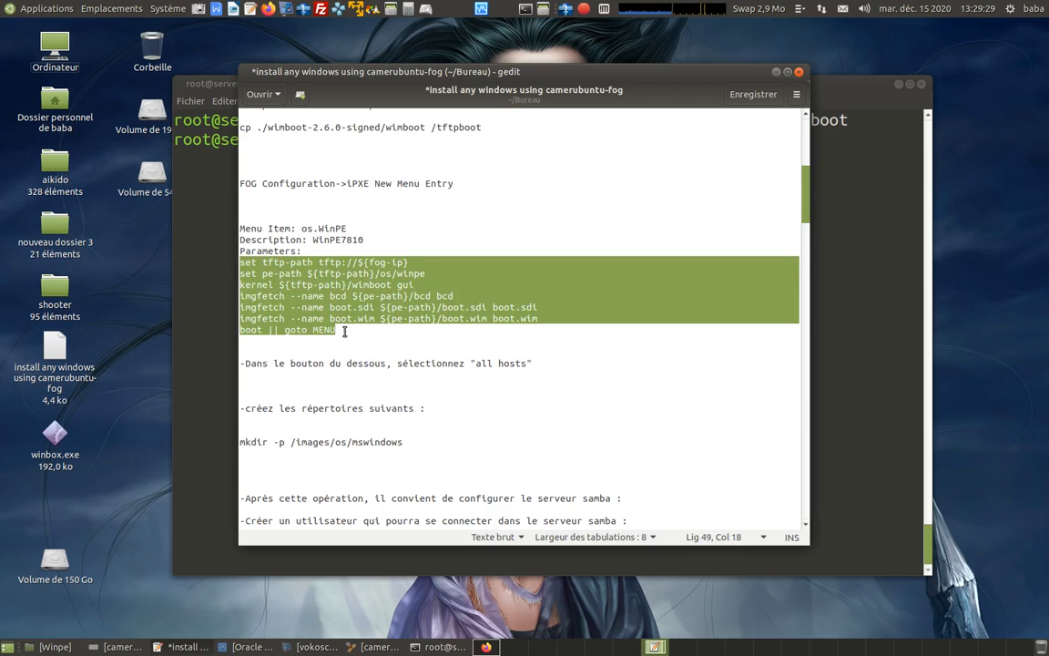
right_click(344, 302)
left_click(351, 321)
left_click(486, 647)
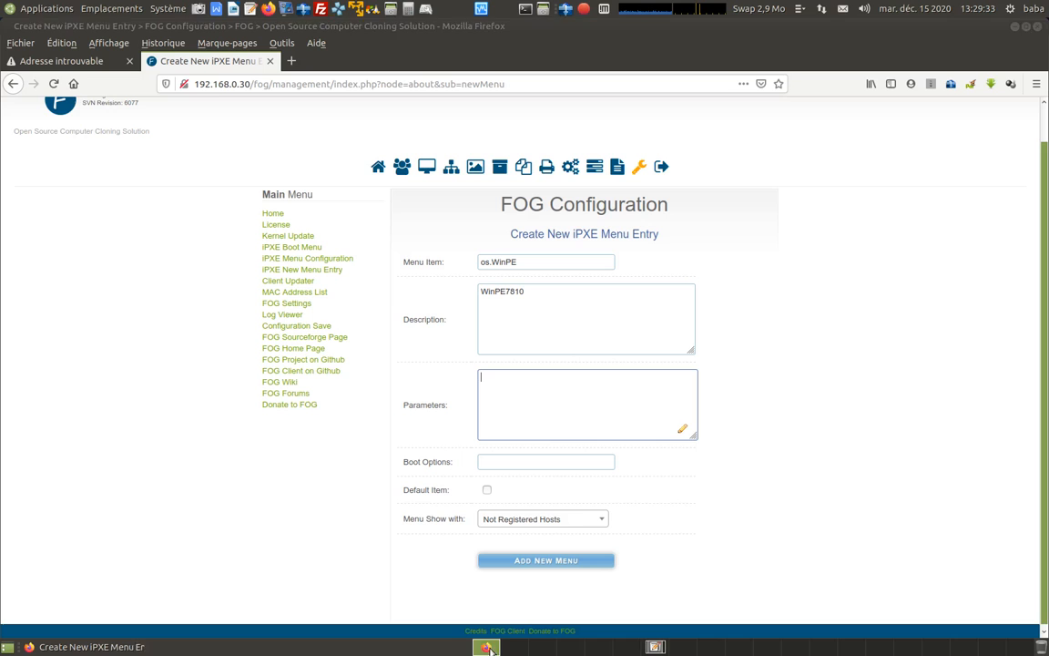
right_click(499, 392)
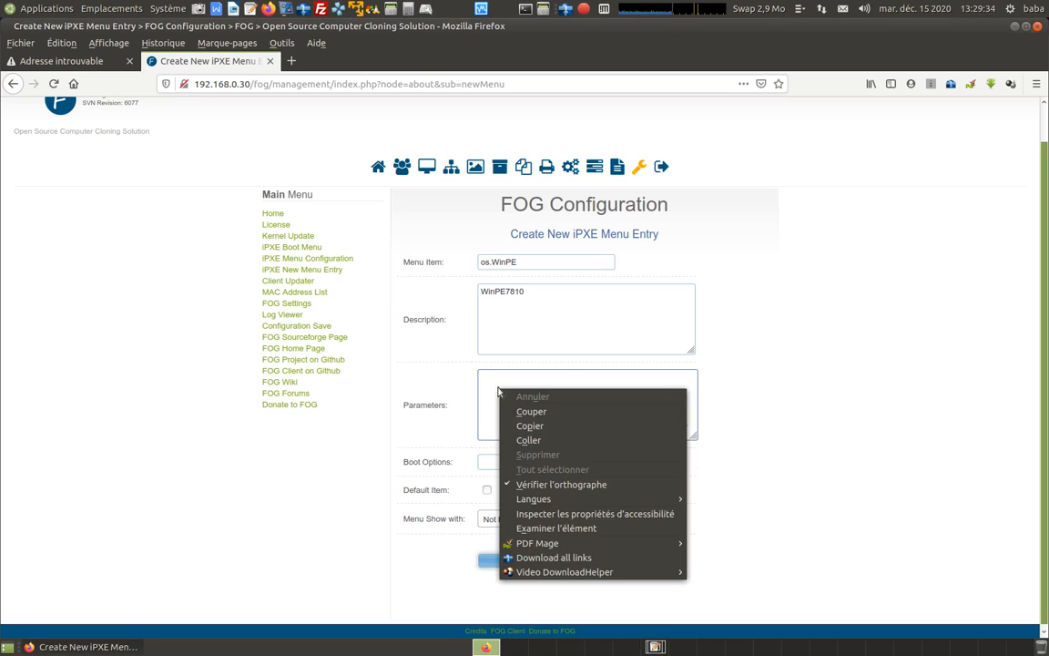
left_click(530, 440)
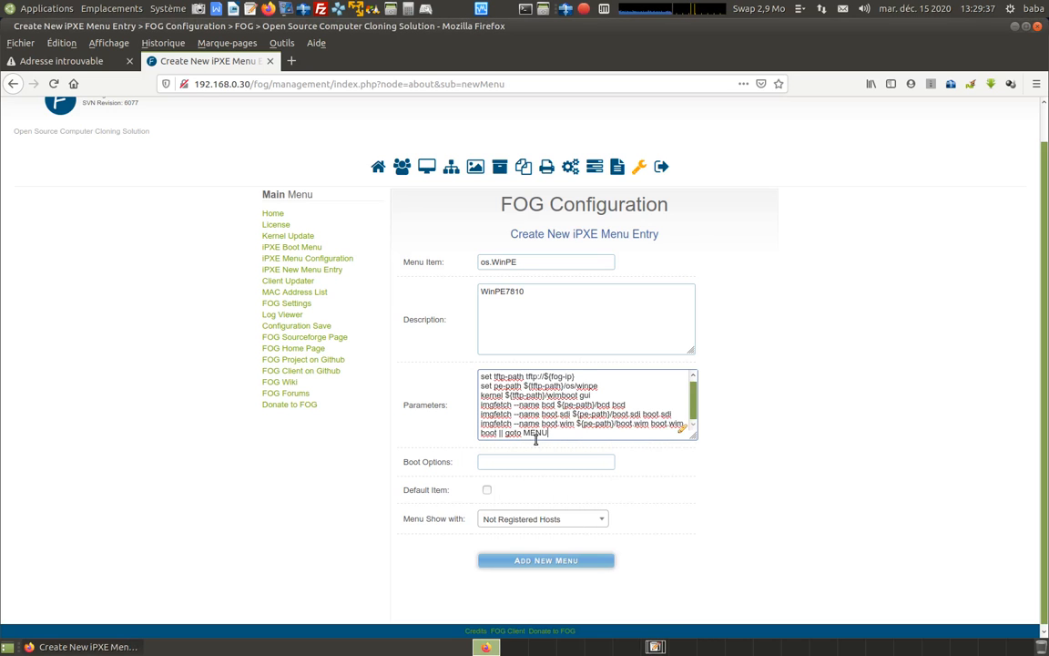
Set the os.WinPE entry's Menu Show with option to All Hosts and add the new iPXE menu.
scroll(788, 498, "down", 1)
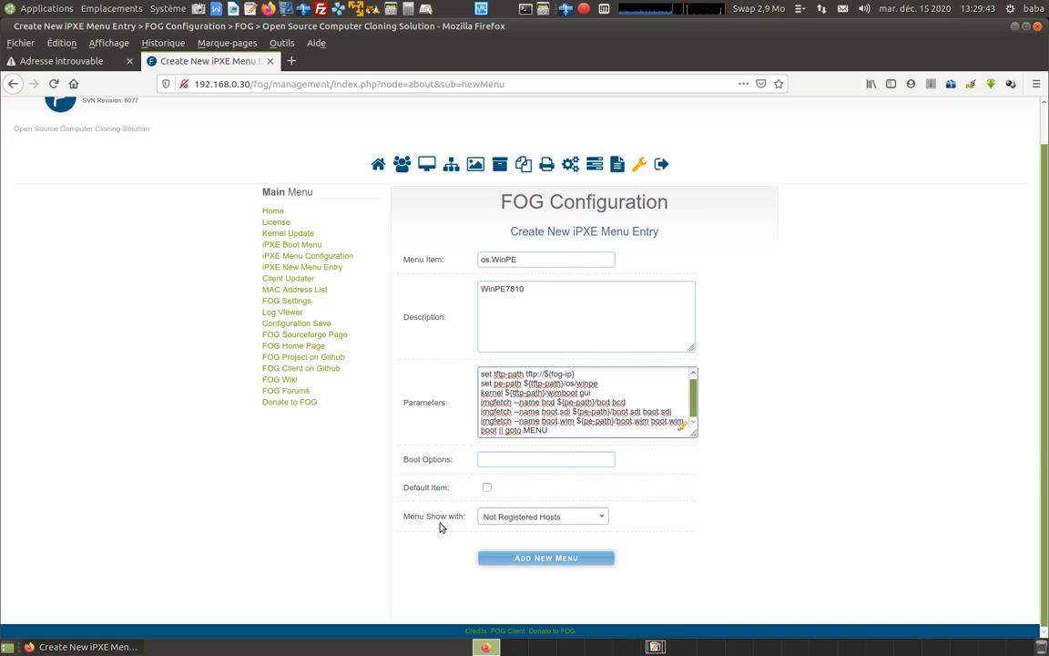
left_click(599, 517)
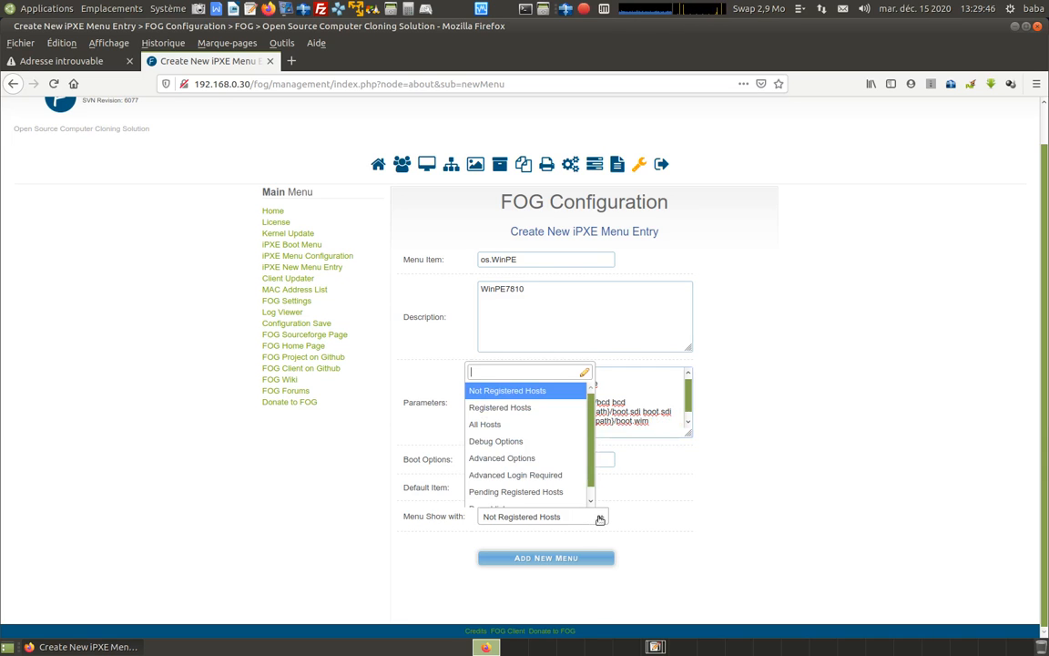
left_click(507, 427)
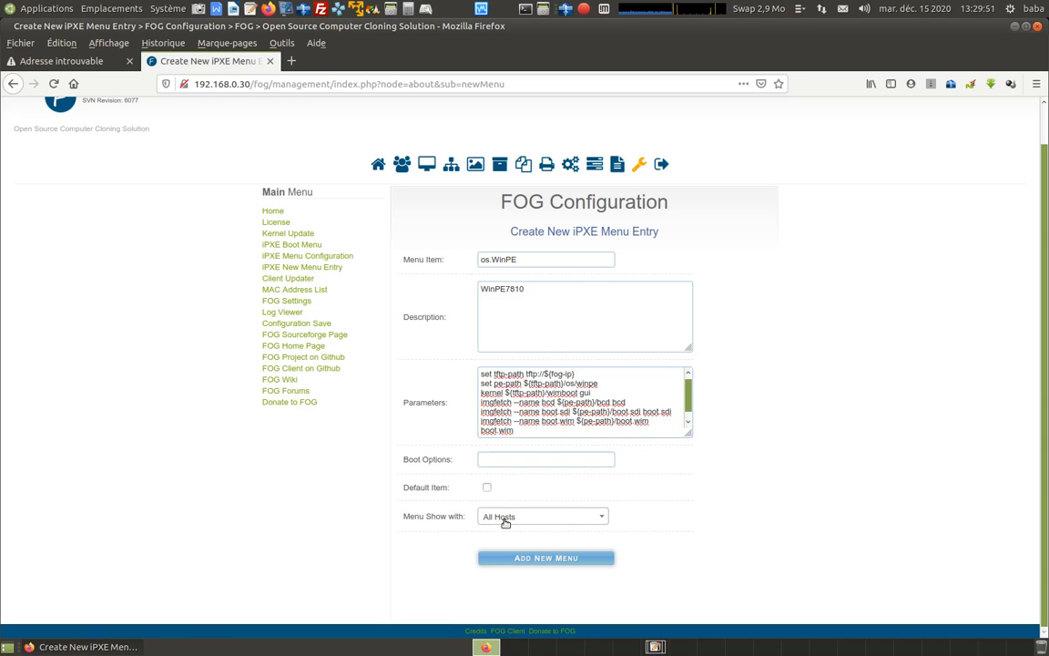
left_click(538, 558)
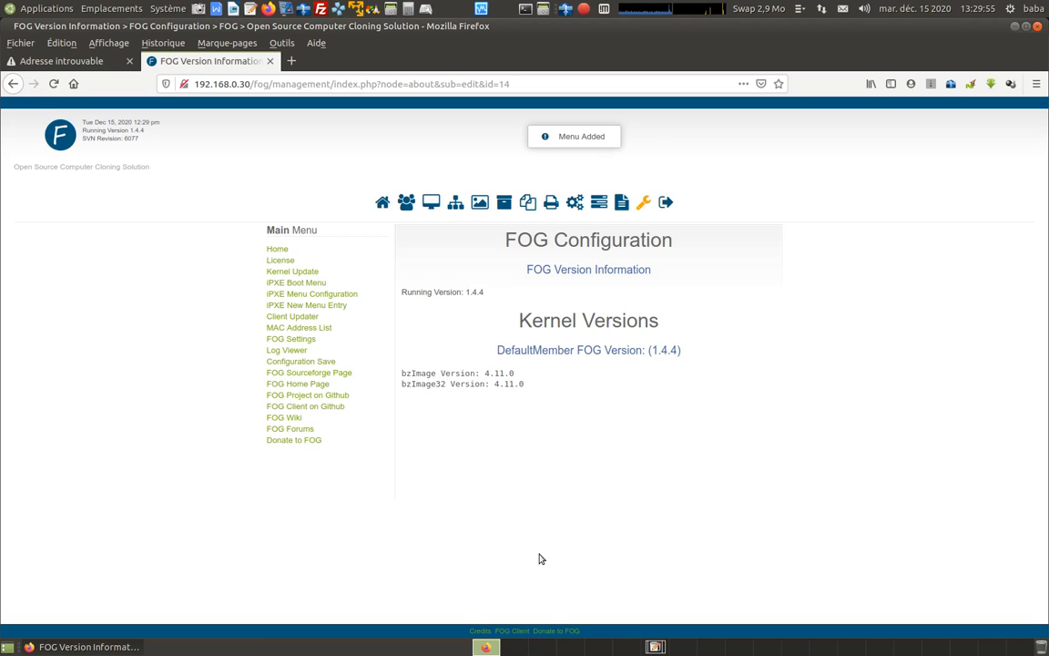
Copy "mkdir -p /images/os/mswindows" from the installation notes and run it in the server's root terminal.
left_click(655, 647)
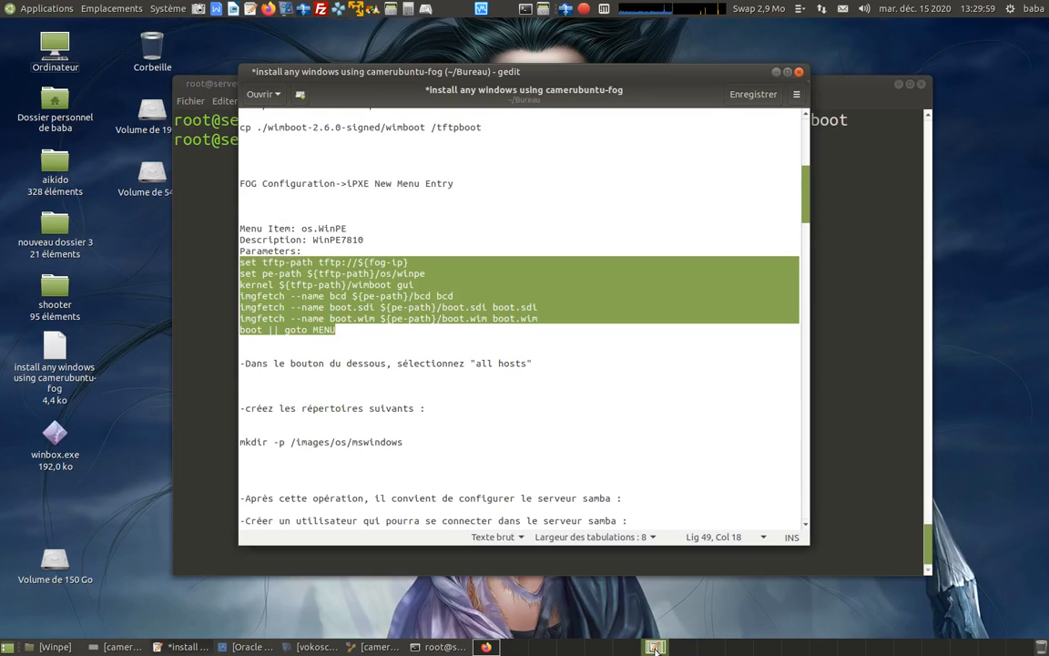
left_click(496, 399)
scroll(444, 344, "down", 4)
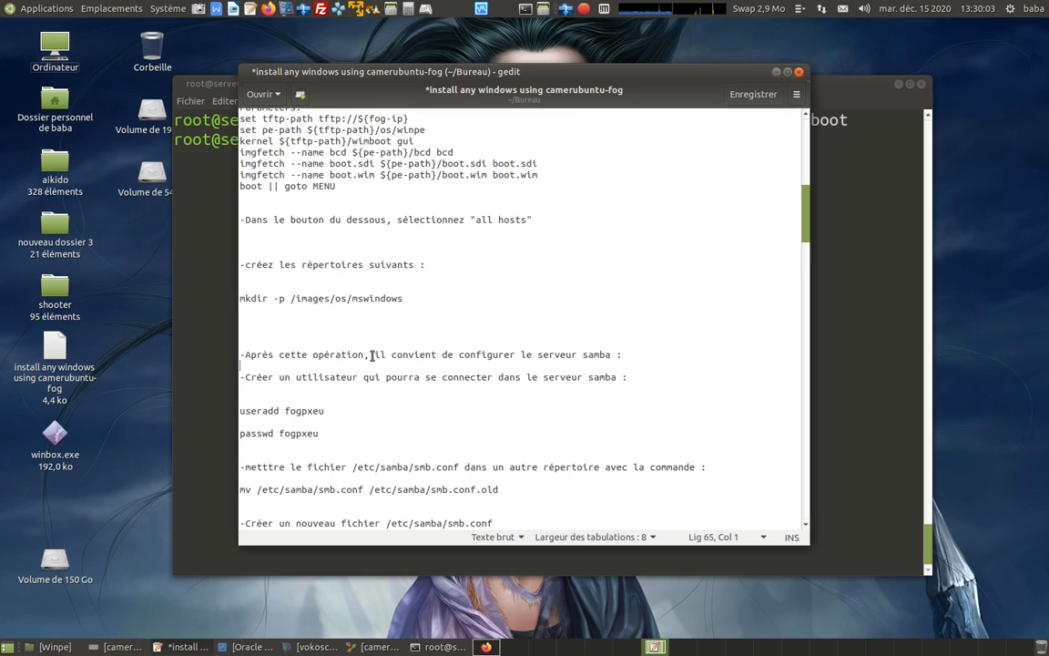
left_click_drag(241, 299, 402, 299)
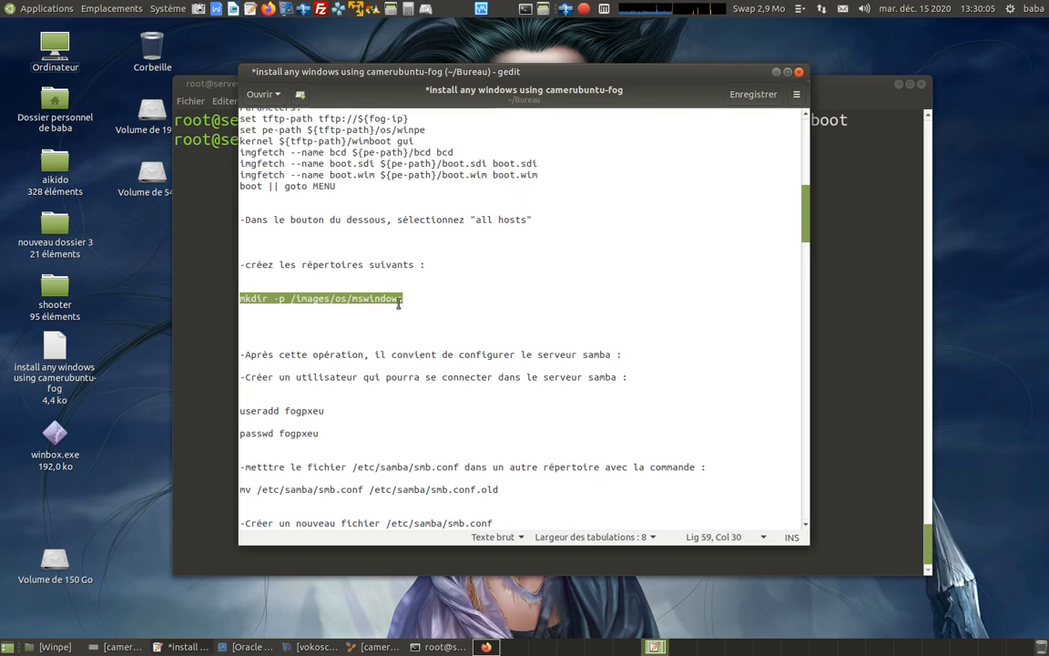
right_click(349, 298)
left_click(423, 356)
left_click(831, 302)
right_click(452, 146)
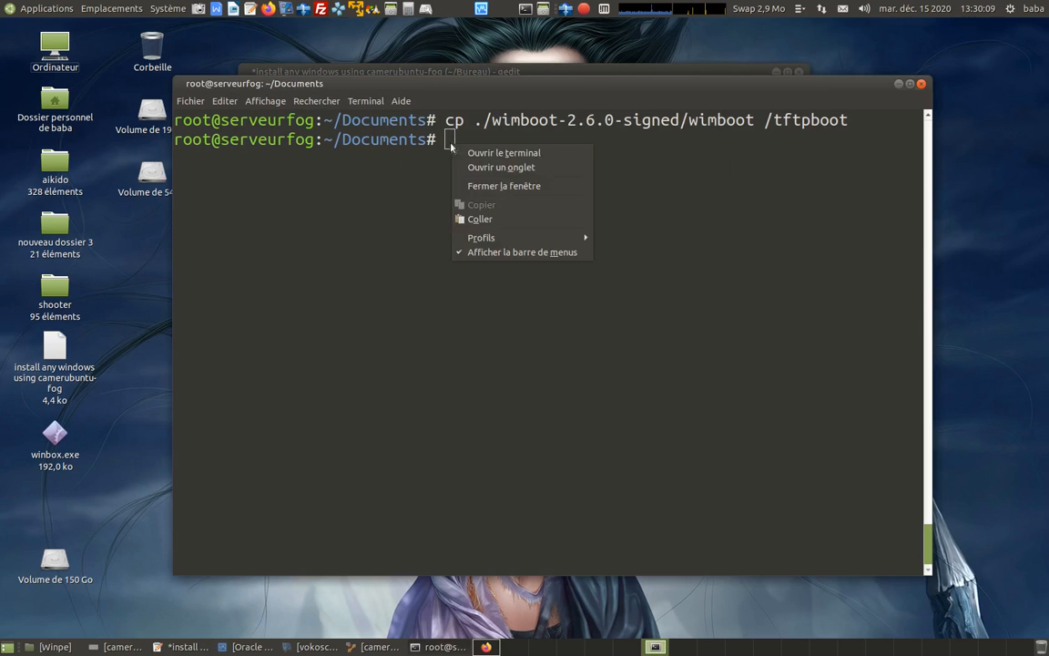
left_click(451, 195)
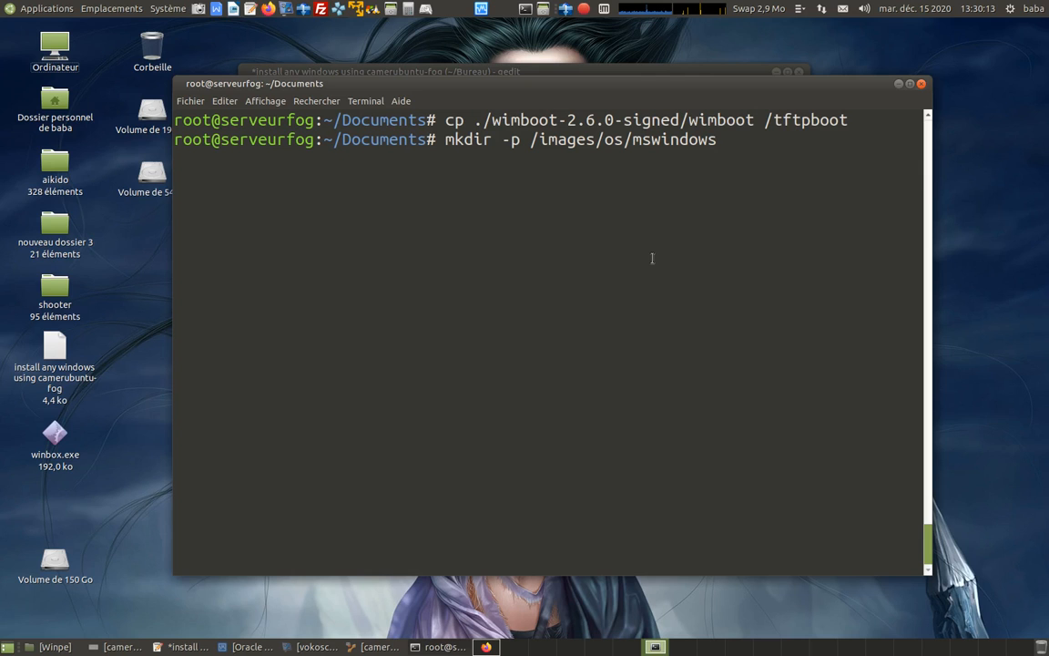
key("Return")
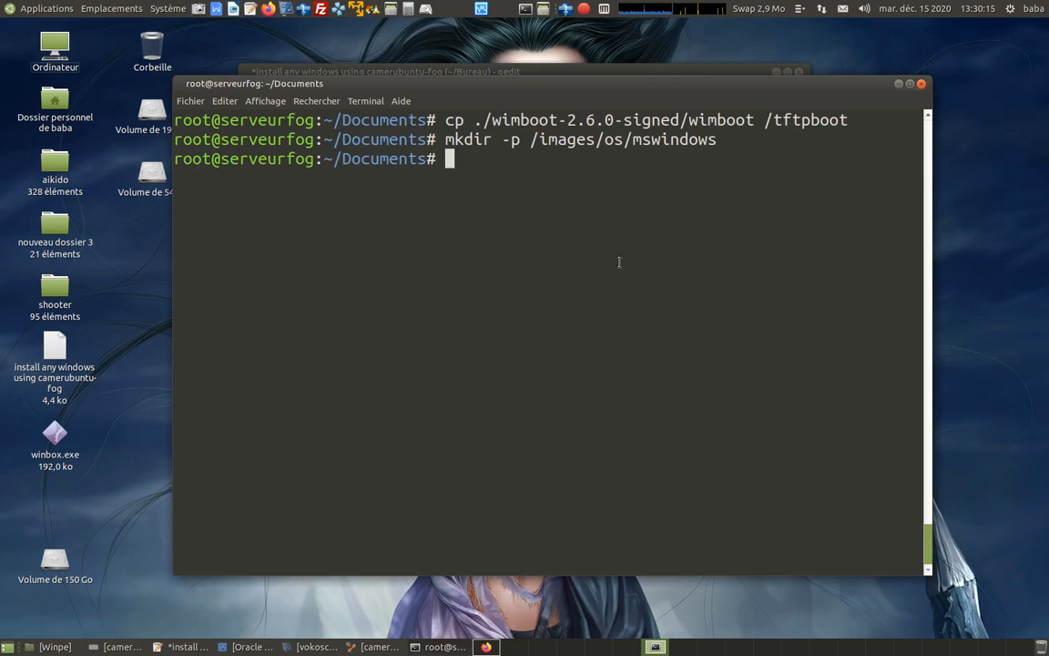
Copy "useradd fogpxeu" from the notes and run it in the root terminal to create the Samba user.
left_click(173, 647)
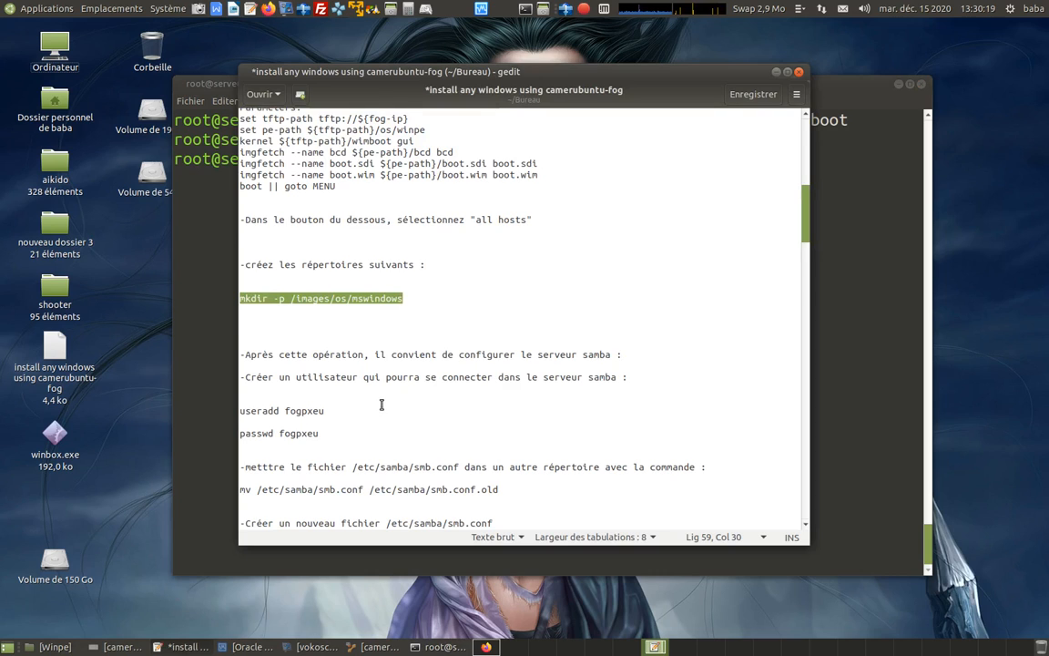
scroll(381, 404, "down", 1)
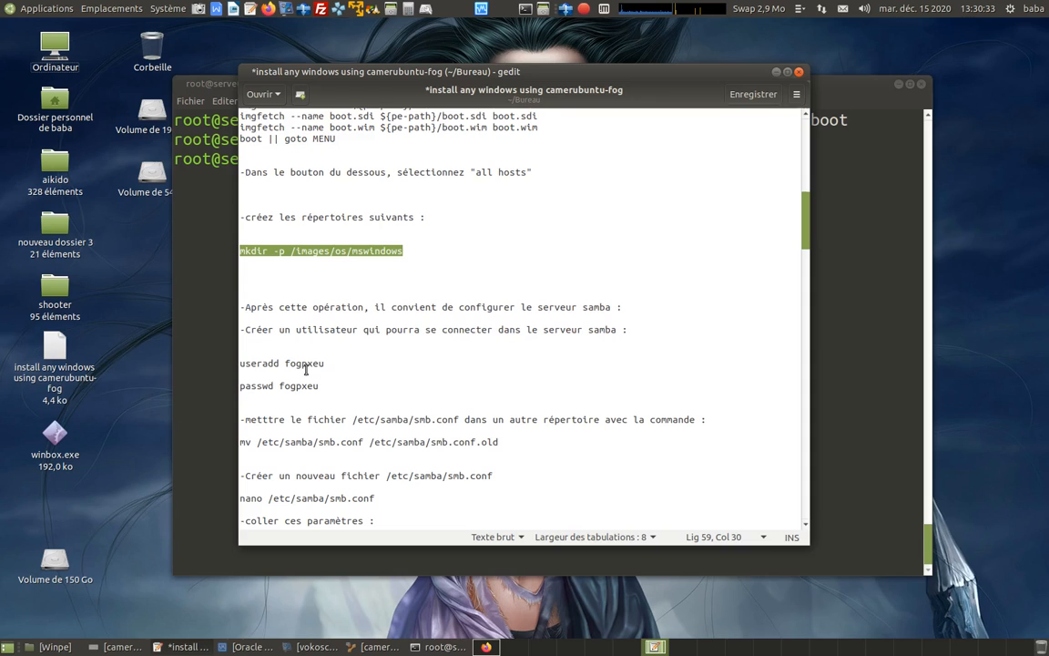
left_click_drag(284, 363, 334, 359)
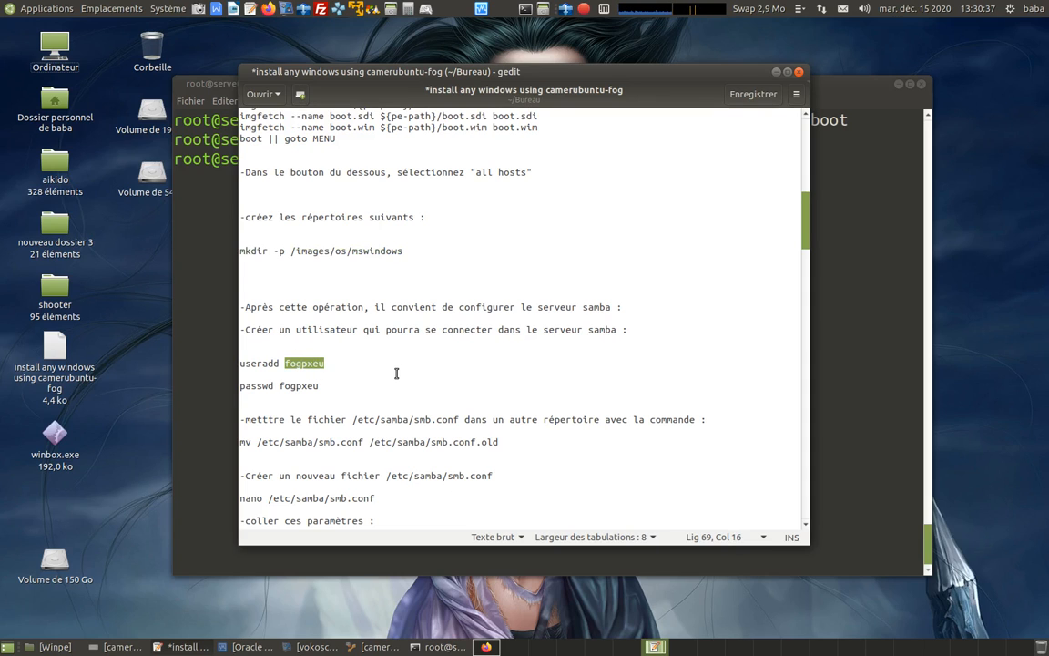
left_click(359, 374)
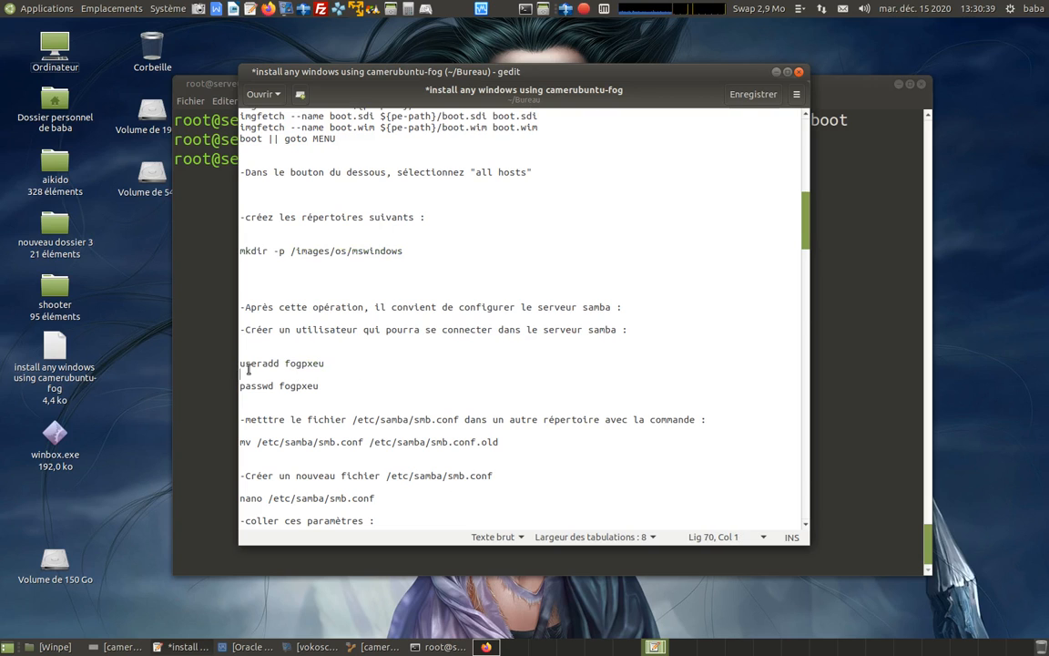
left_click_drag(240, 363, 326, 363)
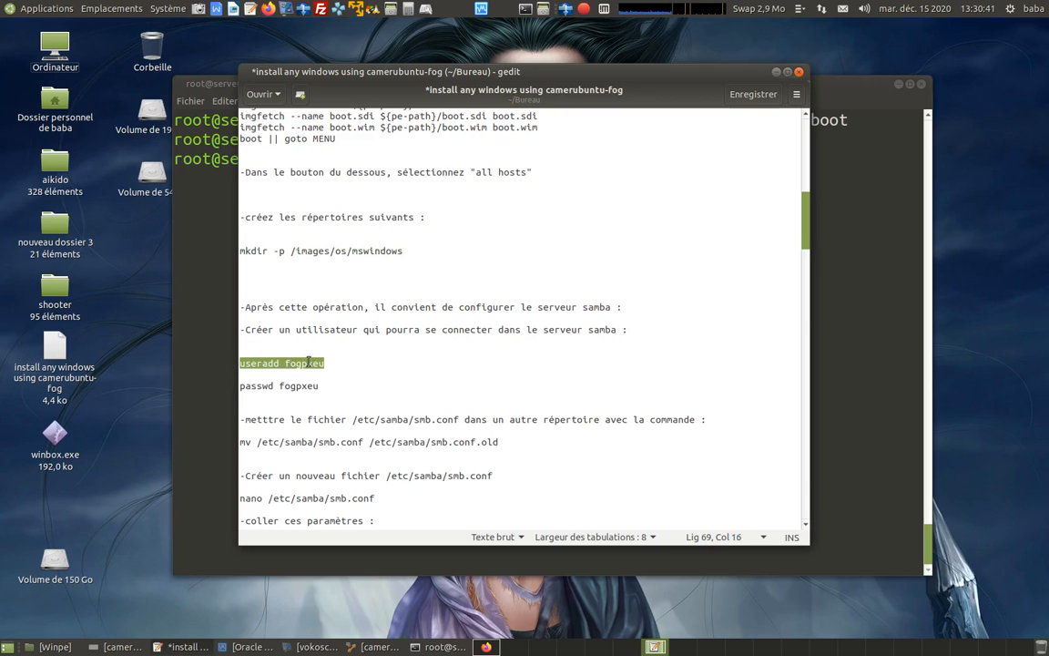
right_click(309, 365)
left_click(342, 403)
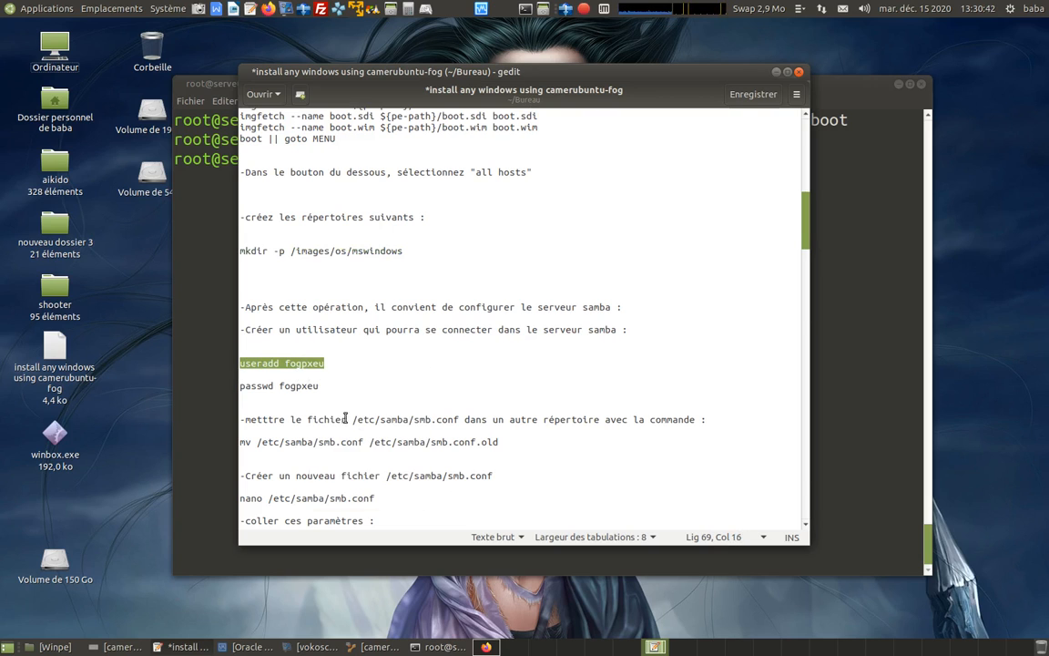
left_click(321, 376)
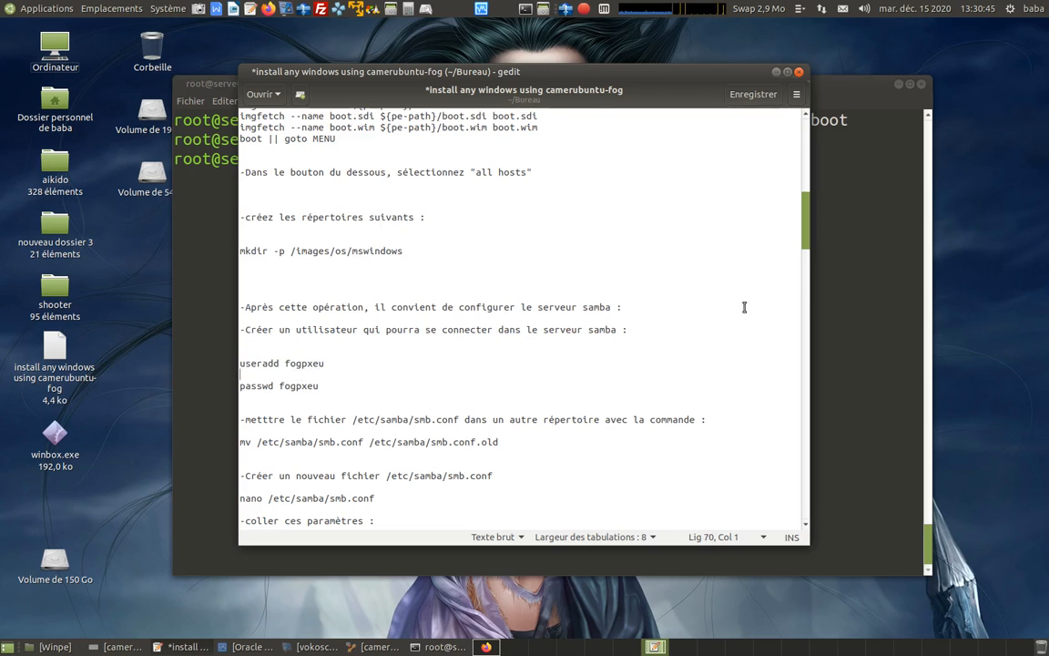
left_click(831, 293)
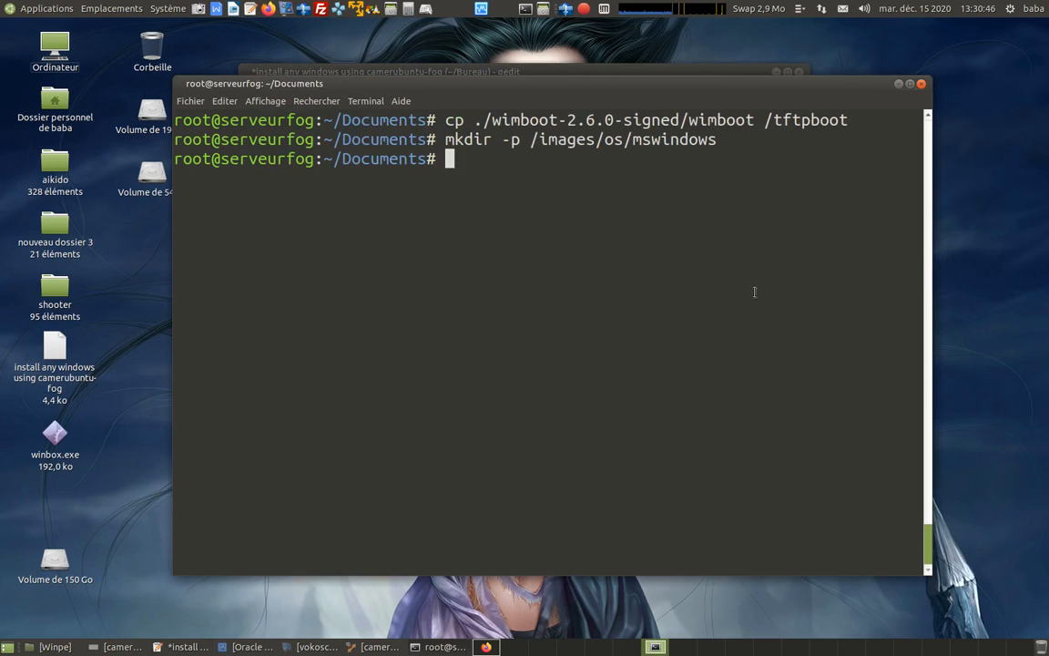
right_click(455, 162)
left_click(483, 235)
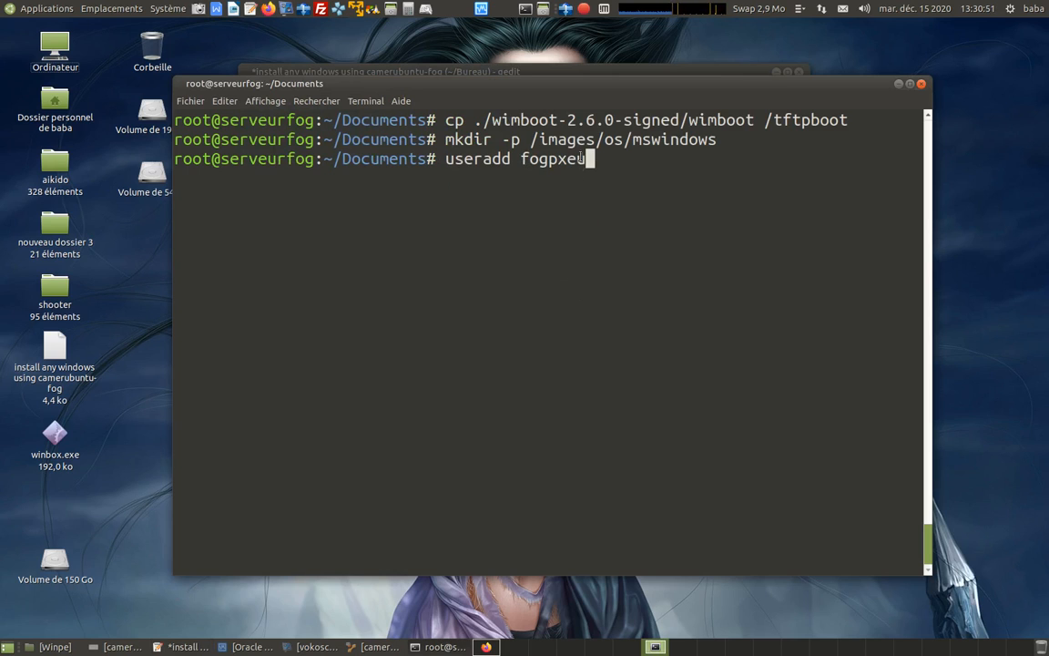
key("Return")
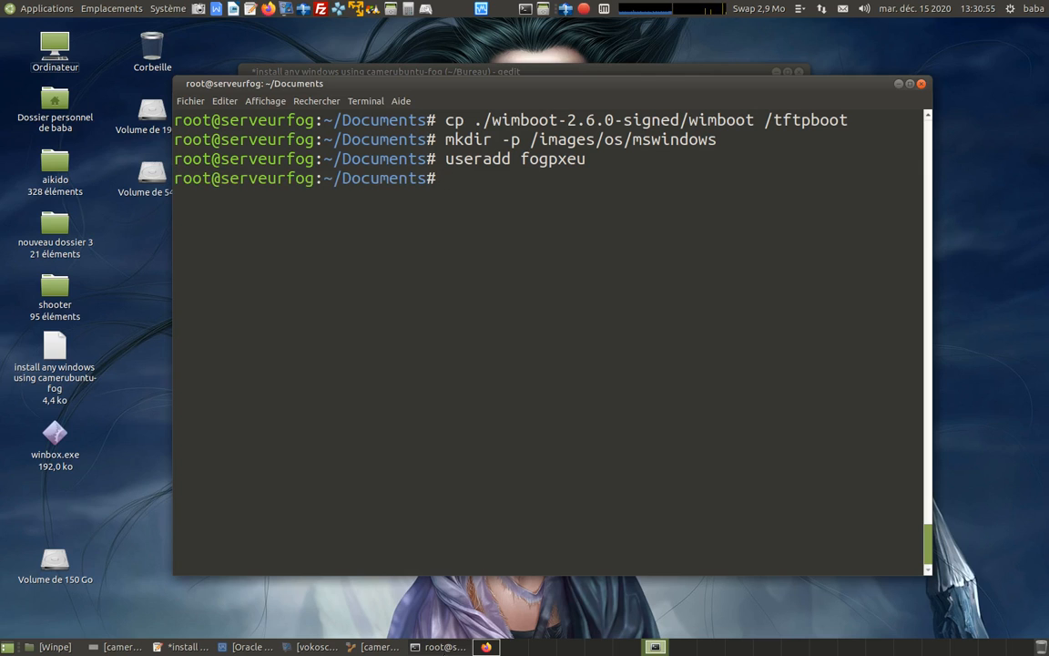
Run "passwd fogpxeu" copied from the notes in the root terminal, then enter and retype the new UNIX password.
left_click(186, 646)
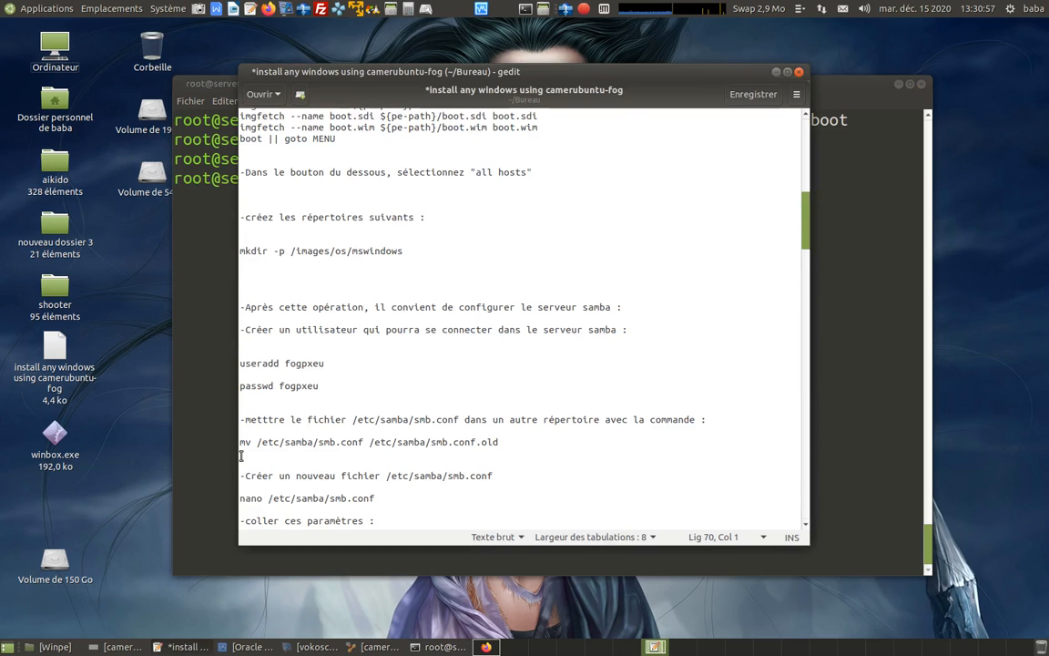
left_click_drag(240, 386, 318, 386)
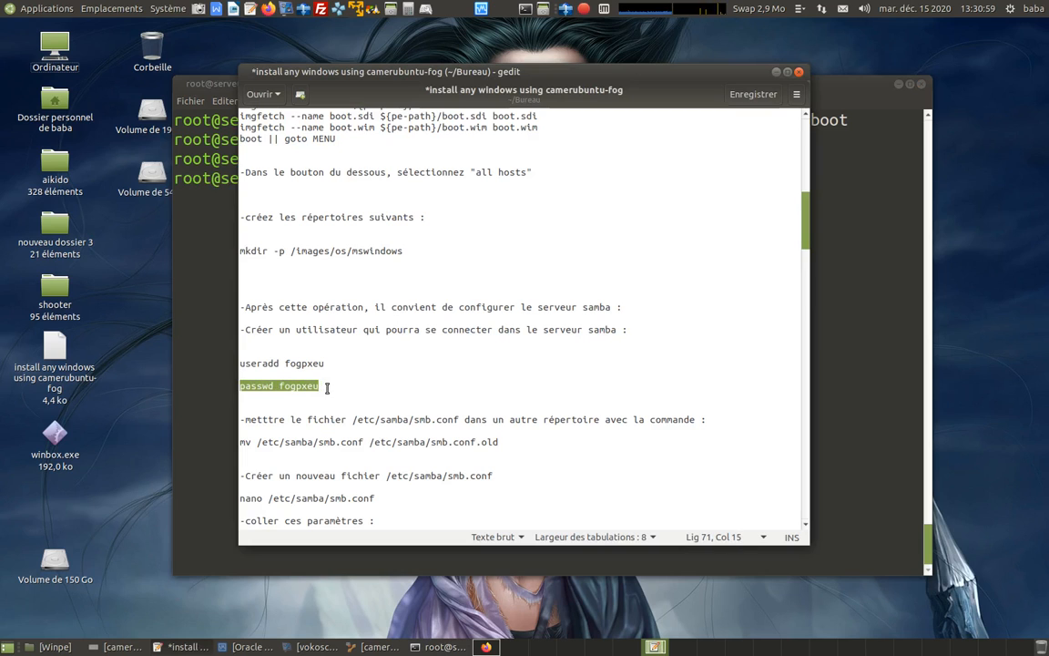
right_click(312, 390)
left_click(341, 444)
key("alt+Tab")
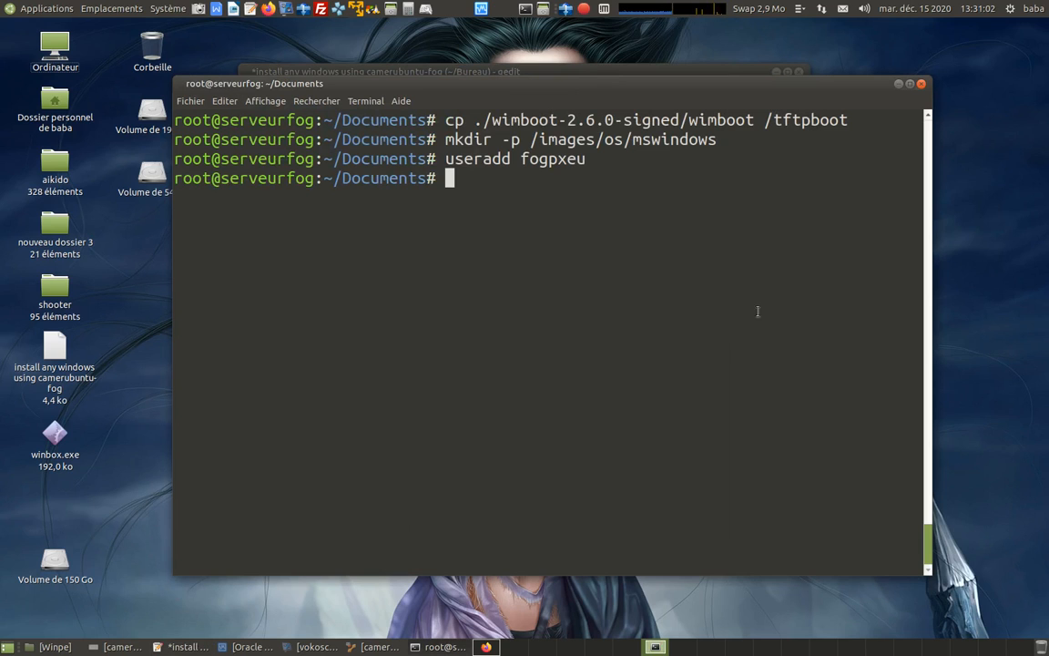
right_click(450, 183)
left_click(512, 257)
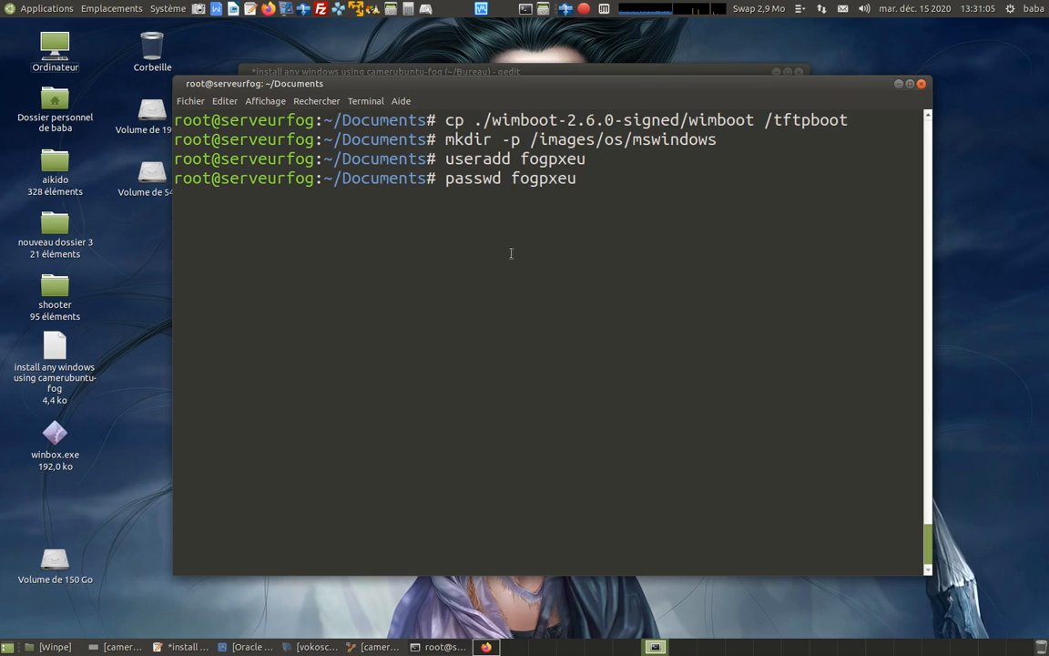
key("Return")
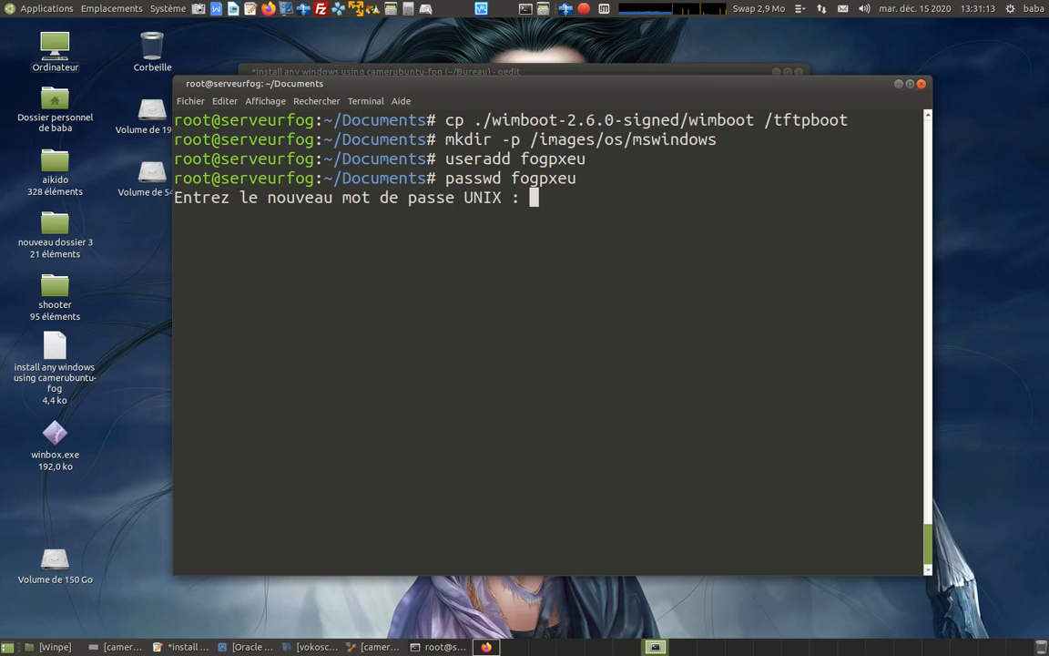
key("Return")
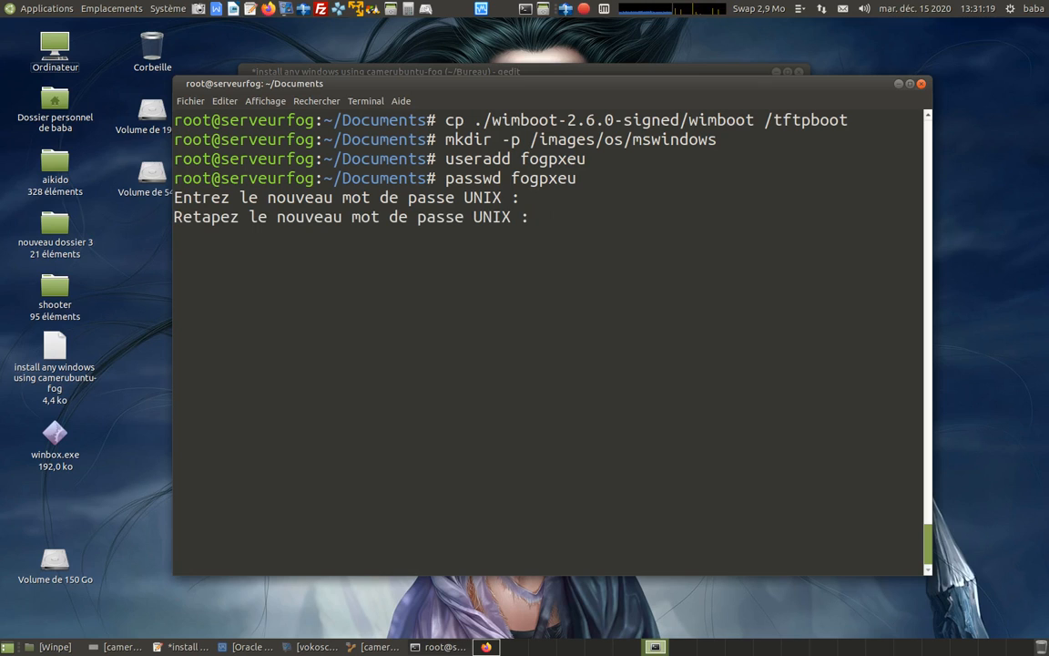
key("Return")
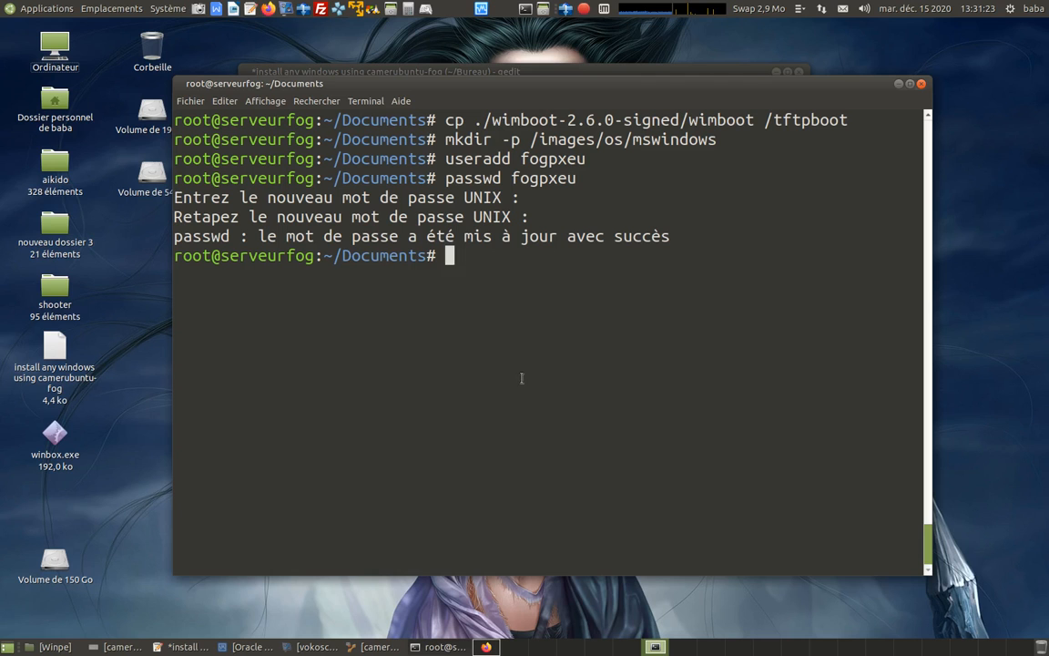
Back up the Samba configuration by running "mv /etc/samba/smb.conf /etc/samba/smb.conf.old" from the notes in the terminal.
left_click(195, 647)
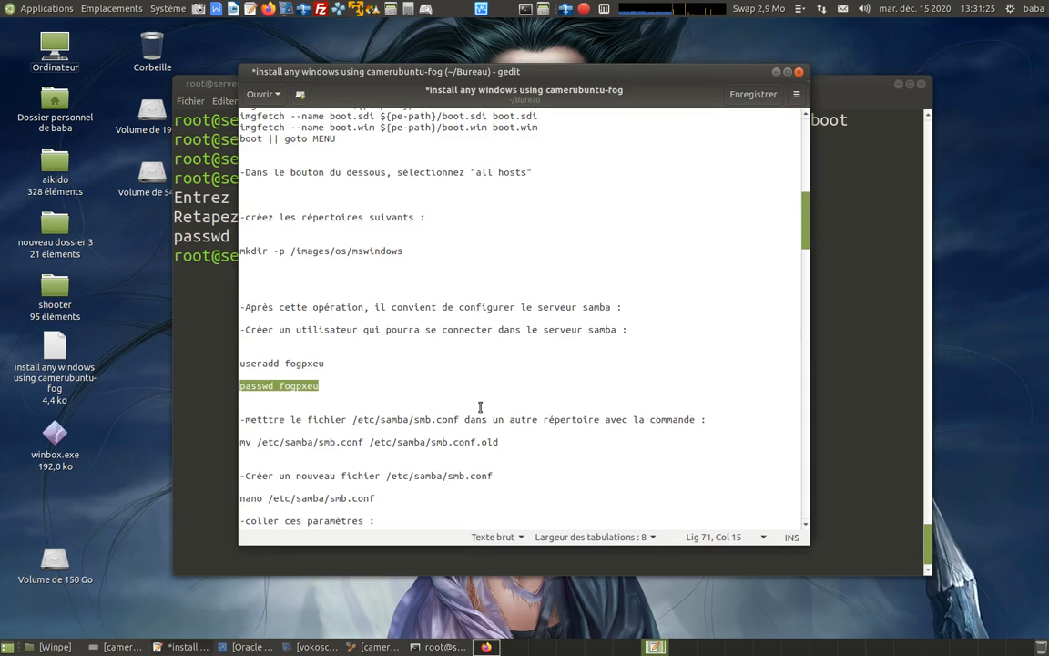
scroll(466, 368, "down", 4)
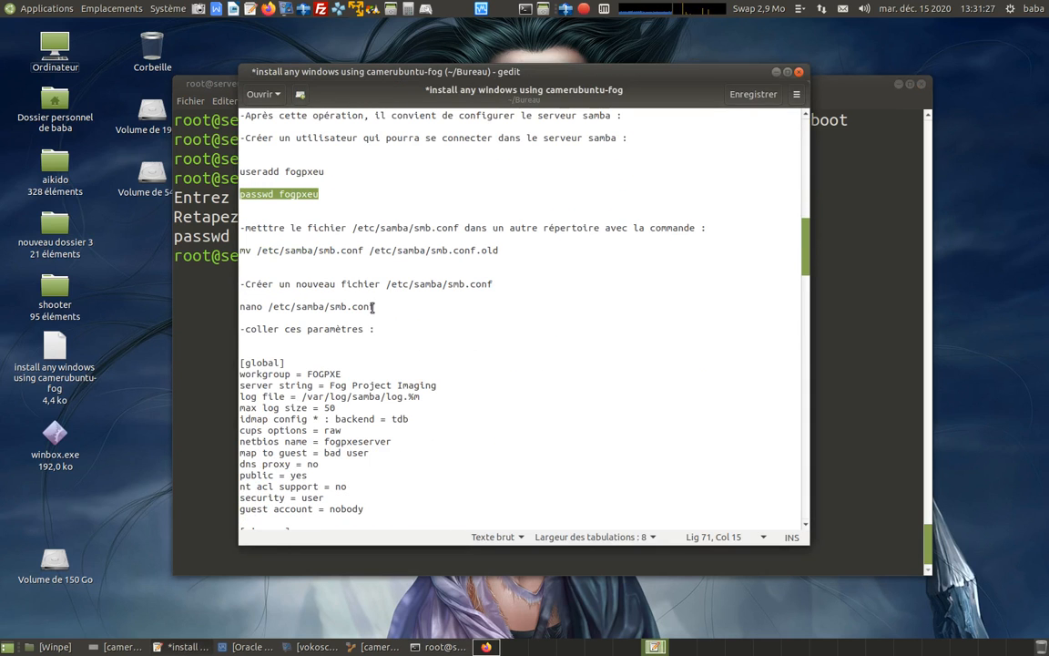
left_click_drag(240, 250, 512, 252)
right_click(470, 250)
left_click(499, 311)
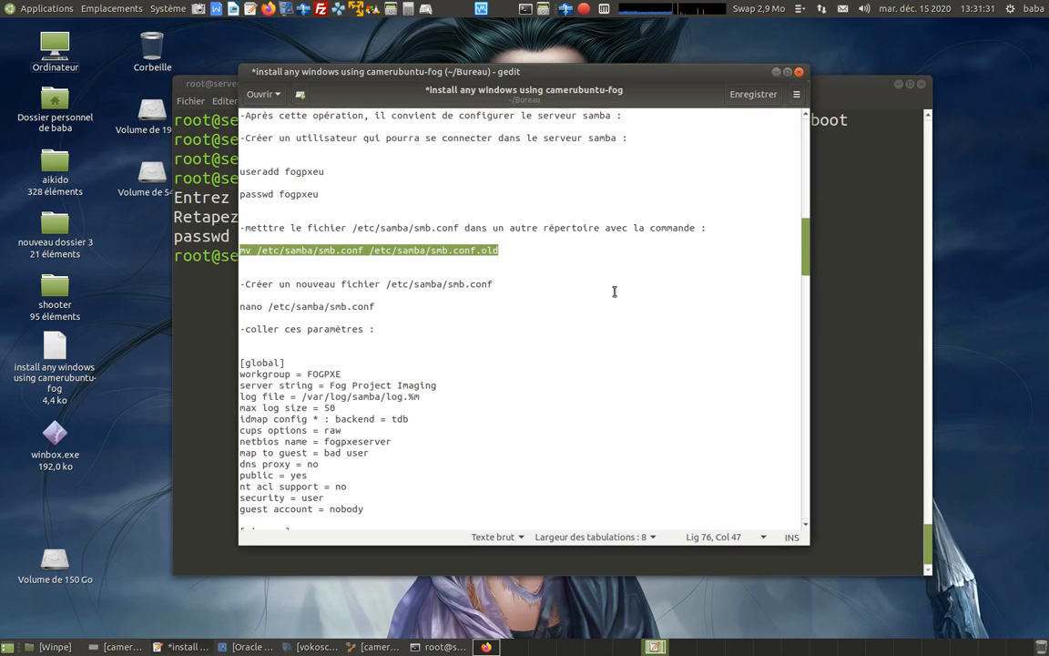
key("alt+Tab")
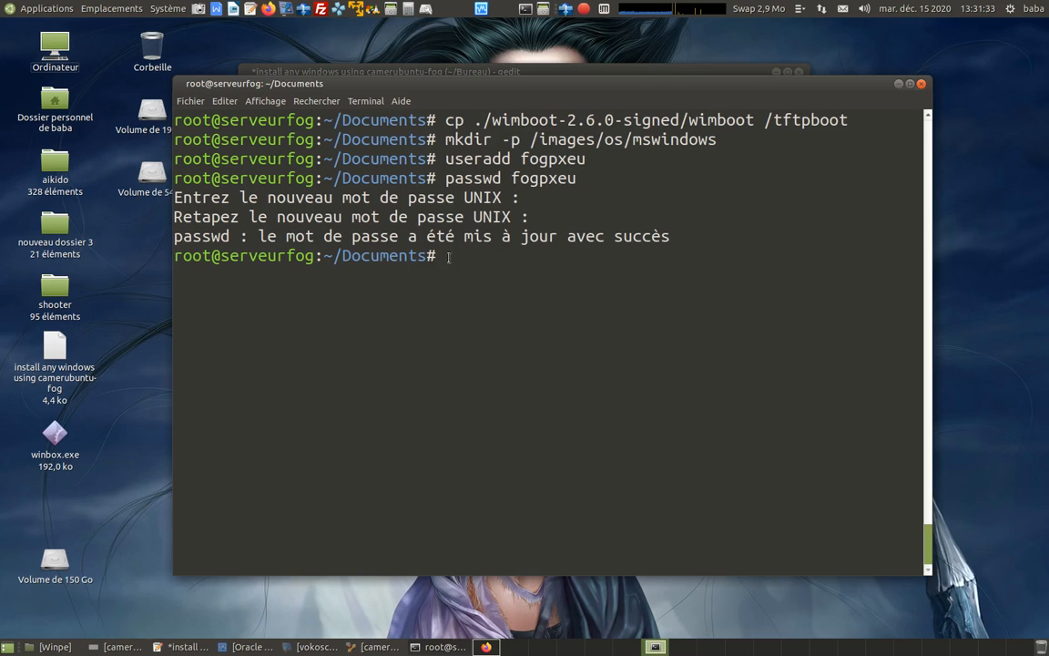
right_click(448, 258)
left_click(482, 334)
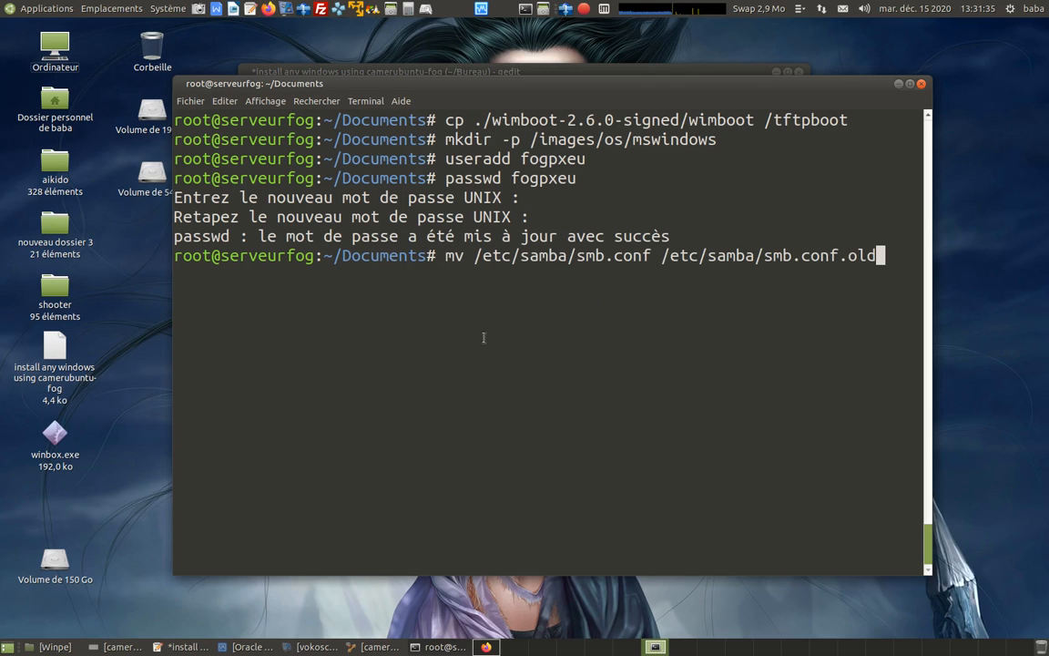
key("Return")
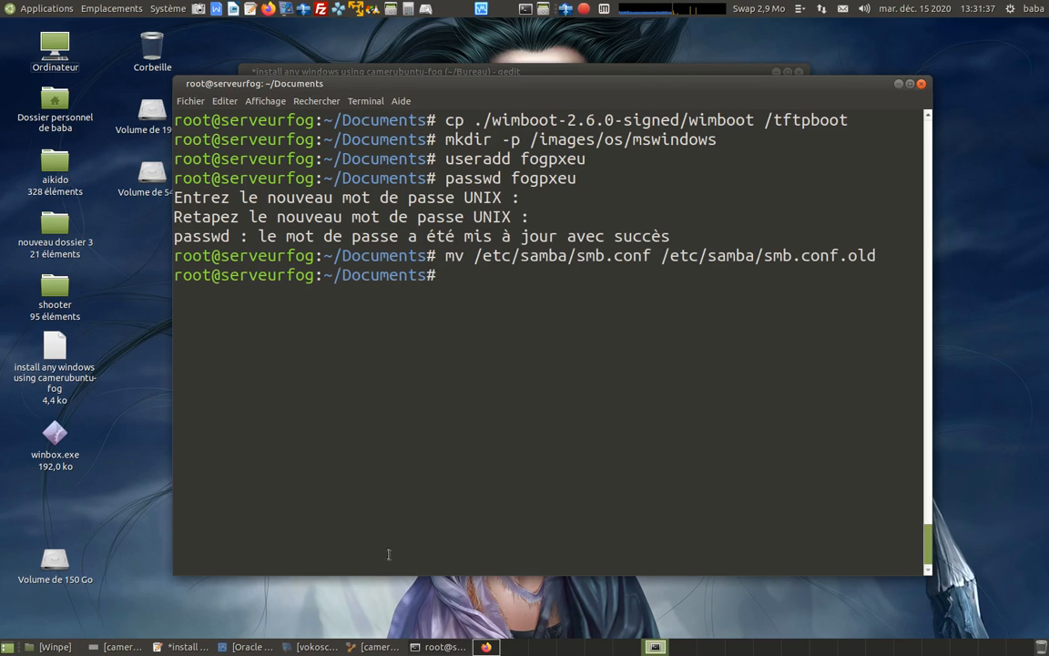
Copy "nano /etc/samba/smb.conf" from the installation notes and run it in the root terminal to start a new Samba configuration file.
left_click(187, 647)
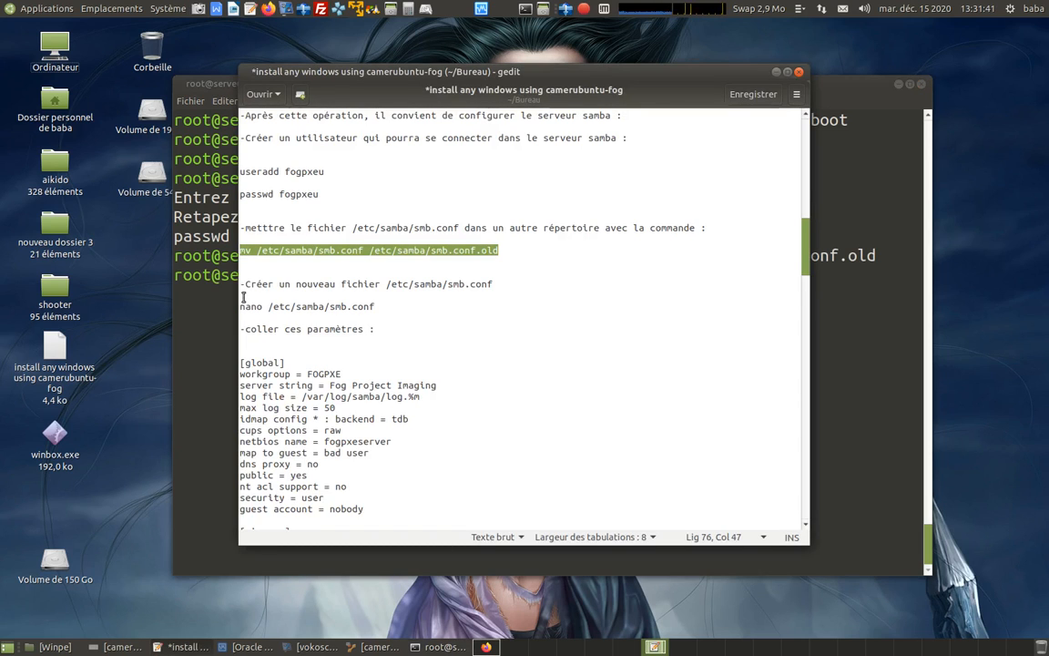
left_click_drag(239, 308, 374, 307)
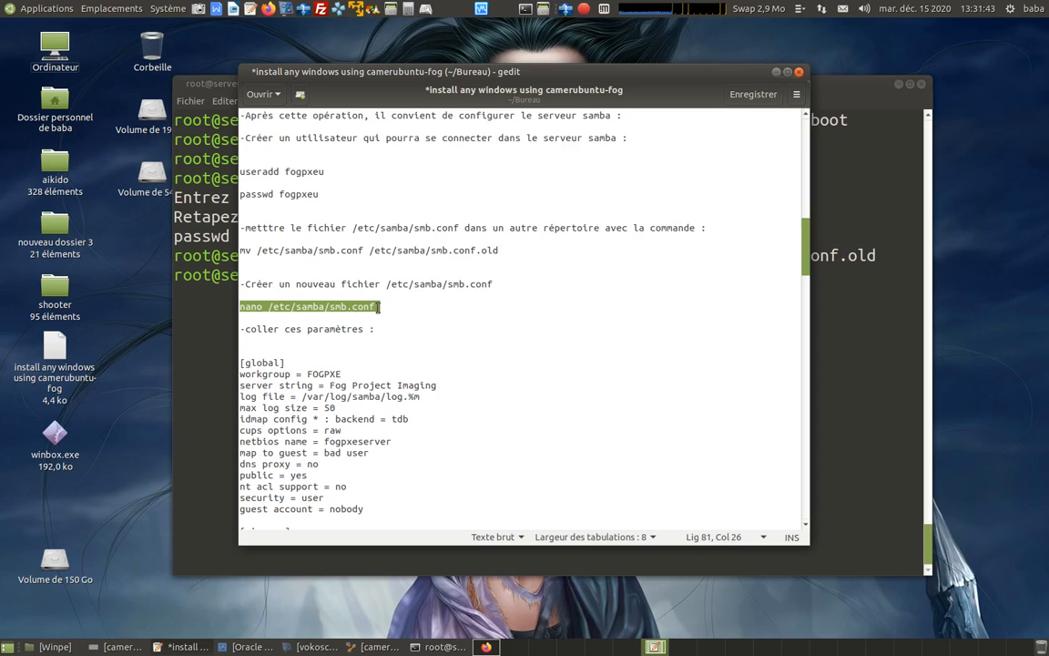
right_click(350, 309)
left_click(396, 365)
key("alt+Tab")
right_click(449, 278)
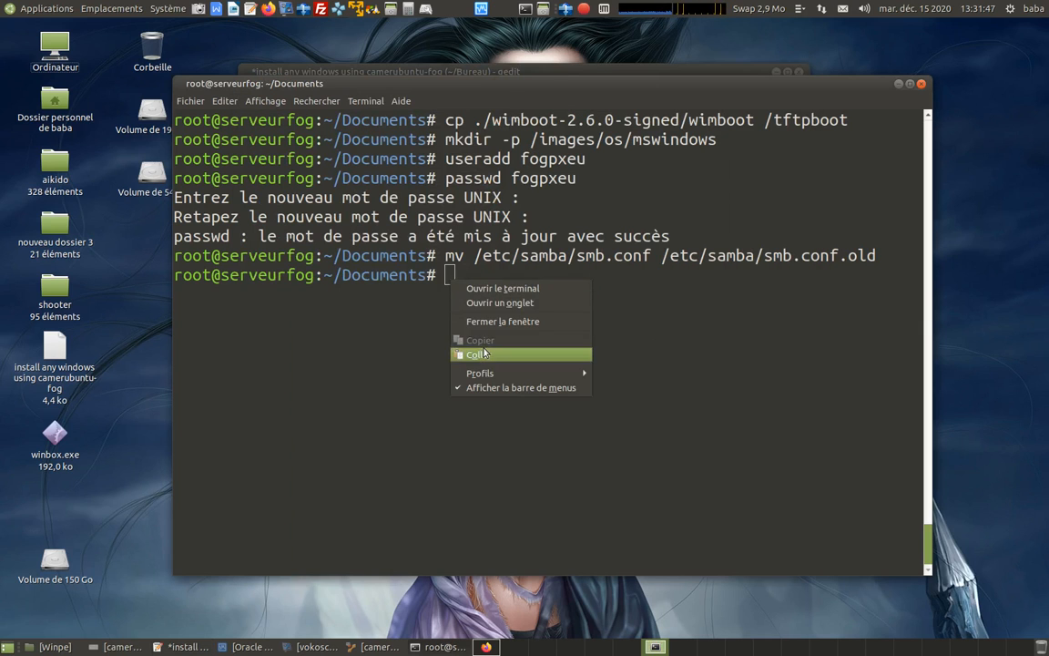
left_click(478, 352)
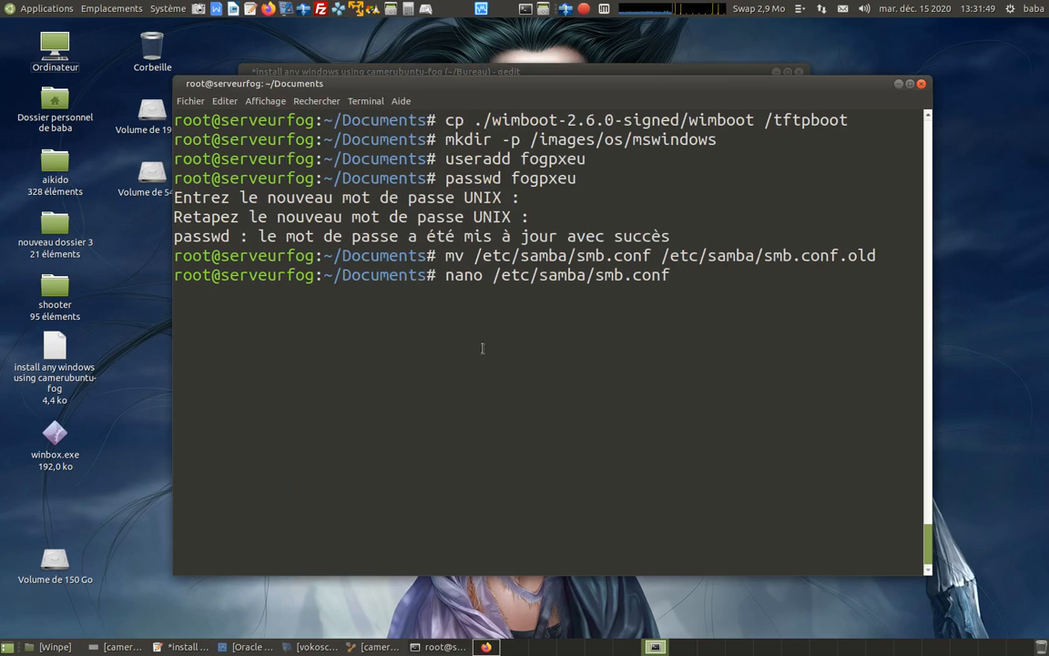
key("Return")
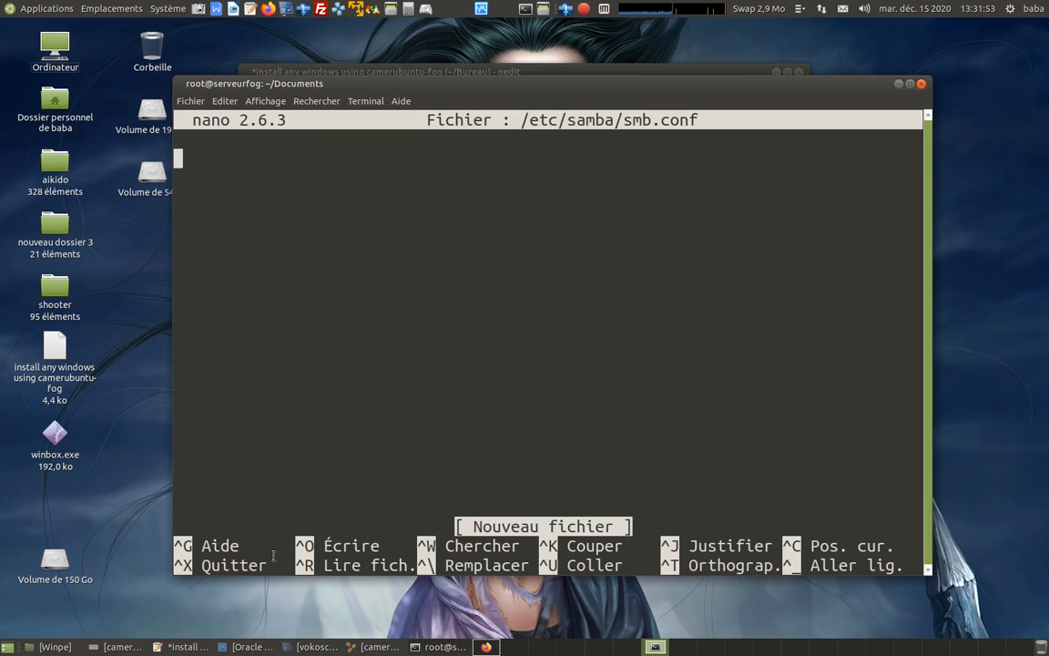
Copy the complete [global] and [winxoem] parameter blocks from the notes and paste them into the empty smb.conf in nano.
left_click(183, 649)
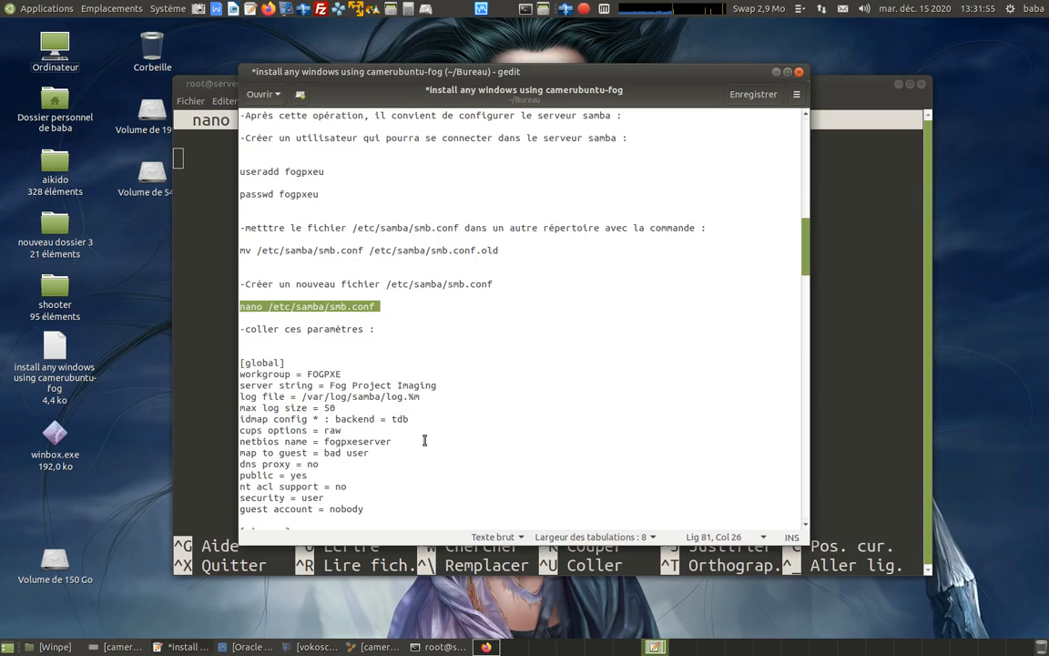
scroll(432, 383, "down", 3)
left_click(460, 356)
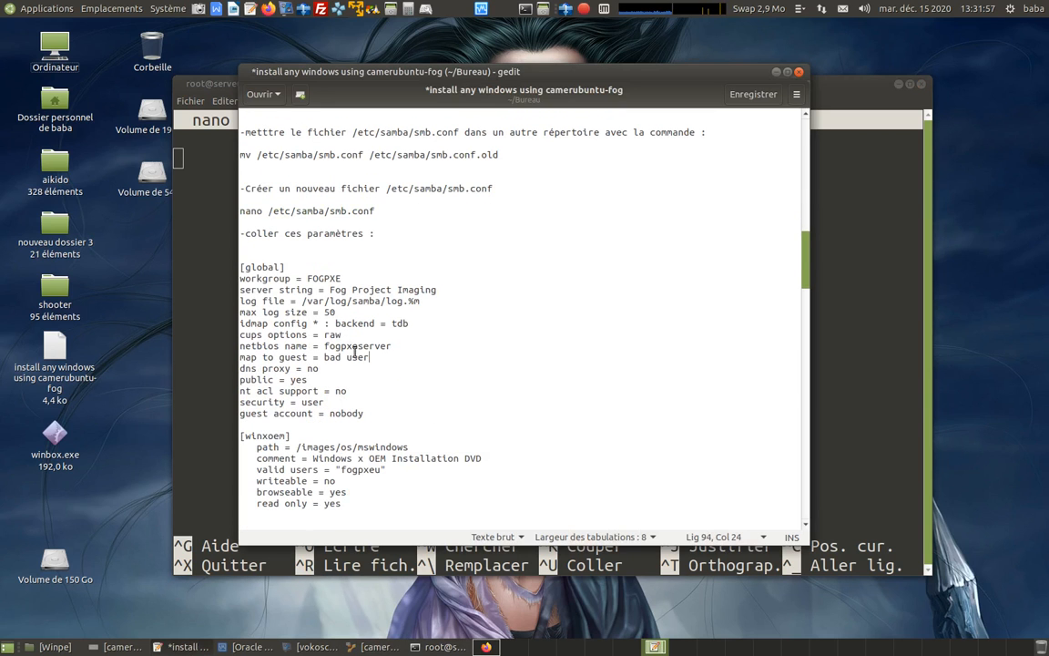
left_click_drag(240, 266, 342, 503)
scroll(327, 427, "down", 3)
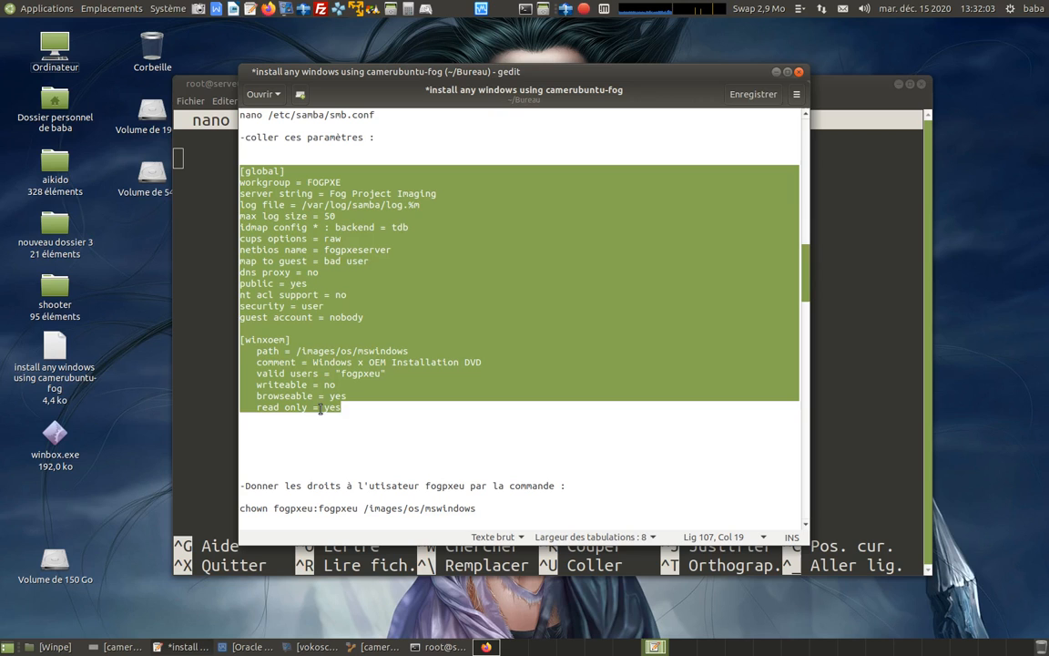
right_click(288, 225)
left_click(328, 281)
left_click(849, 191)
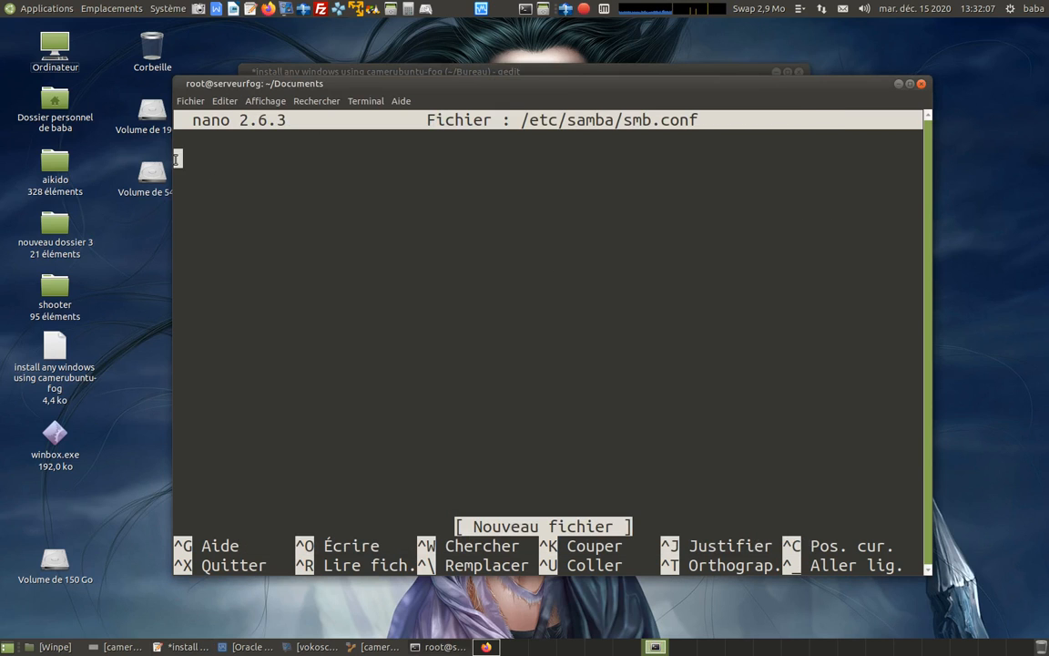
right_click(178, 160)
left_click(210, 234)
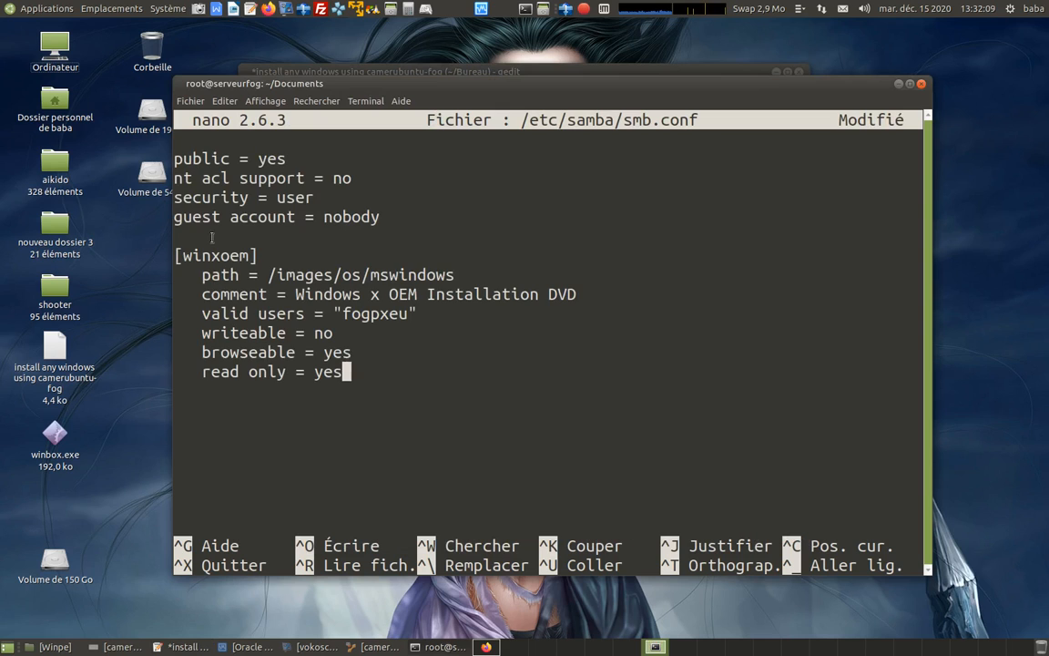
Review the pasted Samba parameters, then save them to /etc/samba/smb.conf and exit nano.
key("Up")
key("Up")
key("Up")
key("Page_Up")
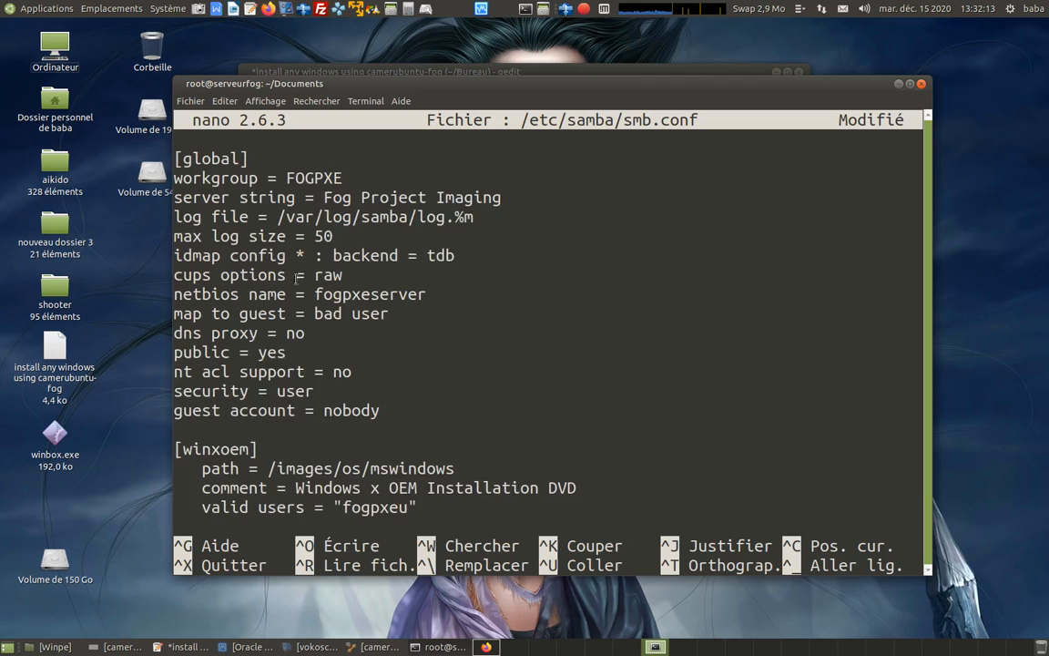
key("Page_Down")
scroll(315, 258, "up", 8)
key("ctrl+x")
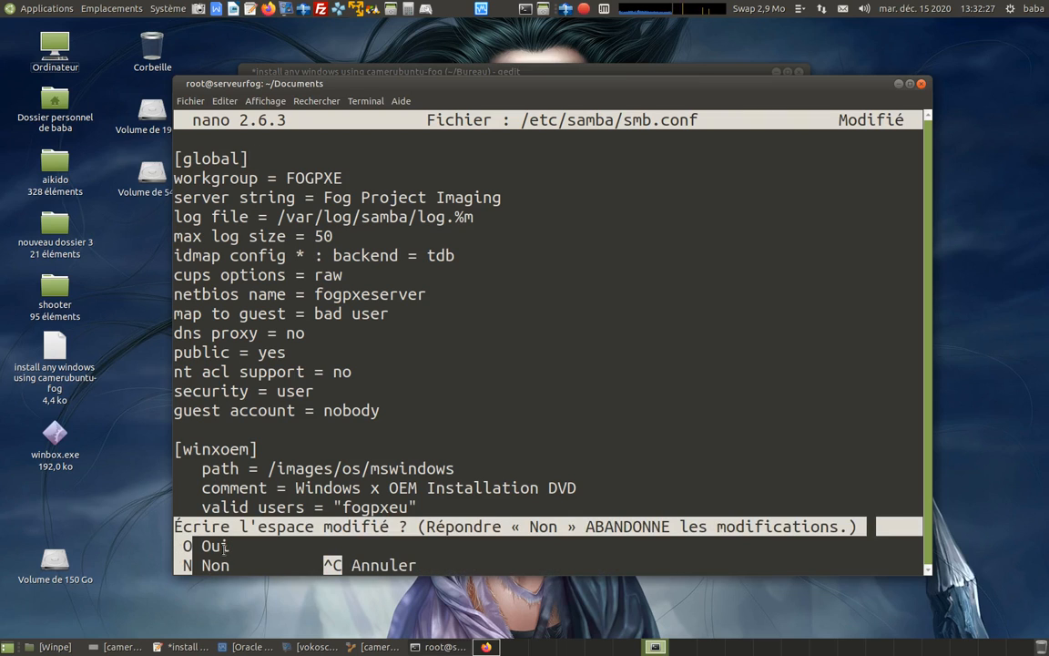
key("o")
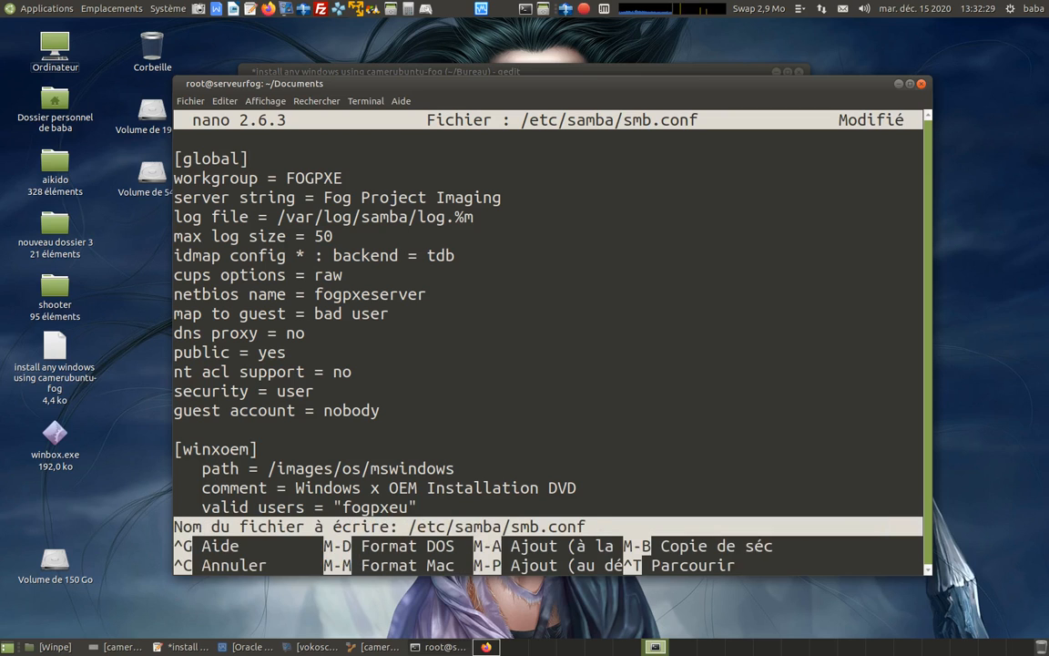
key("Return")
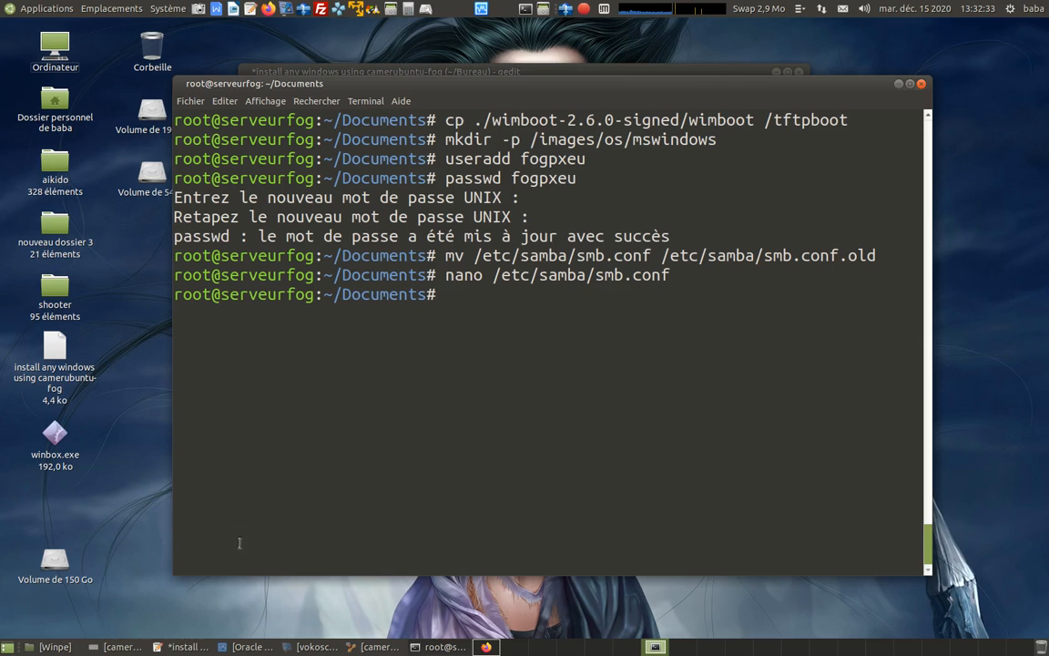
Copy "chown fogpxeu:fogpxeu /images/os/mswindows" from the notes and run it in the root terminal.
left_click(182, 646)
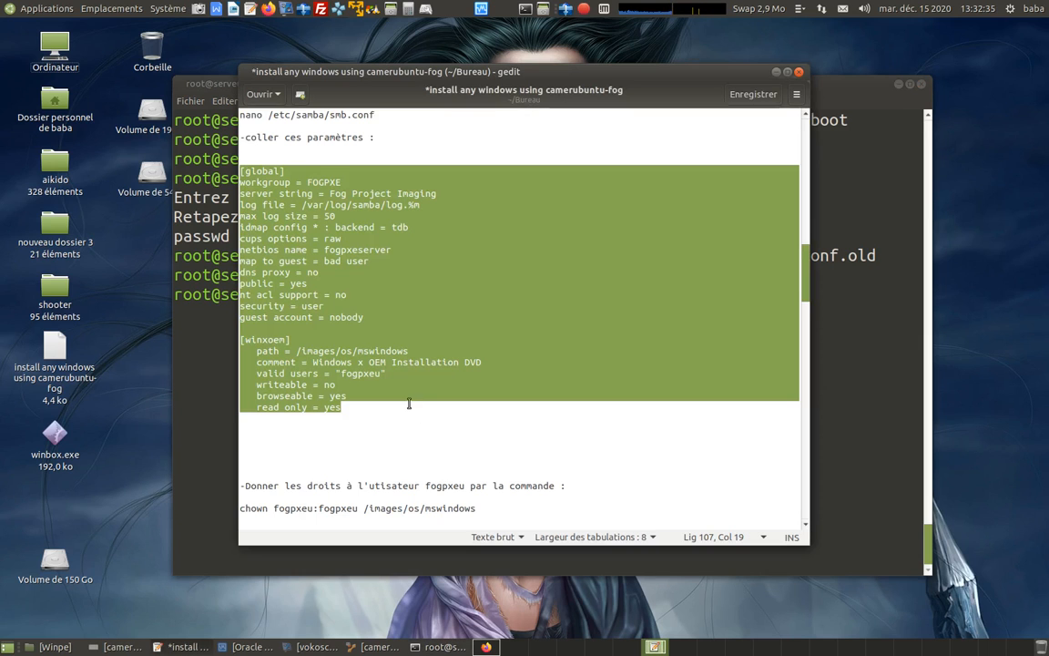
scroll(408, 403, "down", 5)
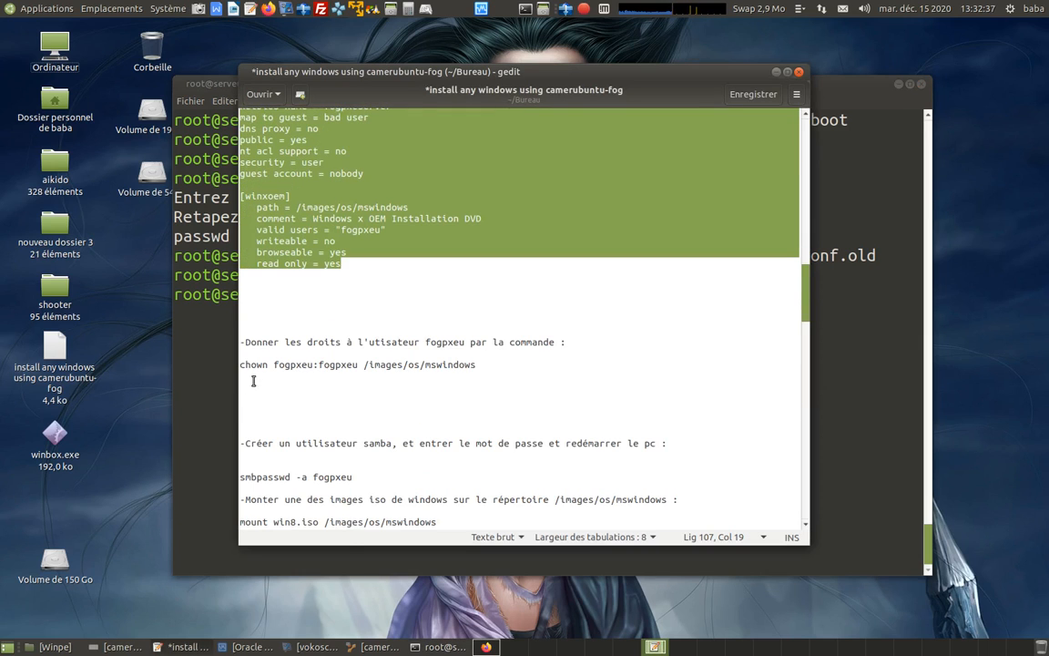
left_click_drag(240, 365, 475, 366)
right_click(467, 367)
left_click(492, 424)
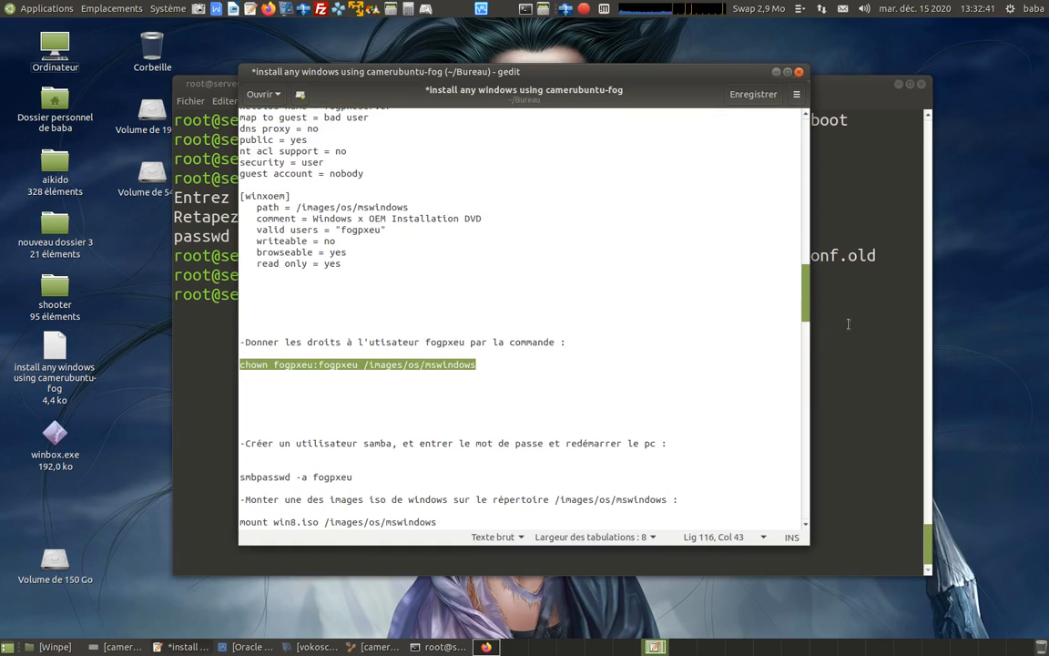
key("alt+Tab")
right_click(449, 295)
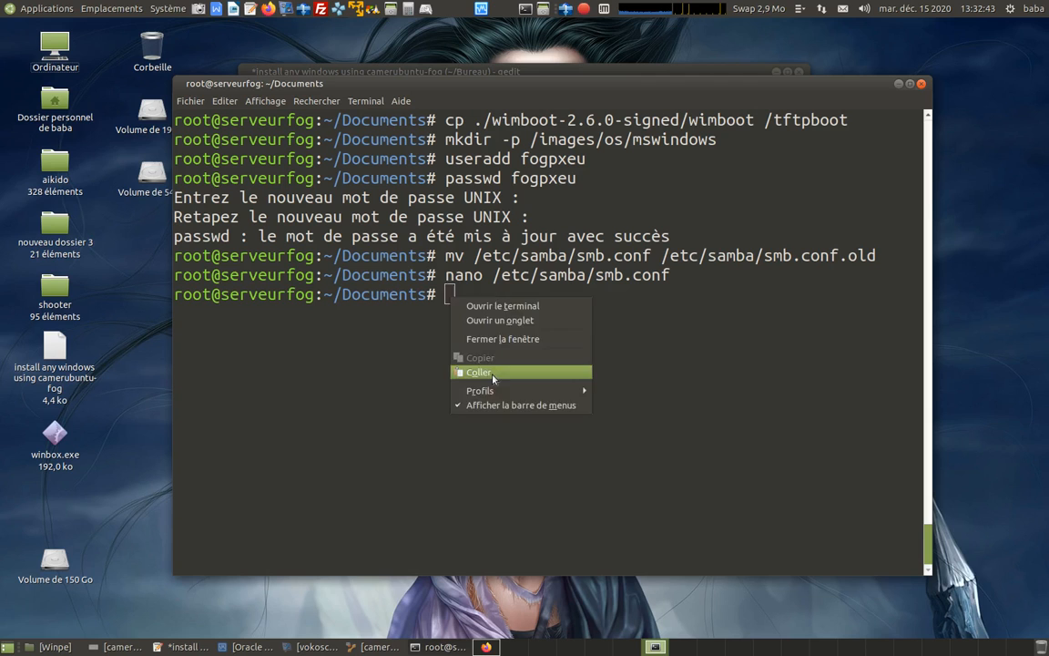
left_click(492, 369)
key("Return")
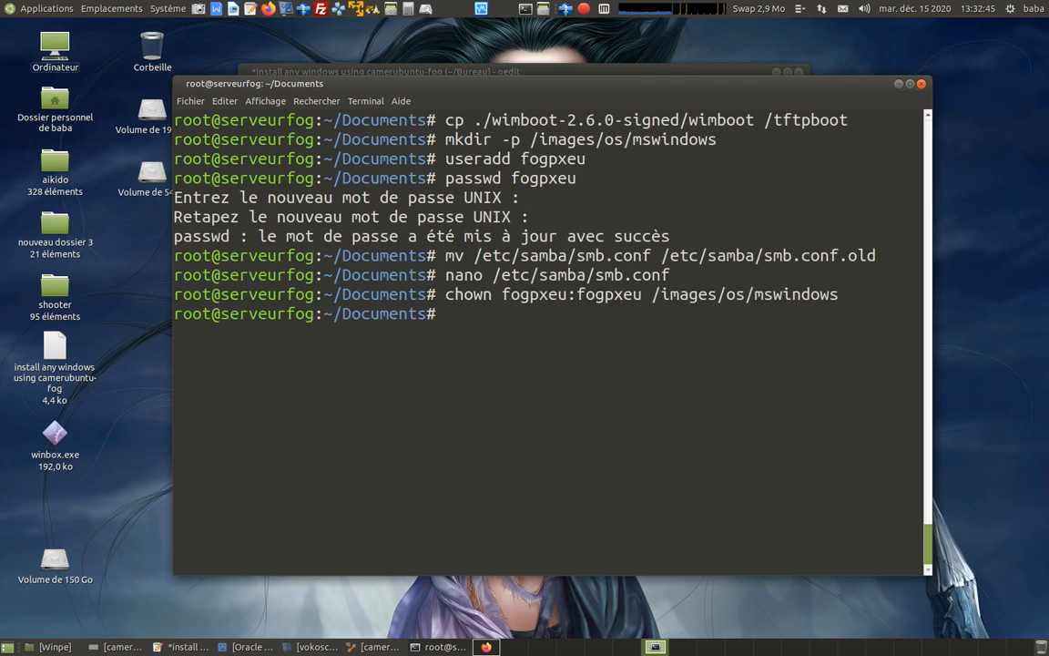
Run "smbpasswd -a fogpxeu" copied from the notes in the root terminal, then enter and retype the new SMB password.
key("alt+Tab")
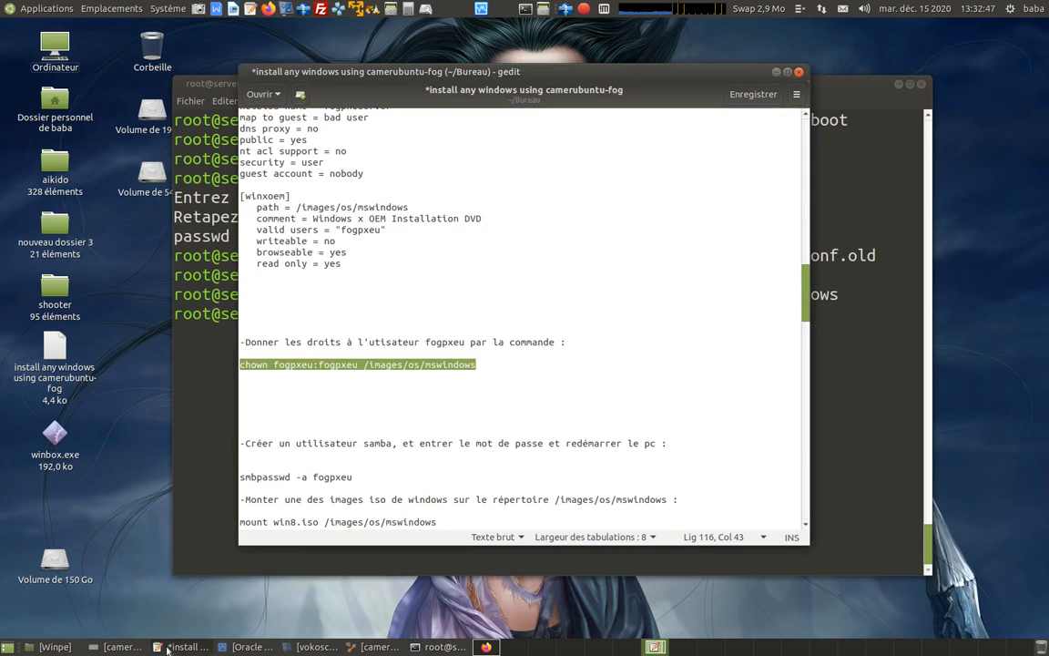
scroll(368, 395, "down", 3)
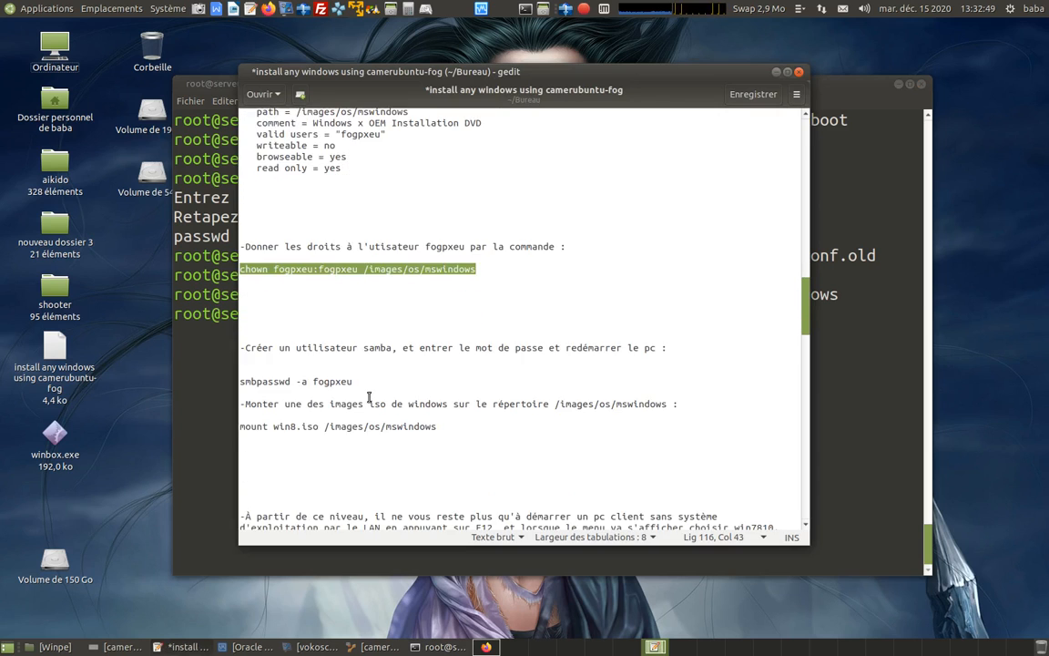
scroll(369, 396, "down", 1)
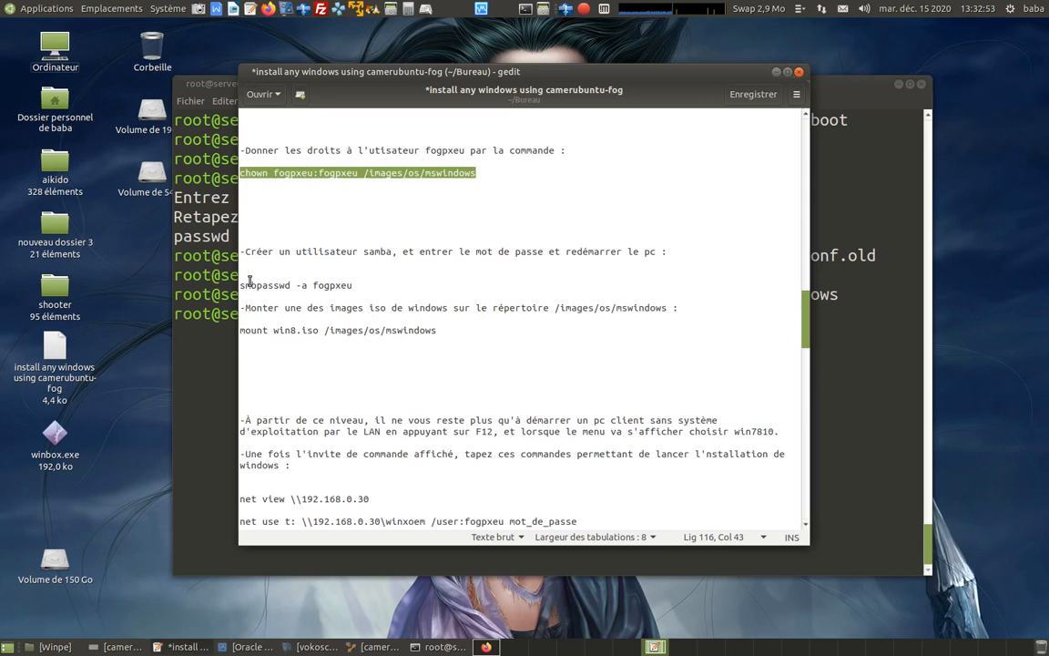
left_click_drag(240, 286, 349, 288)
right_click(349, 288)
left_click(381, 343)
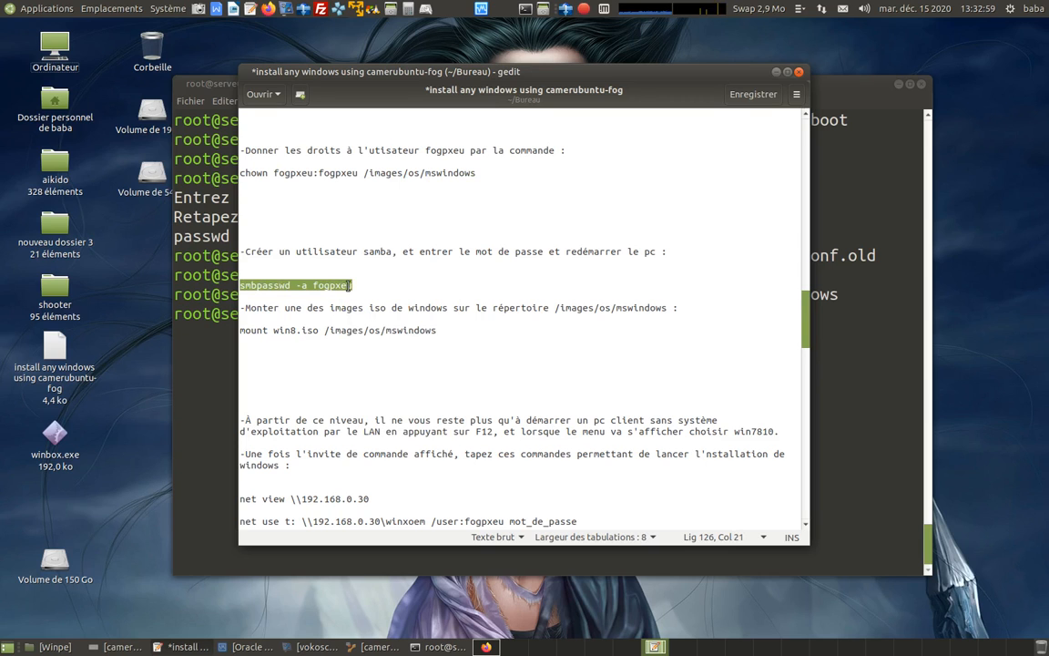
key("alt+Tab")
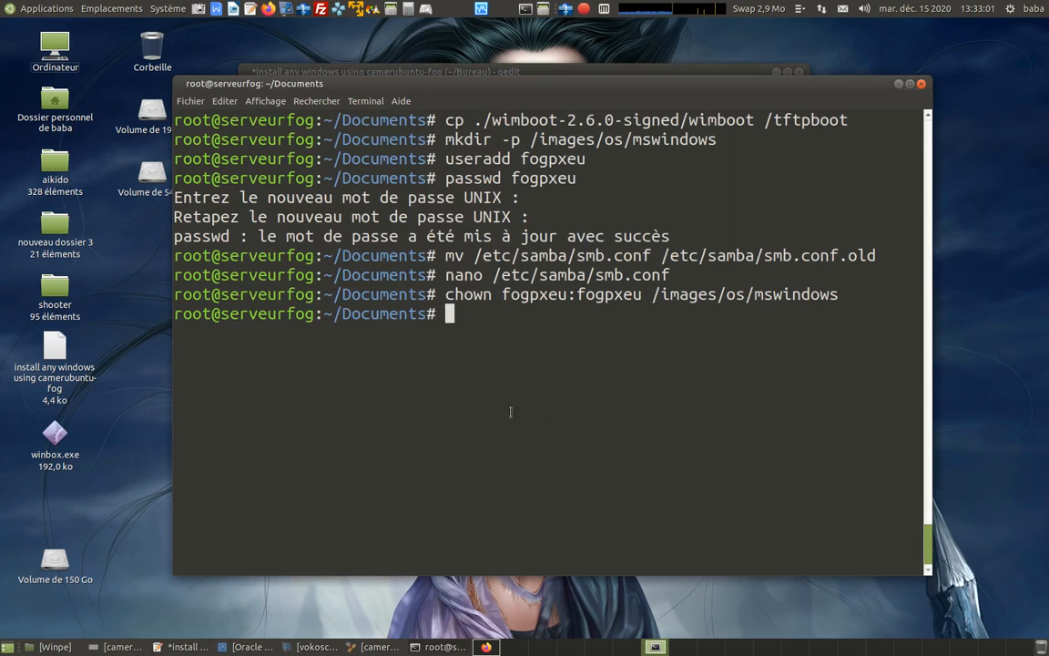
right_click(460, 320)
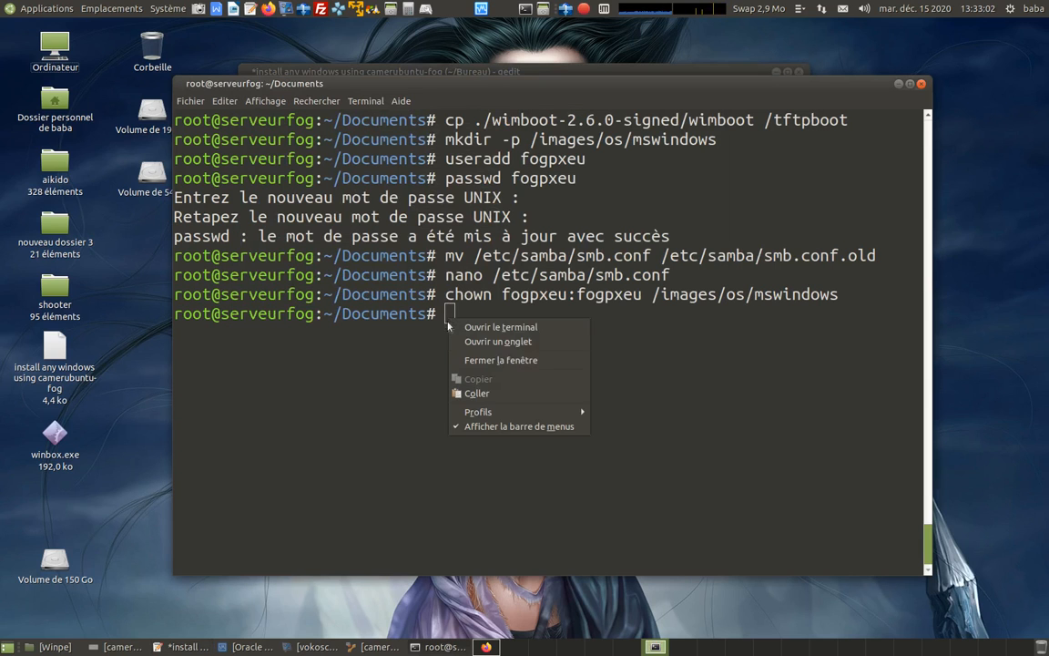
left_click(464, 393)
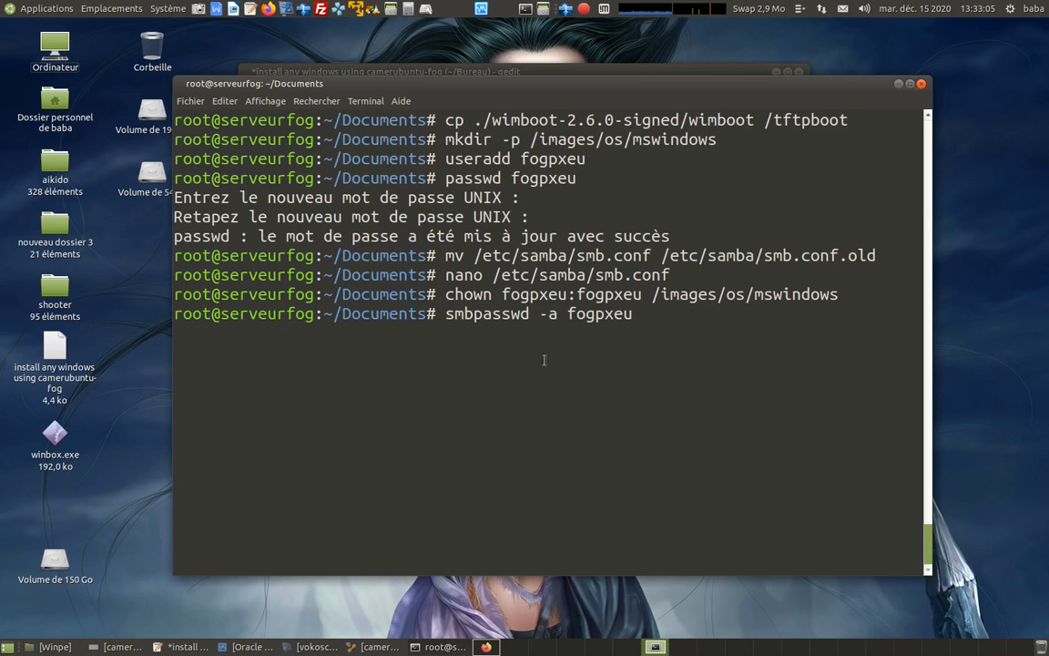
key("Return")
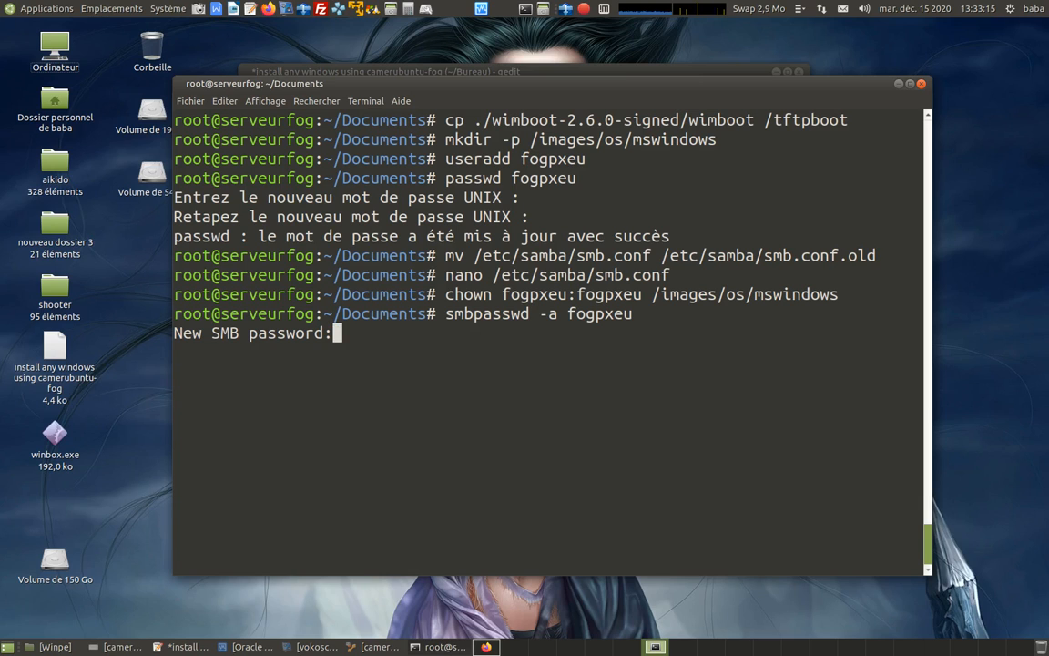
key("Return")
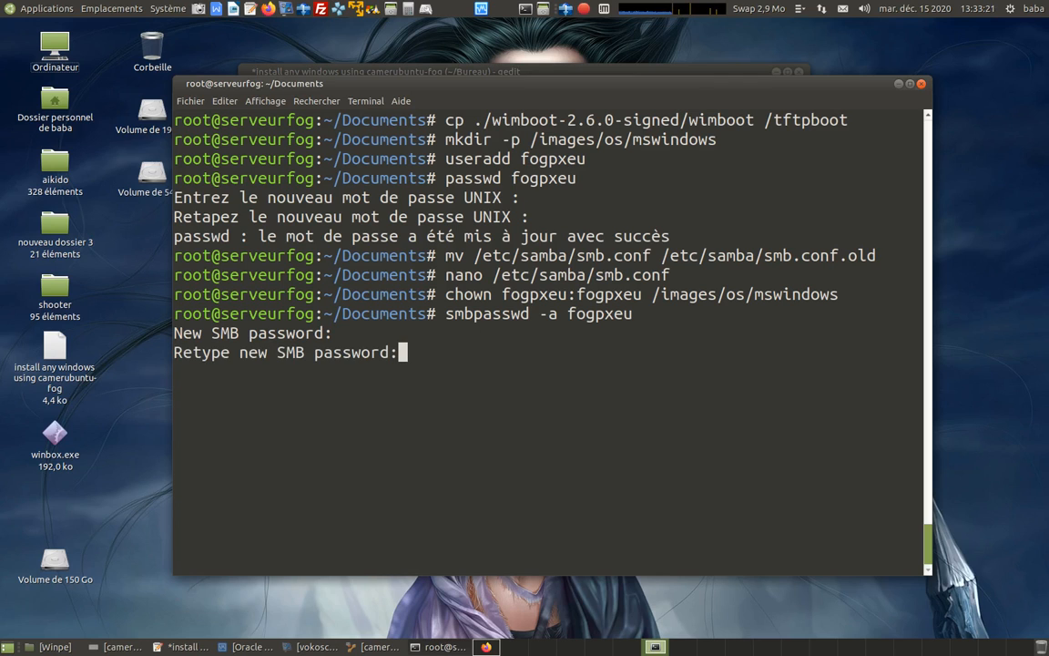
key("Return")
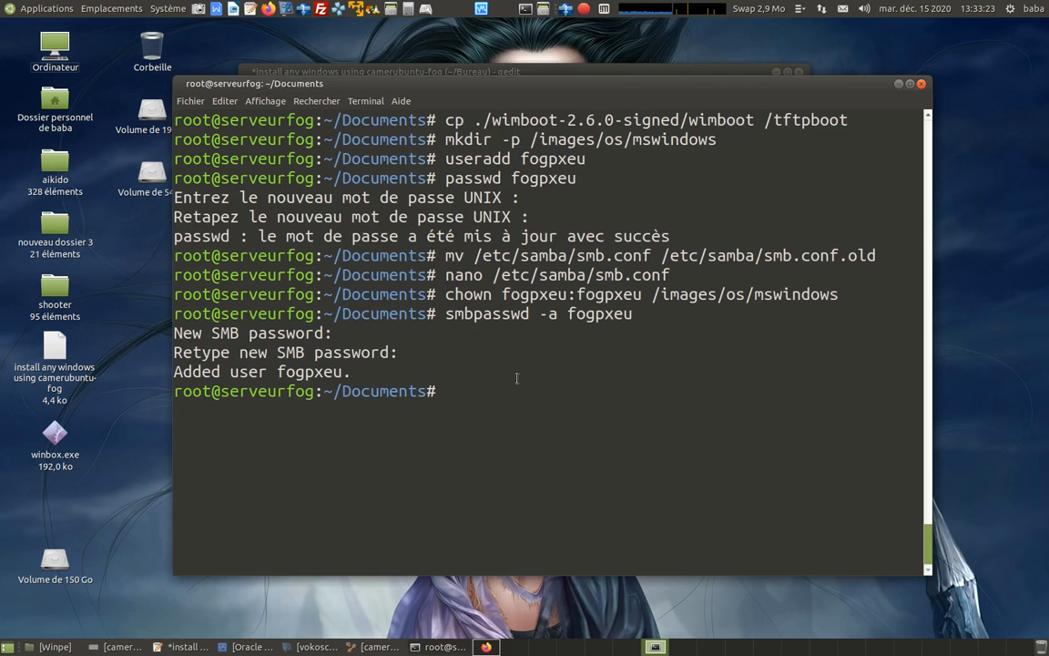
Restart the FOG server by running "reboot" in the root terminal, then switch to the camerubuntu-fog VirtualBox window.
left_click(182, 646)
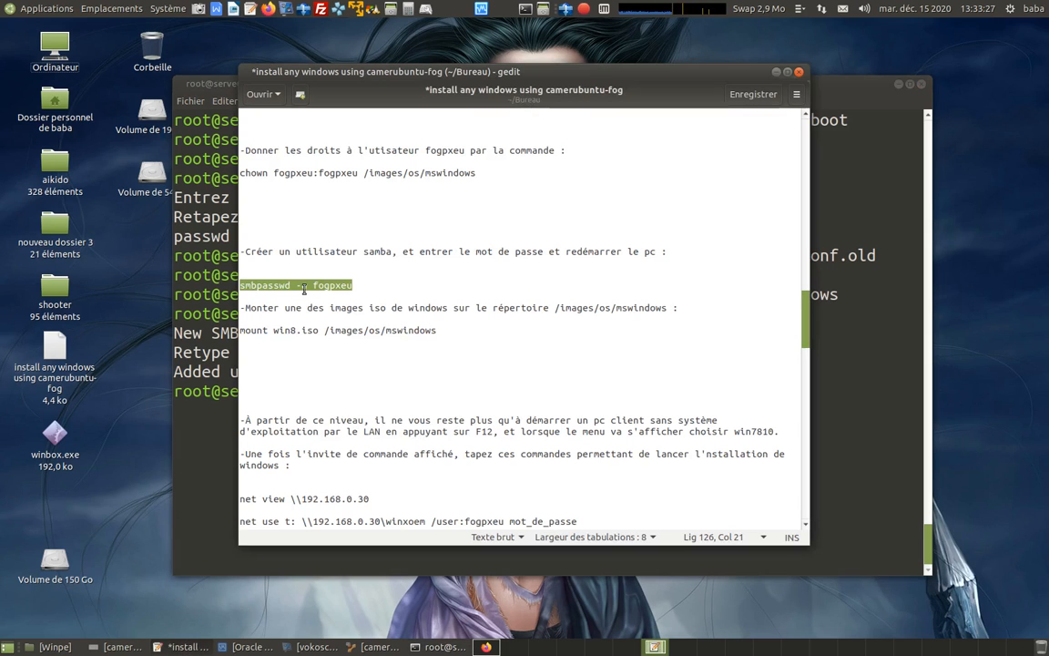
left_click(864, 349)
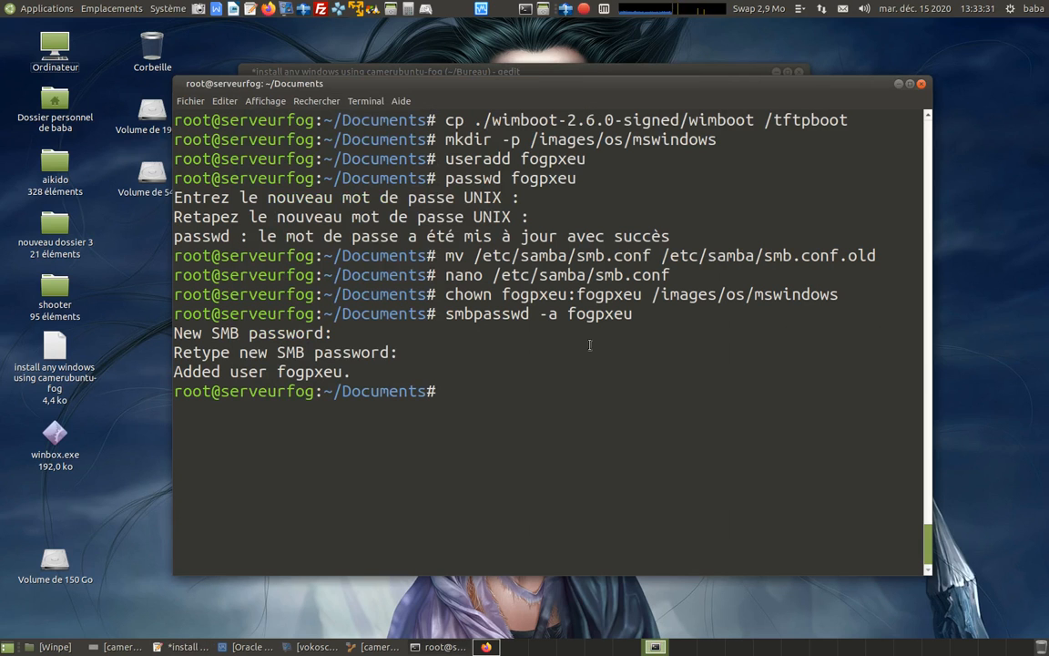
type("reboot")
key("Return")
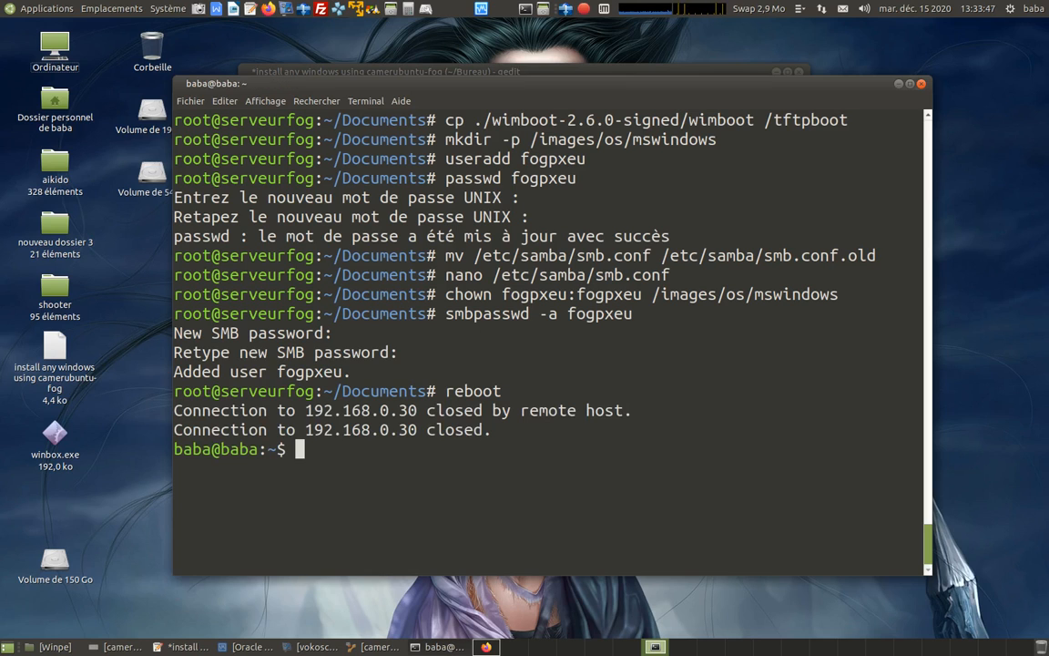
left_click(370, 642)
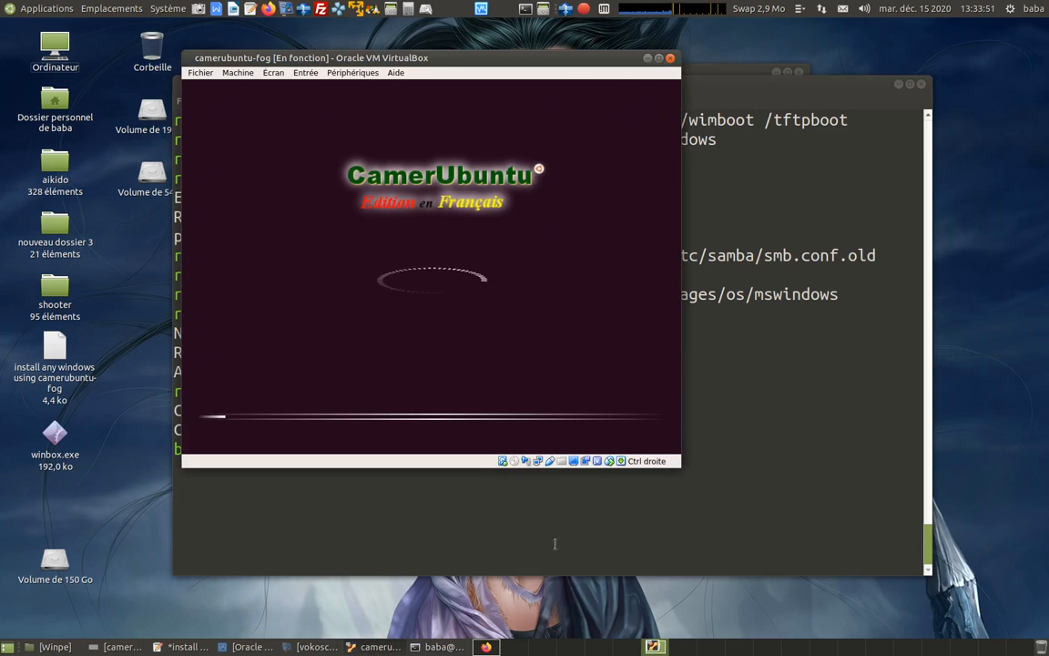
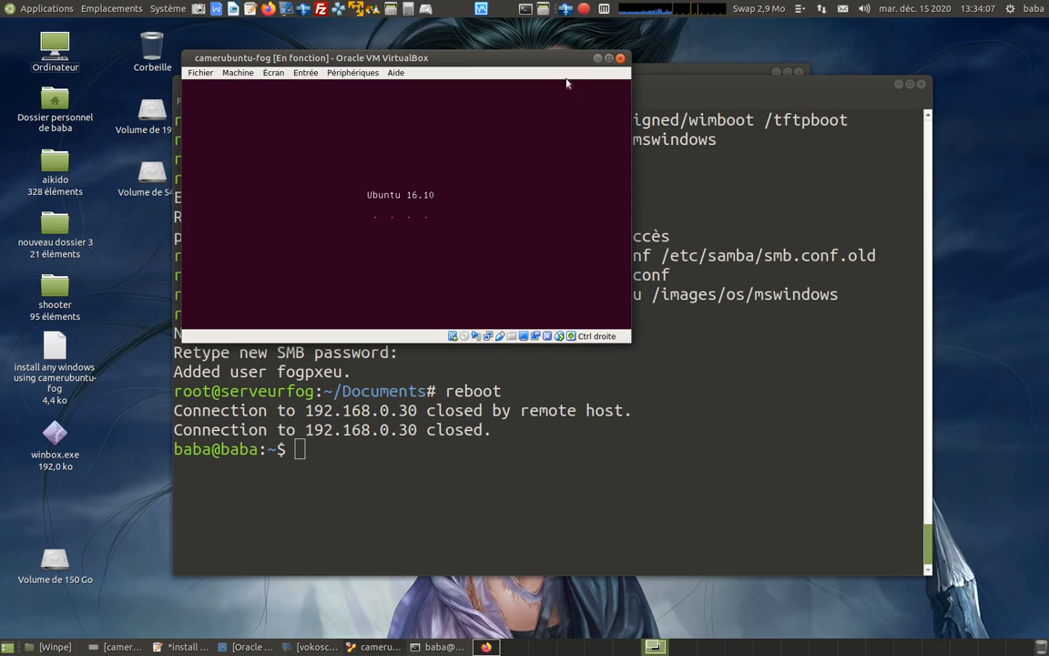
left_click(583, 9)
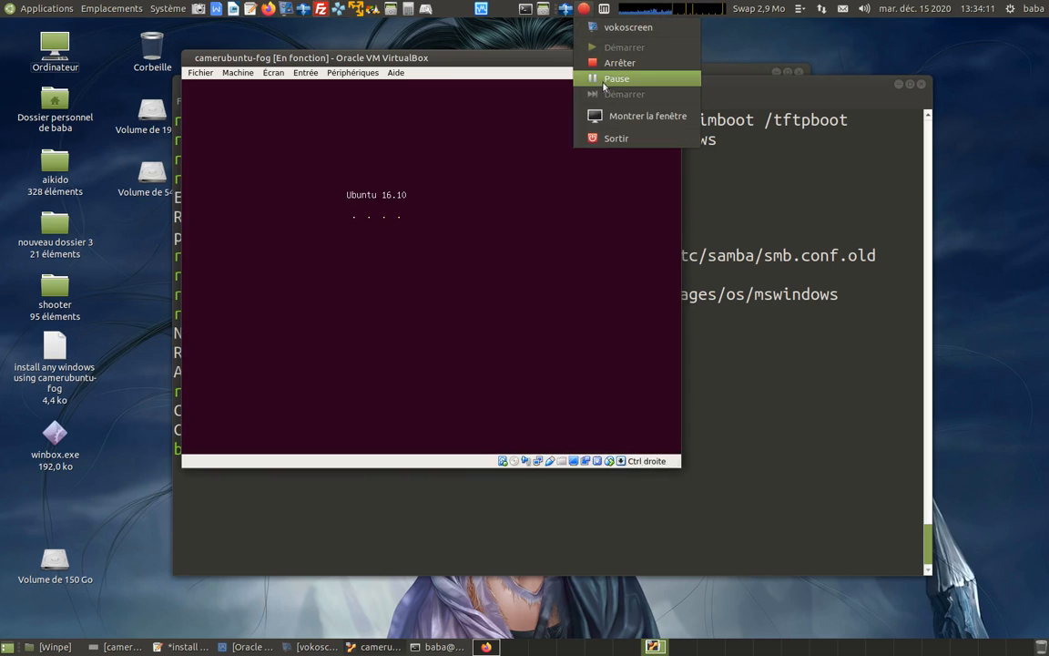
left_click(603, 87)
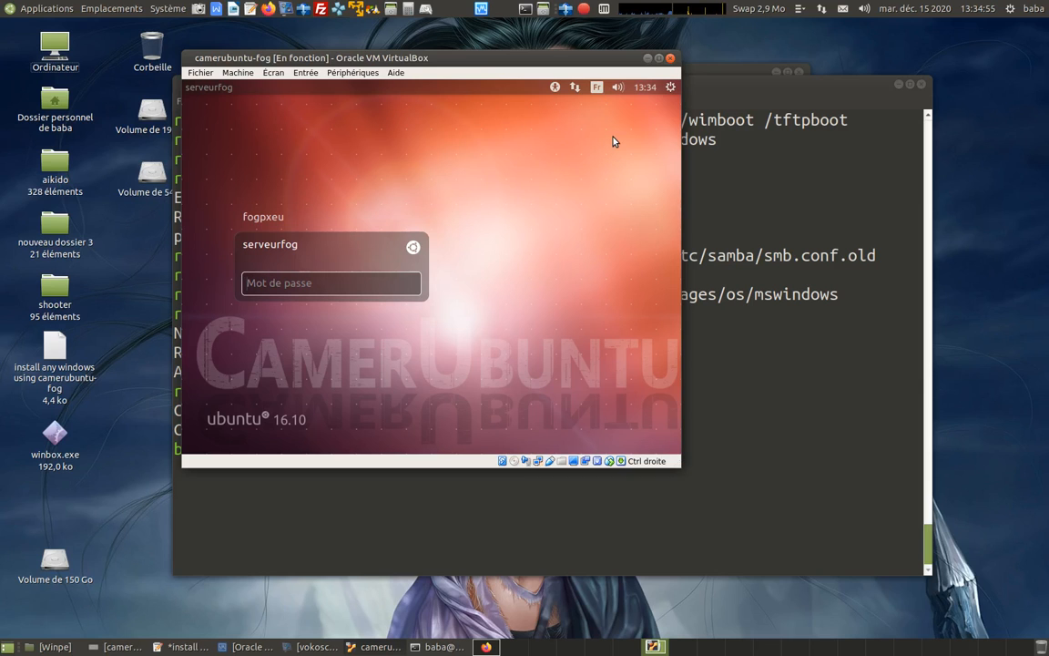
left_click(648, 58)
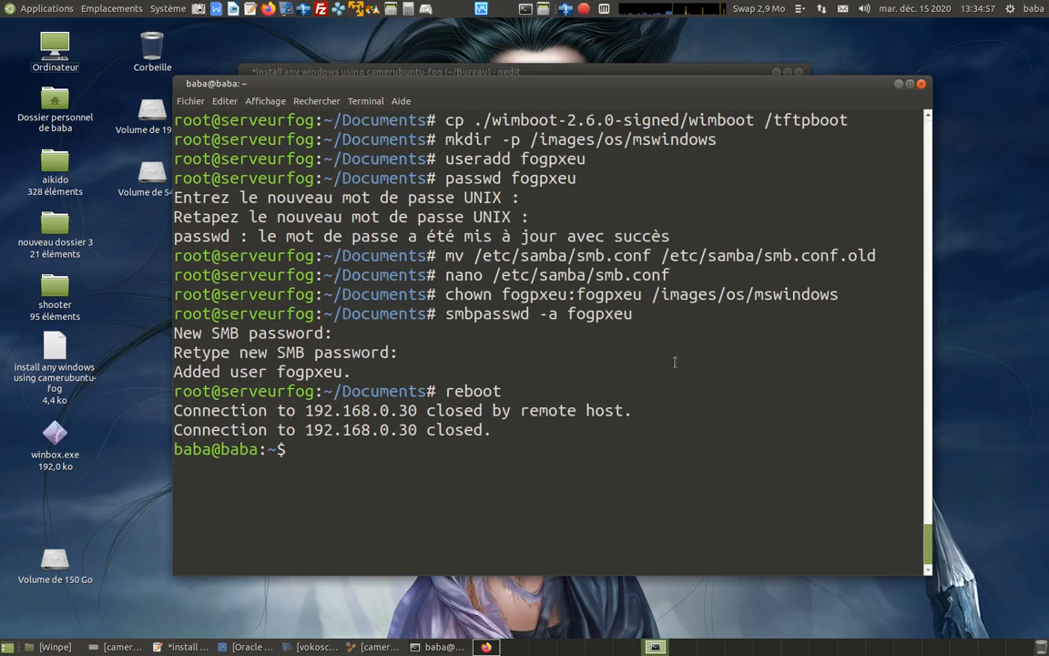
key("ctrl+l")
key("ctrl+shift+v")
key("Return")
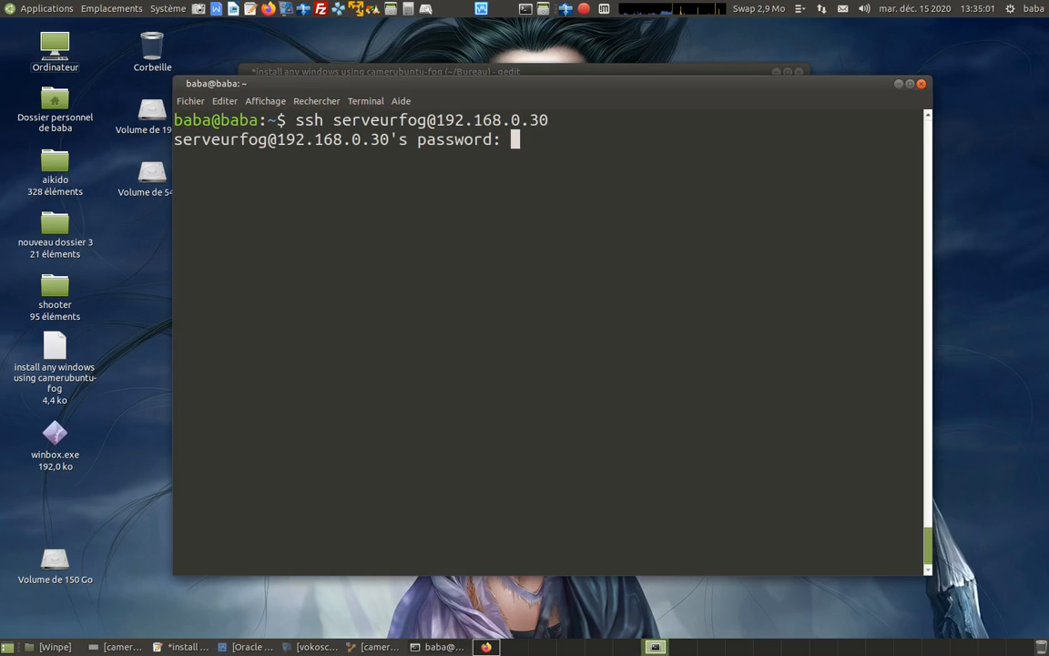
key("Return")
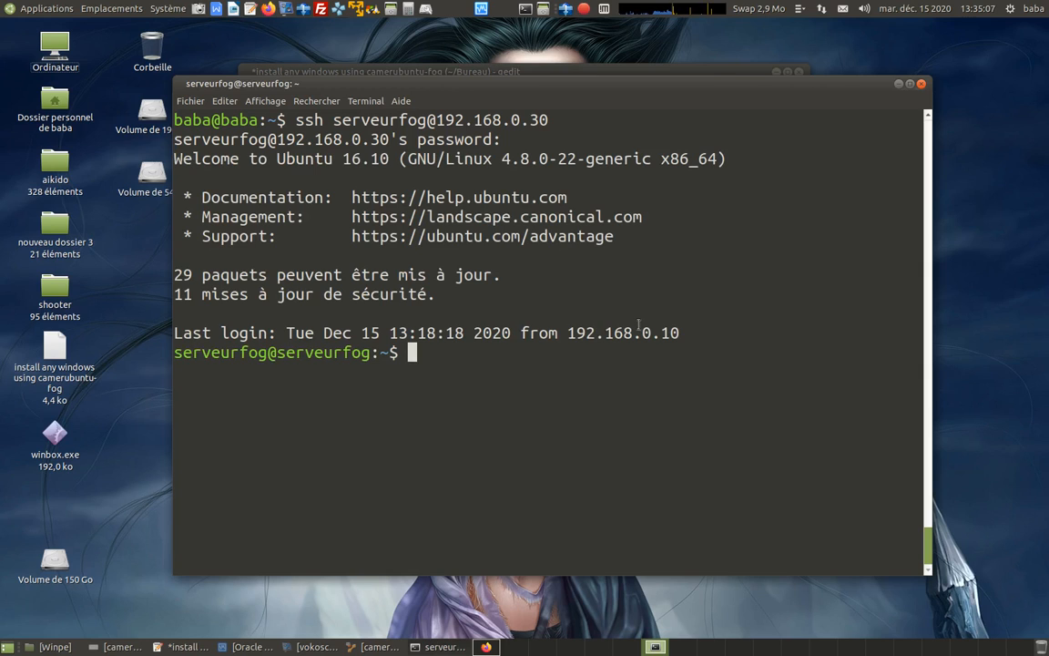
type("reboot")
key("Up")
key("Down")
key("Down")
type("sud")
key("BackSpace")
key("BackSpace")
key("BackSpace")
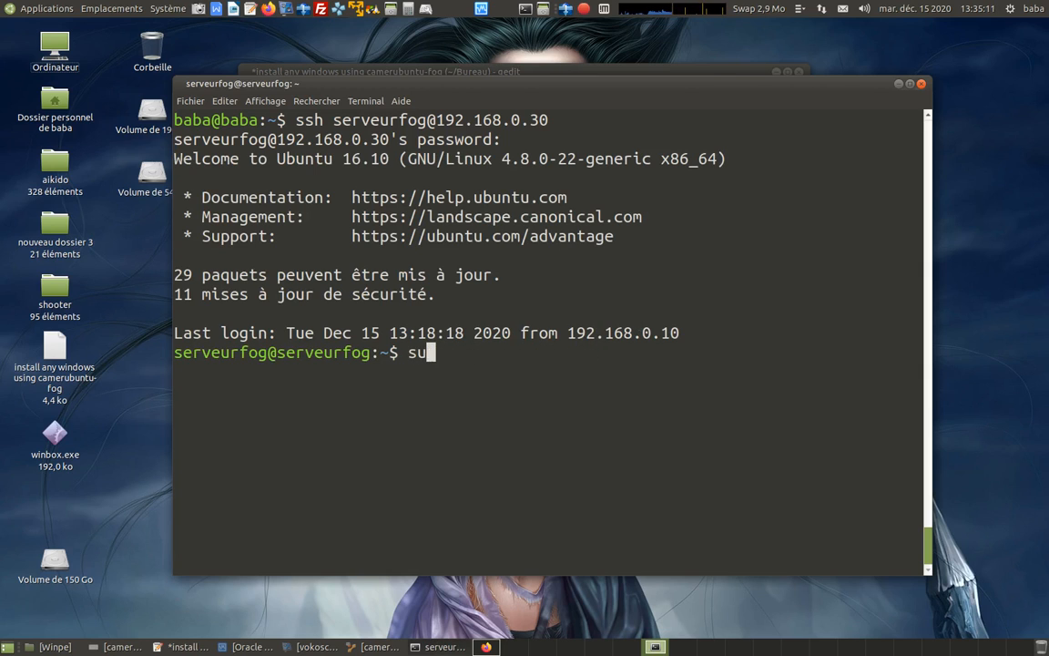
Change to the server's Documents directory with "cd Documents/" on a cleared terminal.
type("cd D")
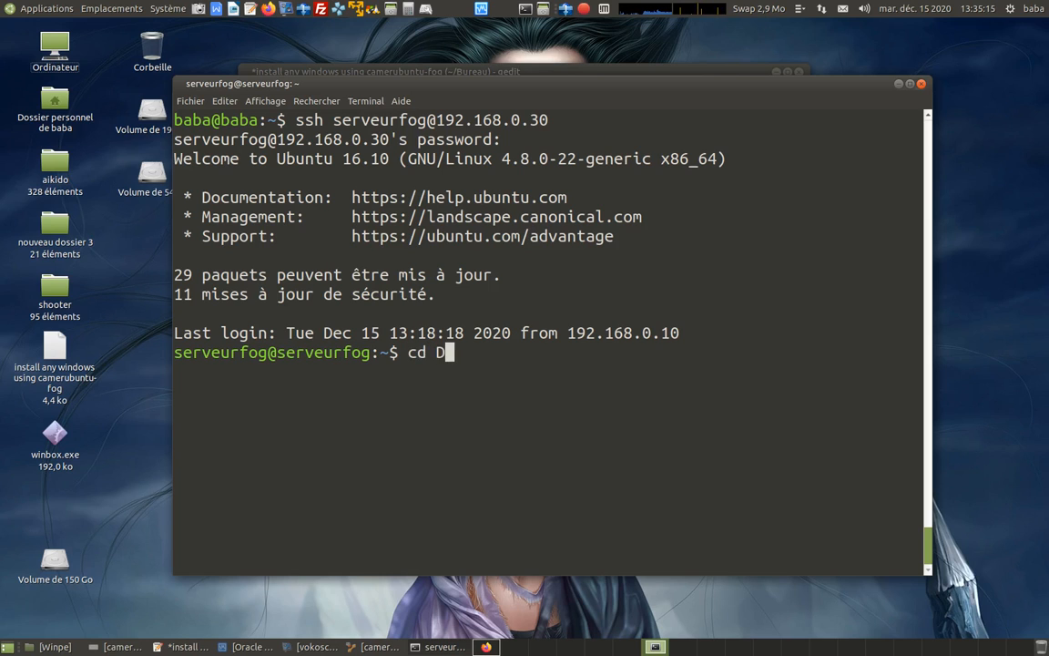
type("o")
key("Tab")
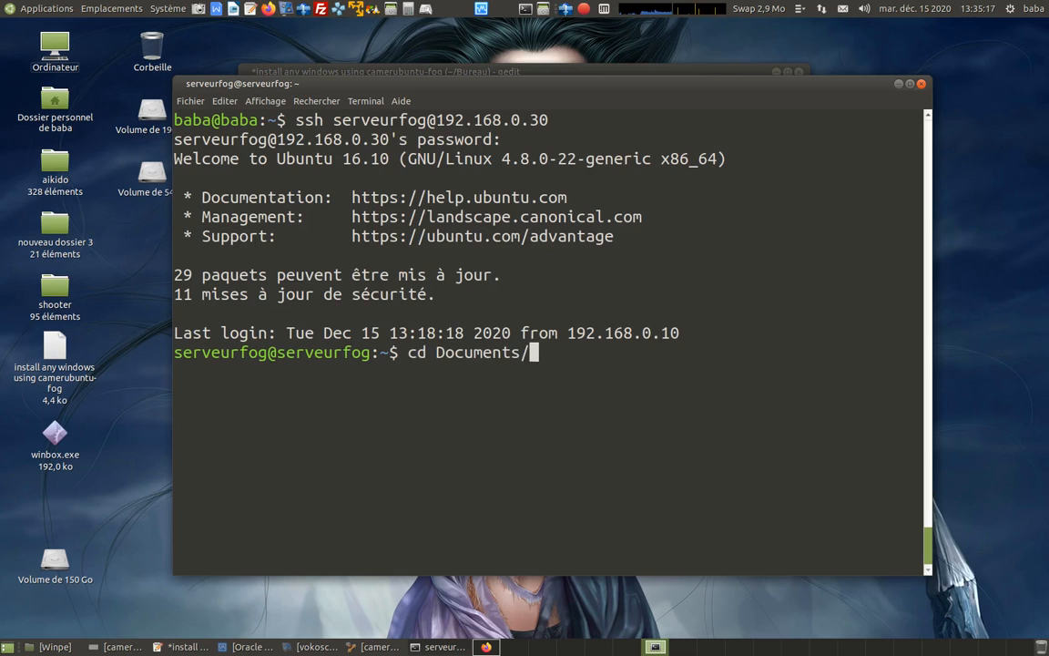
key("ctrl+l")
key("Return")
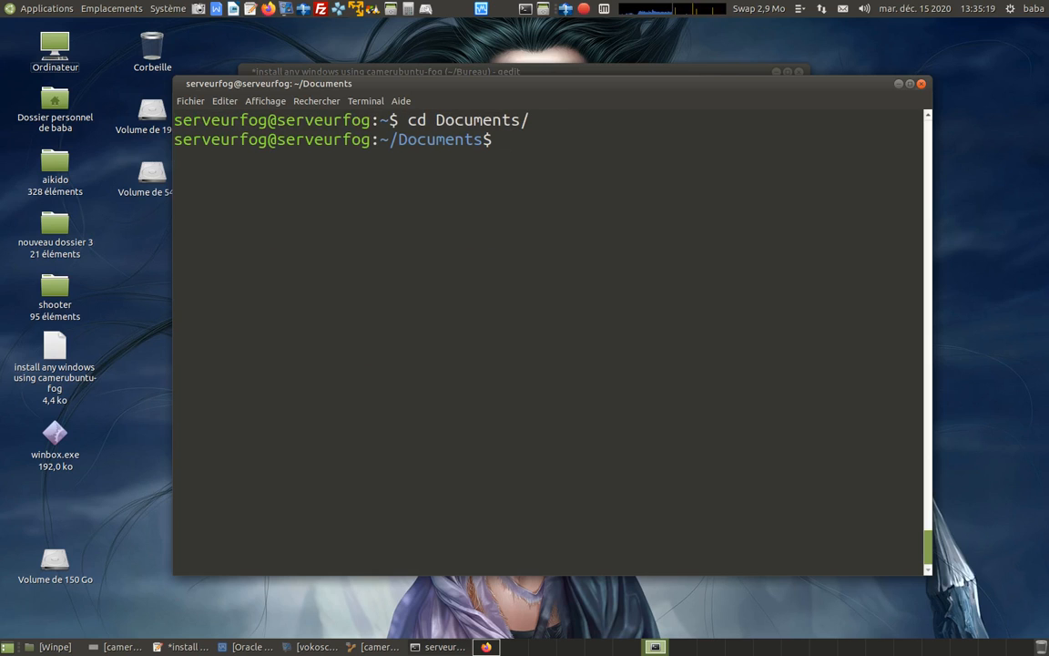
Open a root shell with "sudo -s" and enter the sudo password.
type("sudo ")
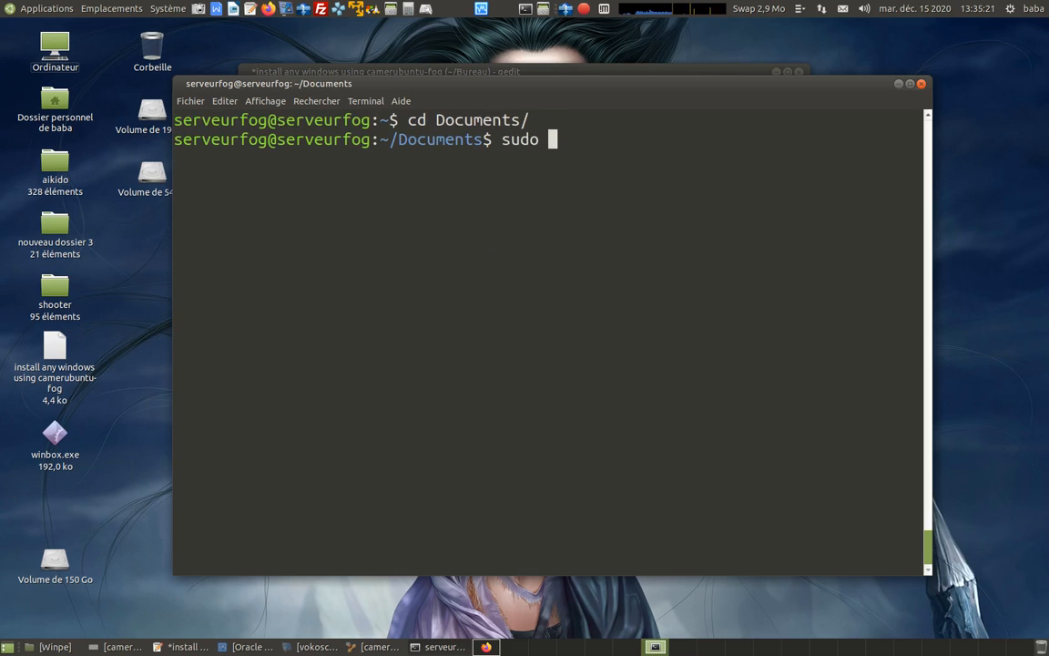
type("-s")
key("Return")
List the files in the Documents directory with "ls", clearing the terminal before repeating the listing.
key("Return")
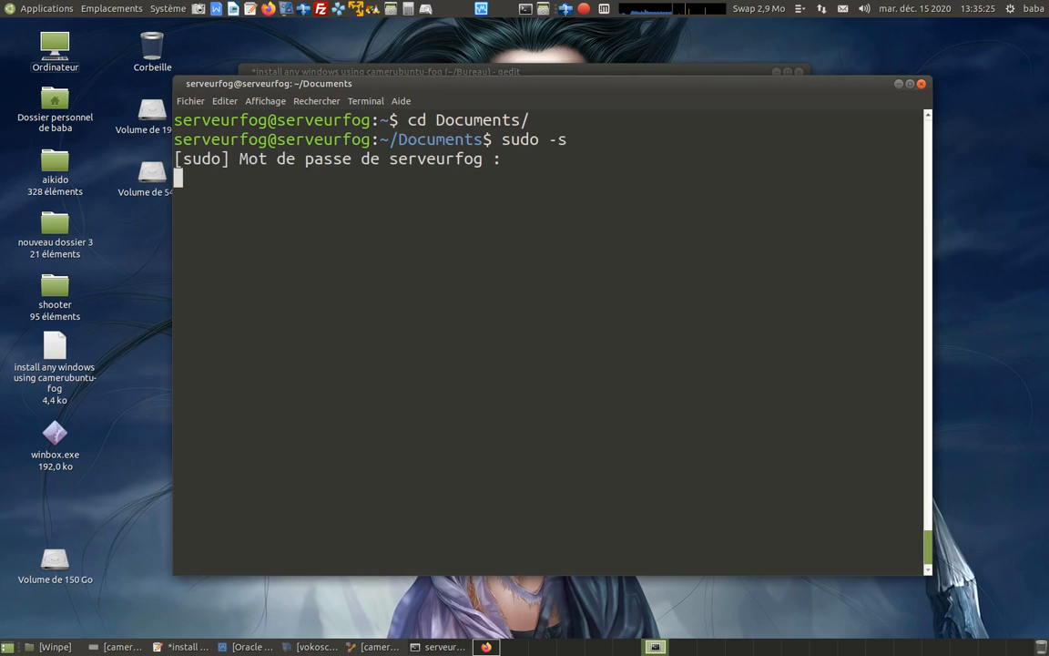
type("ls")
key("Return")
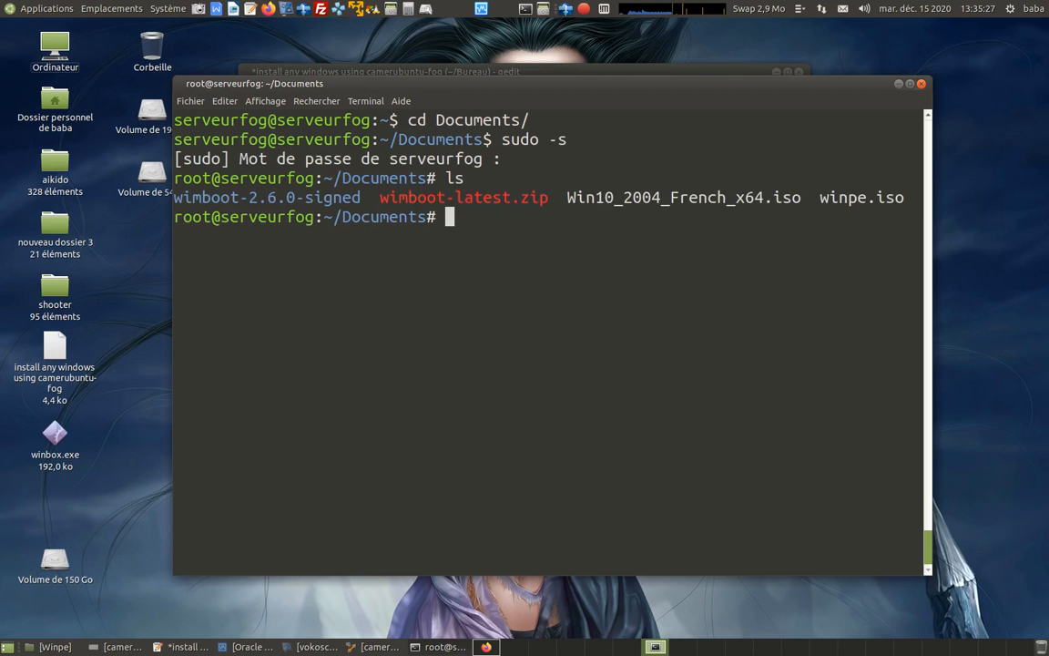
key("ctrl+l")
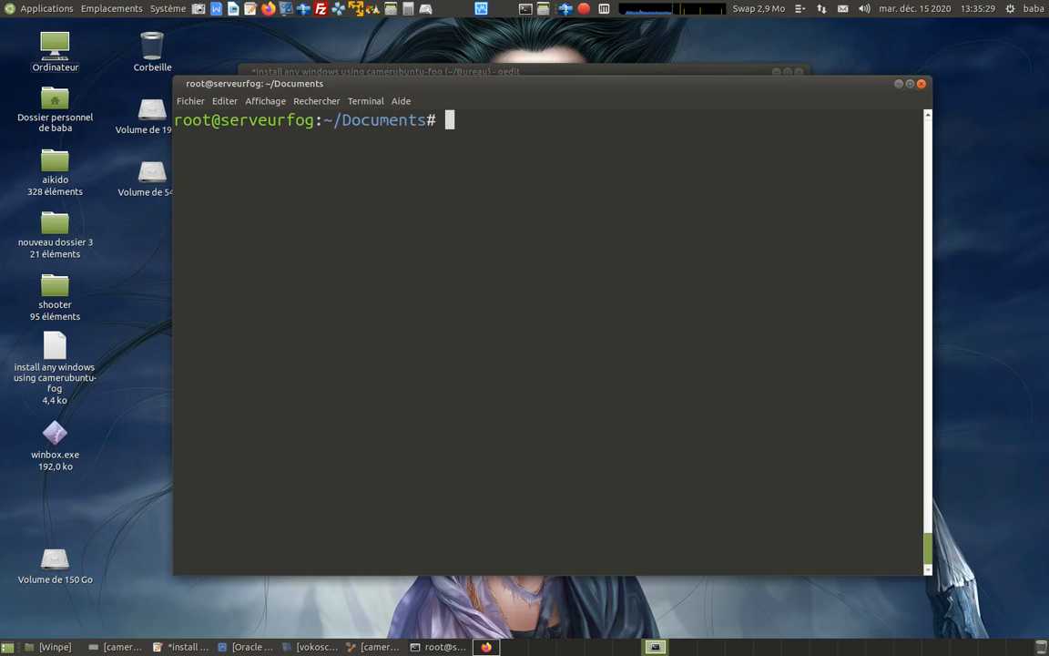
type("ls")
key("Return")
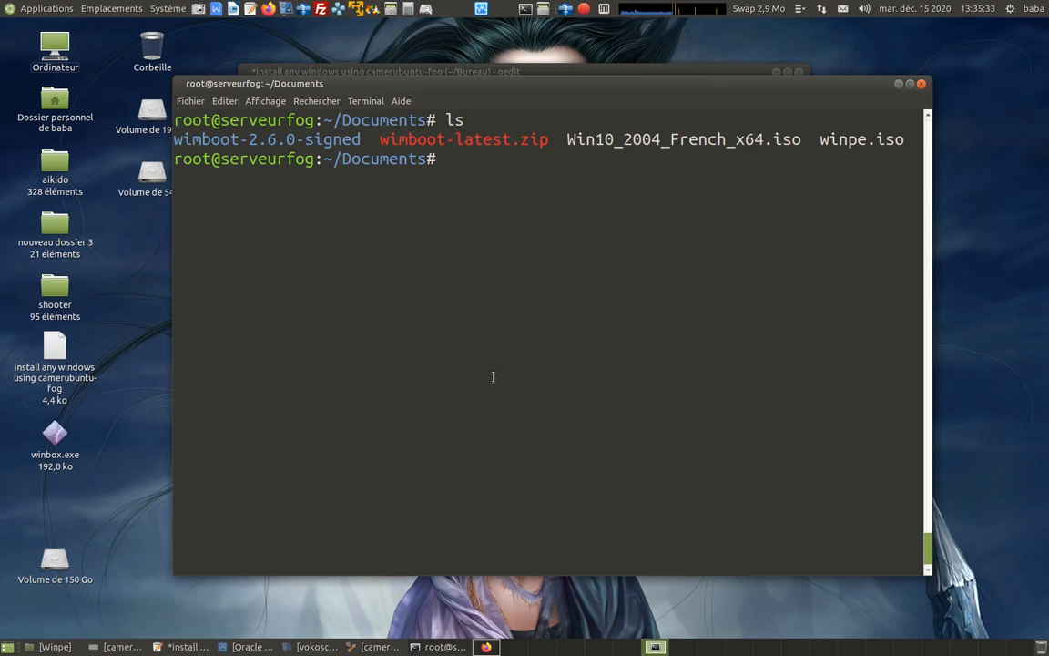
Copy the mount target path "/images/os/mswindows" from the mount command in the gedit notes.
left_click(182, 646)
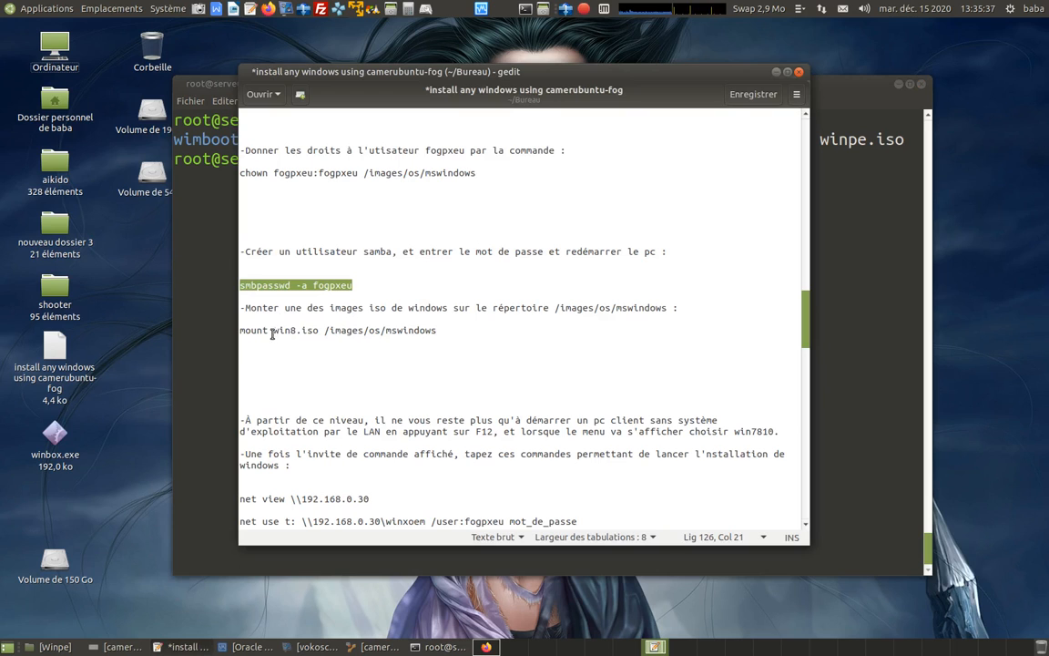
left_click(183, 301)
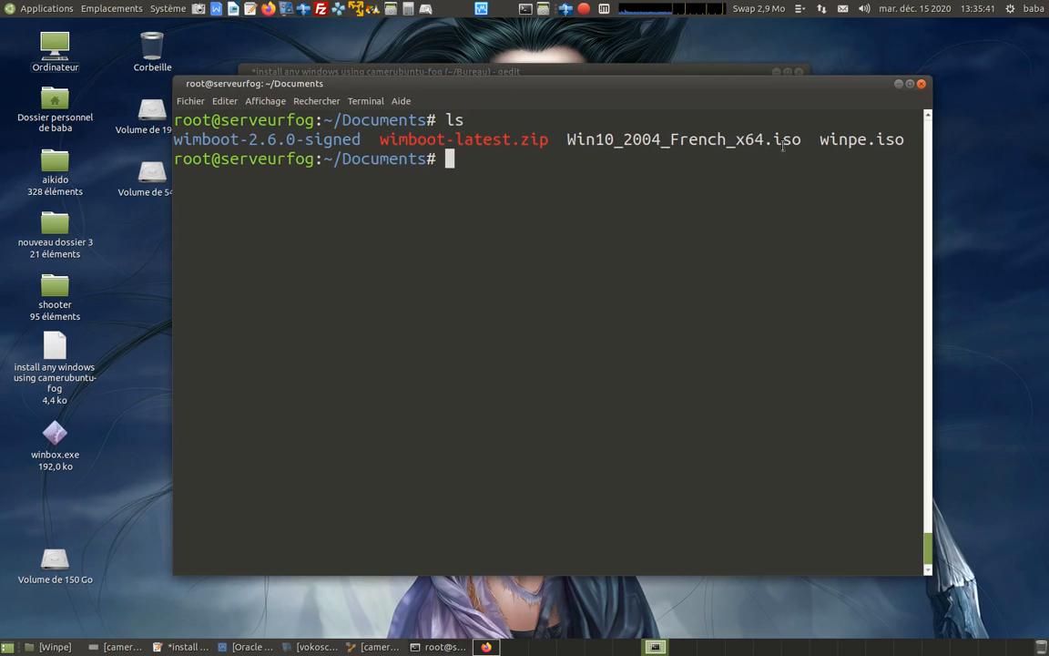
left_click(187, 647)
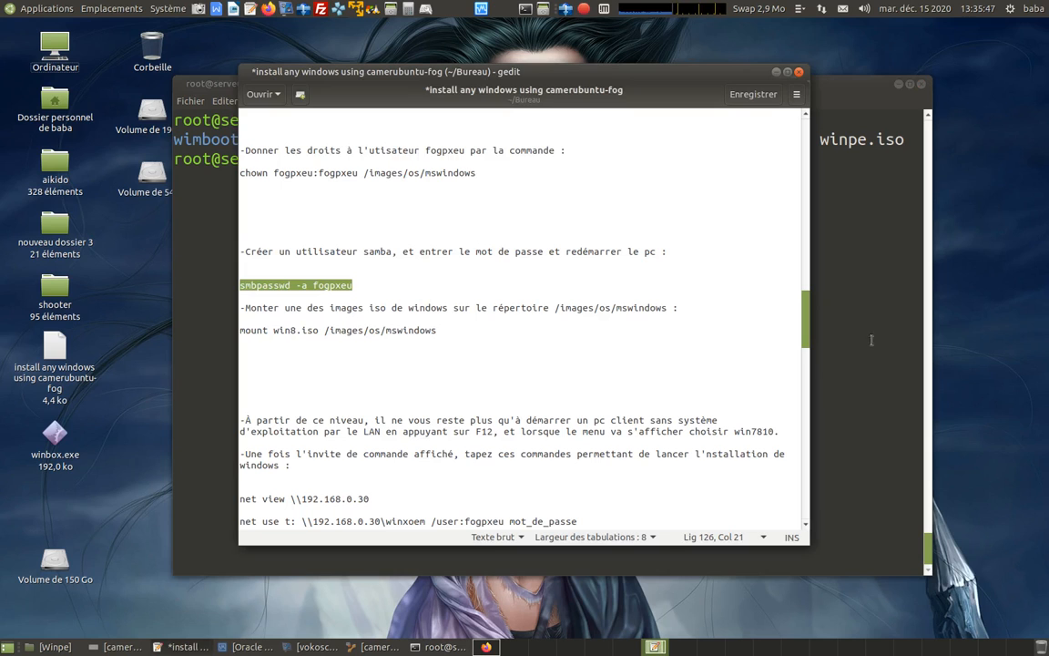
left_click_drag(325, 330, 437, 331)
right_click(437, 331)
left_click(446, 387)
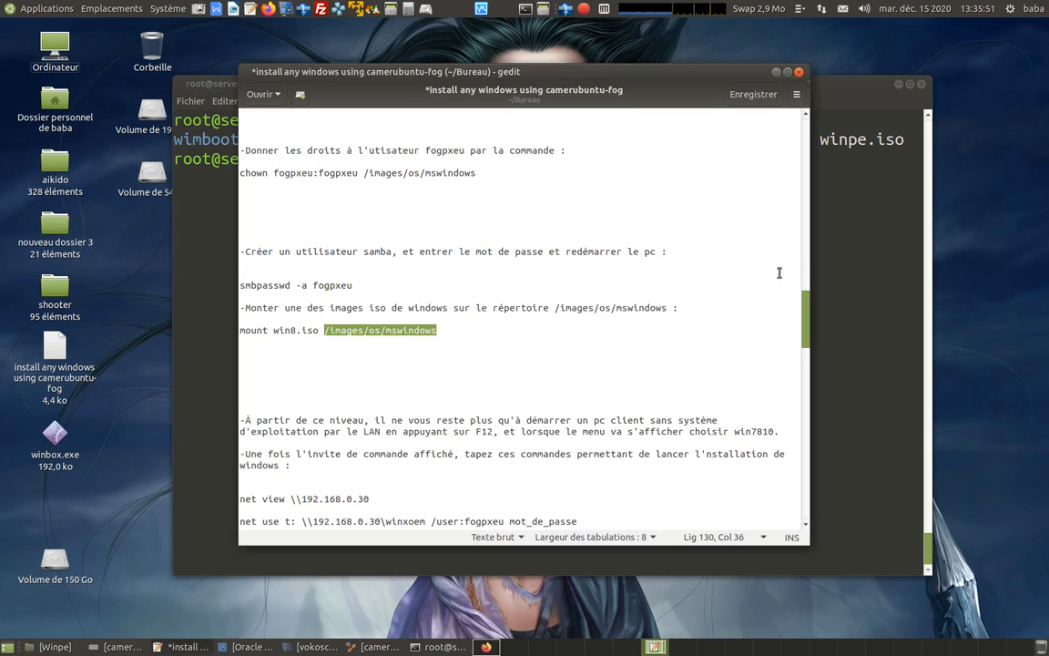
Mount the Windows 10 image by running "mount Win10_2004_French_x64.iso /images/os/mswindows" in the root terminal.
left_click(820, 232)
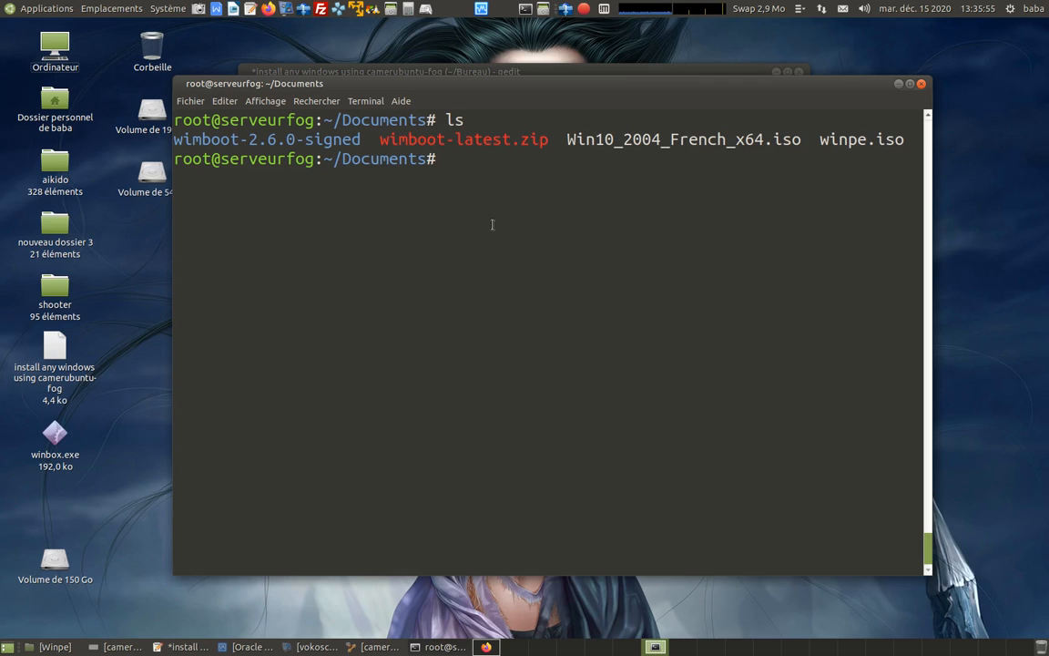
type("mount Wi")
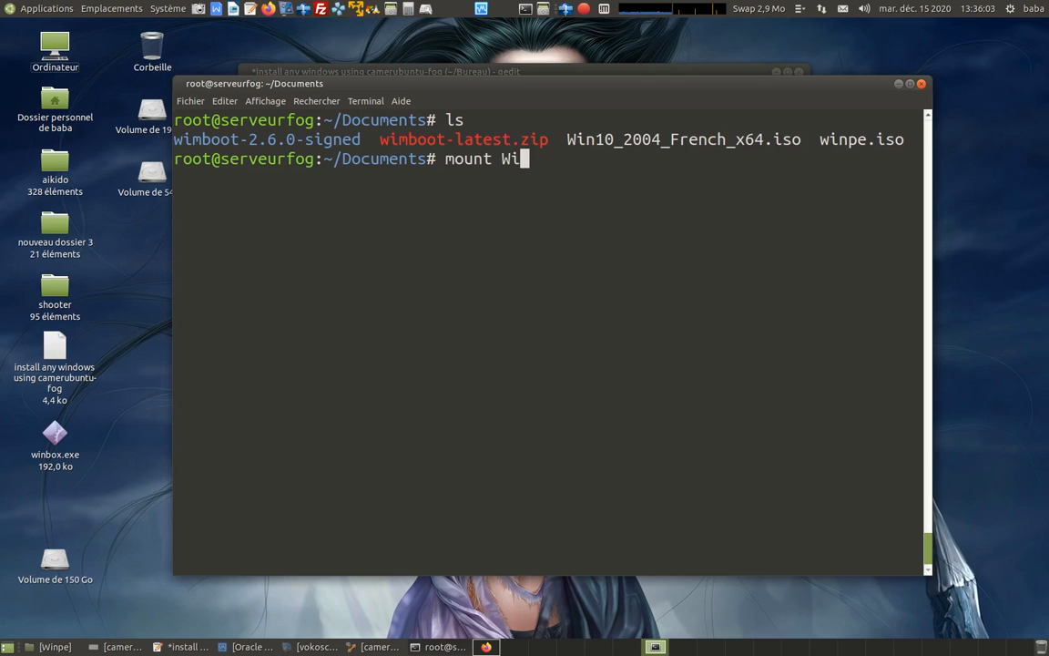
key("Tab")
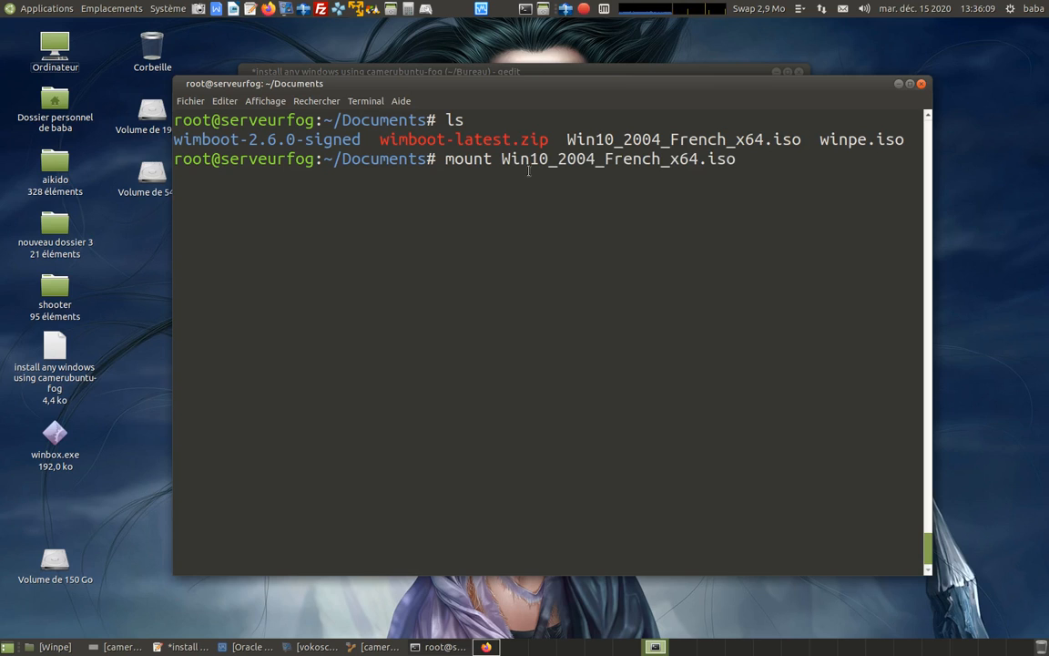
key("BackSpace")
key("BackSpace")
key("BackSpace")
key("BackSpace")
key("BackSpace")
key("BackSpace")
key("BackSpace")
key("BackSpace")
key("BackSpace")
key("BackSpace")
key("BackSpace")
key("BackSpace")
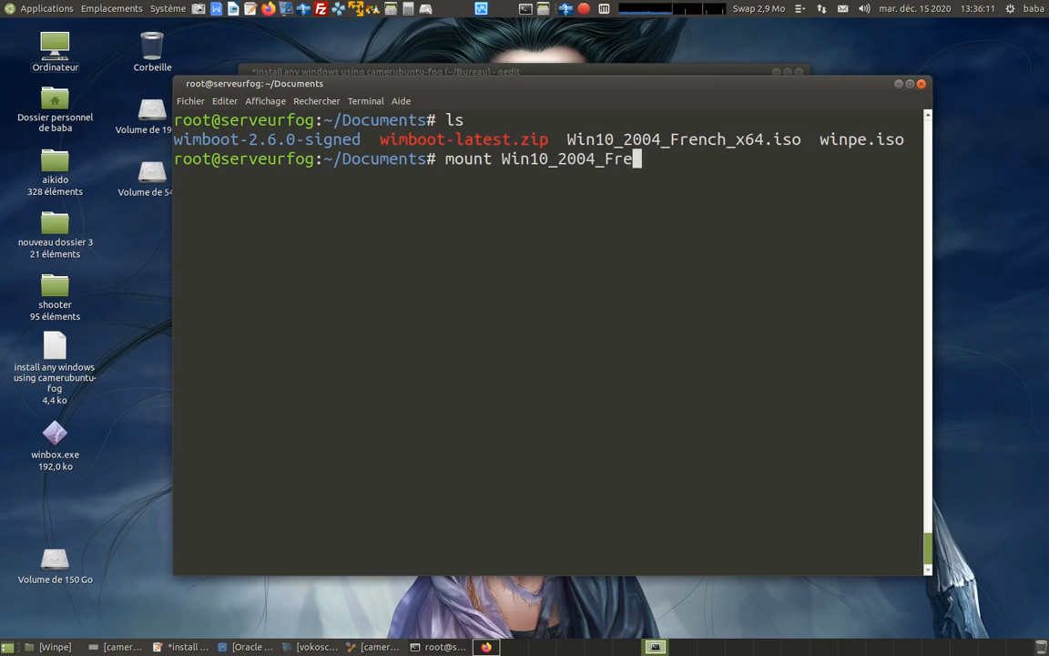
key("BackSpace")
key("BackSpace")
key("BackSpace")
key("BackSpace")
key("BackSpace")
key("BackSpace")
key("BackSpace")
key("BackSpace")
key("BackSpace")
key("BackSpace")
key("BackSpace")
key("BackSpace")
key("BackSpace")
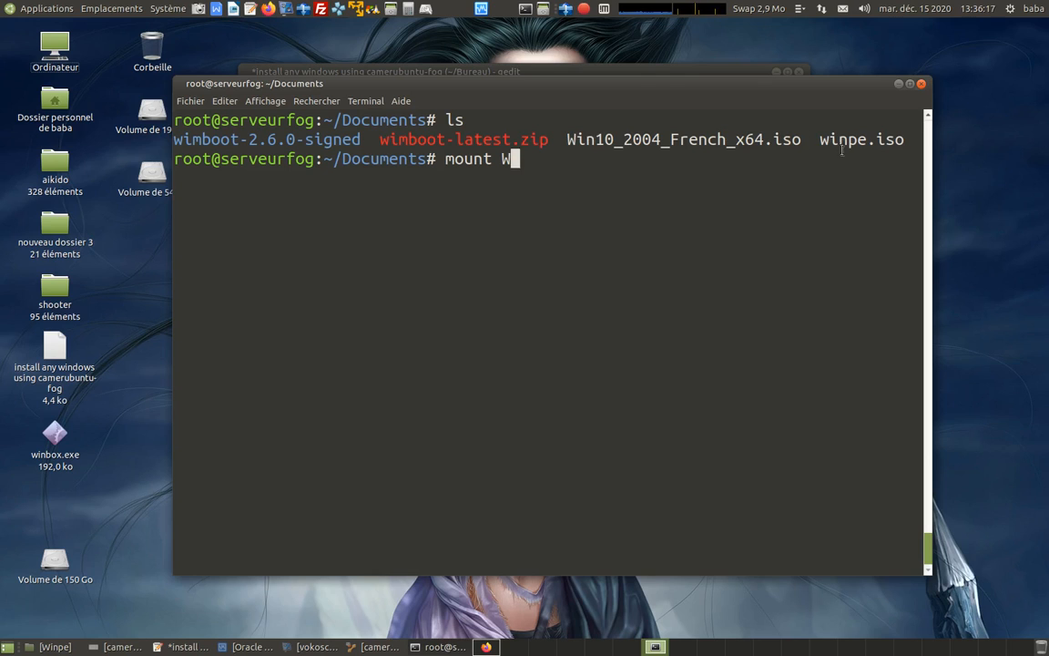
type("i")
key("Tab")
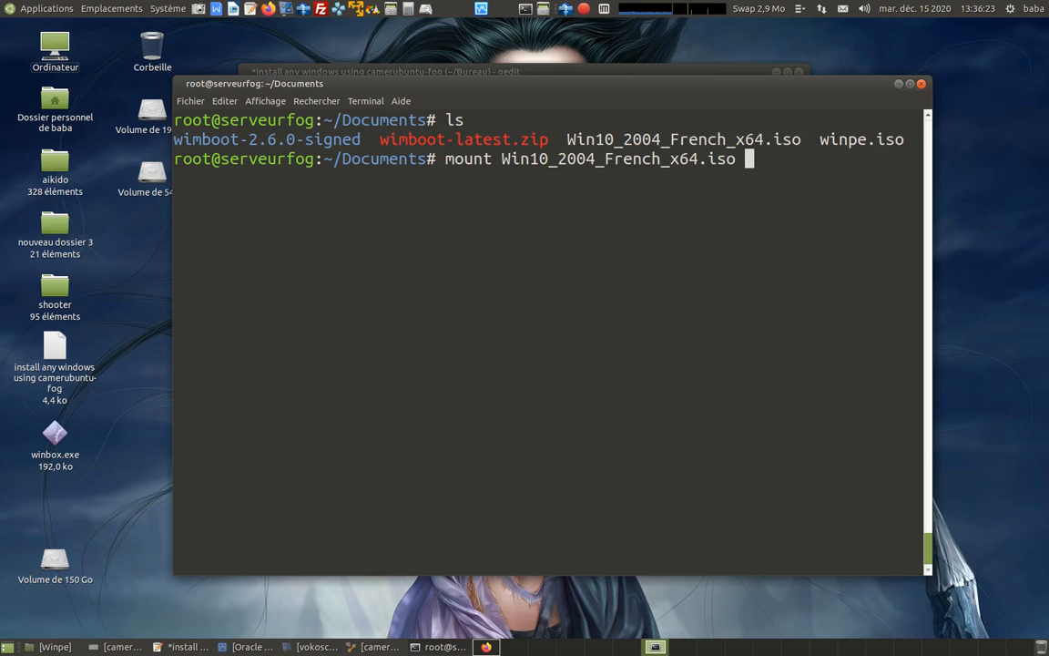
right_click(674, 137)
left_click(708, 211)
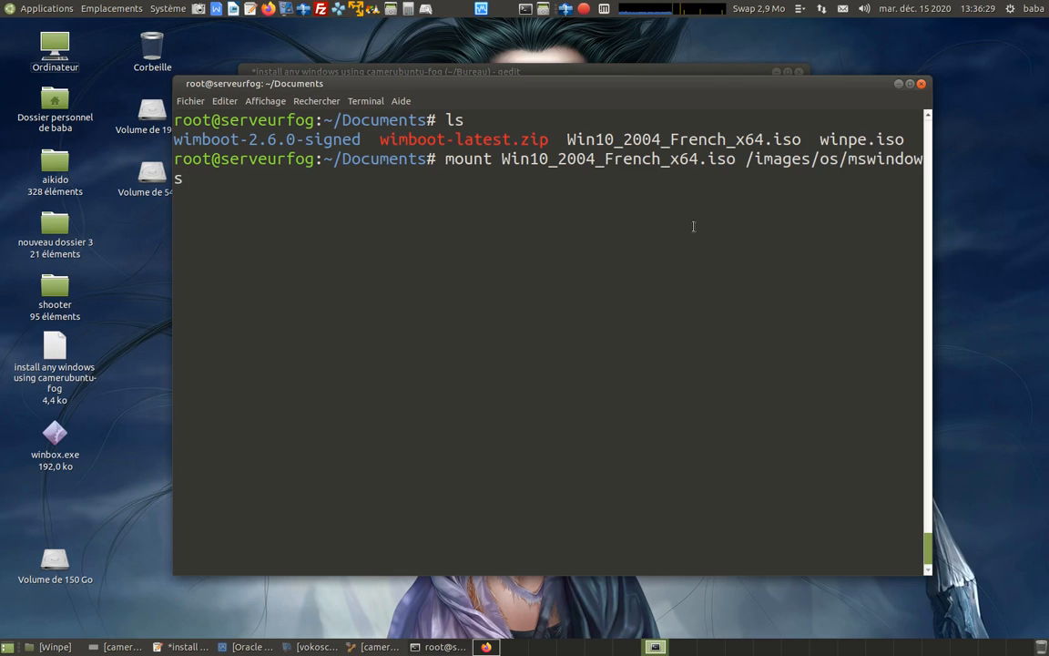
key("Return")
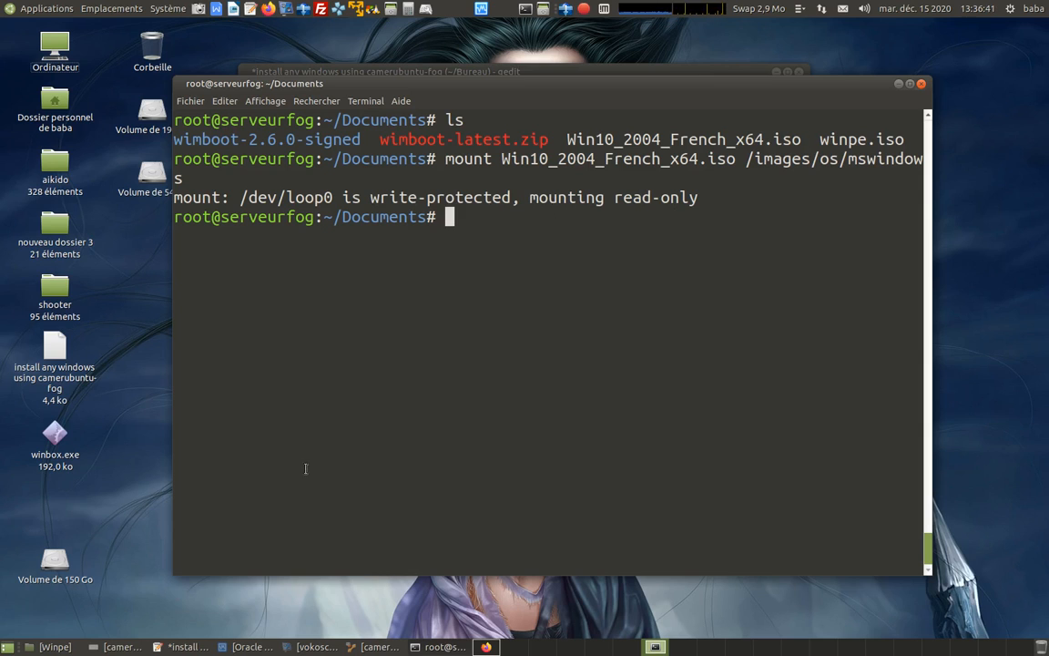
Switch to the VirtualBox manager, move its window slightly higher, and select the win10 machine.
left_click(250, 648)
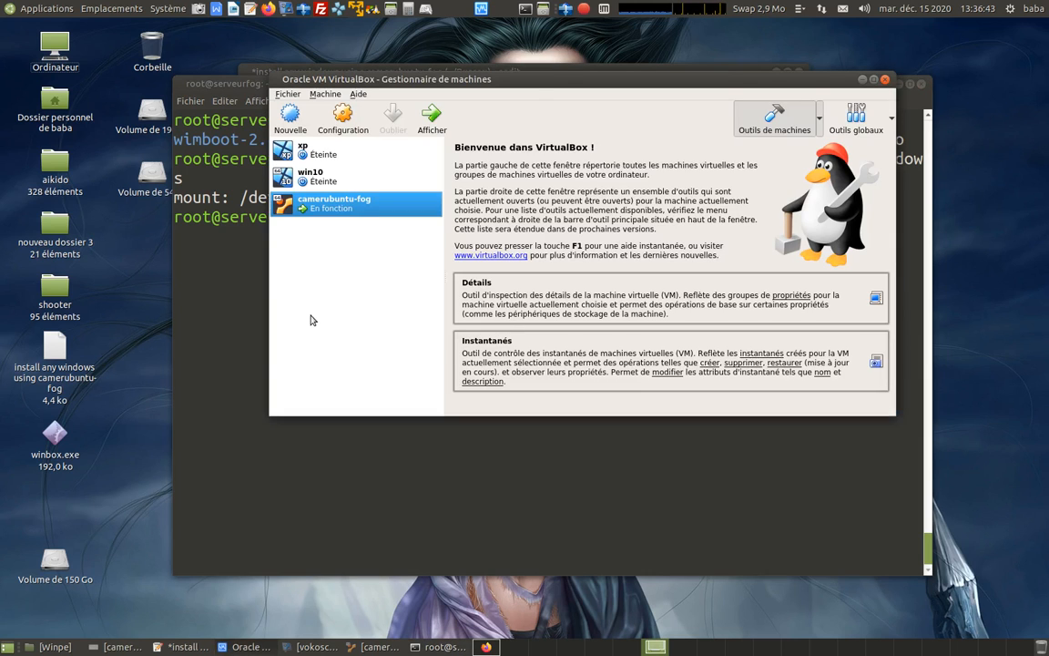
left_click_drag(550, 82, 552, 60)
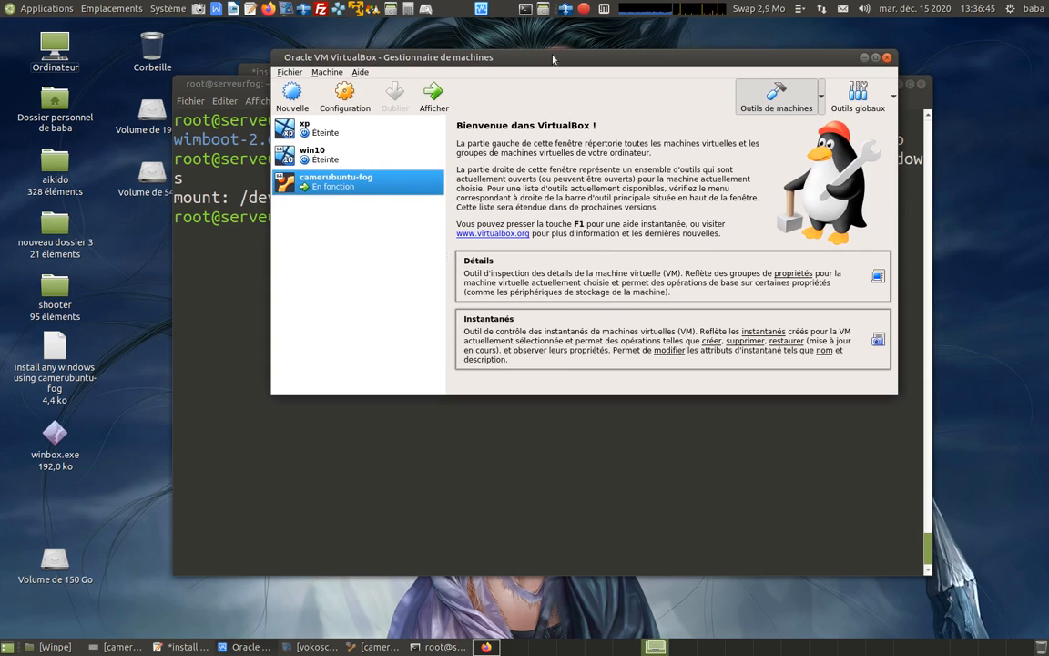
left_click(392, 159)
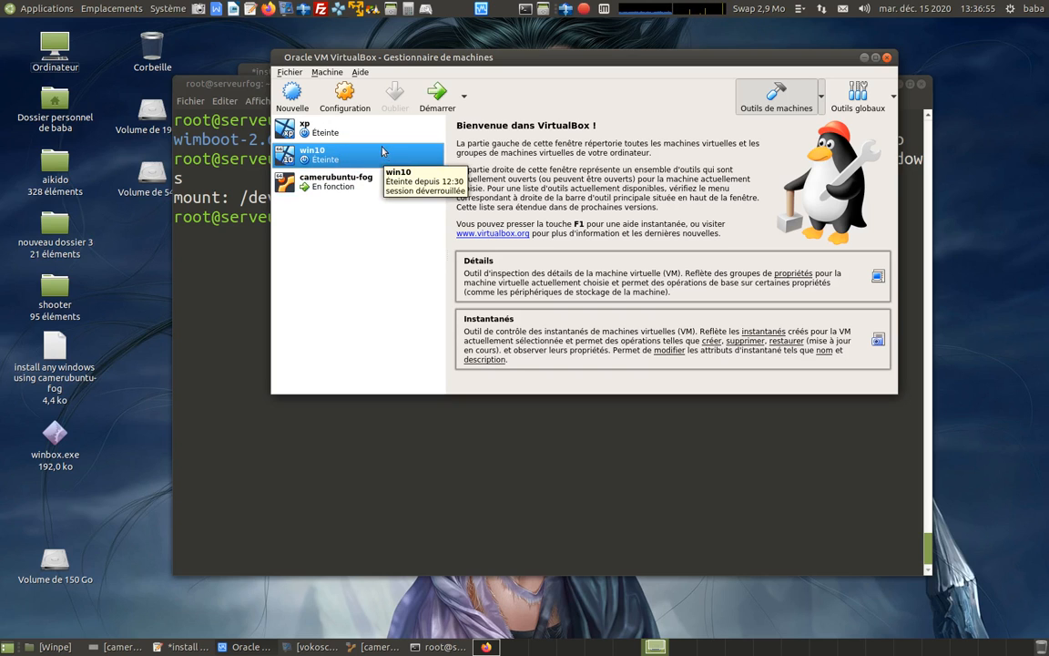
left_click(437, 93)
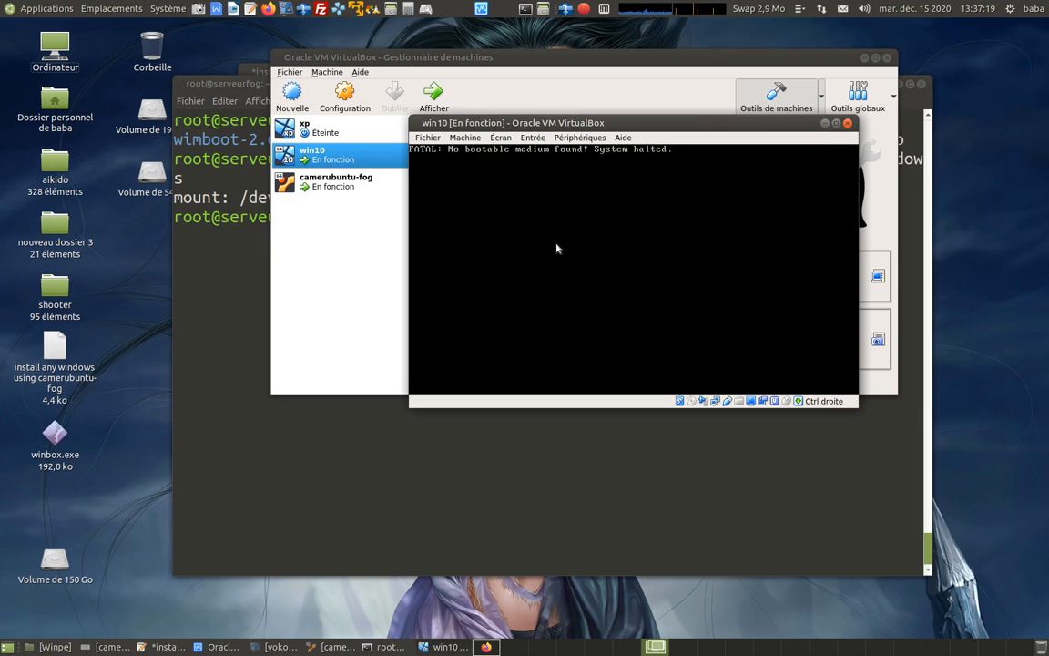
left_click(847, 122)
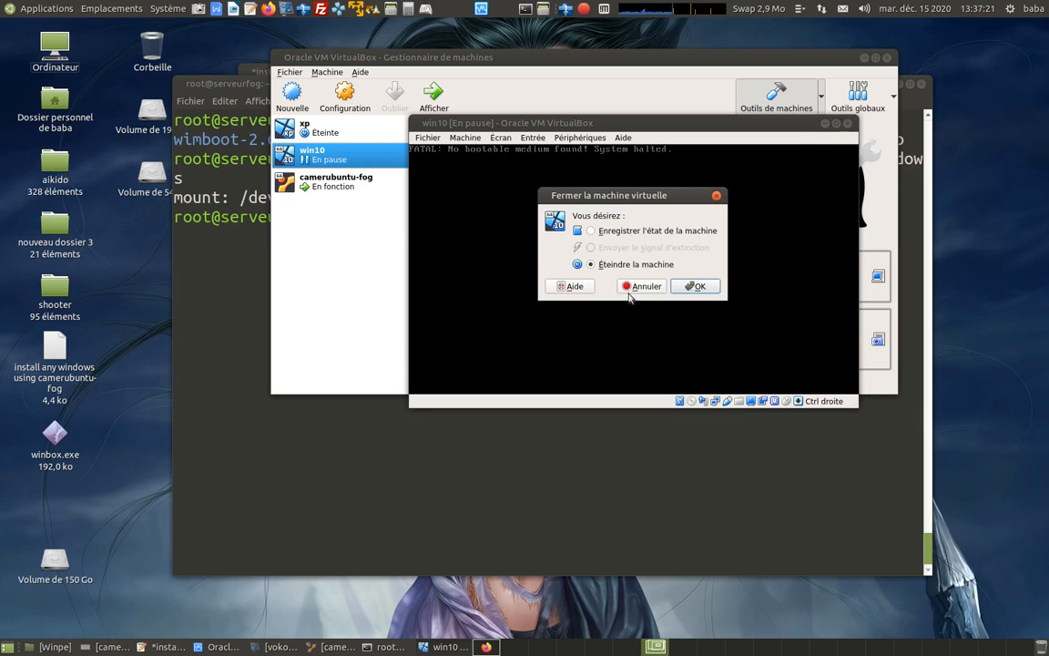
left_click(696, 286)
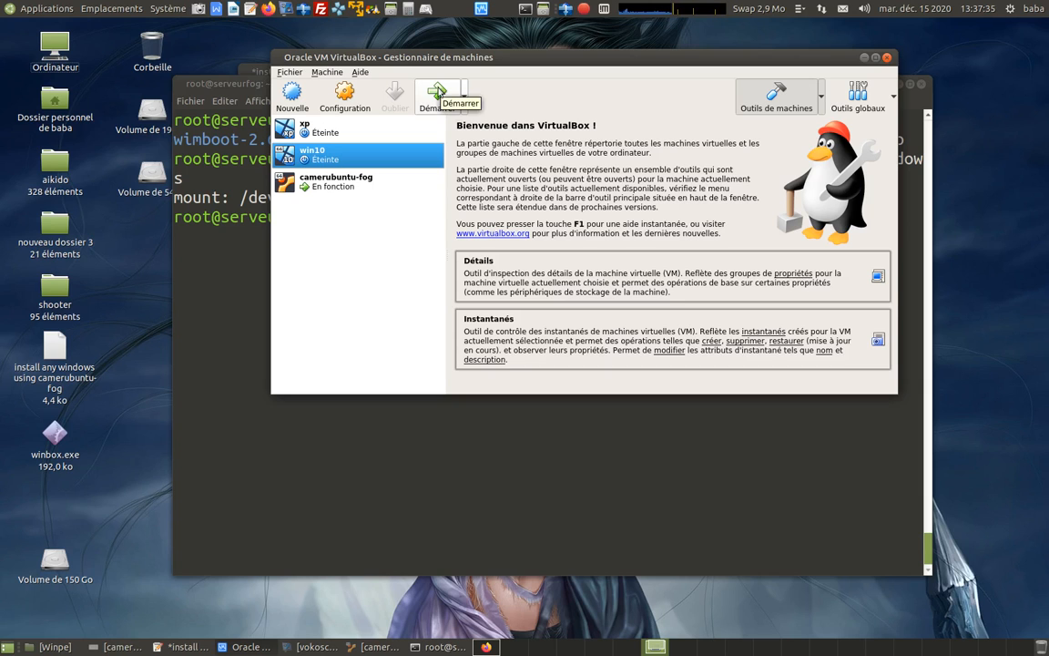
Start the win10 virtual machine and choose LAN as its temporary boot device.
left_click(437, 92)
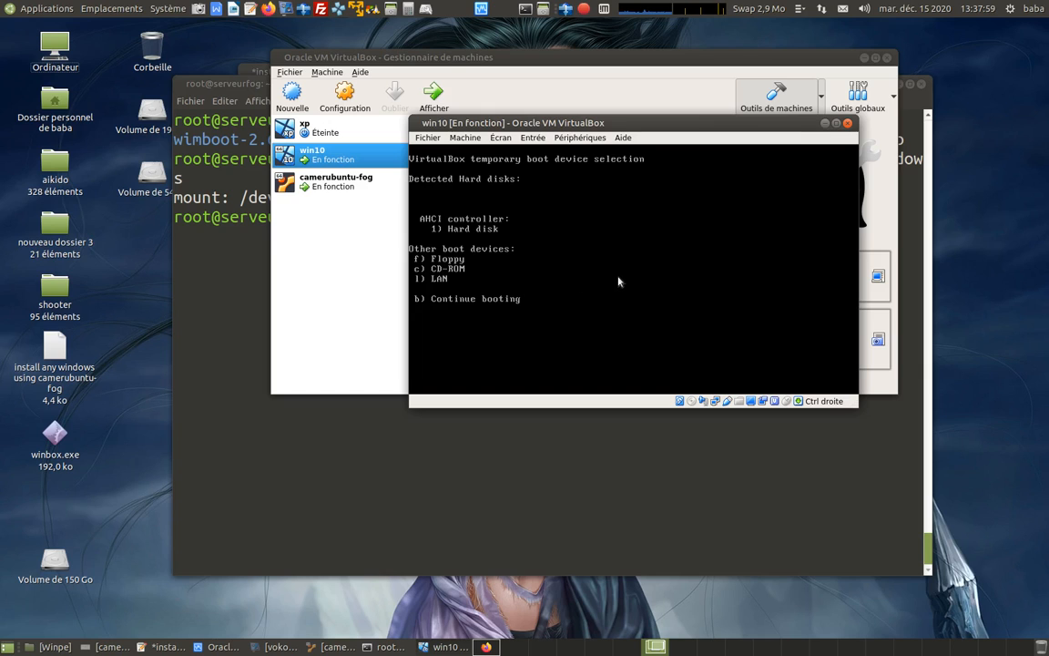
key("l")
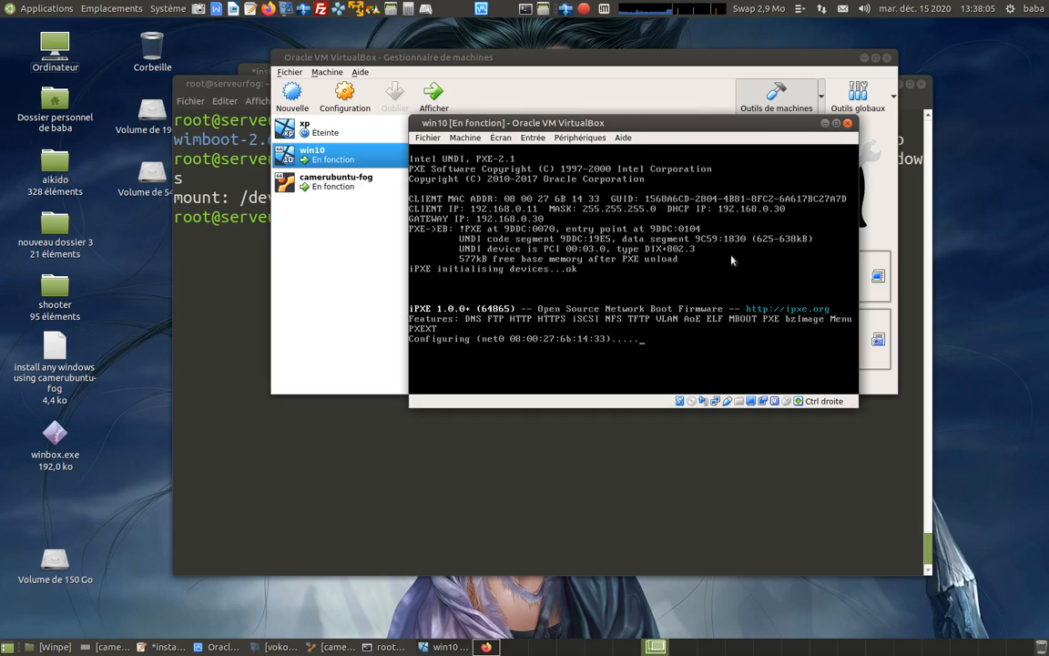
Boot the WinPE7810 entry from the FOG network boot menu.
key("Down")
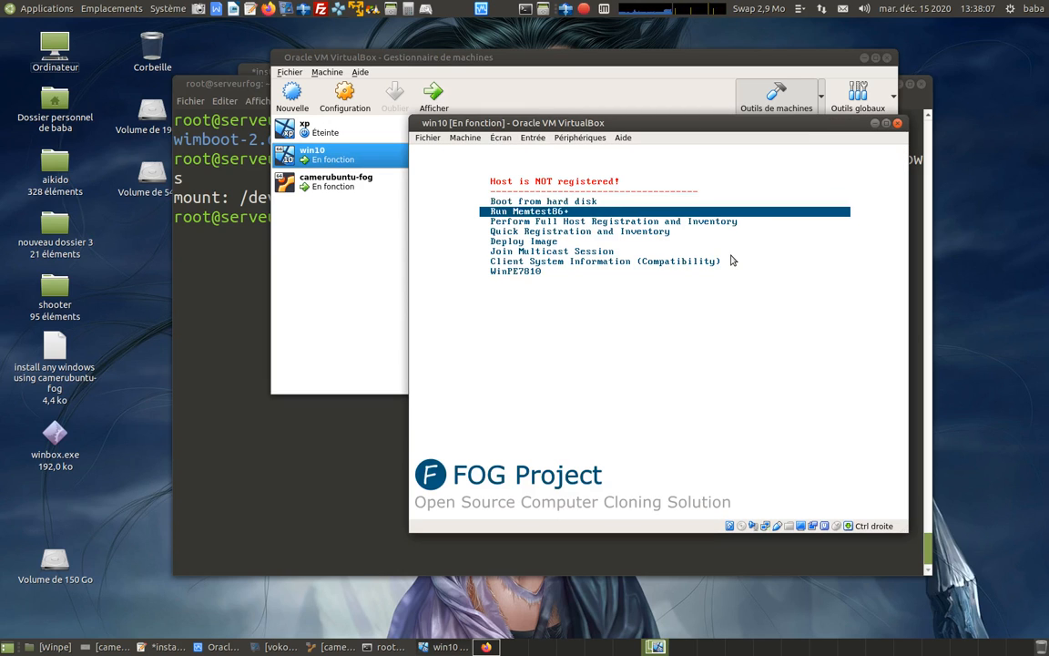
key("Up")
key("Down")
key("Up")
key("Down")
key("Down")
key("Down")
key("Down")
key("Down")
key("Down")
key("Up")
key("Up")
key("Up")
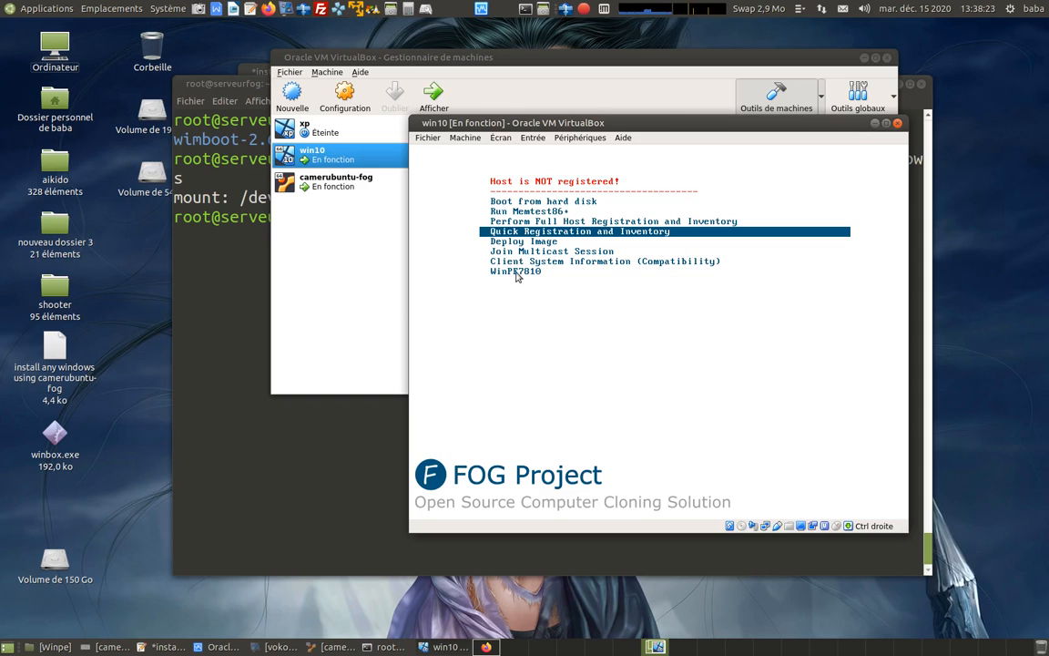
key("Down")
key("Down")
key("Down")
key("Down")
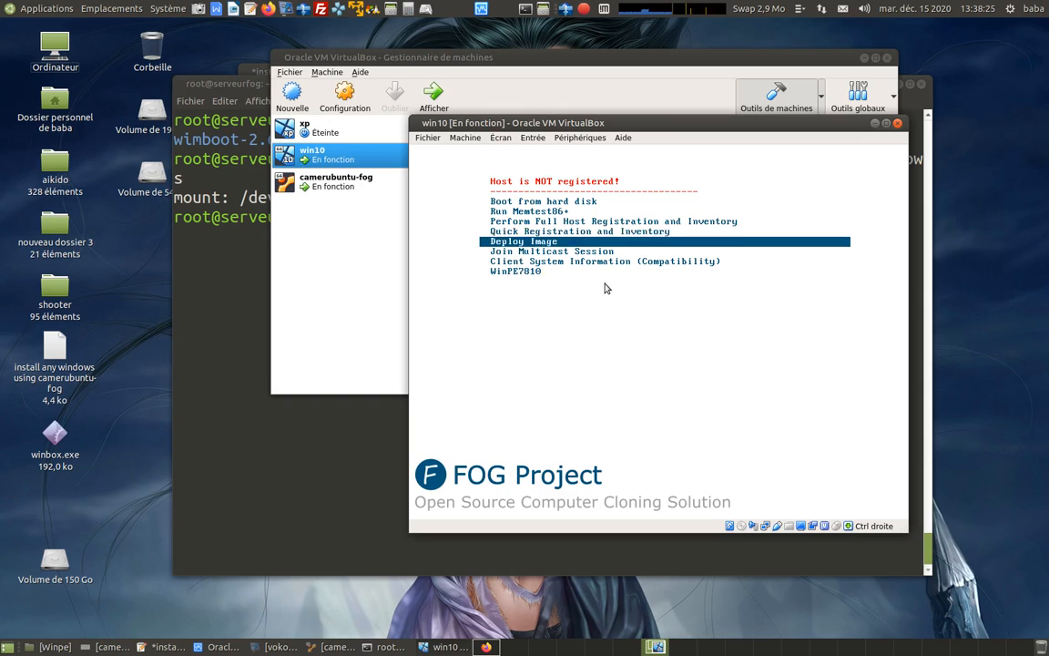
key("Return")
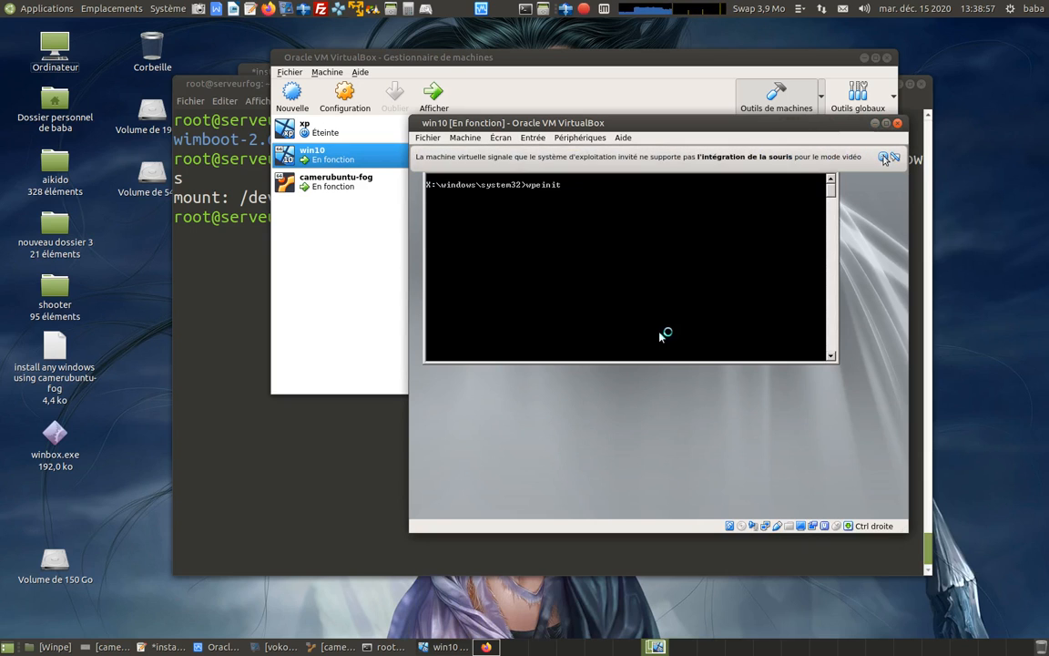
Move the win10 window aside and bring up the net view and net use commands in the gedit notes.
left_click_drag(763, 124, 684, 97)
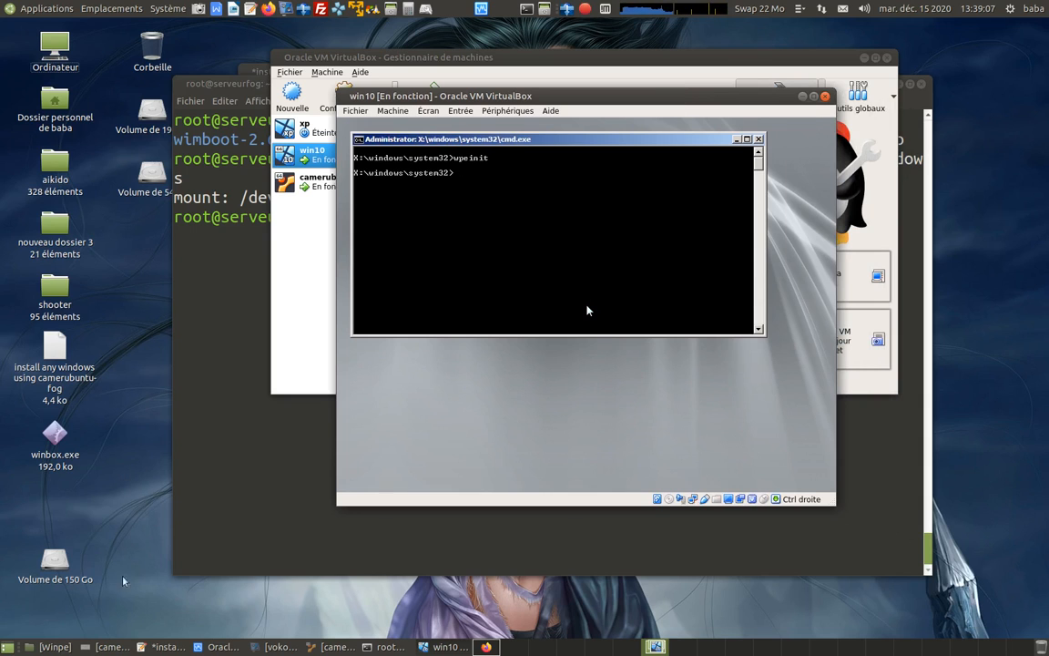
left_click(149, 646)
left_click(442, 370)
scroll(428, 363, "down", 1)
scroll(429, 362, "down", 2)
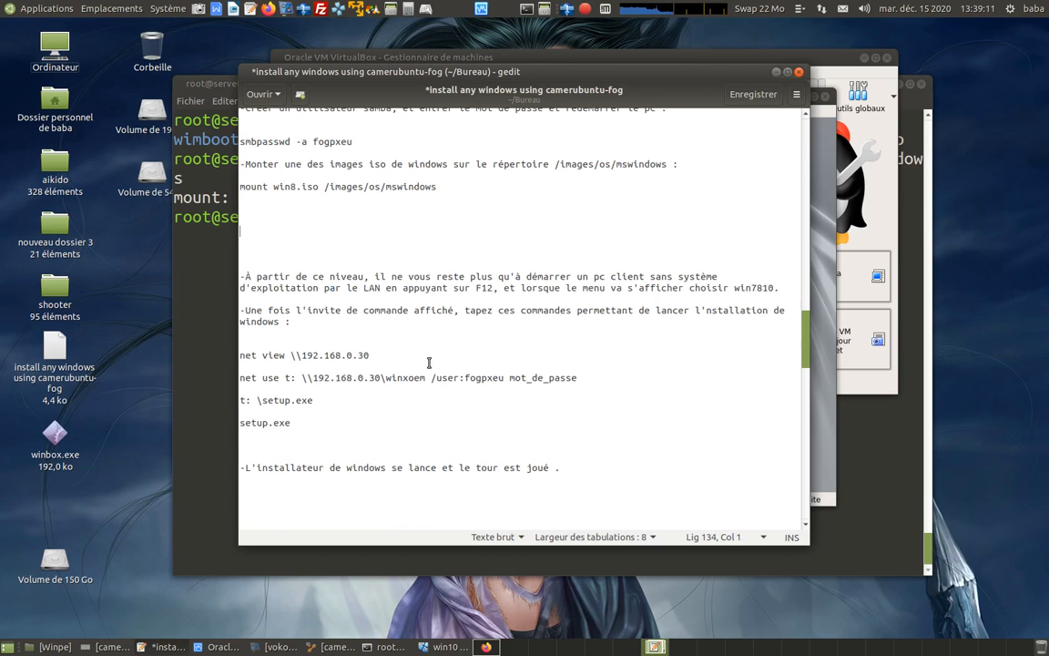
Minimise the VirtualBox manager and arrange the gedit notes beside the win10 machine's window.
left_click(864, 58)
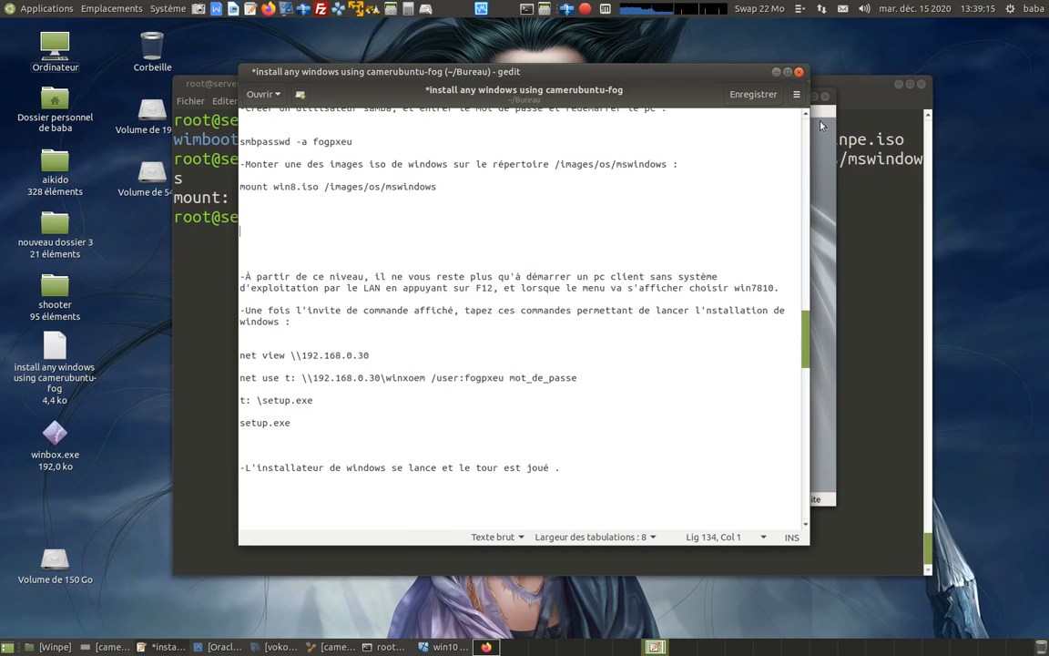
left_click_drag(697, 103, 851, 105)
left_click_drag(428, 72, 194, 63)
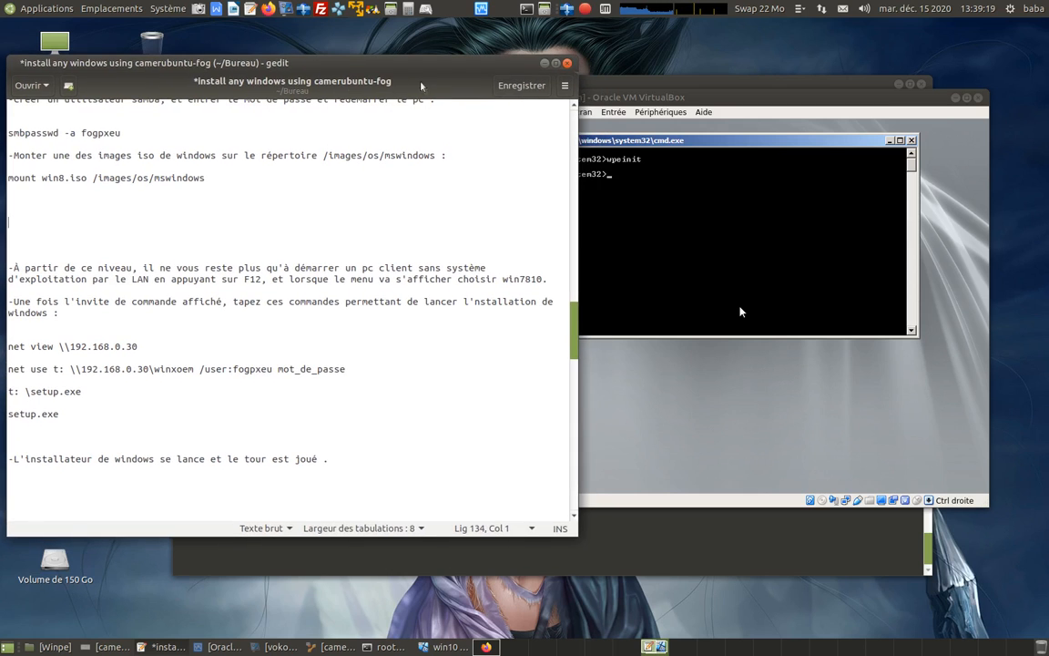
left_click_drag(715, 93, 722, 53)
left_click_drag(357, 68, 373, 53)
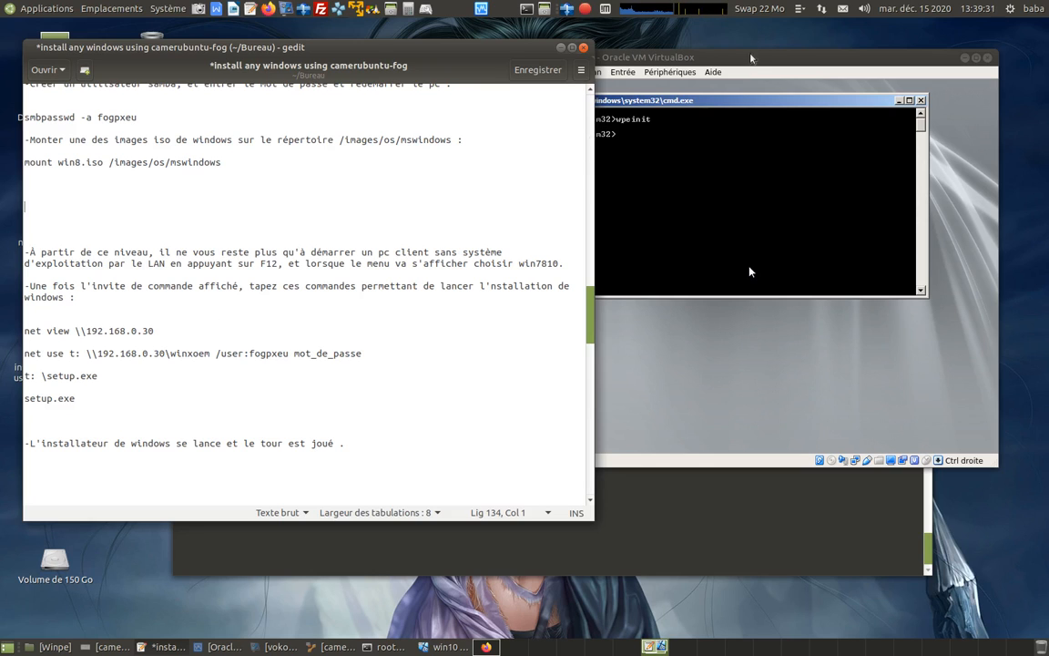
List the server's shared resources by running "net view \\192.168.0.30" in the WinPE command prompt.
left_click(734, 167)
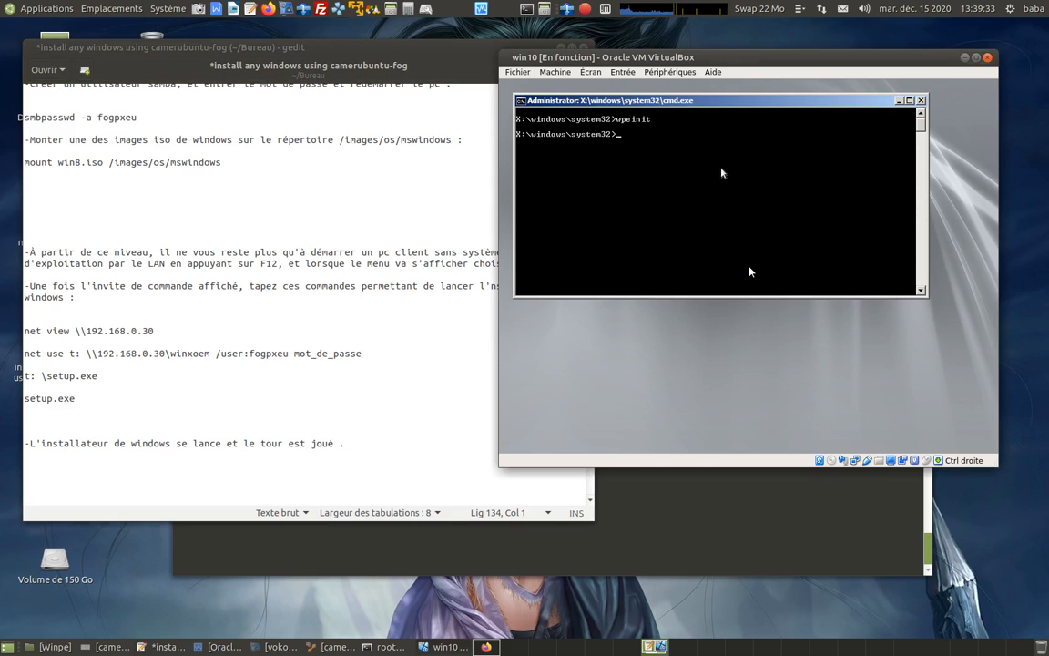
type("net4")
key("BackSpace")
type("view \\\\192.168.0.30")
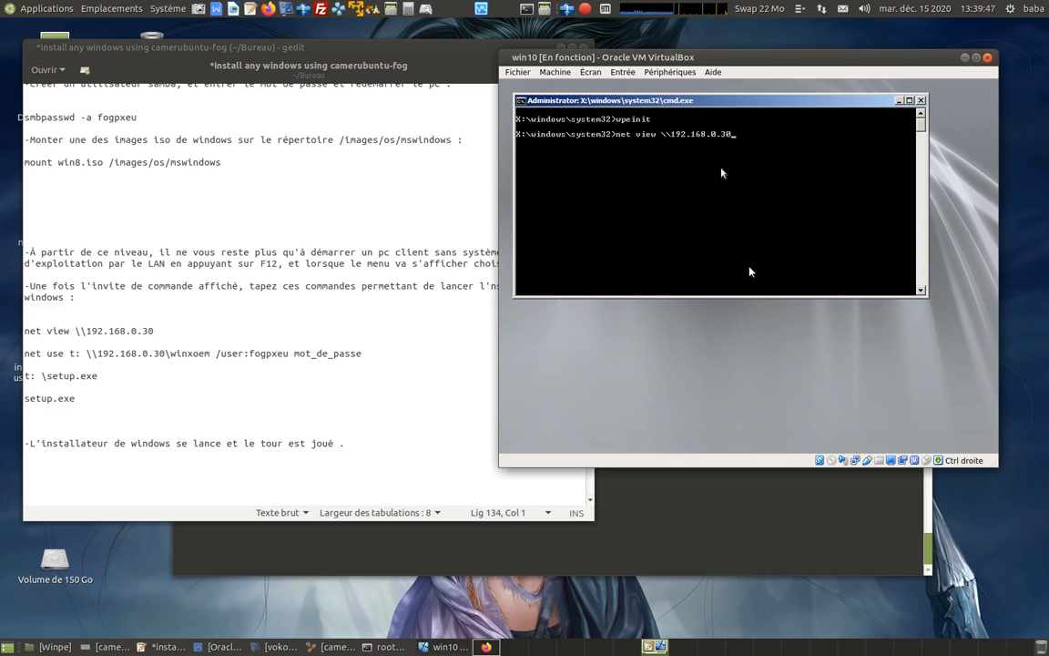
key("Return")
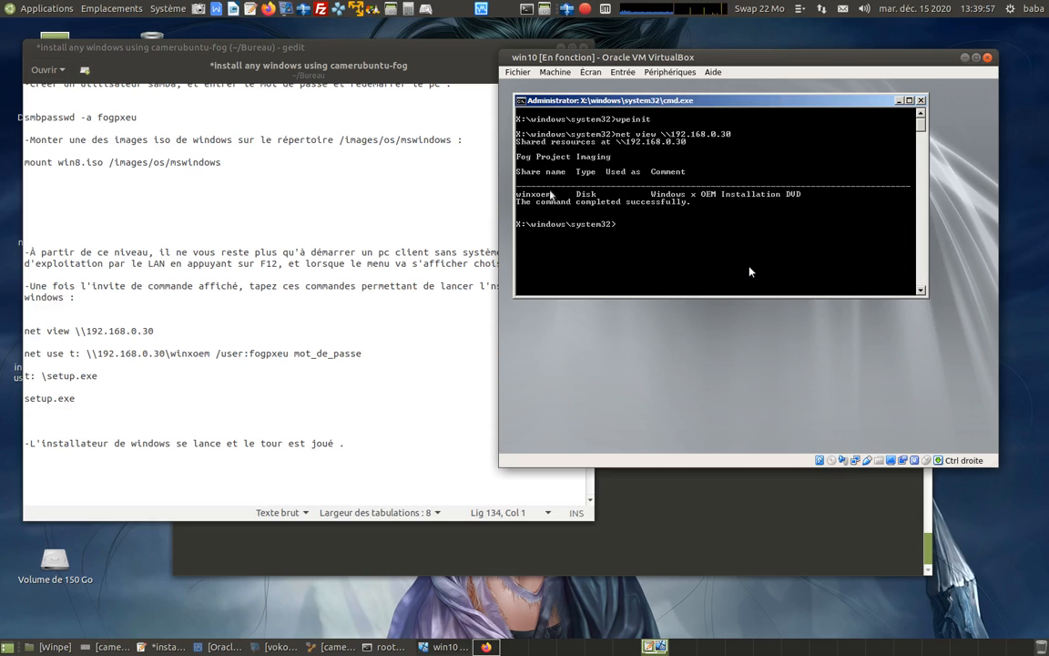
Review the [winxoem] Samba share settings in the gedit notes and return to the net use command.
left_click(169, 271)
scroll(178, 280, "up", 6)
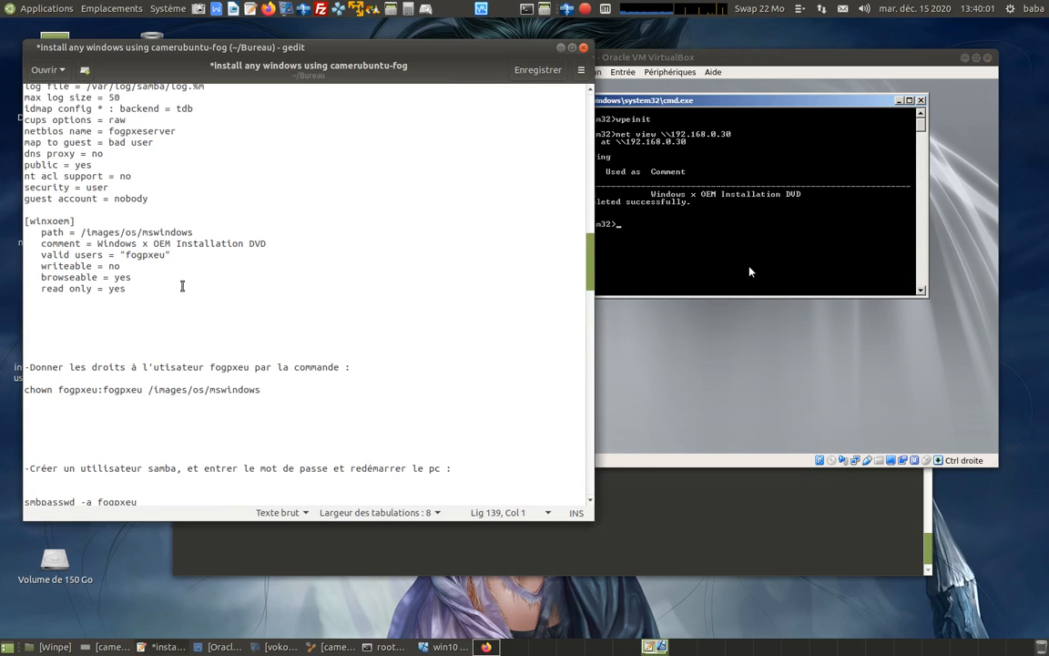
scroll(159, 262, "up", 2)
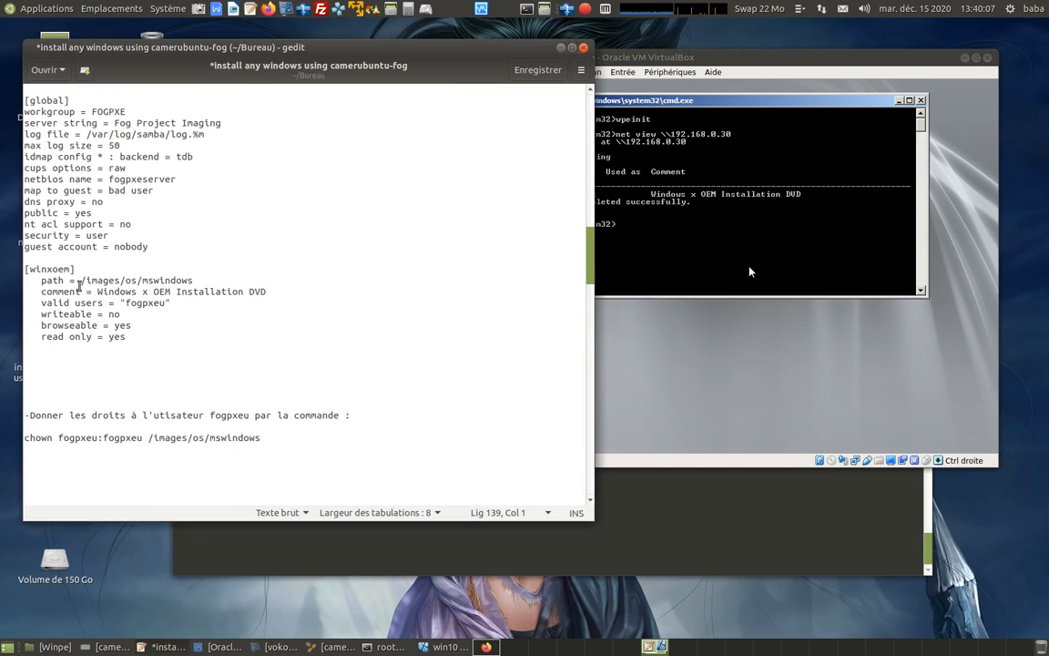
scroll(312, 204, "down", 10)
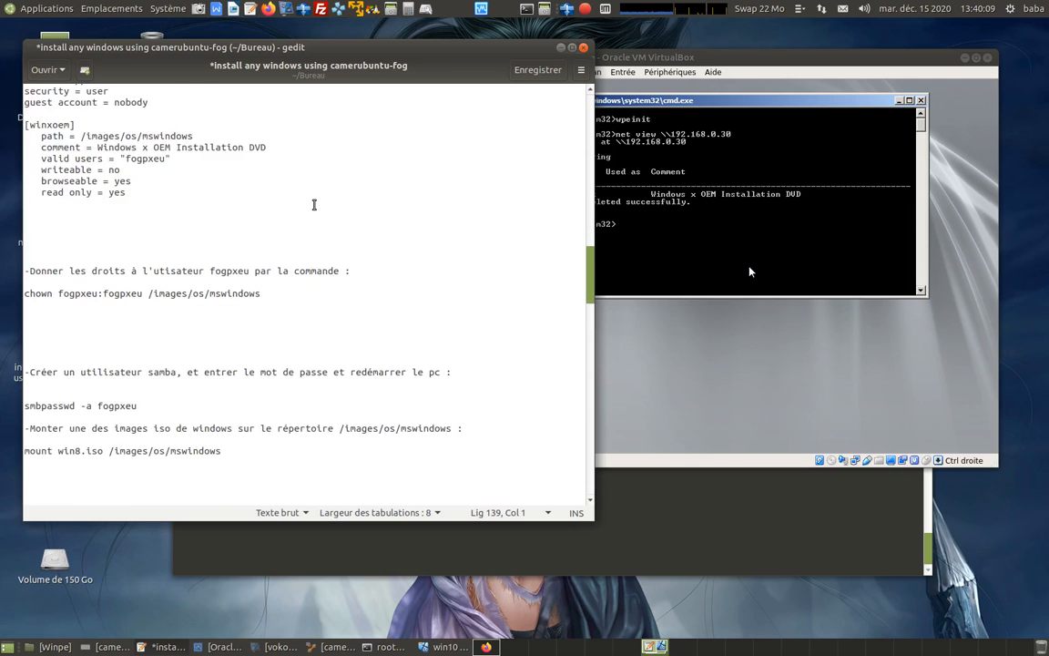
scroll(312, 204, "down", 4)
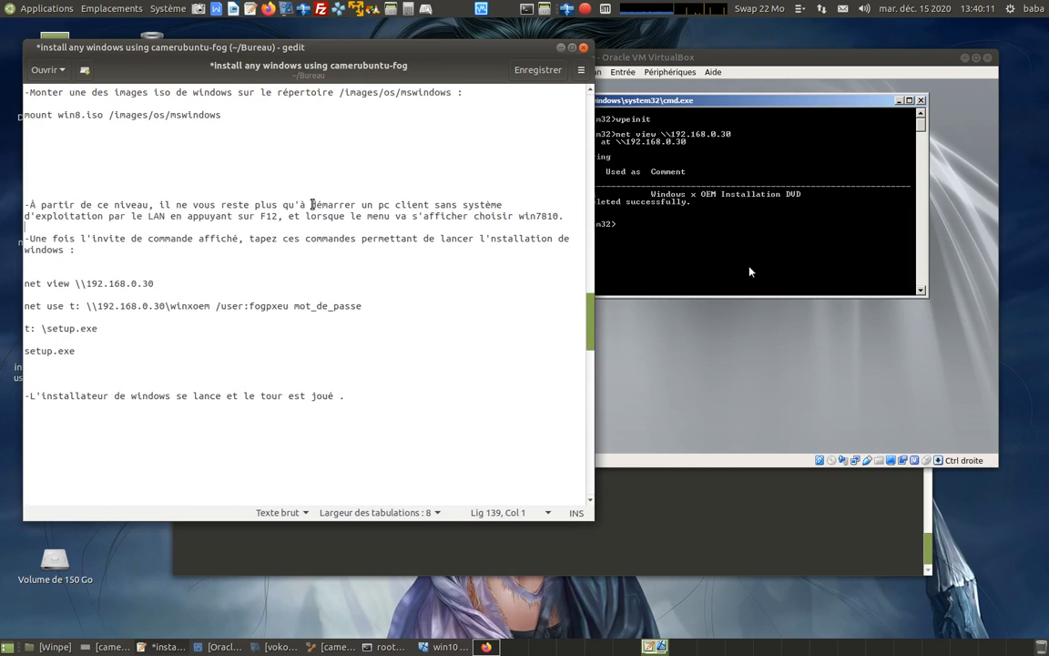
Map the share to drive T: by running "net use t: \\192.168.0.30\winxoem /user:fogpxeu" followed by the Samba account password.
left_click(603, 224)
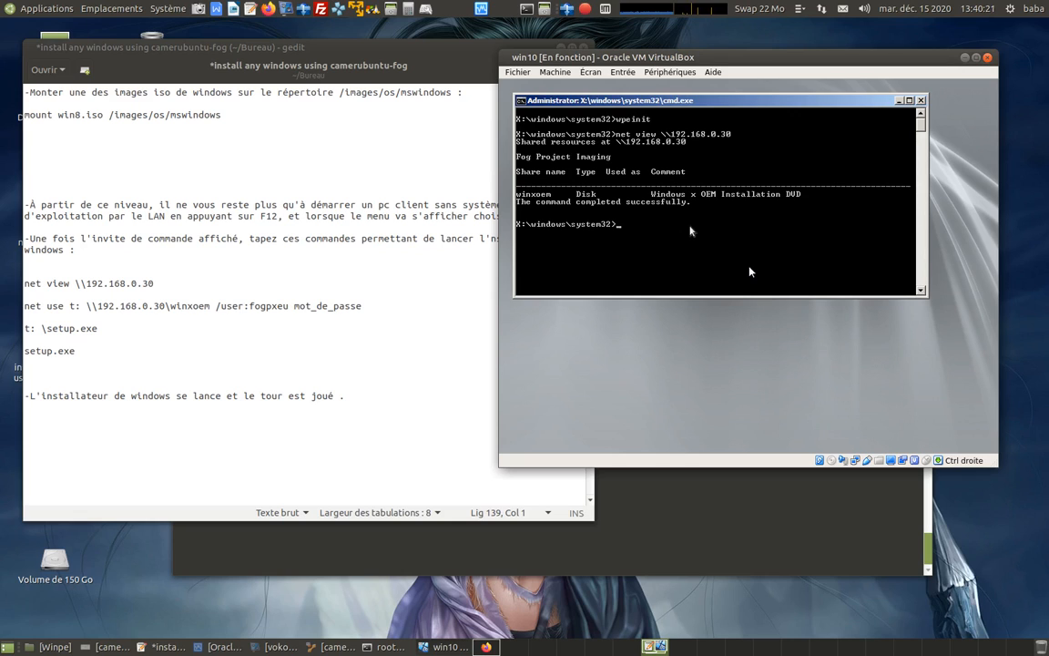
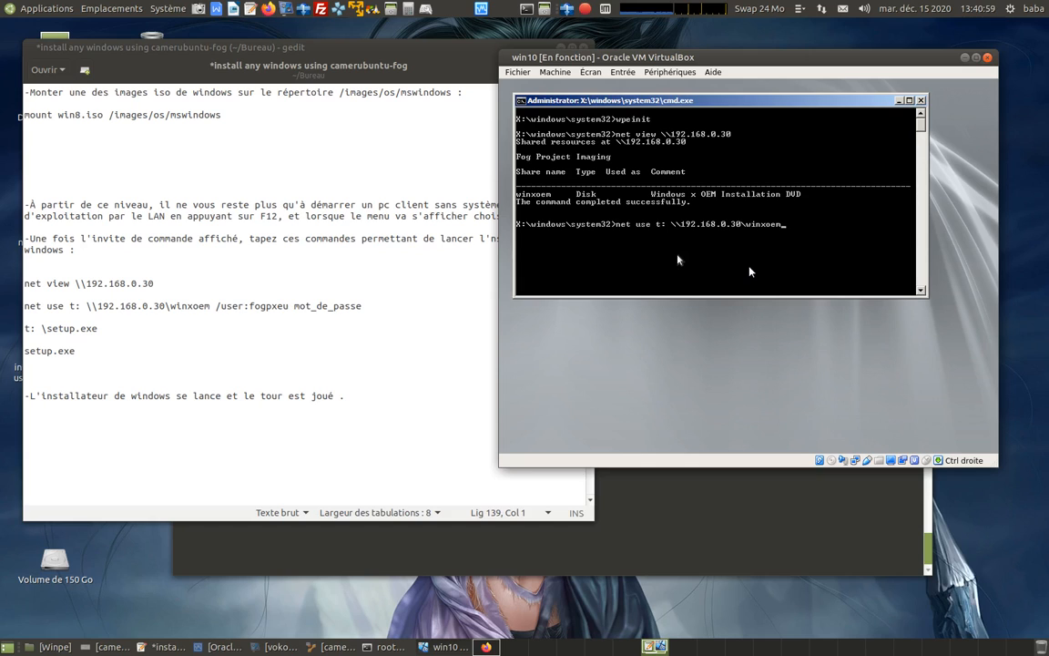
key("BackSpace")
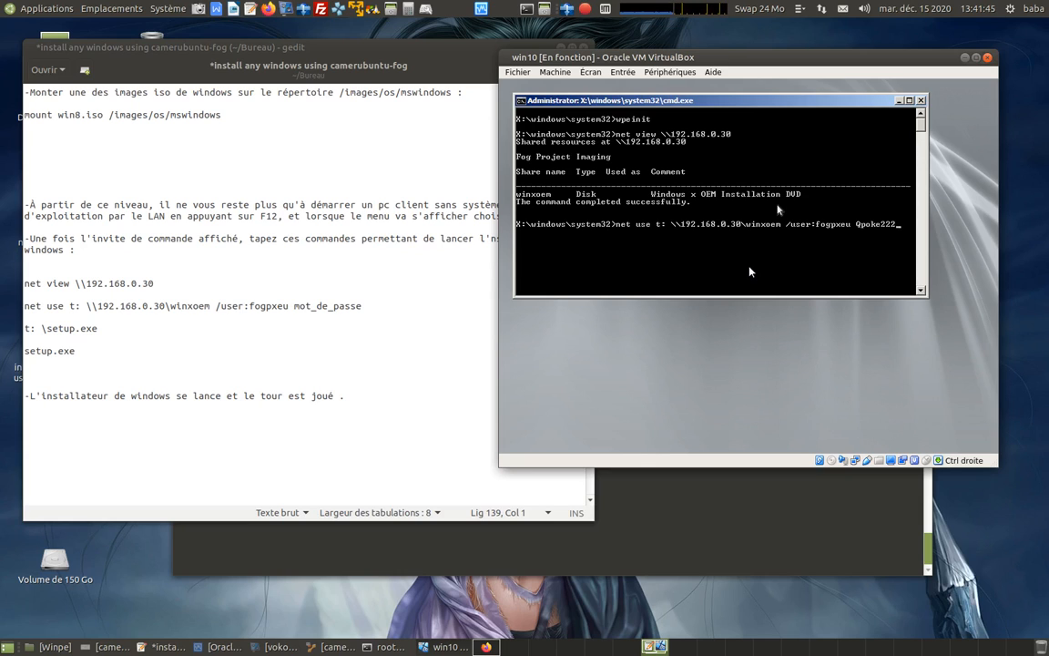
key("Return")
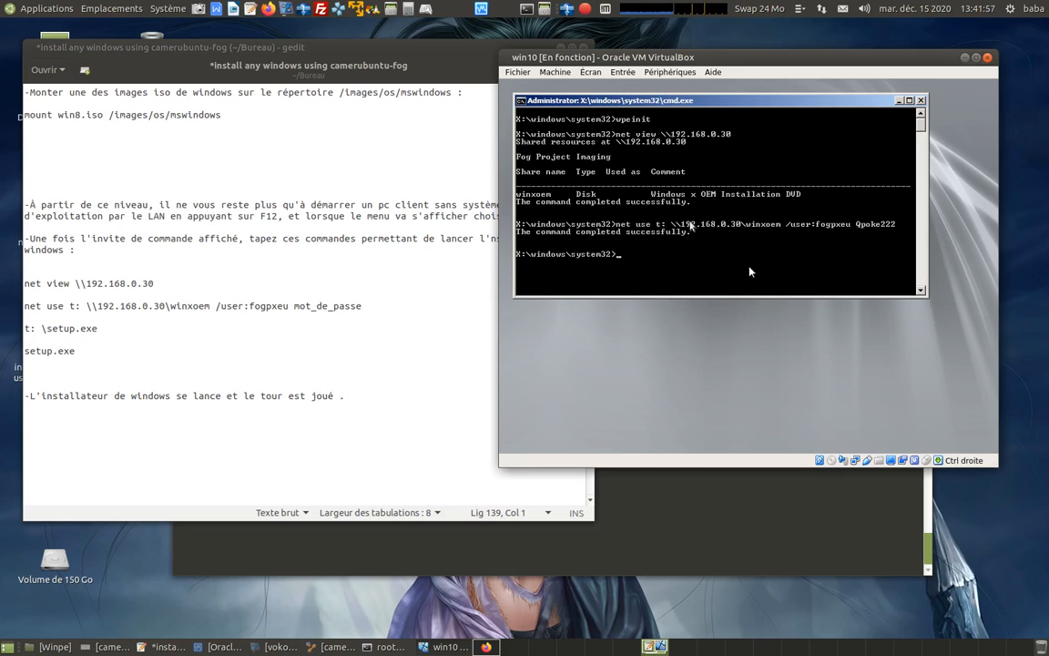
Switch to drive T: and run setup.exe to launch the Windows installer.
type("t: \\setup.exe")
key("Return")
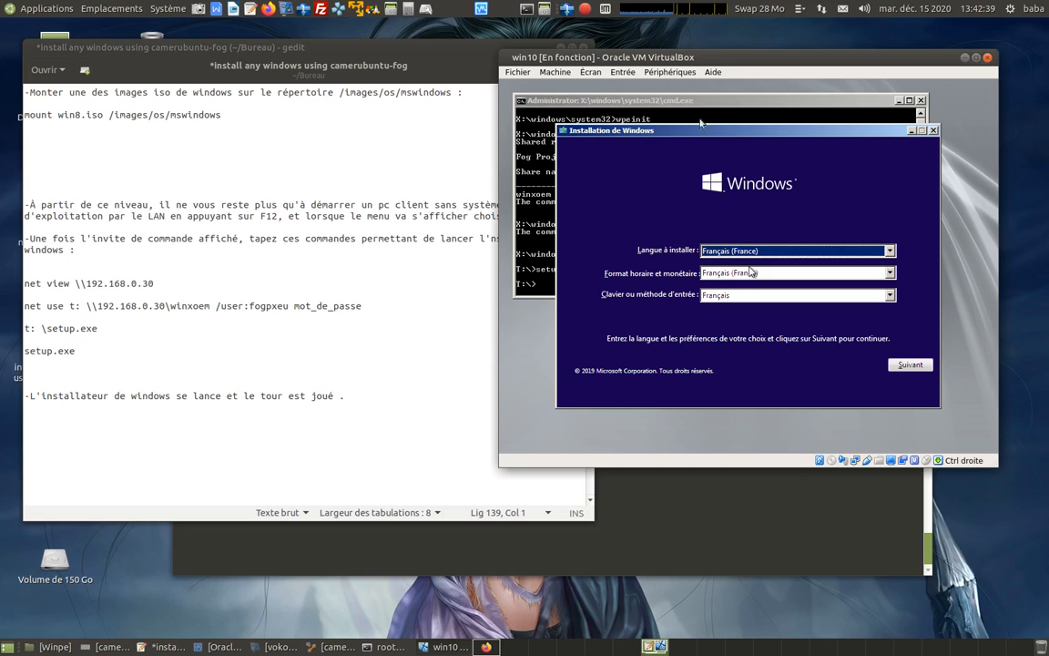
Accept the Français (France) language and Français keyboard settings, and start the Windows installation.
left_click_drag(671, 54, 626, 49)
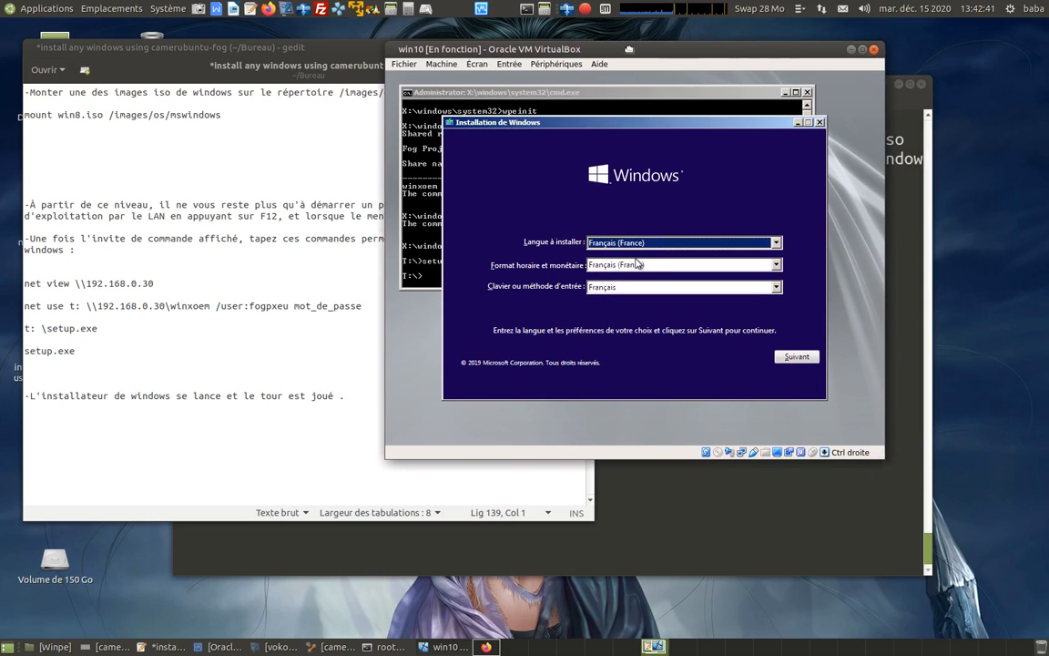
left_click(740, 326)
left_click(673, 325)
left_click(790, 357)
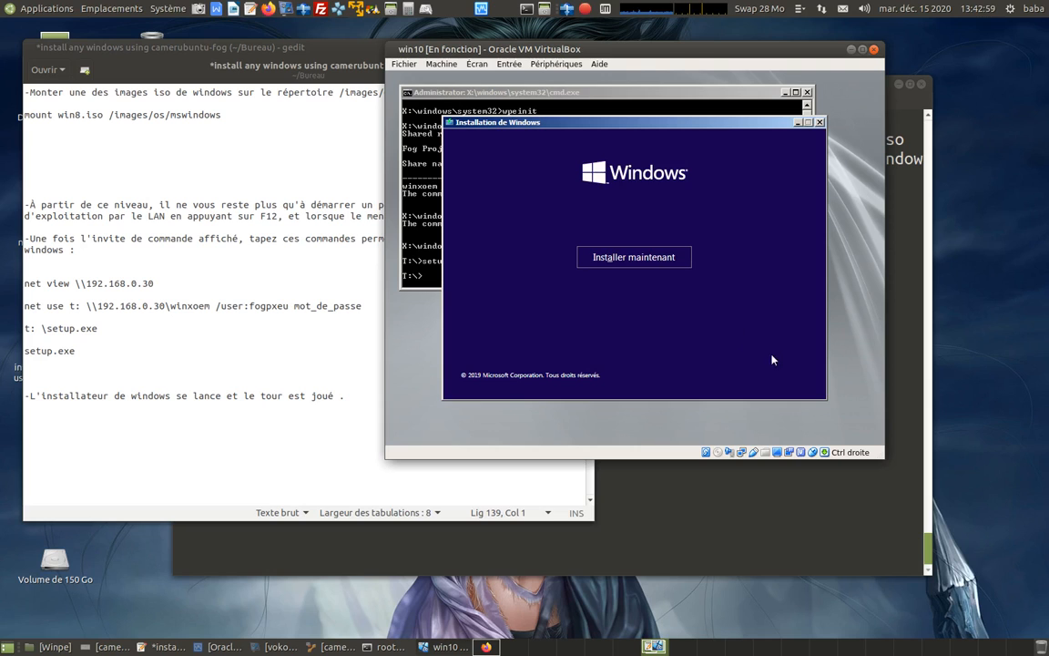
left_click(628, 257)
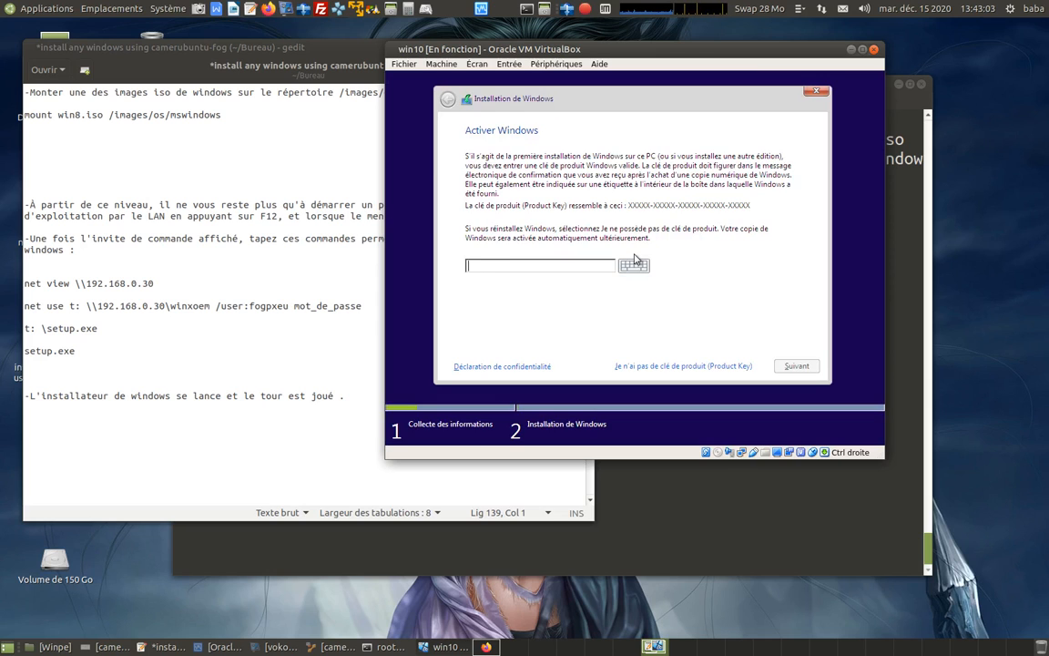
Skip the product key and choose Windows 10 Professionnel x64 as the system to install.
left_click(685, 367)
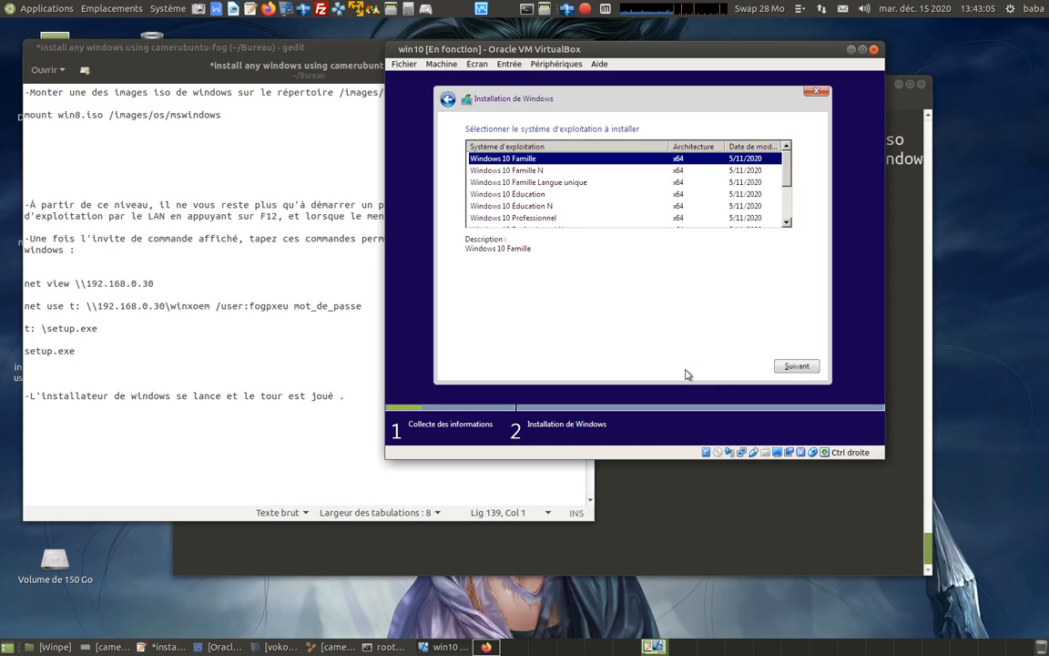
left_click(537, 218)
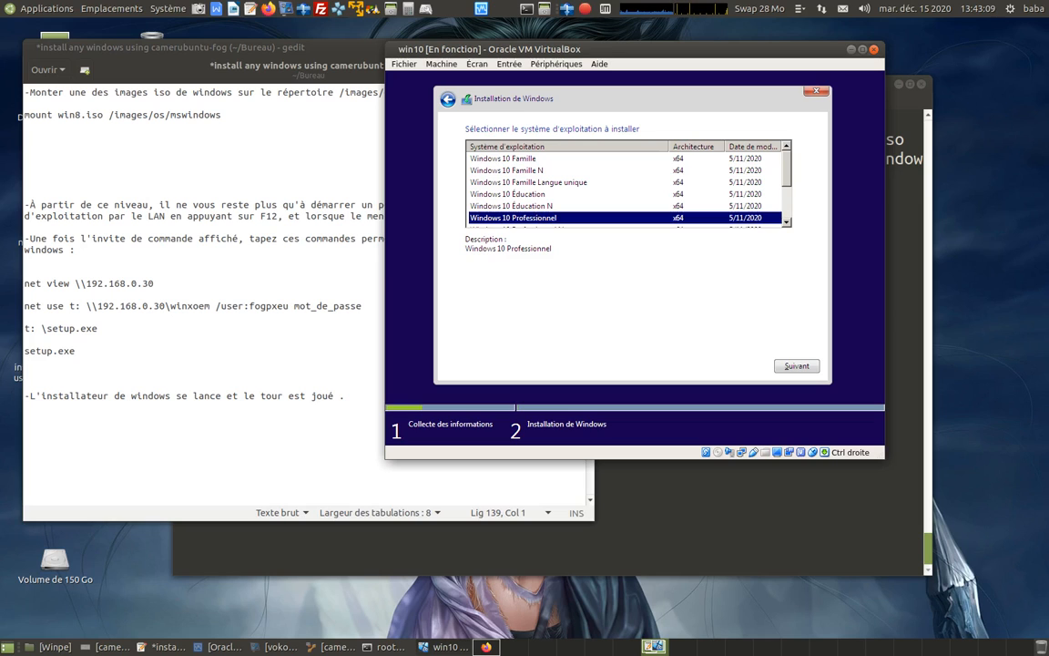
left_click(796, 365)
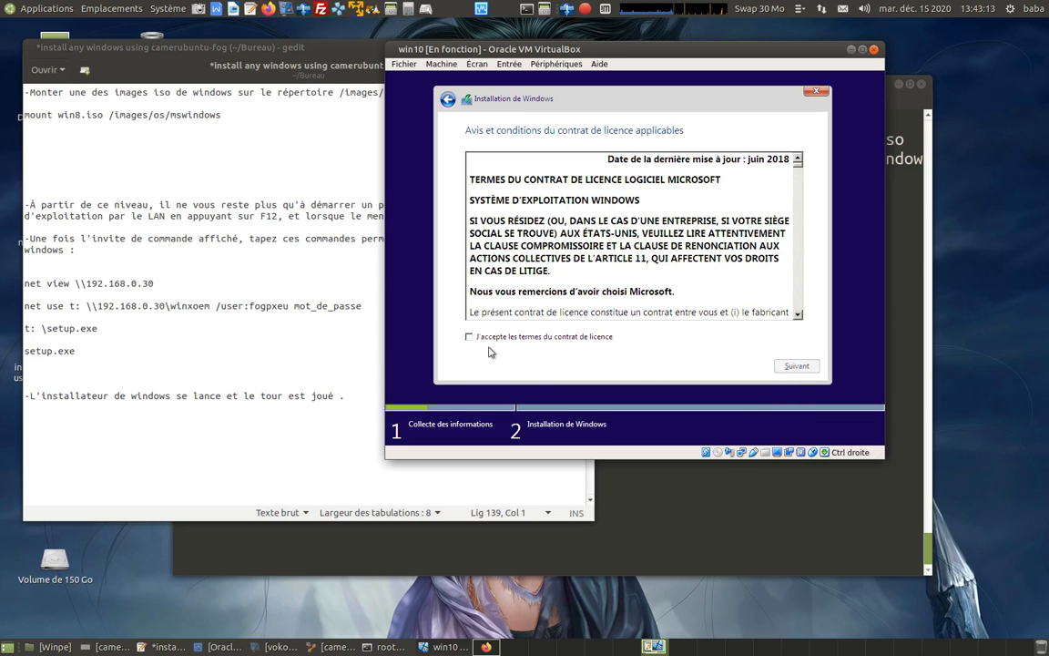
Accept the licence terms and run a custom installation on the unallocated space of Lecteur 0.
left_click(470, 337)
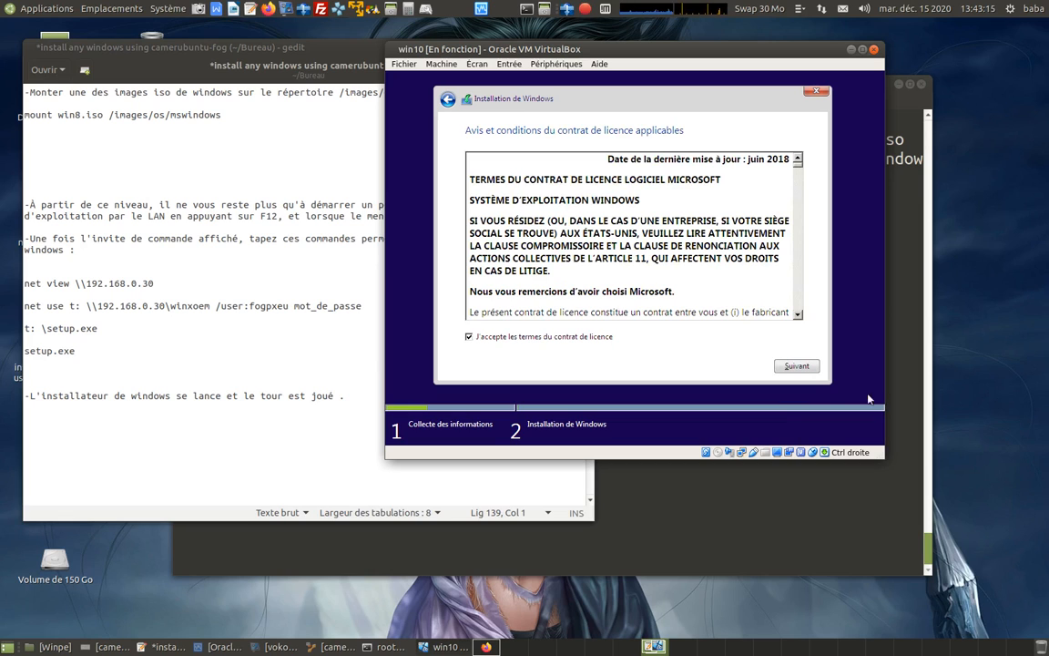
left_click(798, 366)
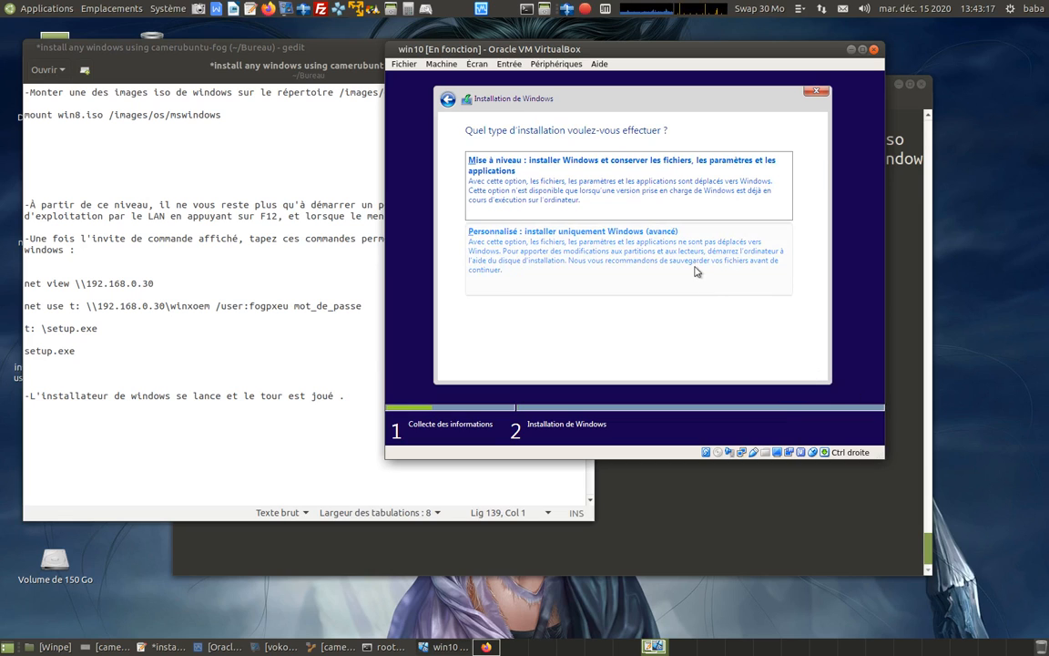
left_click(696, 269)
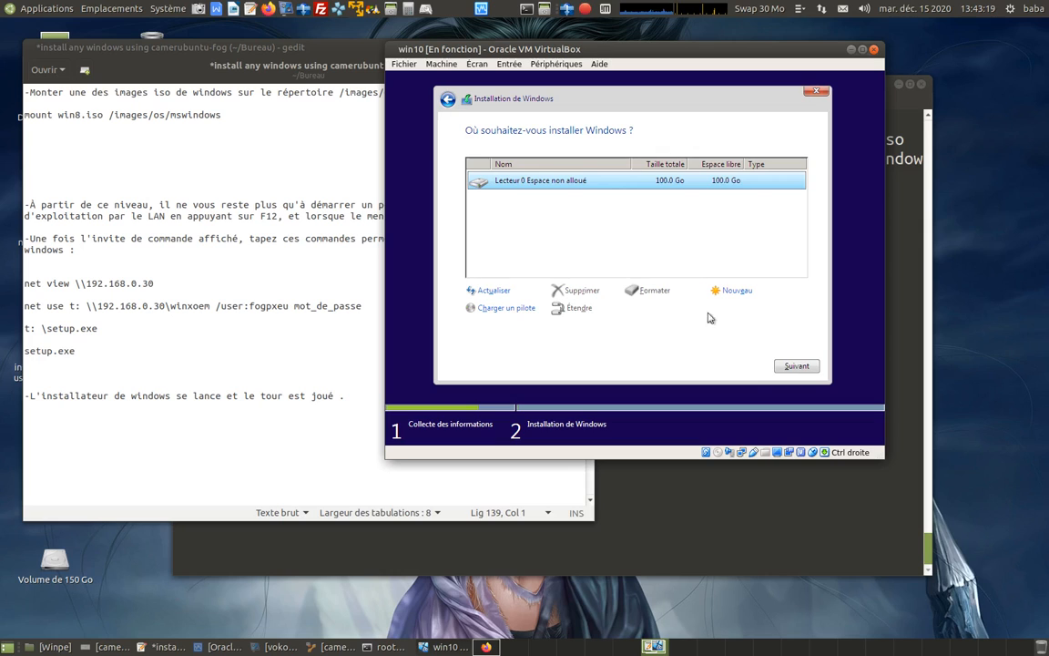
left_click(792, 368)
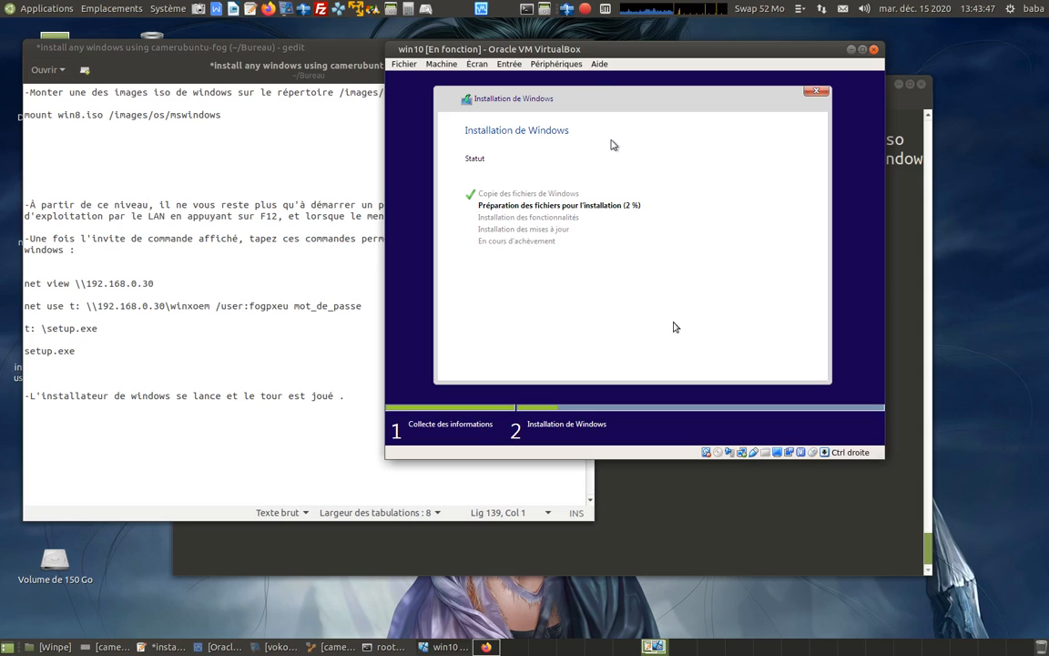
left_click(585, 9)
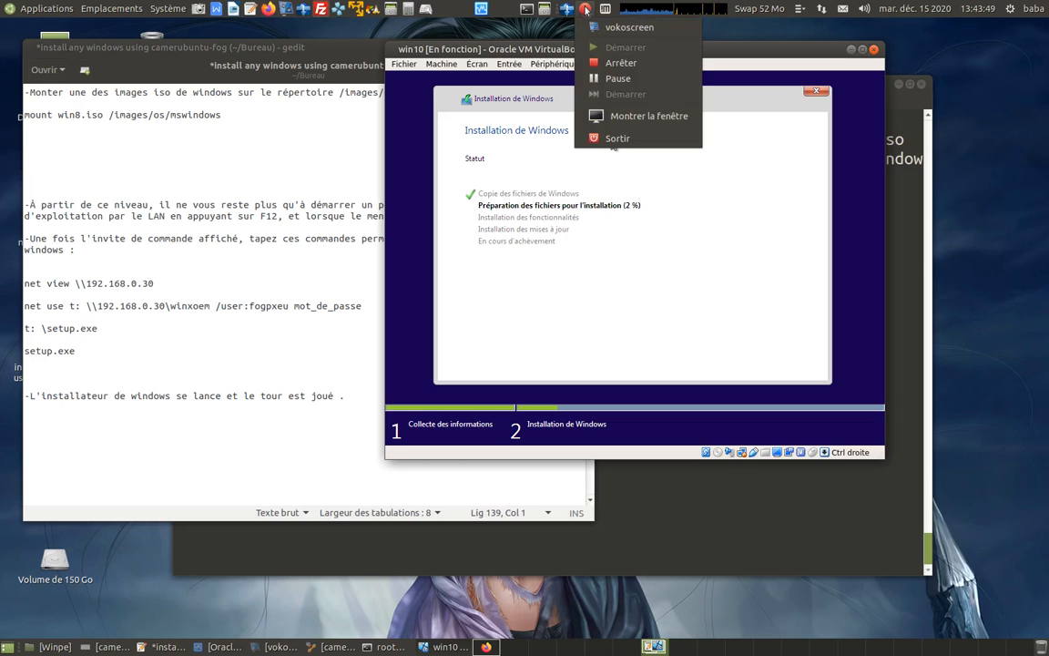
left_click(609, 79)
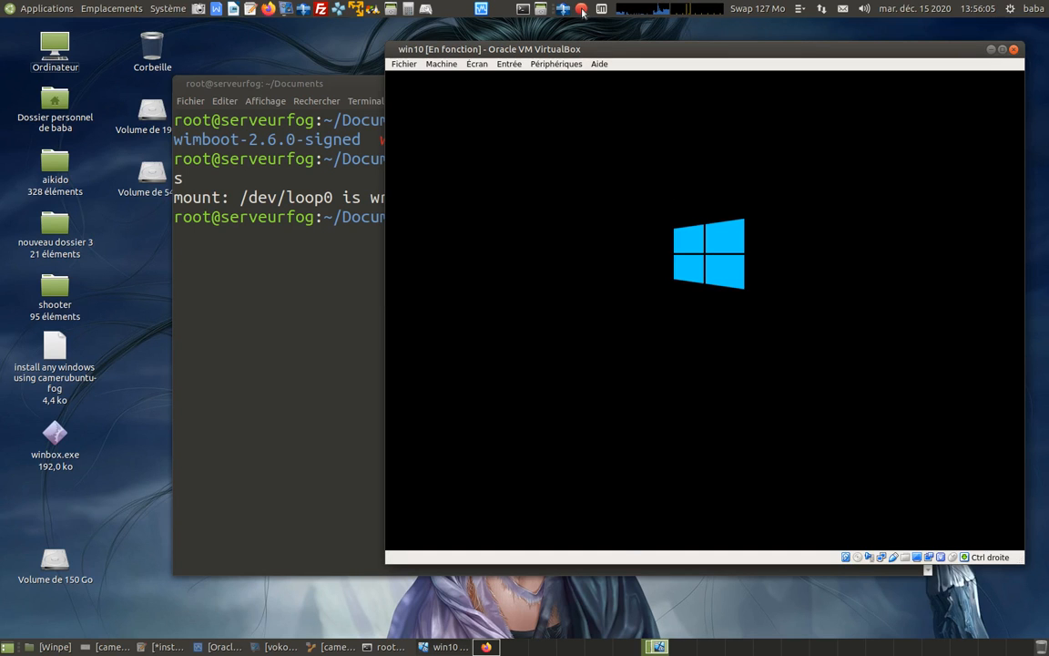
left_click_drag(750, 53, 701, 41)
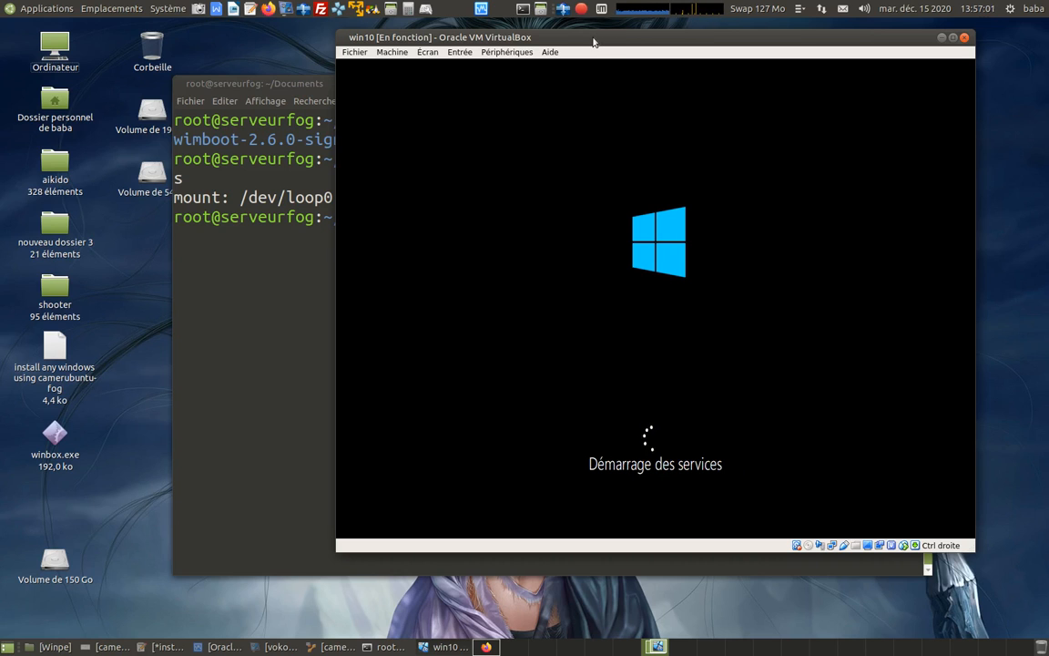
left_click(583, 10)
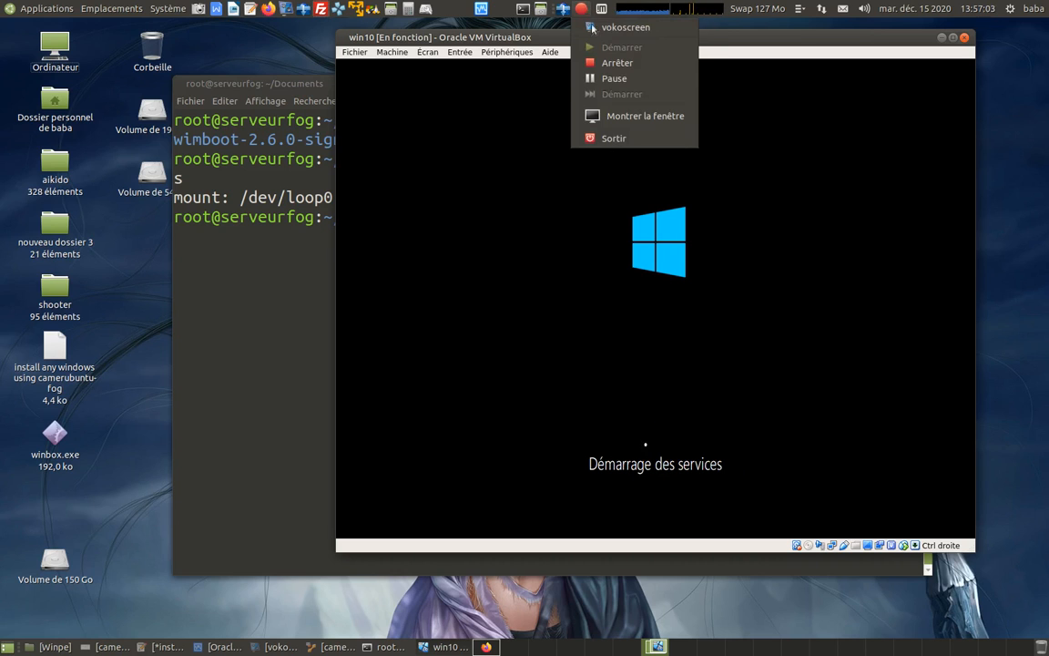
left_click(576, 72)
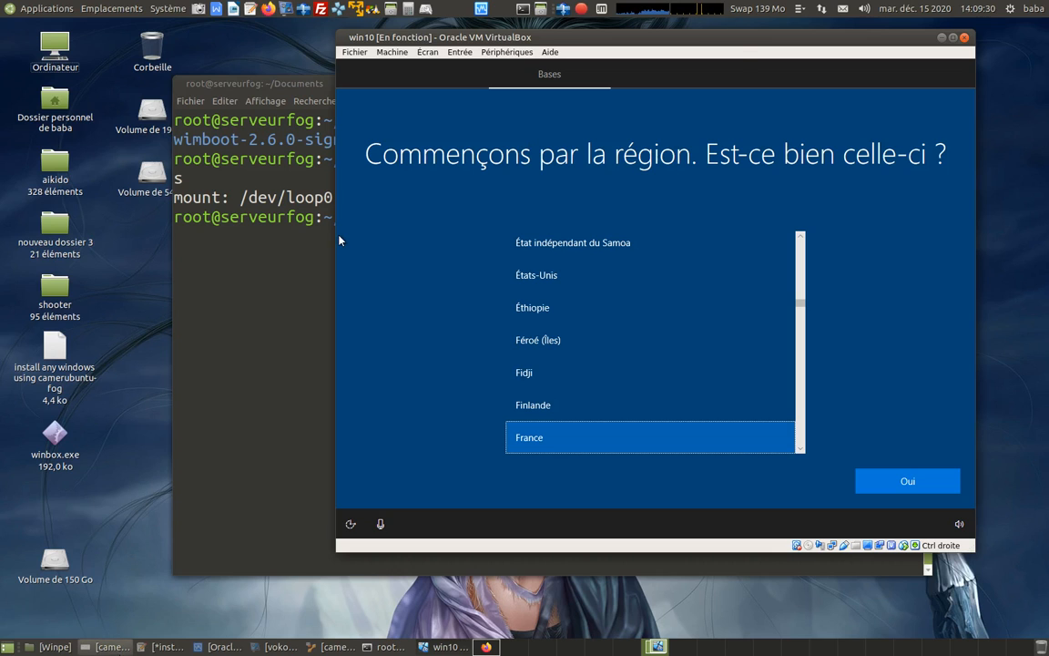
Switch to gedit to review the closing notes of "install any windows using camerubuntu-fog", and minimise it to return to the win10 VM.
left_click(158, 646)
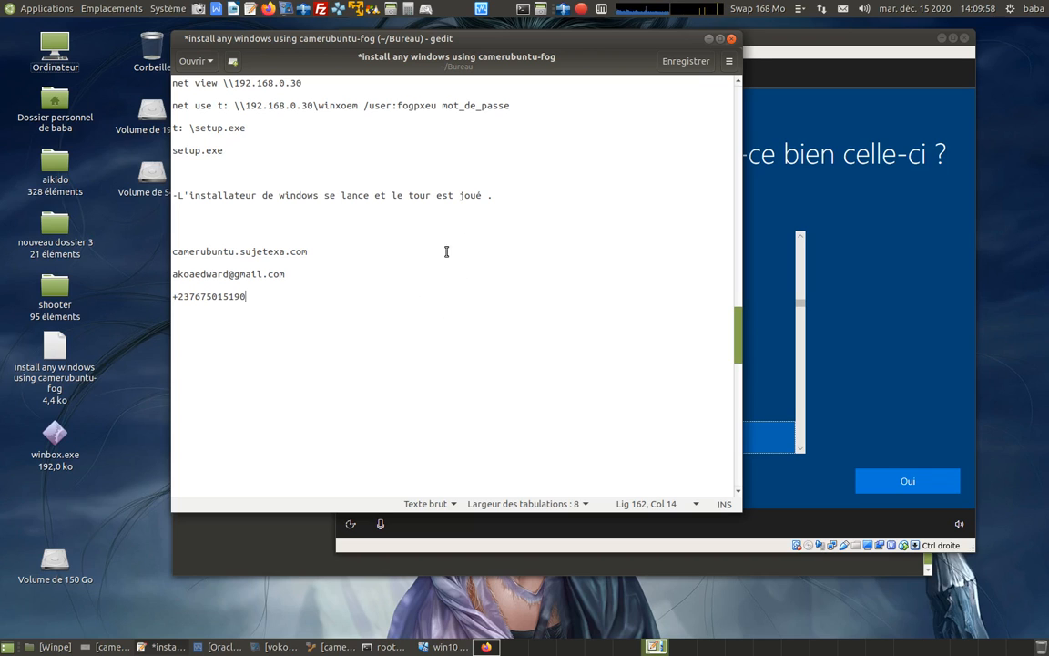
left_click(708, 40)
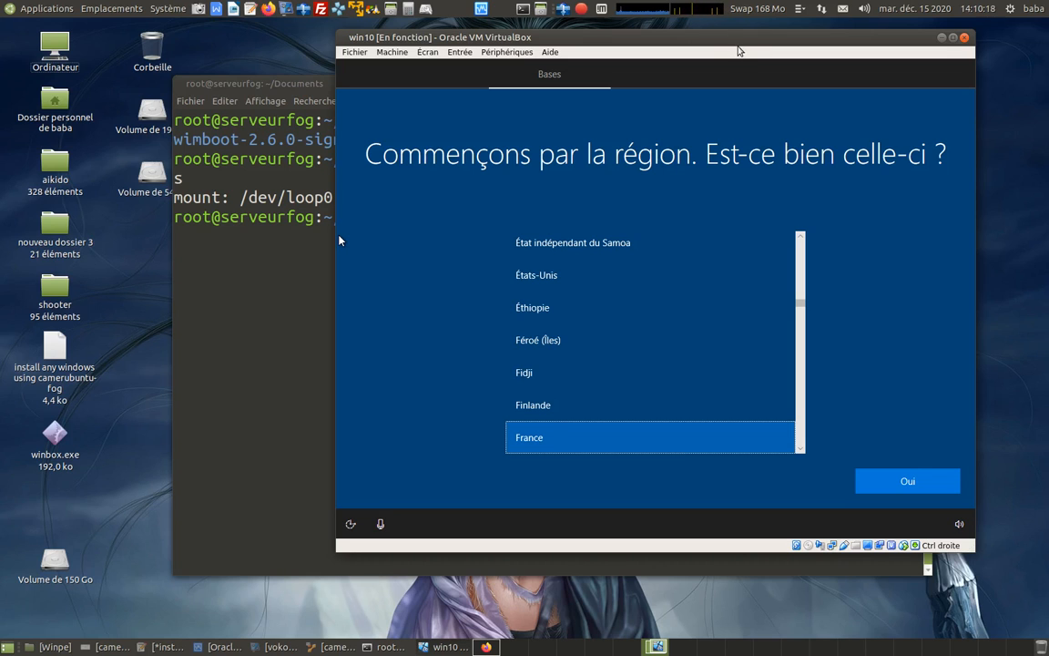
left_click(583, 13)
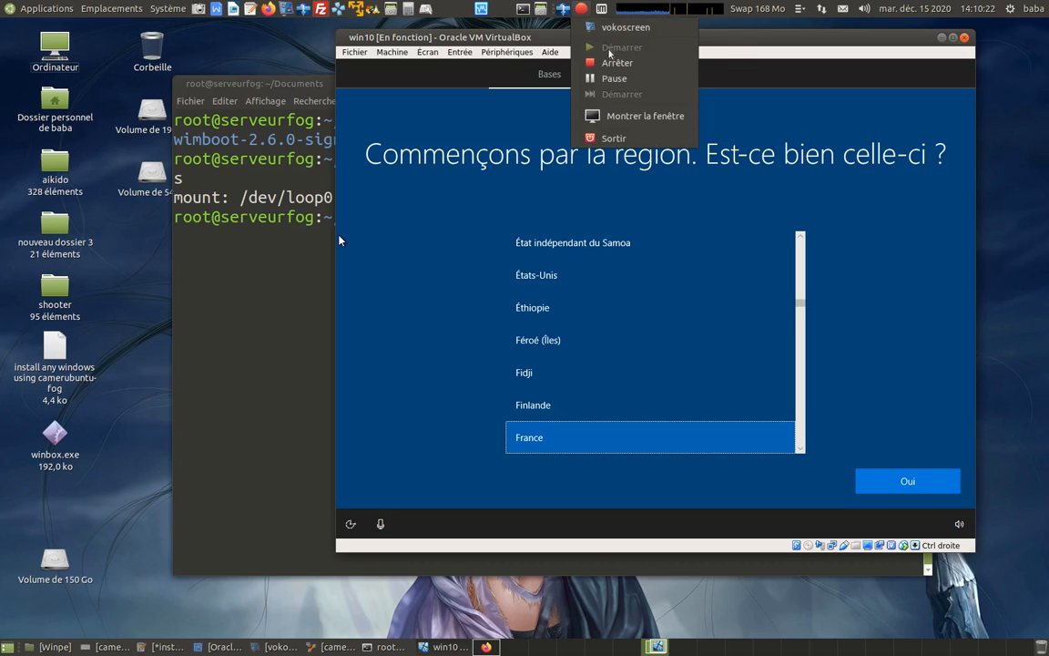